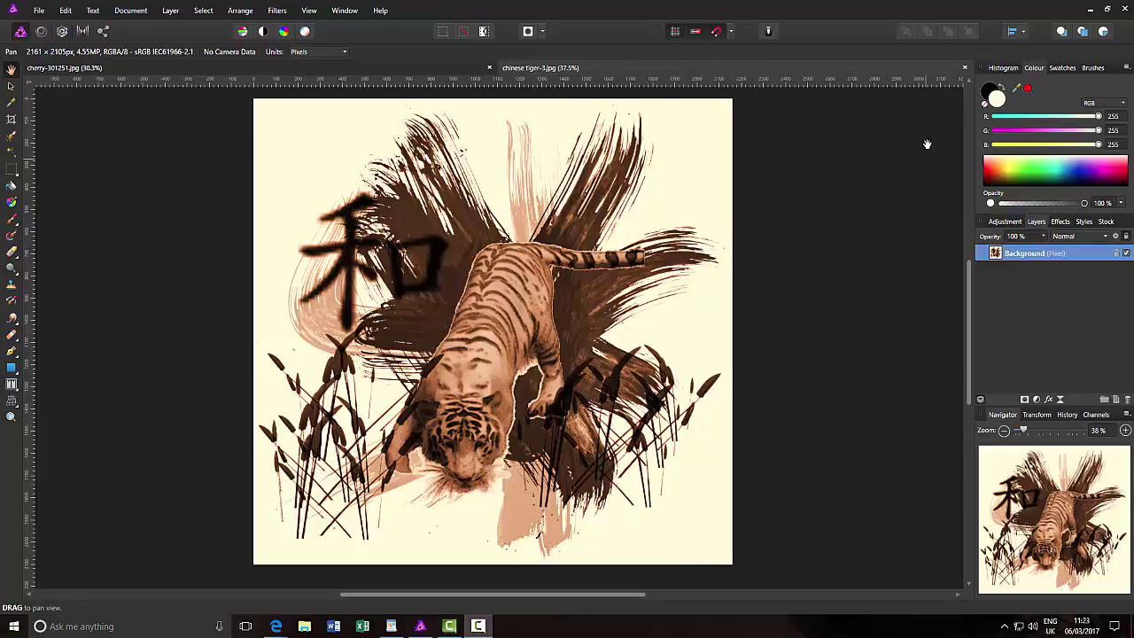
# Close the chinese tiger-3.jpg image, view the castle photo's Pixabay page in the browser, and return to Affinity Photo.
pyautogui.click(966, 72)
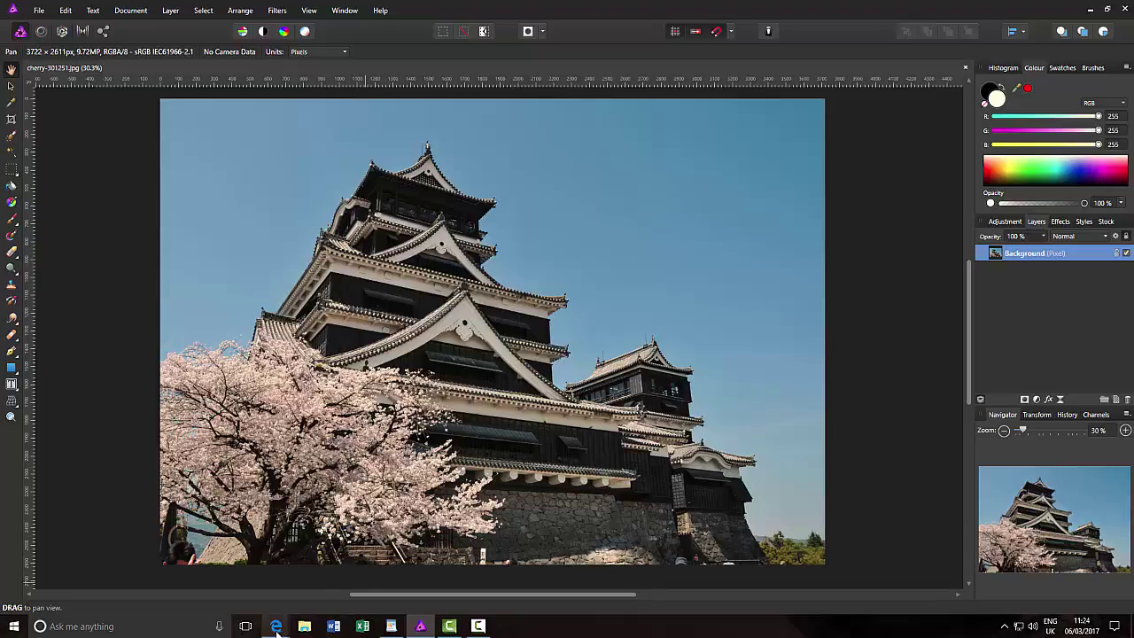
pyautogui.moveTo(278, 632)
pyautogui.click(296, 588)
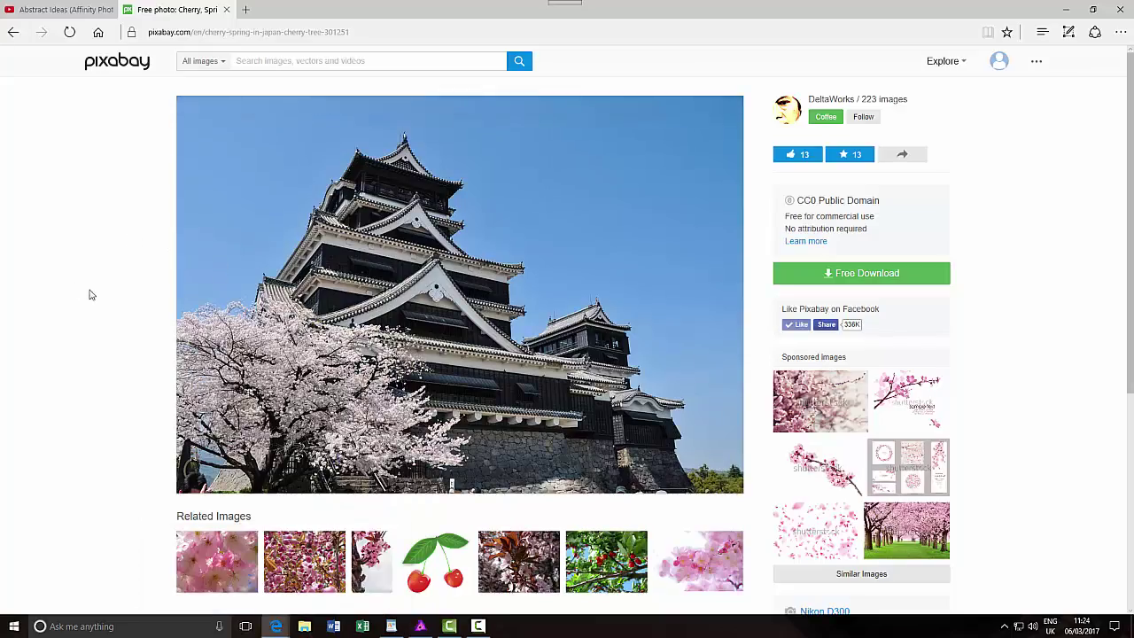
pyautogui.moveTo(266, 182)
pyautogui.click(420, 627)
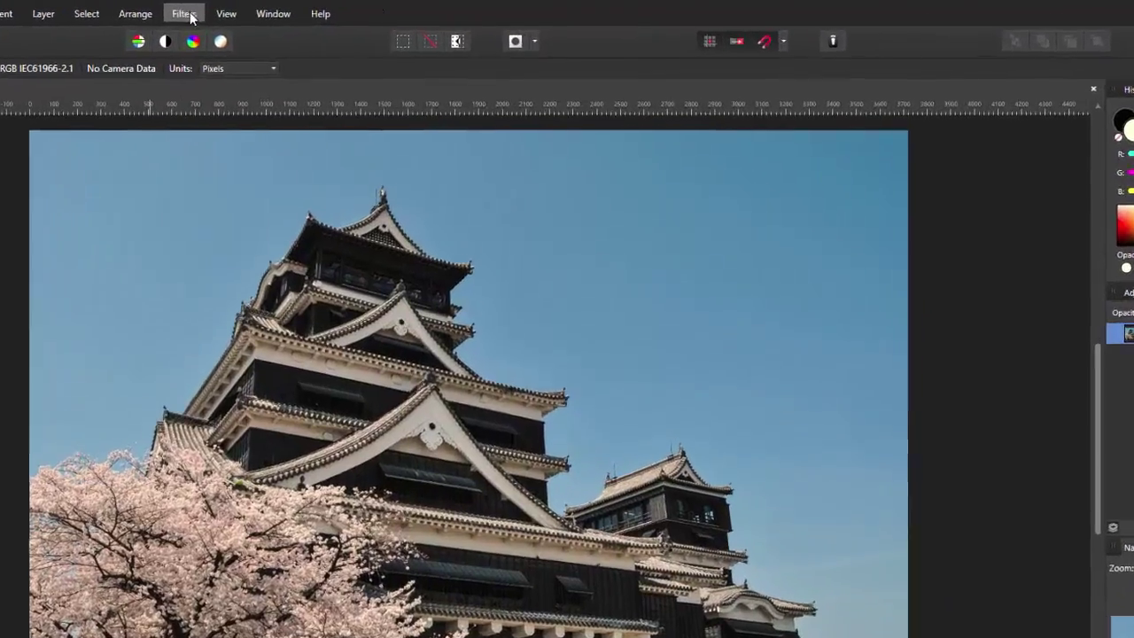
# Open the castle photo in the Nik Collection's Color Efex Pro 4 plugin and browse its filters to Infrared Film.
pyautogui.click(186, 15)
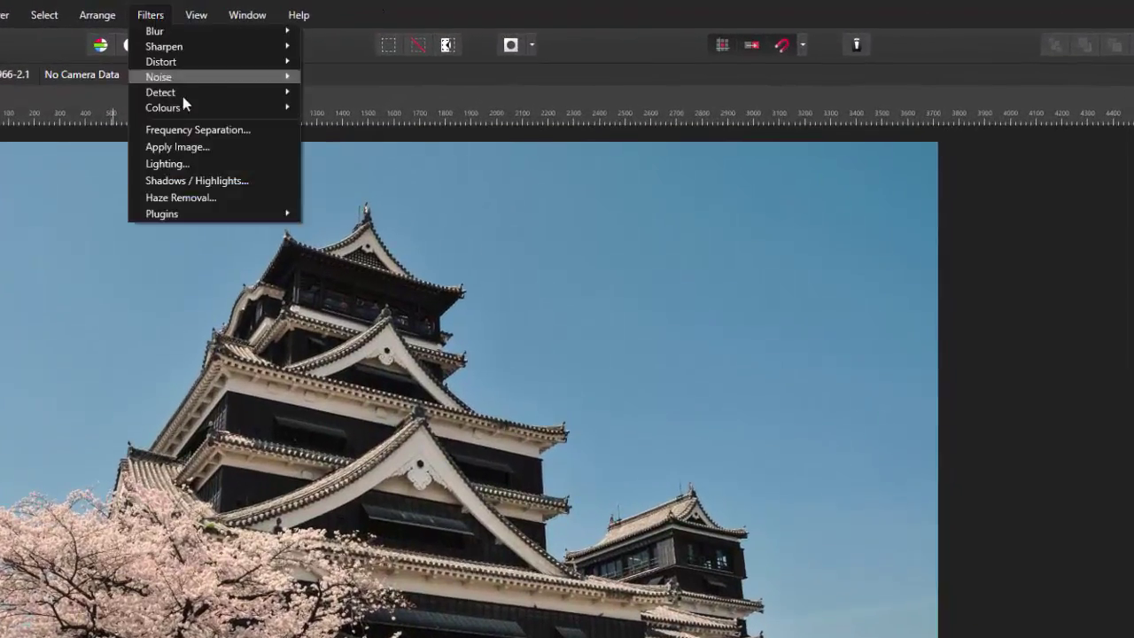
pyautogui.moveTo(225, 215)
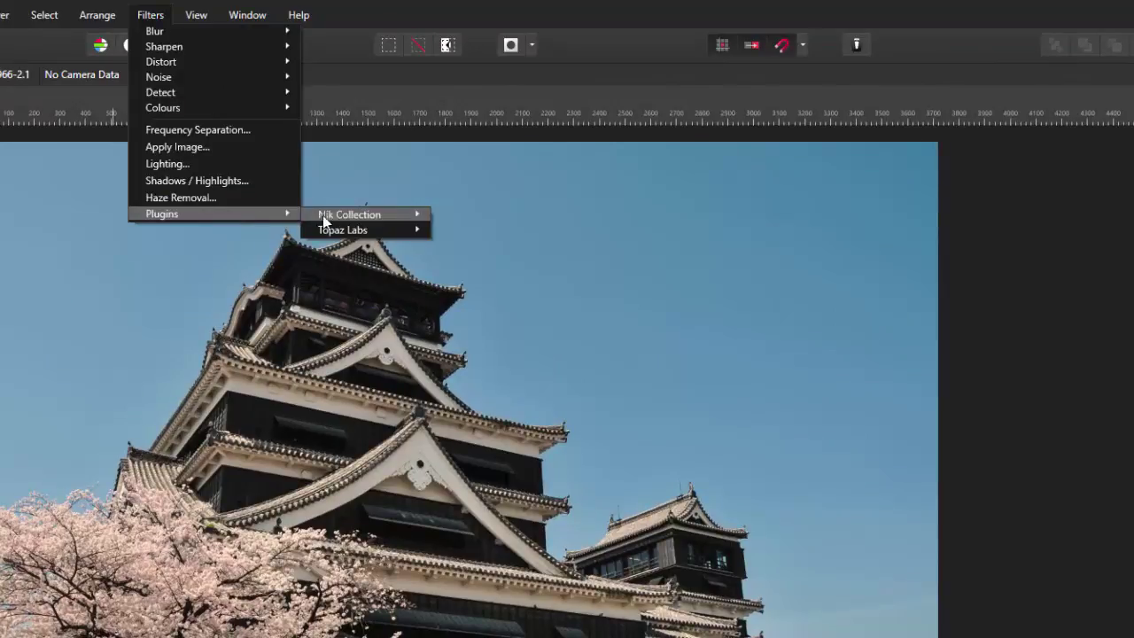
pyautogui.moveTo(340, 214)
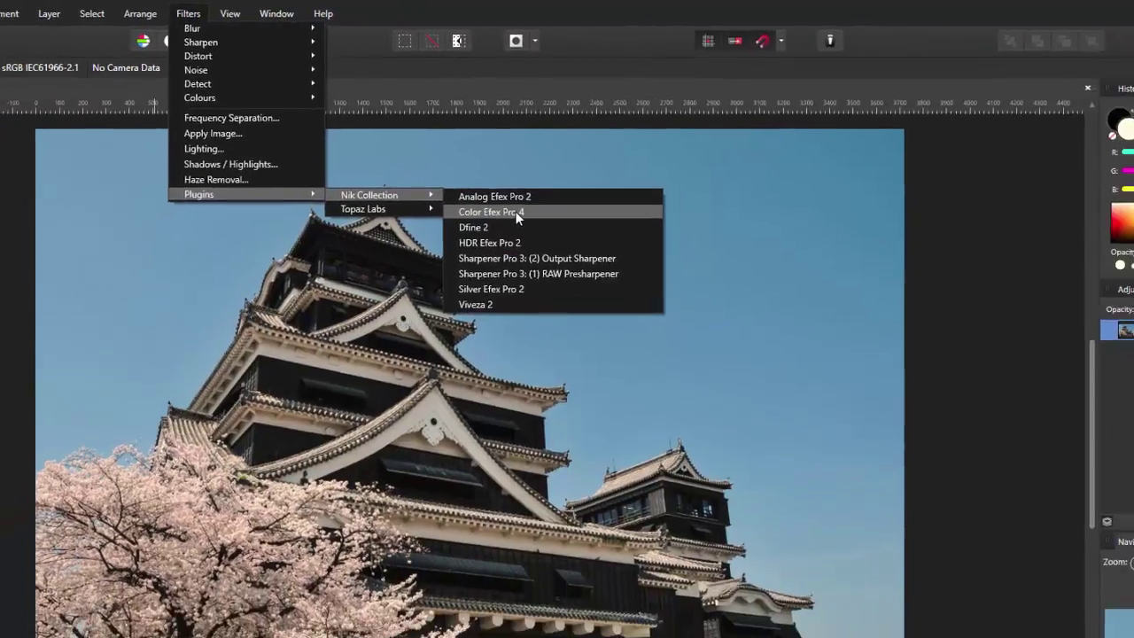
pyautogui.click(510, 235)
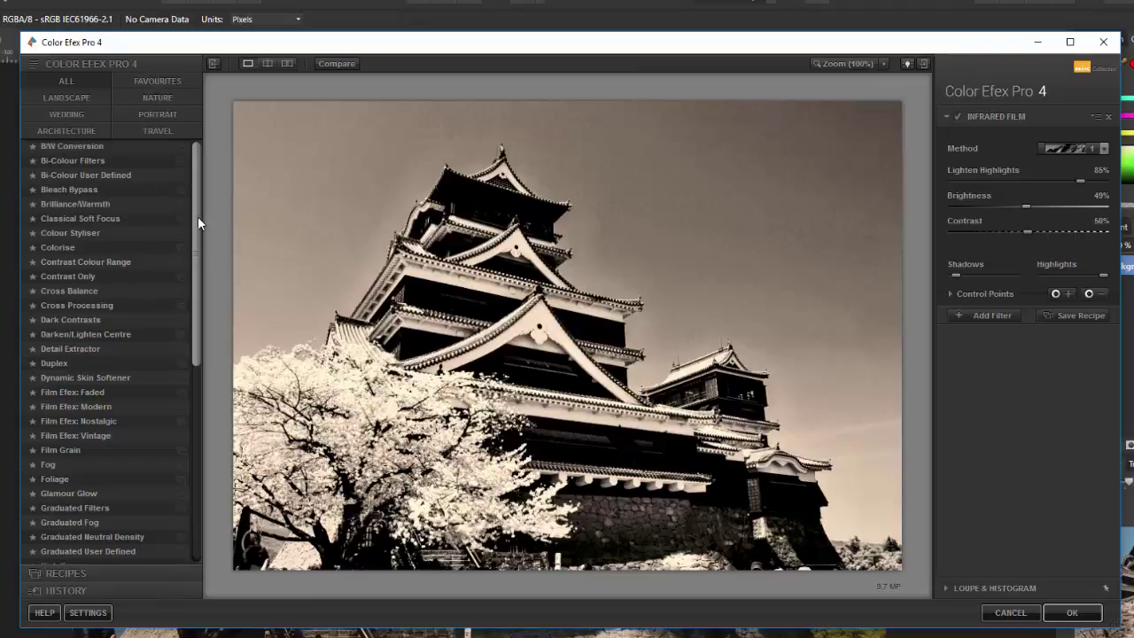
pyautogui.moveTo(198, 216); pyautogui.dragTo(198, 313)
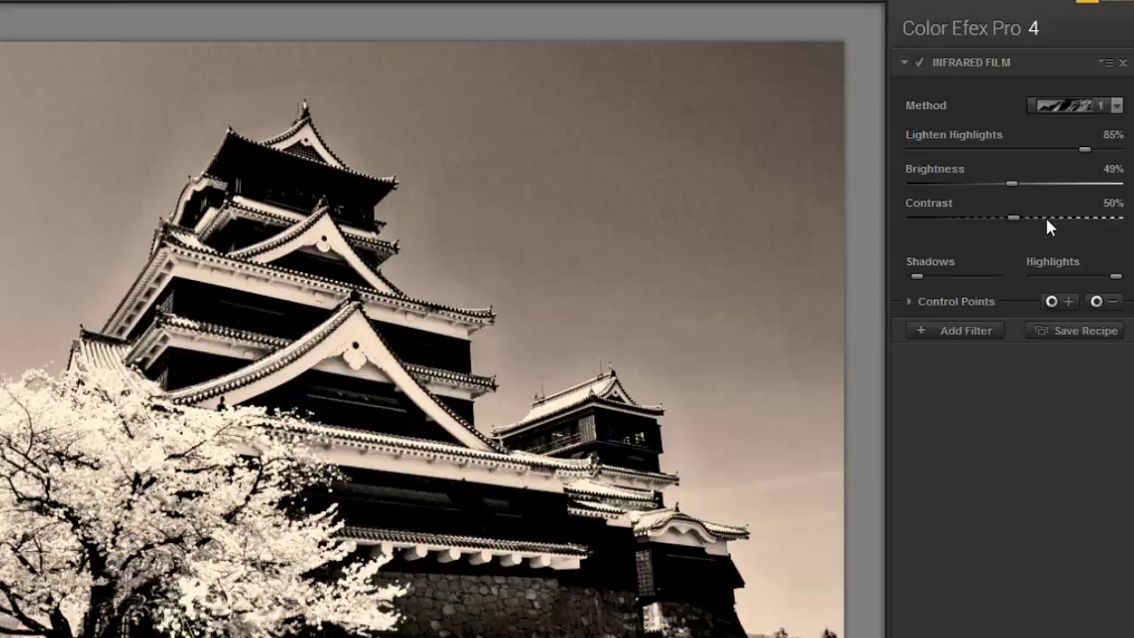
# Keep Black and White method 1 for Infrared Film, set Lighten Highlights to 89%, and apply the filter to the castle photo.
pyautogui.moveTo(1044, 255)
pyautogui.click(1117, 106)
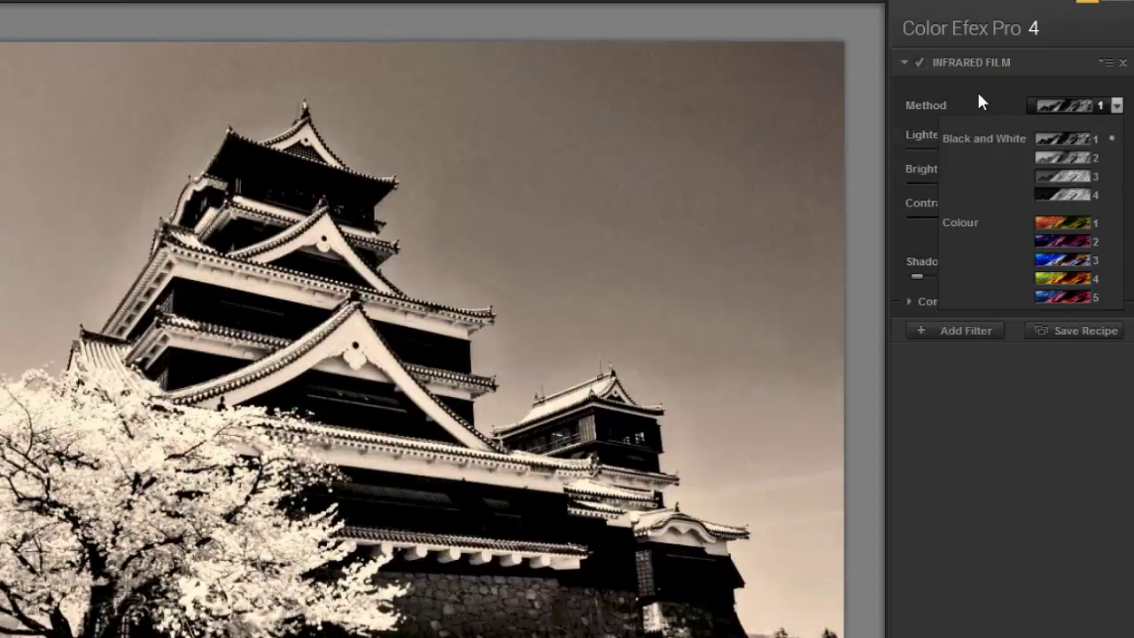
pyautogui.click(1058, 107)
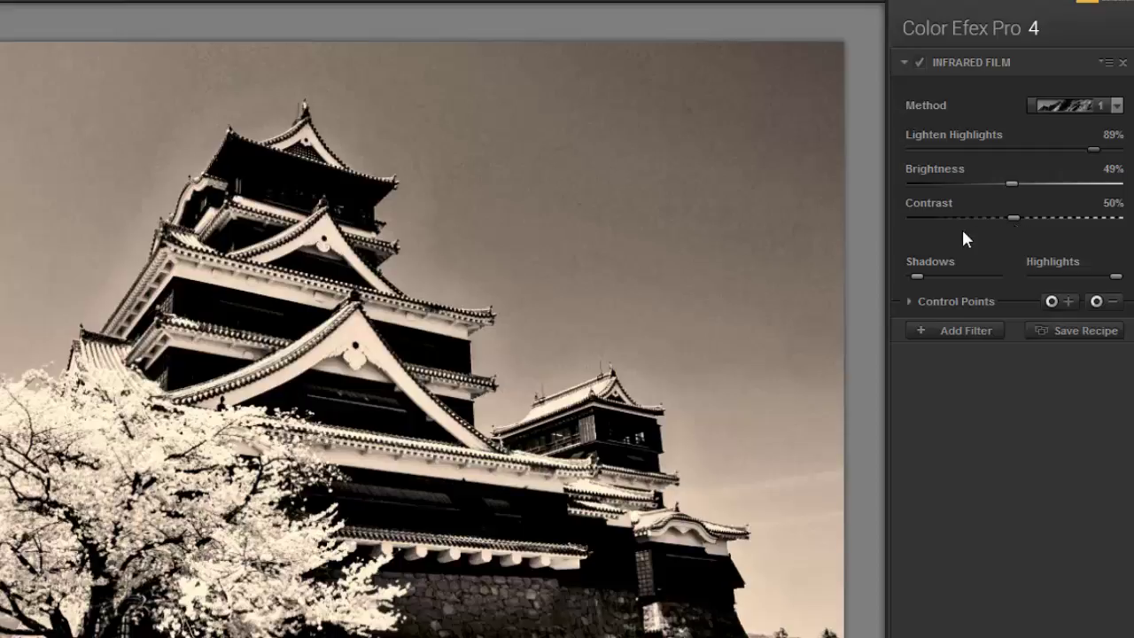
pyautogui.moveTo(921, 280)
pyautogui.moveTo(1091, 275)
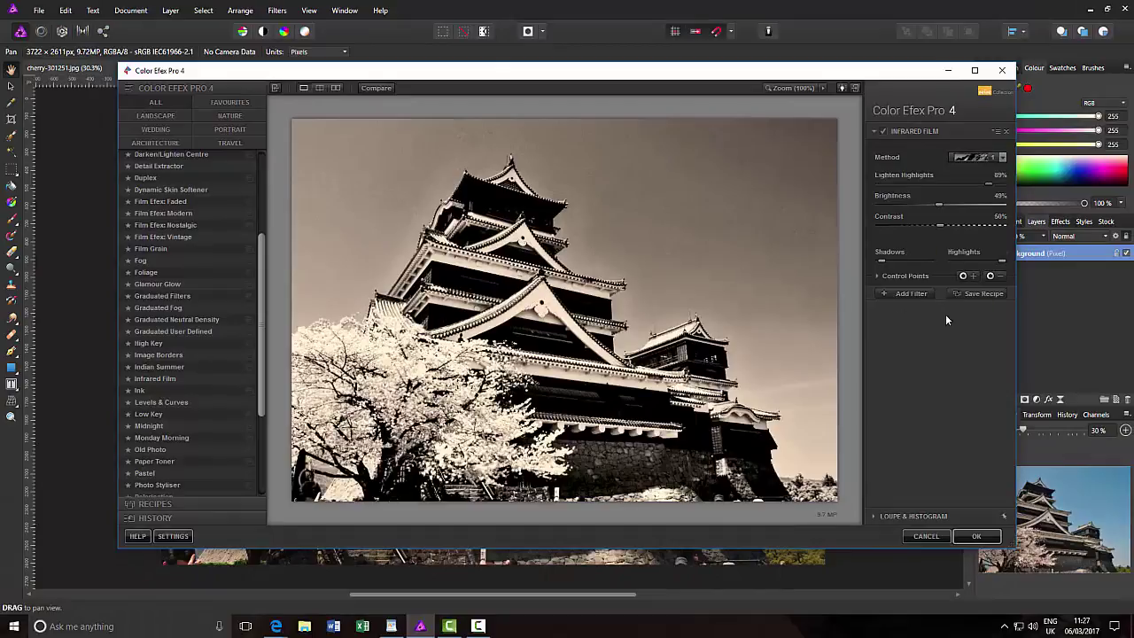
pyautogui.click(975, 537)
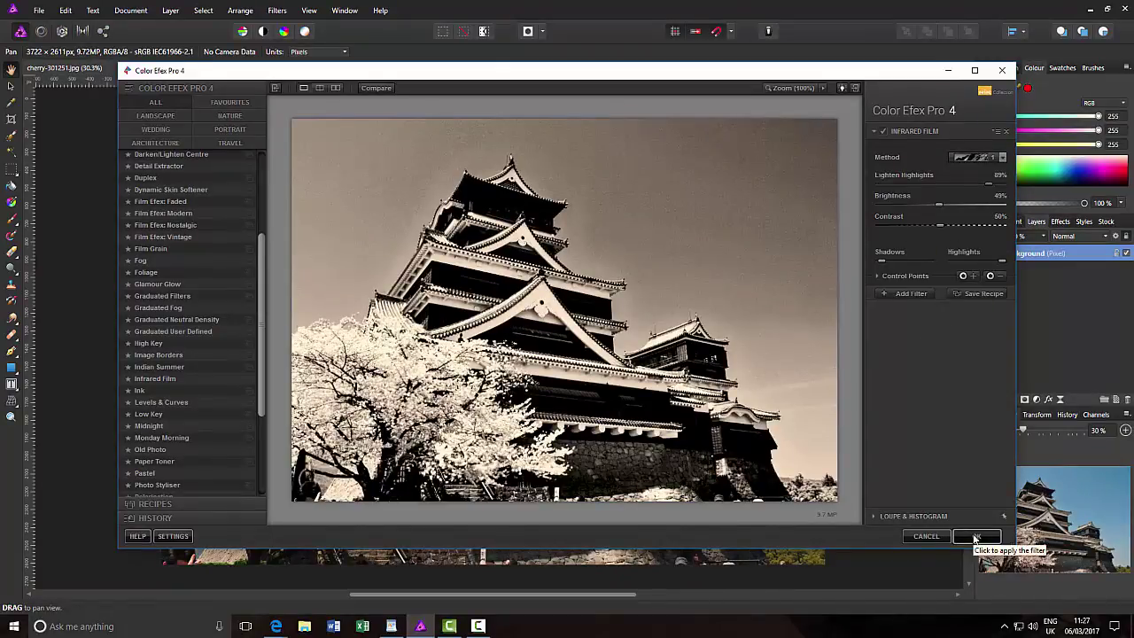
pyautogui.click(975, 538)
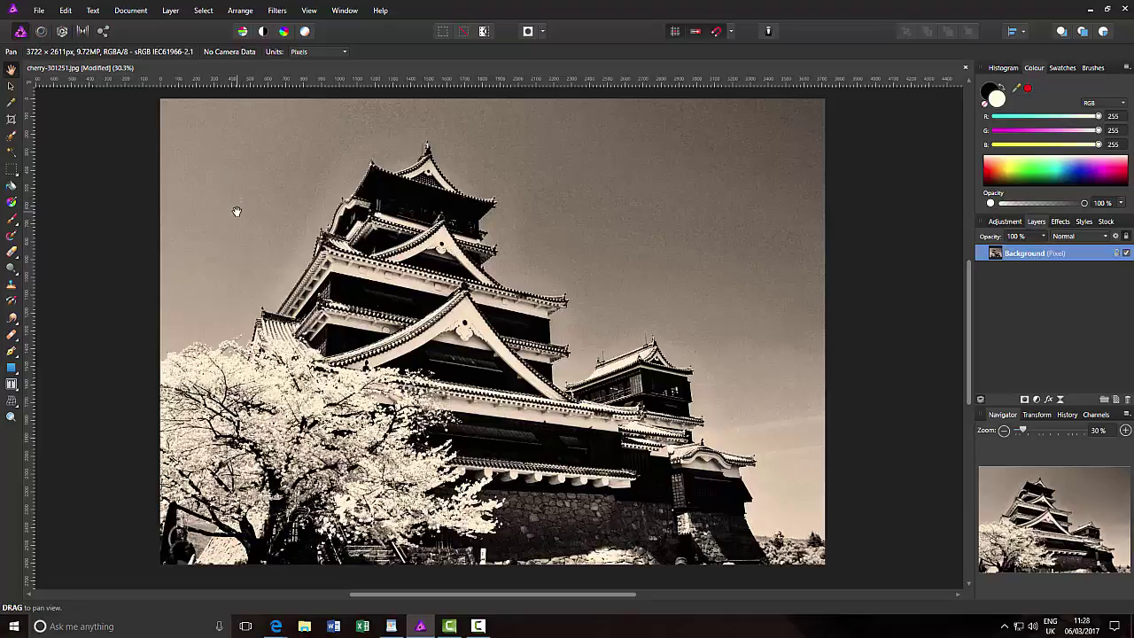
# Add a pixel layer and choose the 45 px 和 paint brush from the Chinese_Symbols_by_SerenityDesigns set.
pyautogui.click(1116, 400)
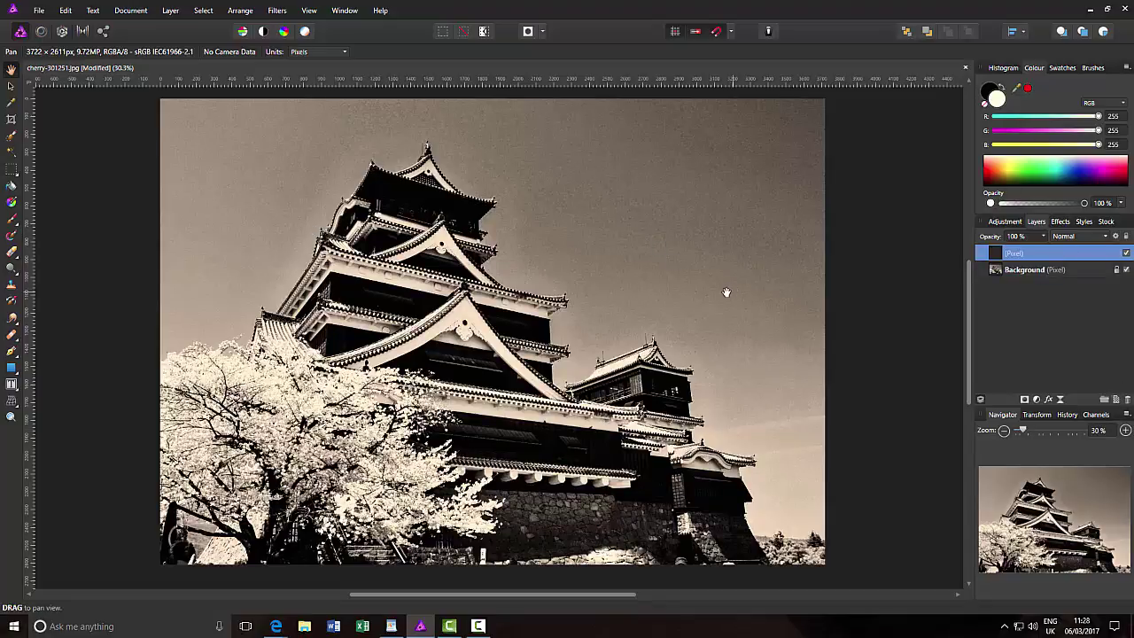
pyautogui.click(12, 220)
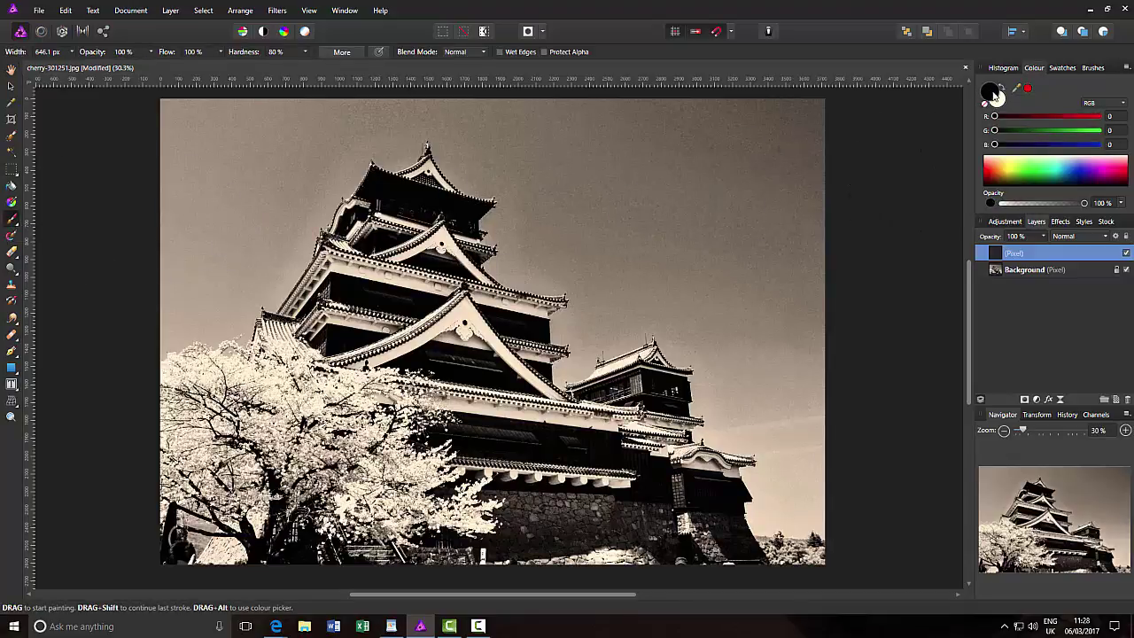
pyautogui.click(1102, 70)
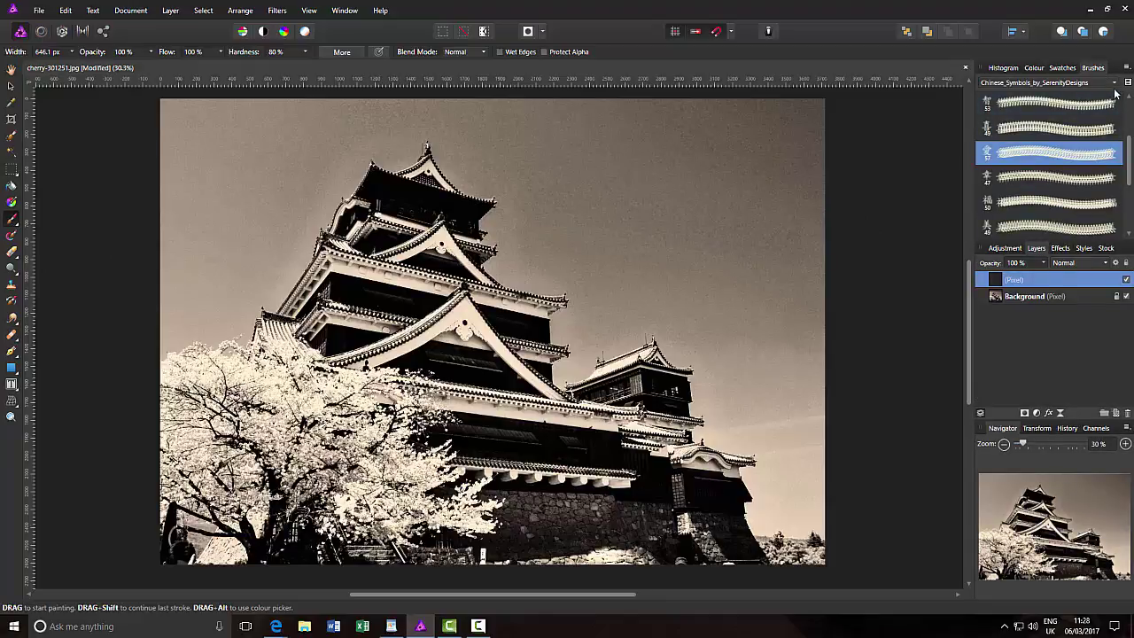
pyautogui.click(1116, 83)
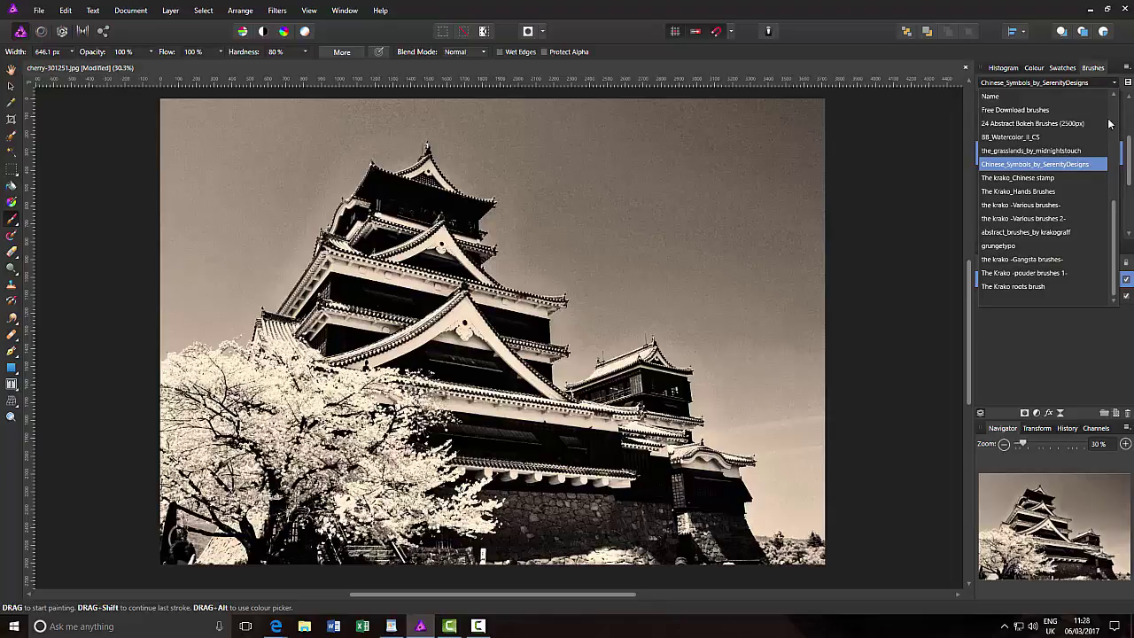
pyautogui.click(1010, 164)
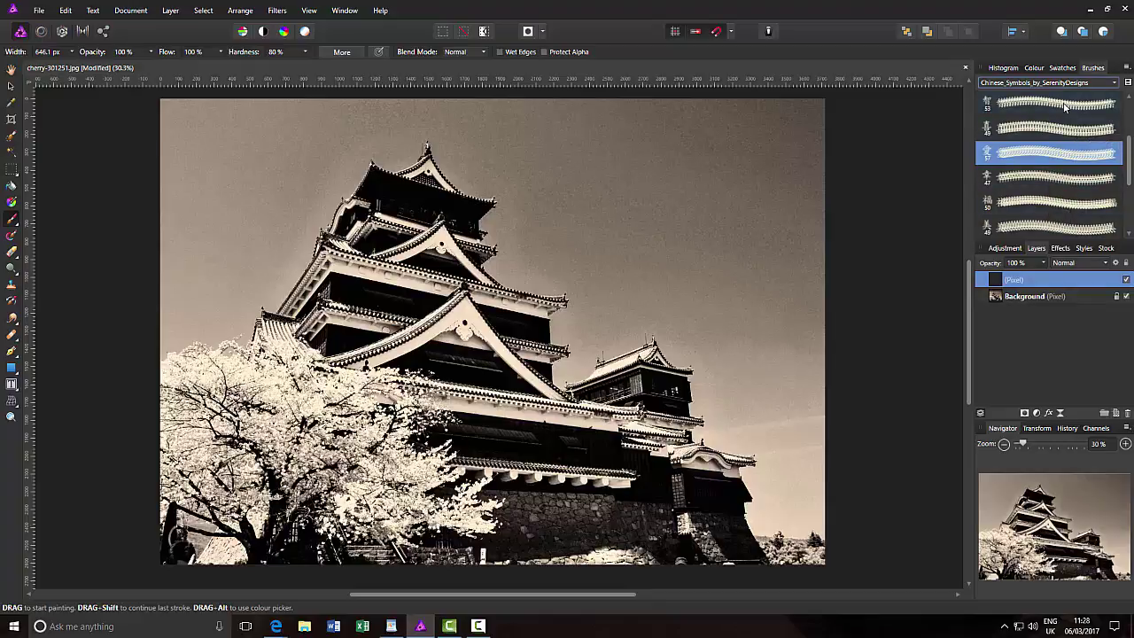
pyautogui.scroll(-3, 1082, 162)
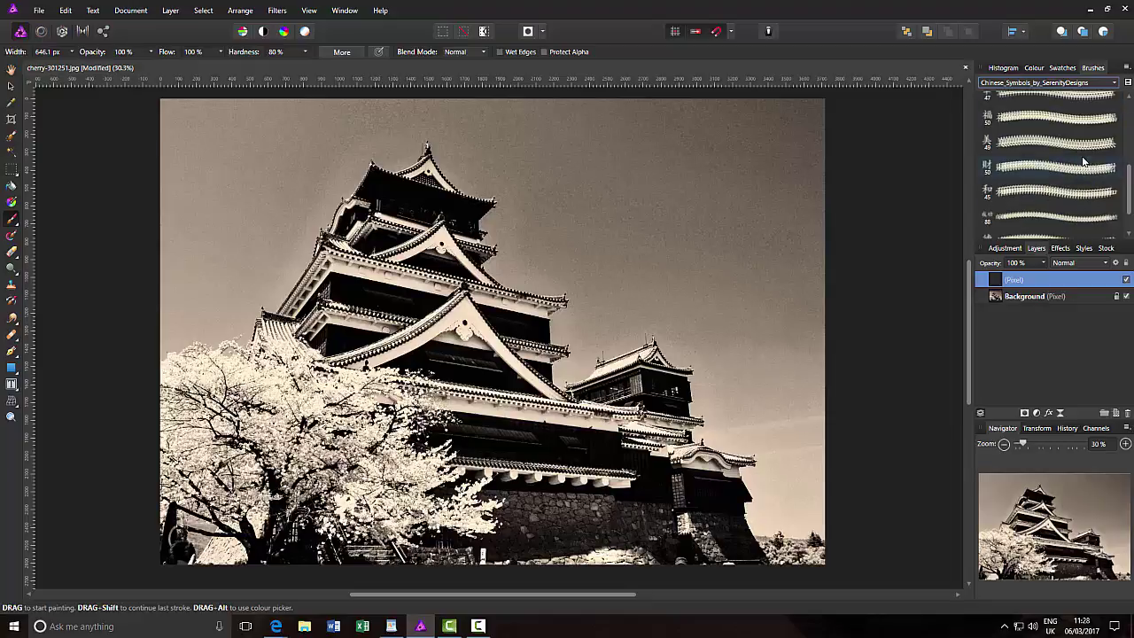
pyautogui.click(1051, 192)
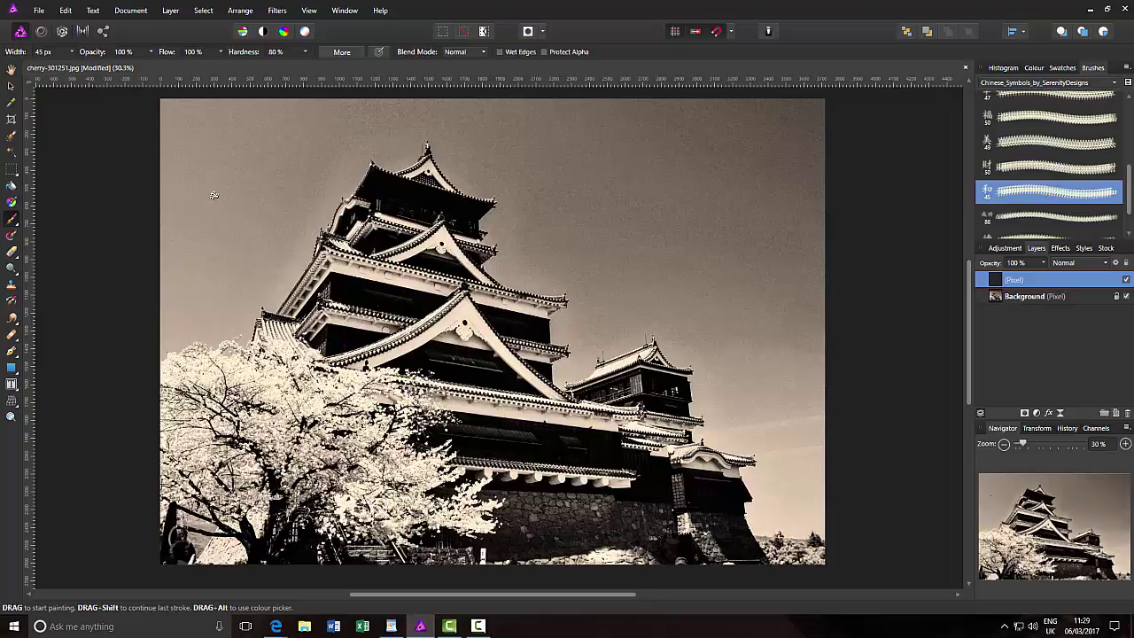
# Resize the 和 brush to 497 px and stamp the symbol in the sky to the left of the castle tower.
pyautogui.press(']')
pyautogui.press(']')
pyautogui.press(']')
pyautogui.press(']')
pyautogui.press(']')
pyautogui.press(']')
pyautogui.press(']')
pyautogui.press(']')
pyautogui.press(']')
pyautogui.press(']')
pyautogui.press(']')
pyautogui.press(']')
pyautogui.press(']')
pyautogui.press(']')
pyautogui.press('[')
pyautogui.press('[')
pyautogui.press('[')
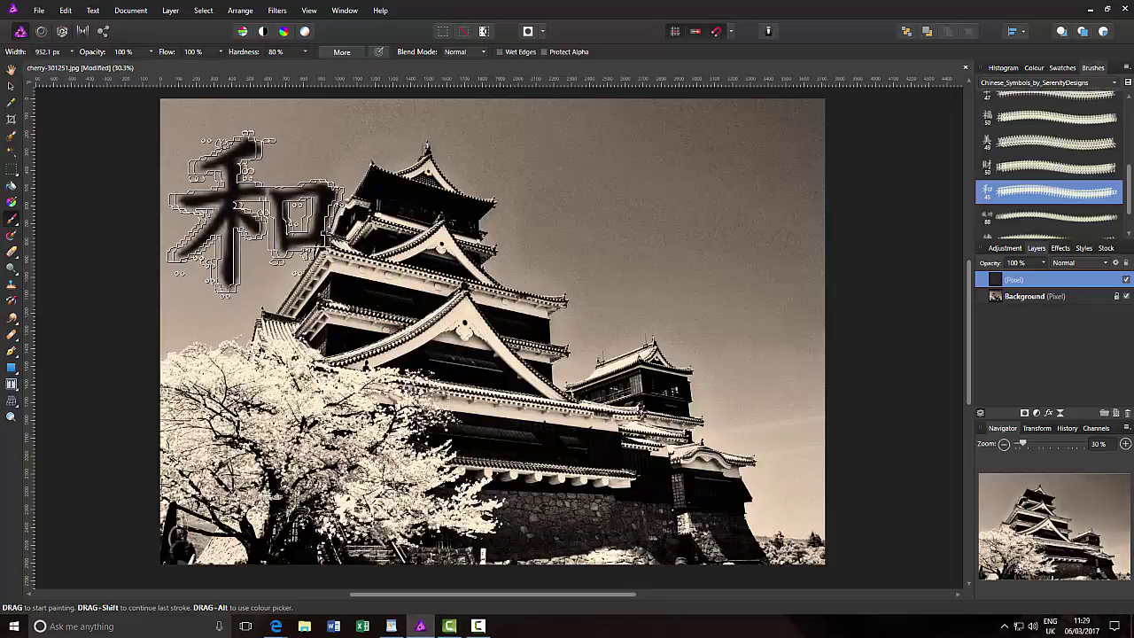
pyautogui.press('[')
pyautogui.press('[')
pyautogui.press('[')
pyautogui.press('[')
pyautogui.press('[')
pyautogui.press('[')
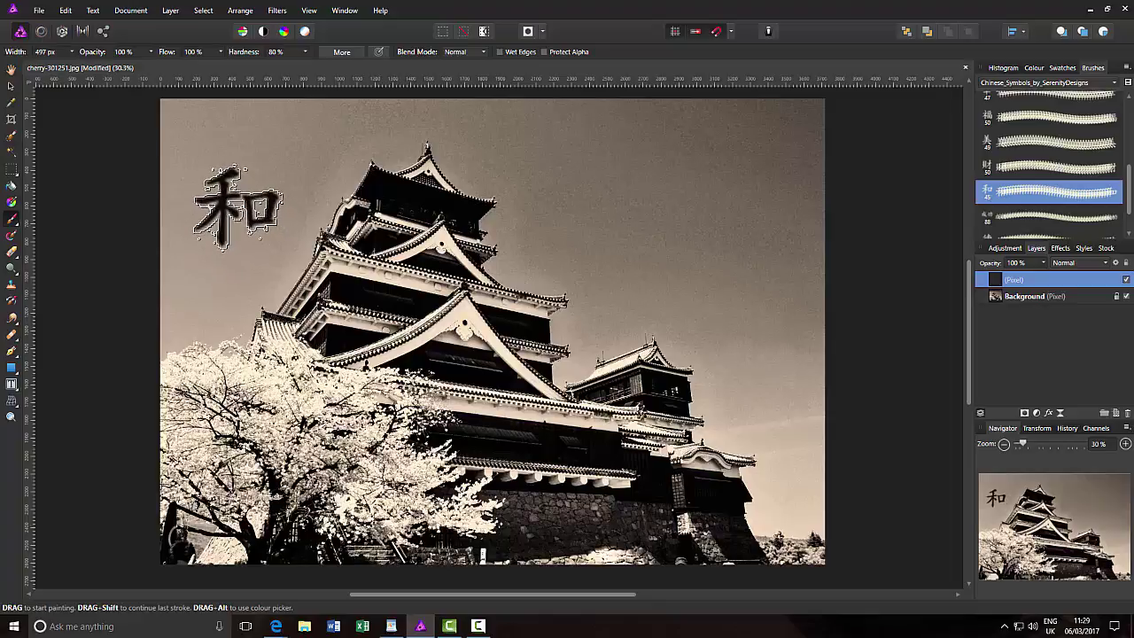
# Replace the stamped 和 with a larger one in the same spot, using a brush width of 657.3 px.
pyautogui.press(']')
pyautogui.press(']')
pyautogui.hotkey('ctrl', 'z')
pyautogui.click(237, 209)
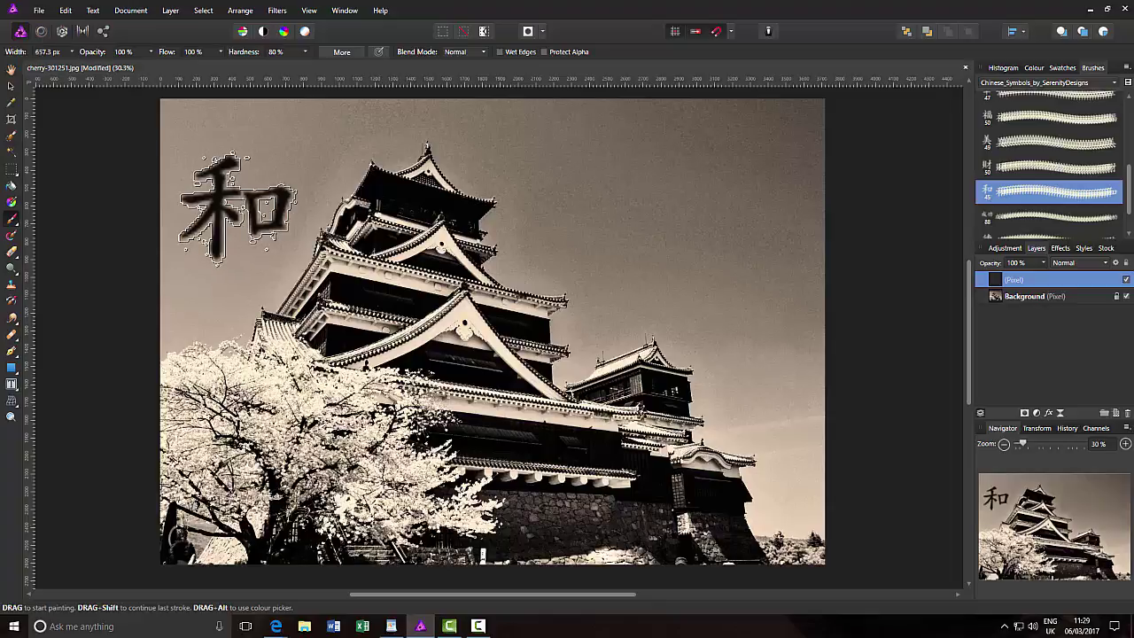
pyautogui.hotkey('ctrl', 'z')
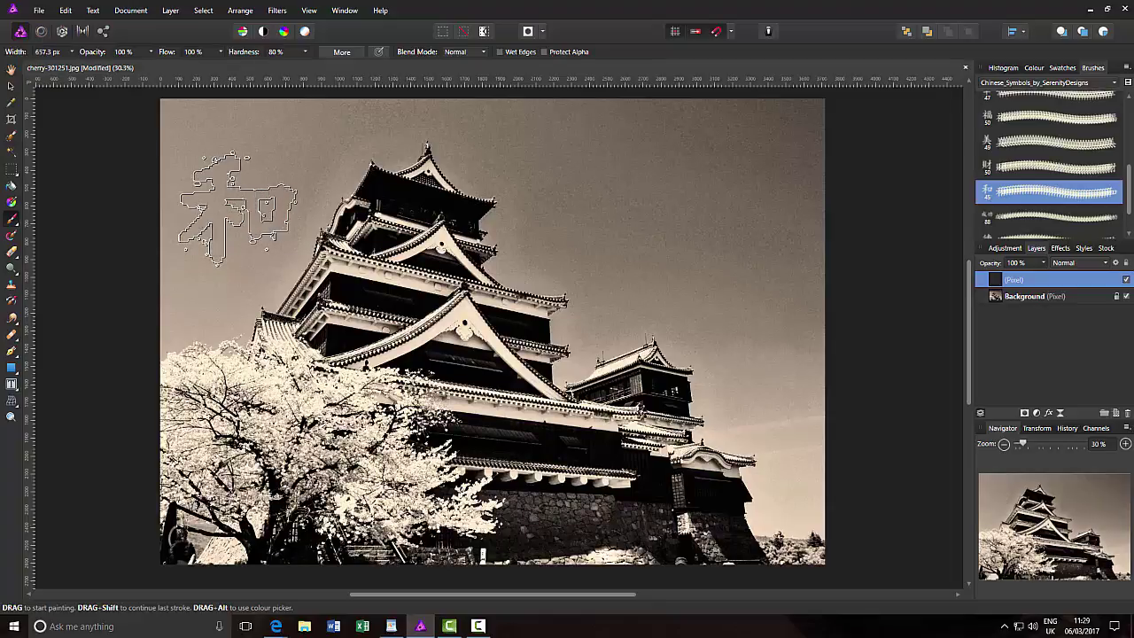
pyautogui.click(237, 209)
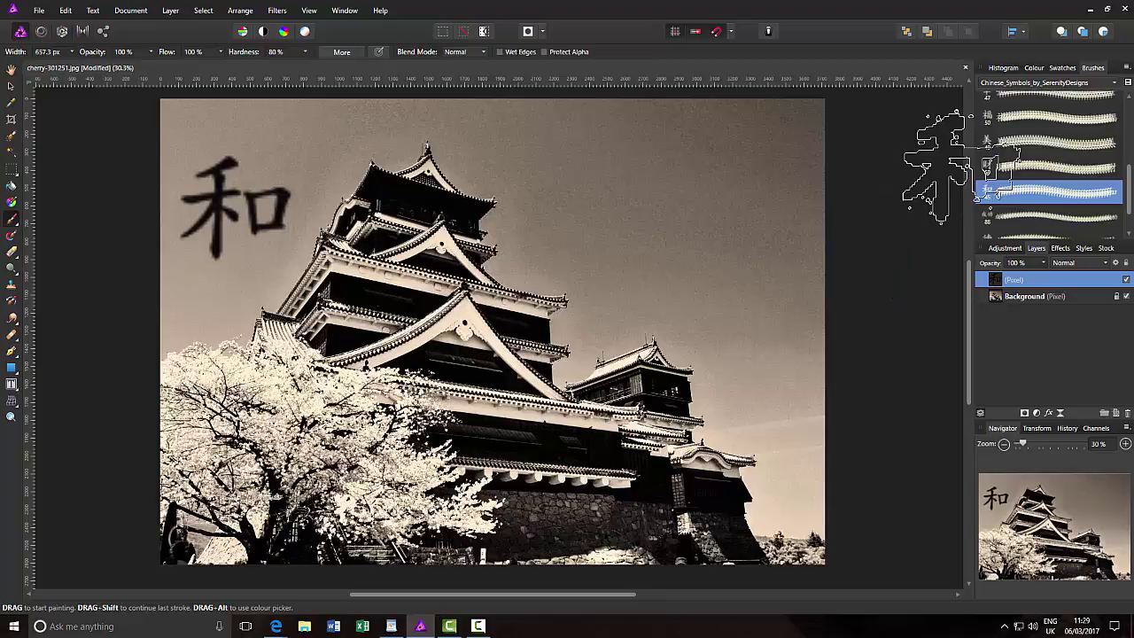
# Add another pixel layer above the symbol and load the BB_Watercolor_II_CS brush set.
pyautogui.click(1116, 414)
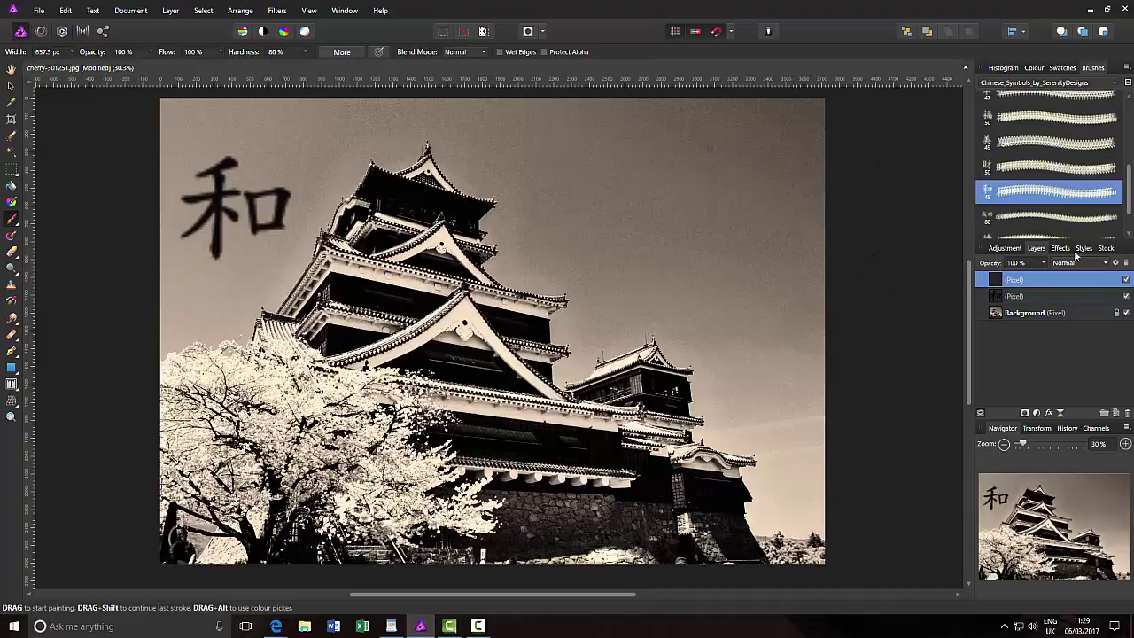
pyautogui.click(1117, 84)
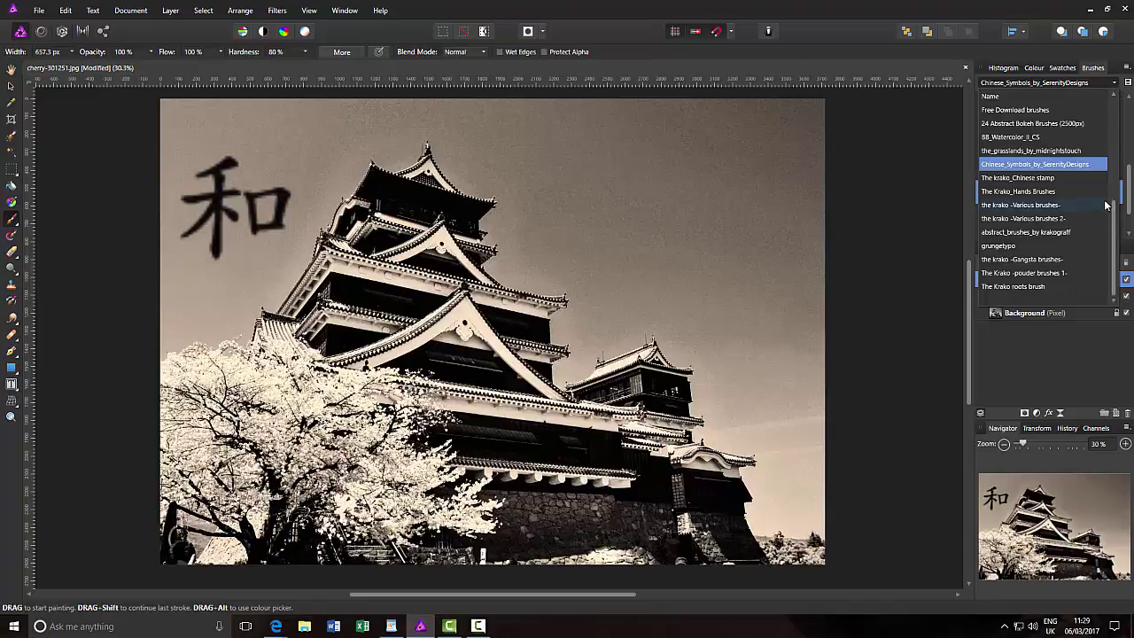
pyautogui.click(1017, 140)
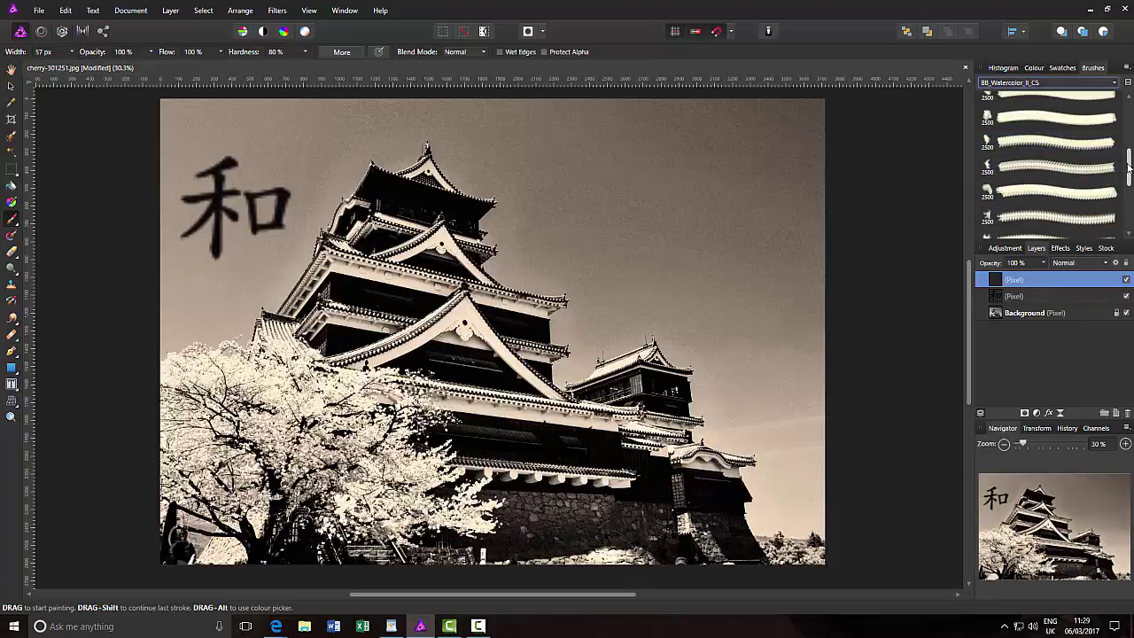
# Try a 2500 px and the 2467 px watercolour brush over the sky to the right of the castle, undoing each attempt.
pyautogui.moveTo(1131, 168); pyautogui.dragTo(1130, 186)
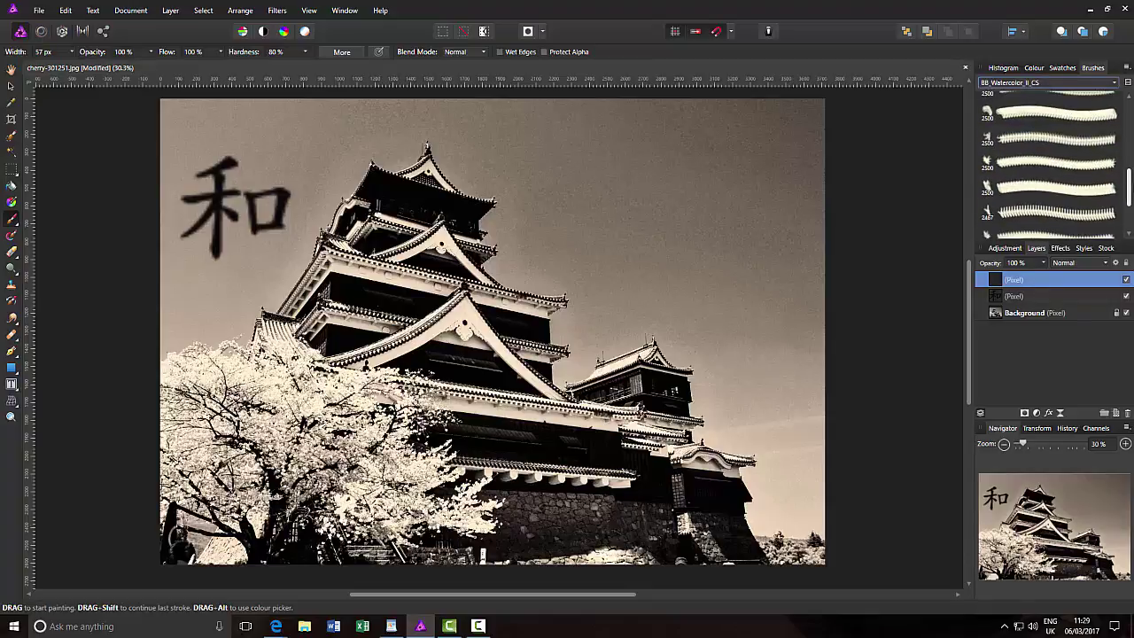
pyautogui.click(1054, 188)
pyautogui.moveTo(802, 217); pyautogui.dragTo(673, 288)
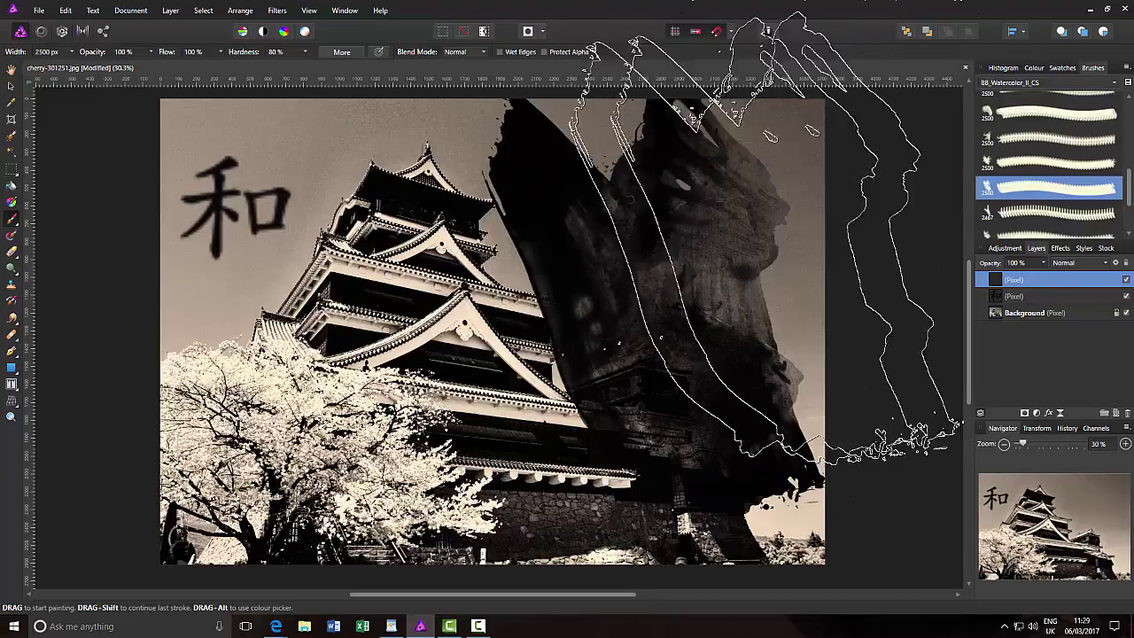
pyautogui.hotkey('ctrl', 'z')
pyautogui.click(1076, 217)
pyautogui.moveTo(677, 229); pyautogui.dragTo(659, 253)
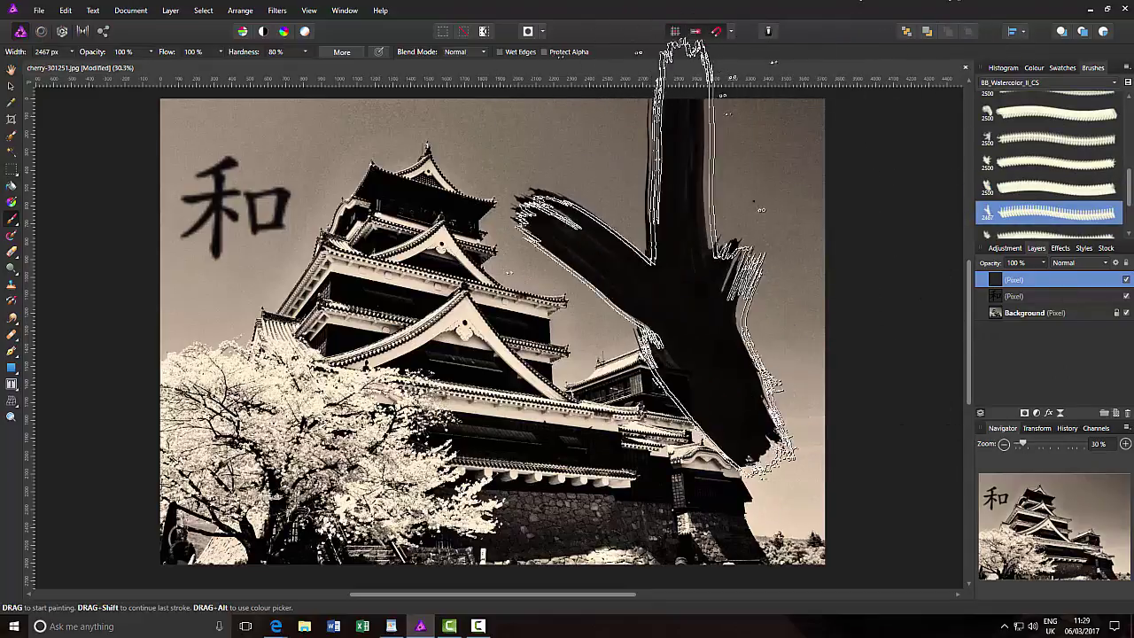
pyautogui.hotkey('ctrl', 'z')
# Select the 2312 px watercolour brush from the BB_Watercolor_II_CS set.
pyautogui.moveTo(1128, 186)
pyautogui.mouseDown()
pyautogui.moveTo(1129, 214)
pyautogui.moveTo(1129, 151)
pyautogui.mouseUp()
pyautogui.click(1068, 142)
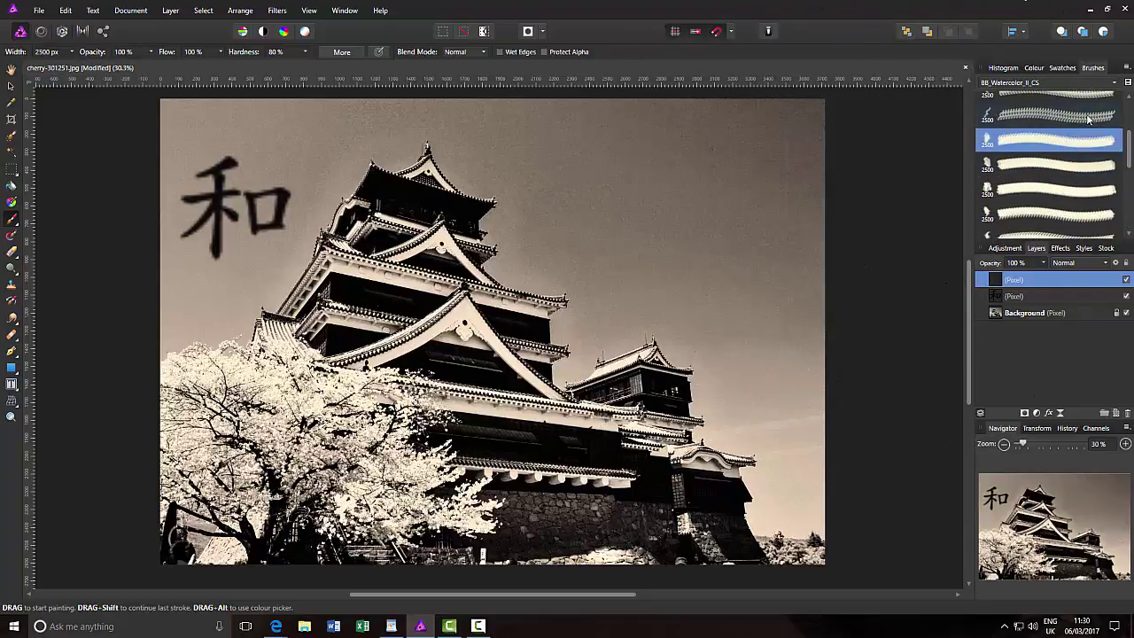
pyautogui.click(1050, 114)
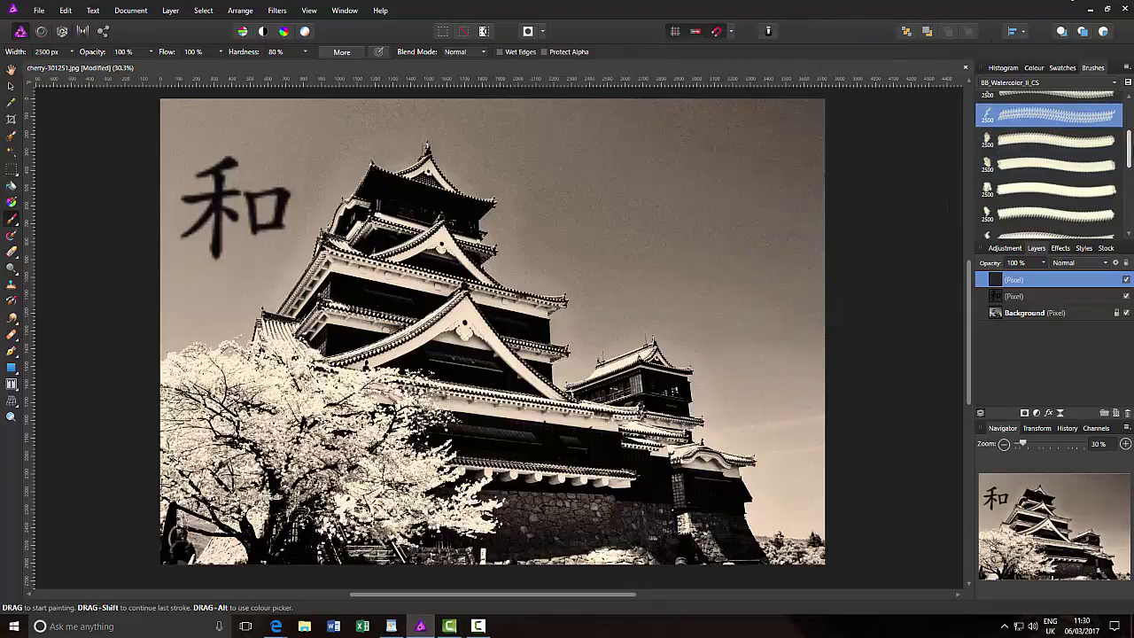
pyautogui.moveTo(1131, 142); pyautogui.dragTo(1130, 108)
pyautogui.click(1054, 104)
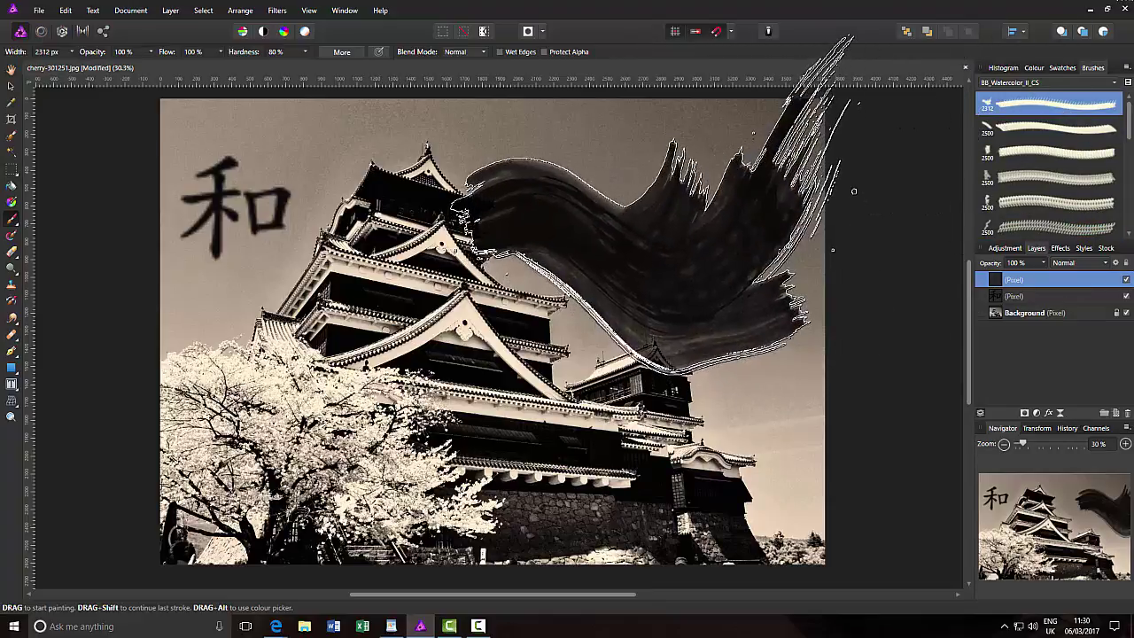
# Resize the brush to 1560.2 px and stamp a single brushstroke in the sky to the right of the castle tower.
pyautogui.press('[')
pyautogui.press('[')
pyautogui.press('[')
pyautogui.press('[')
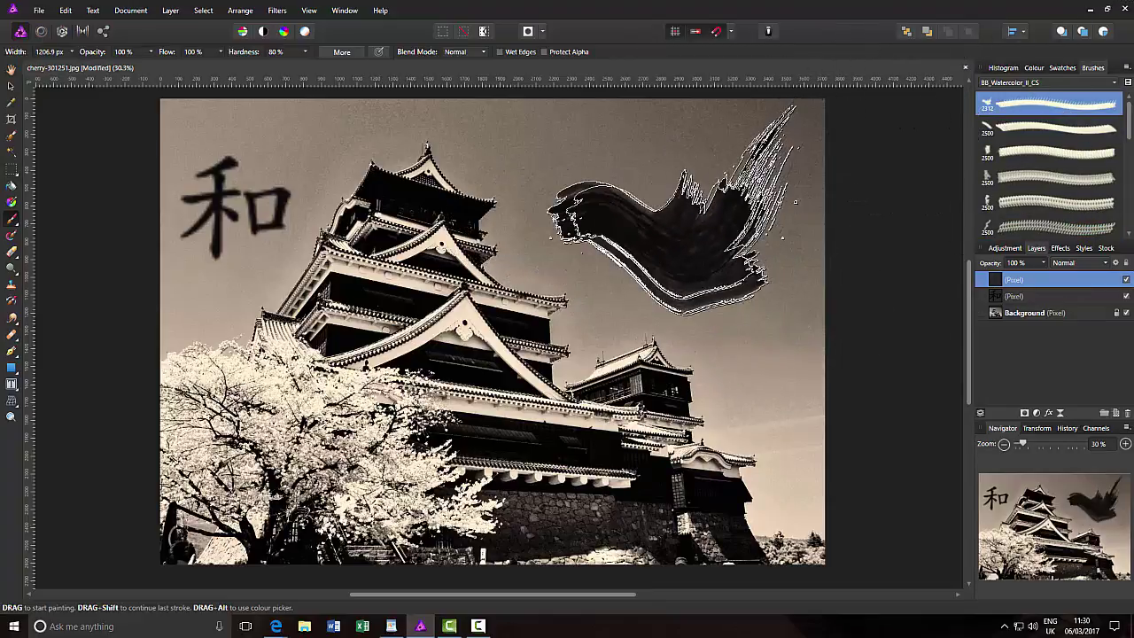
pyautogui.press(']')
pyautogui.press(']')
pyautogui.press(']')
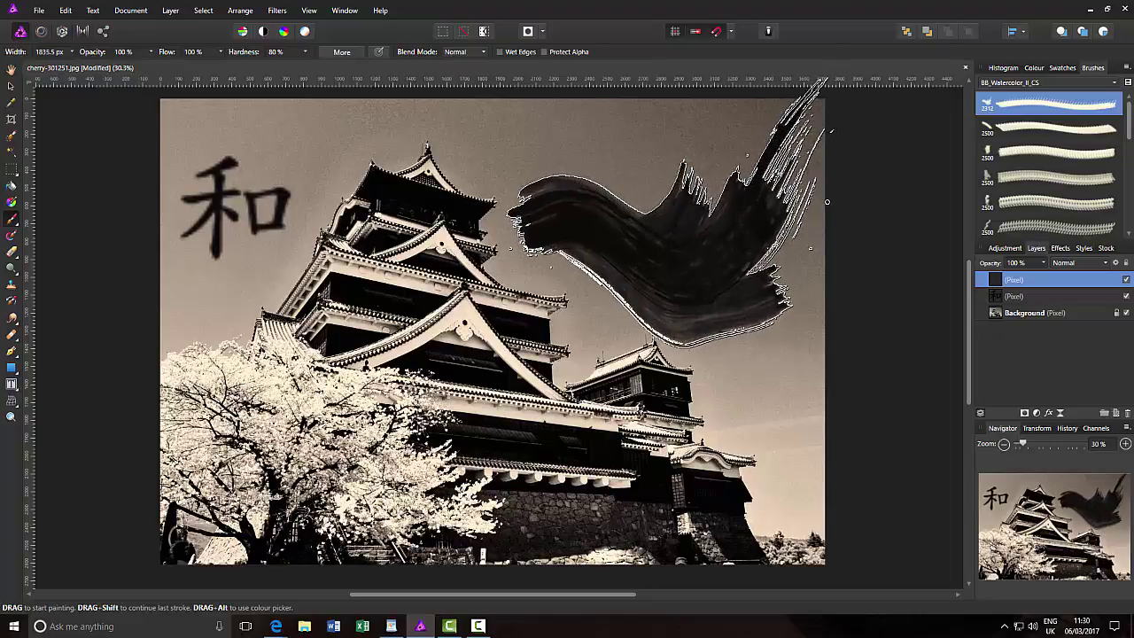
pyautogui.press('[')
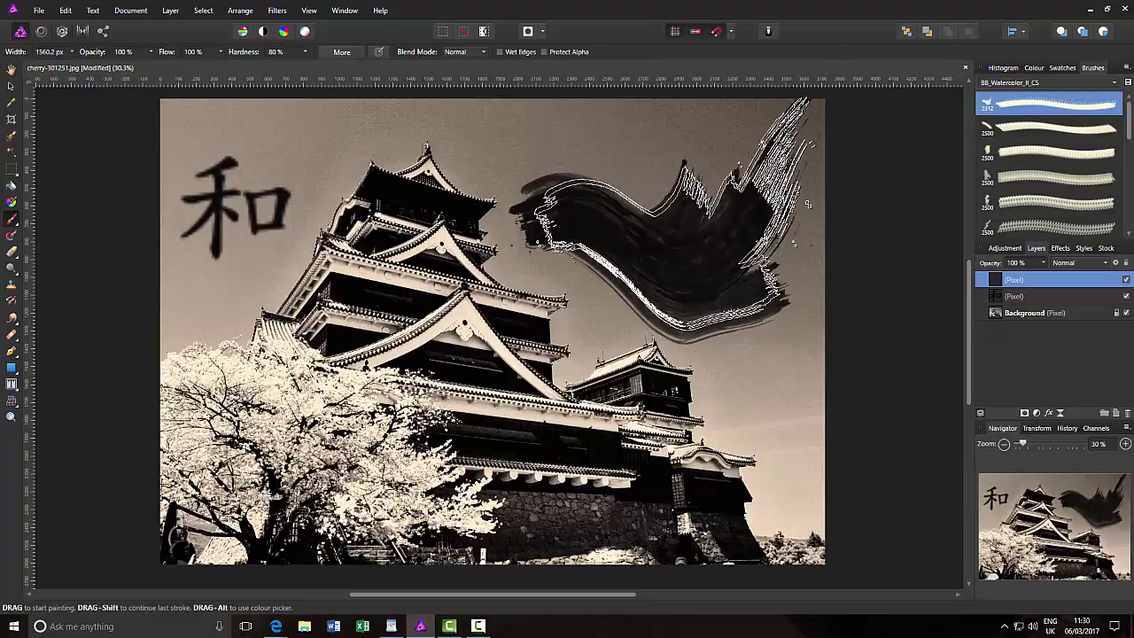
pyautogui.click(674, 219)
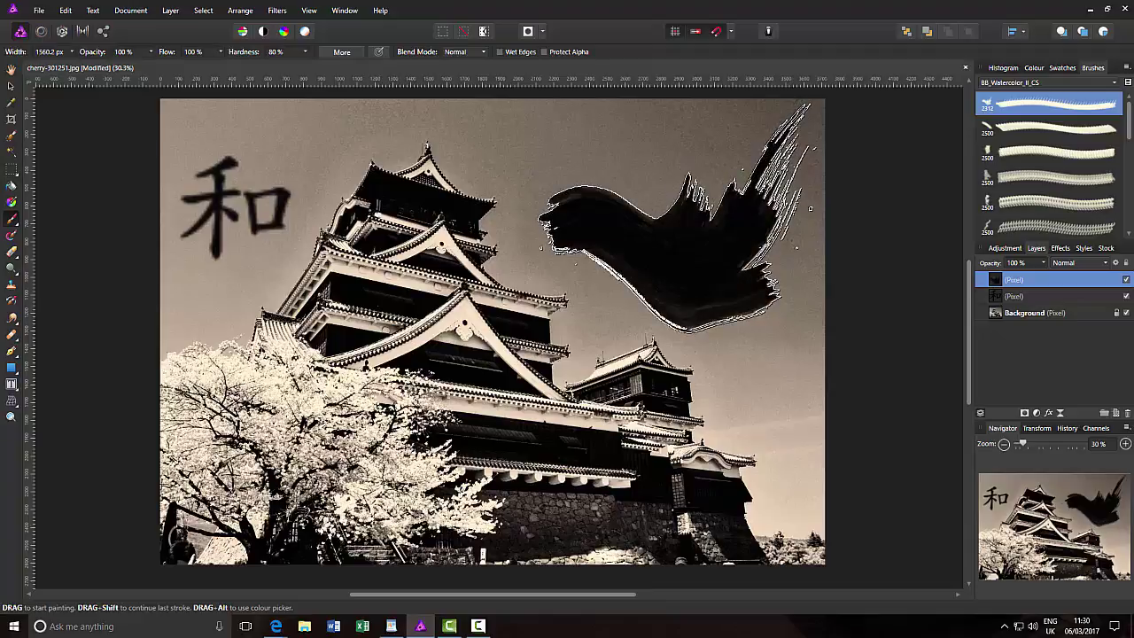
pyautogui.hotkey('ctrl', 'z')
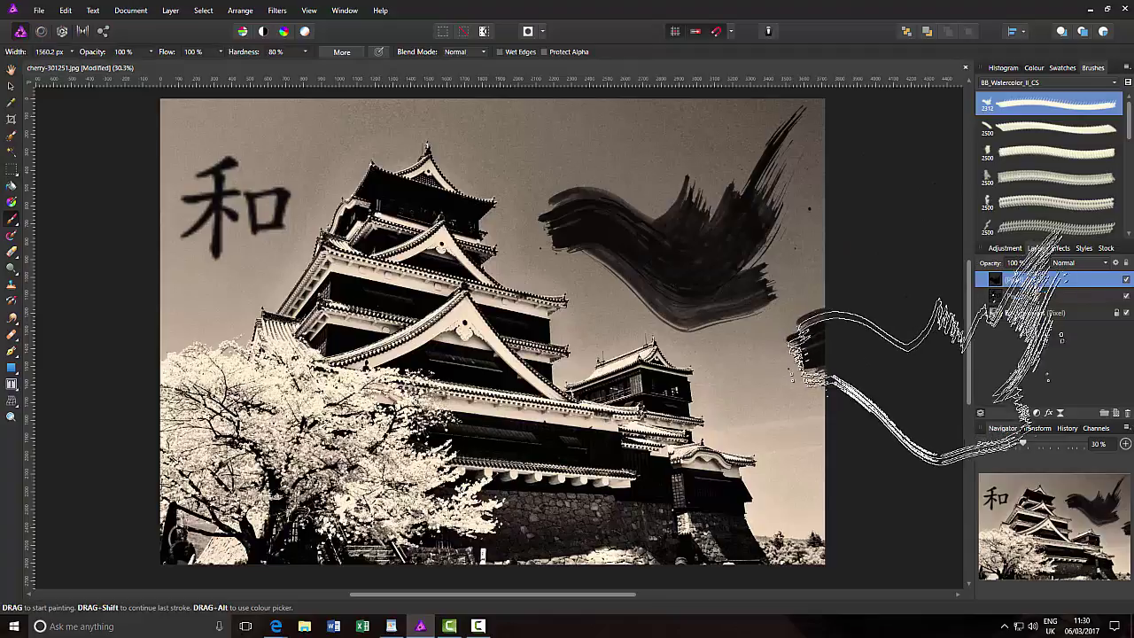
# Lower the opacity of the brushstroke layer to 81%.
pyautogui.click(1045, 267)
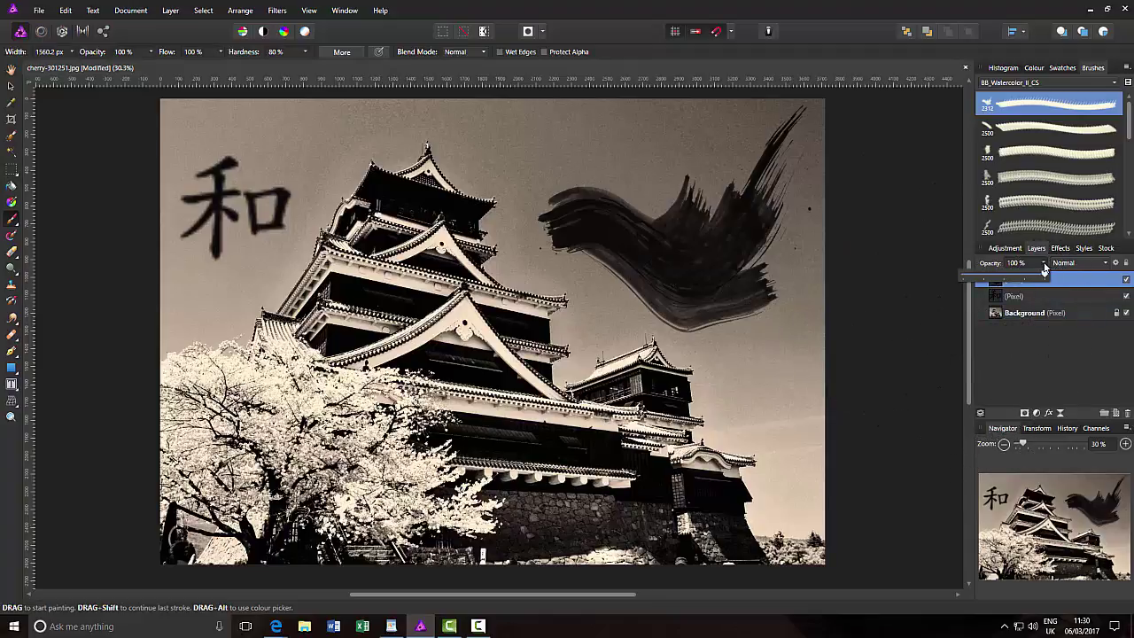
pyautogui.moveTo(1043, 275); pyautogui.dragTo(1033, 276)
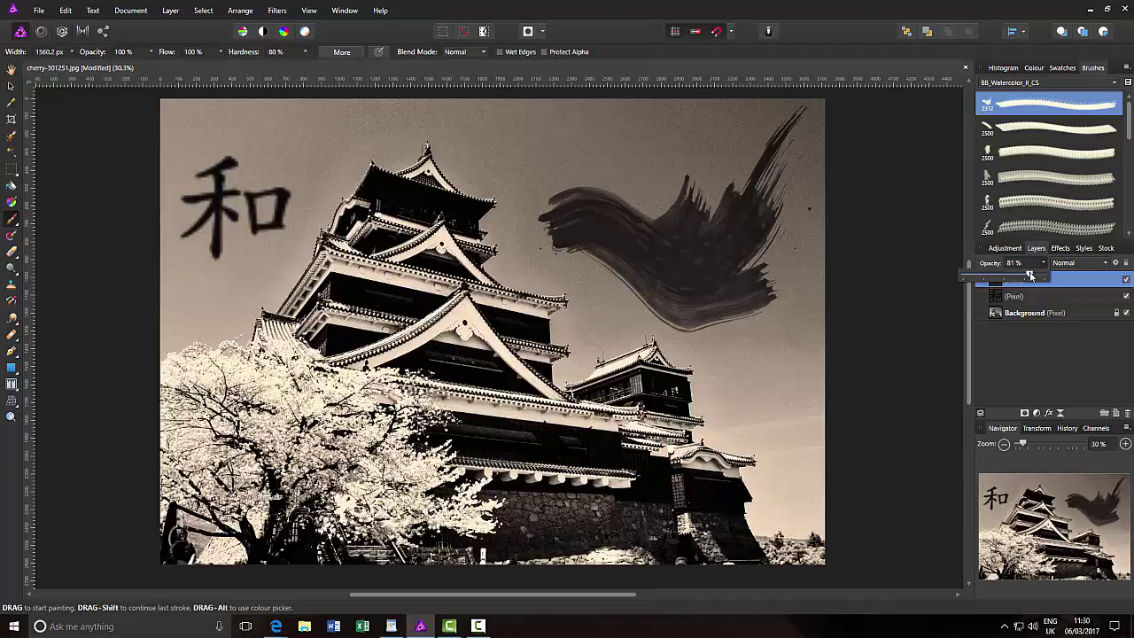
pyautogui.click(1069, 361)
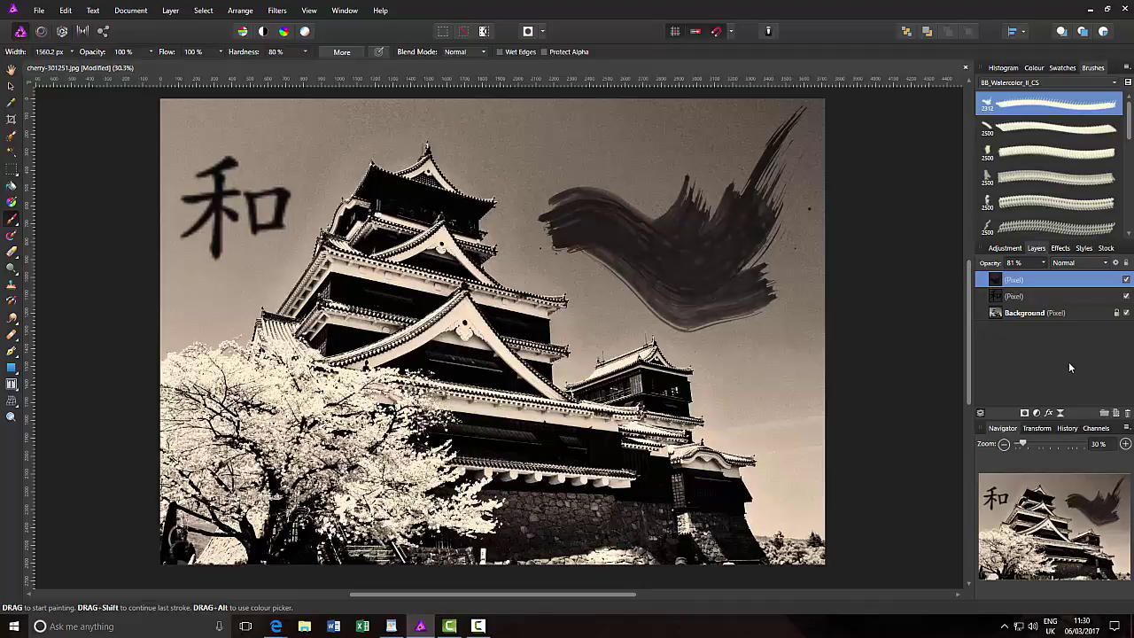
# Add another pixel layer above the brushstroke layer and choose a splayed, bristly 2500 px watercolour brush.
pyautogui.click(1118, 414)
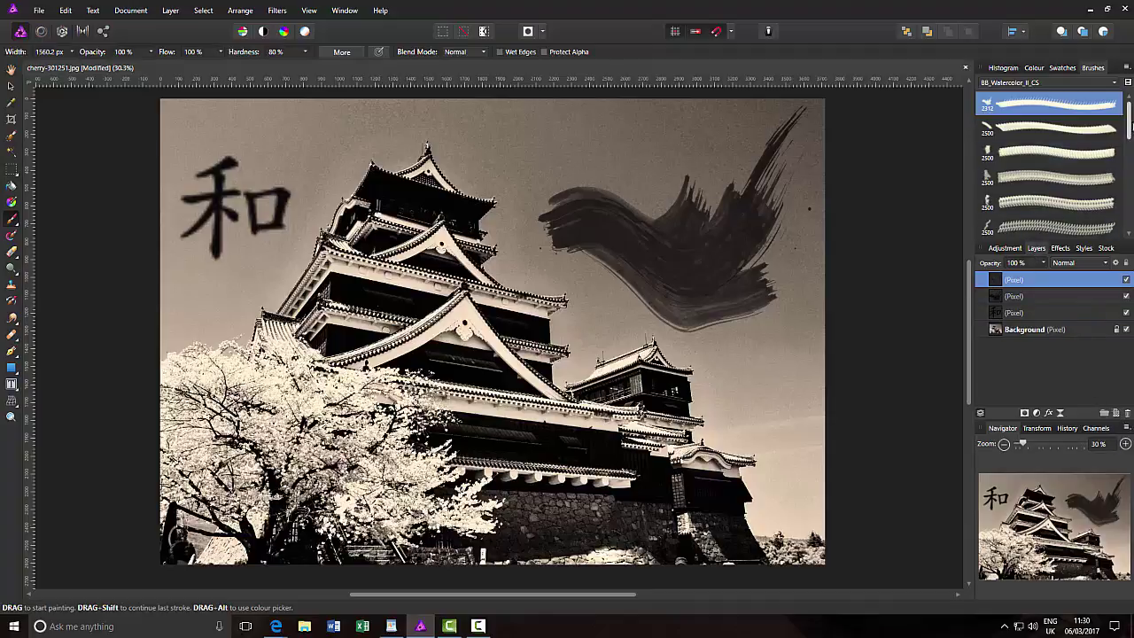
pyautogui.moveTo(1128, 128); pyautogui.dragTo(1129, 189)
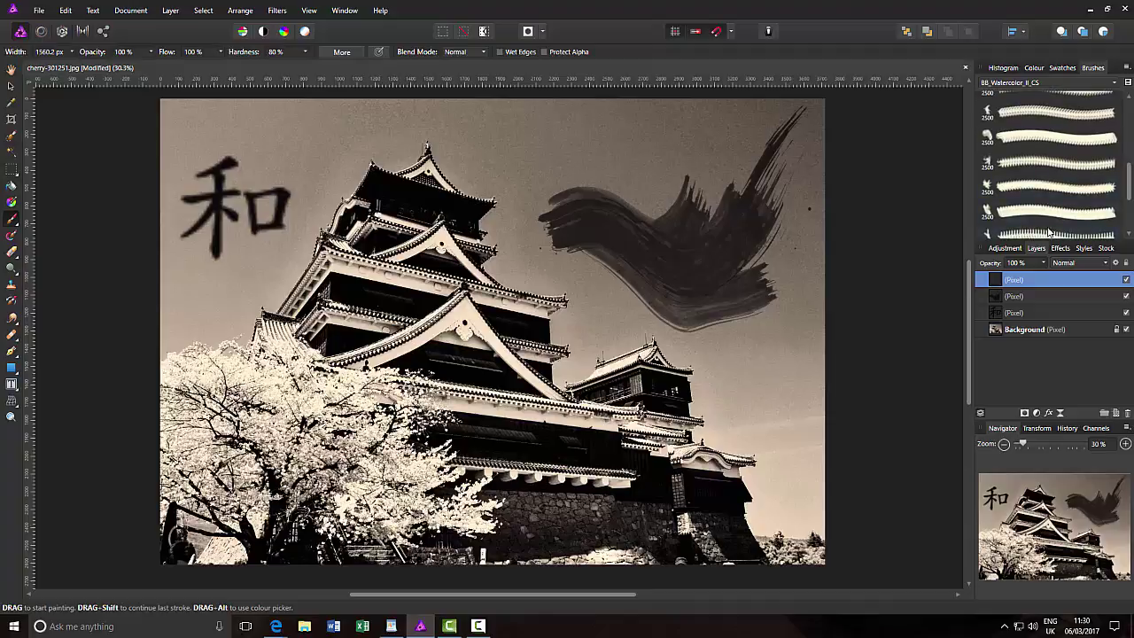
pyautogui.click(1047, 186)
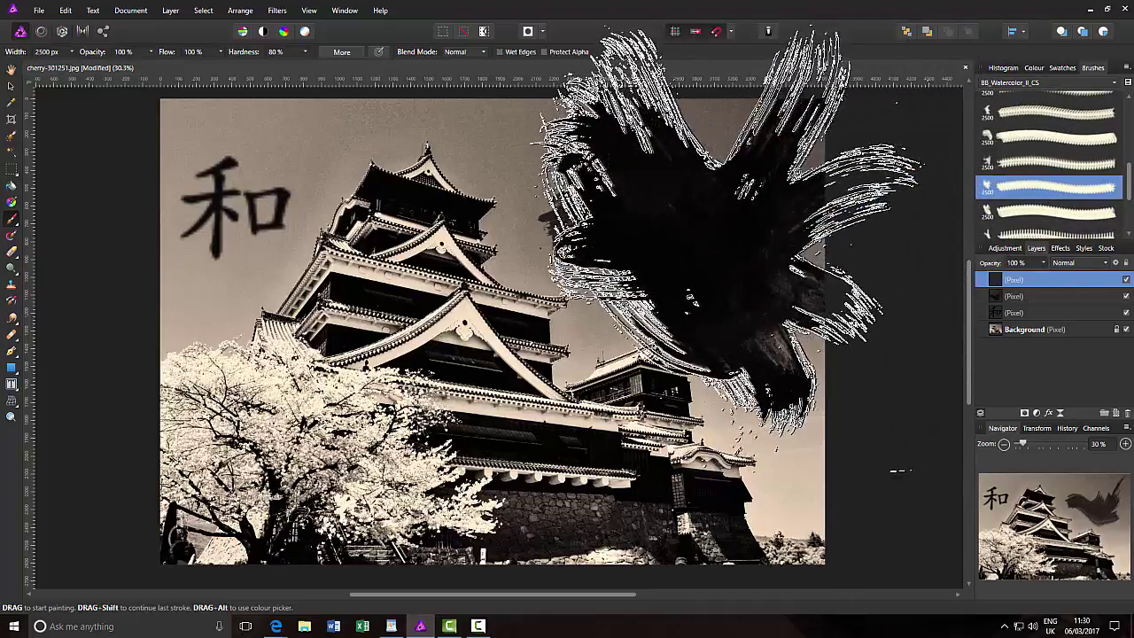
# Try stamping the 2500 px brush over the existing brushstroke, reduce the width to 1535.3 px and undo the stamp.
pyautogui.click(729, 248)
pyautogui.press('[')
pyautogui.press('[')
pyautogui.press('[')
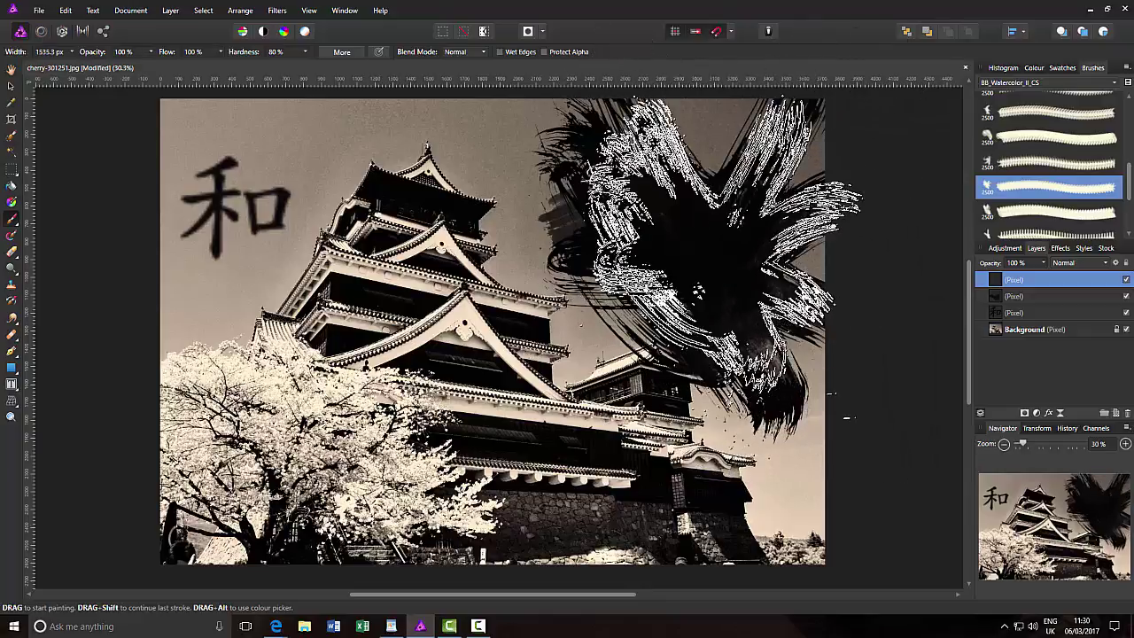
pyautogui.hotkey('ctrl', 'z')
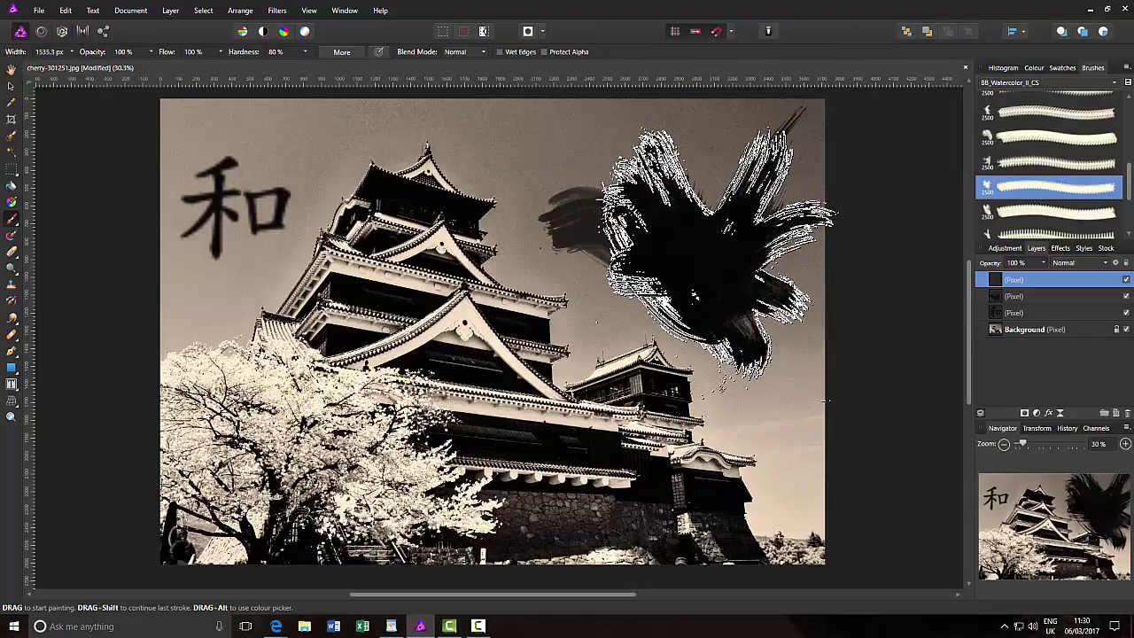
# Stamp the bristly brush at 2030.5 px over the sky's right side and set its layer's blend mode to Soft Light.
pyautogui.press(']')
pyautogui.press(']')
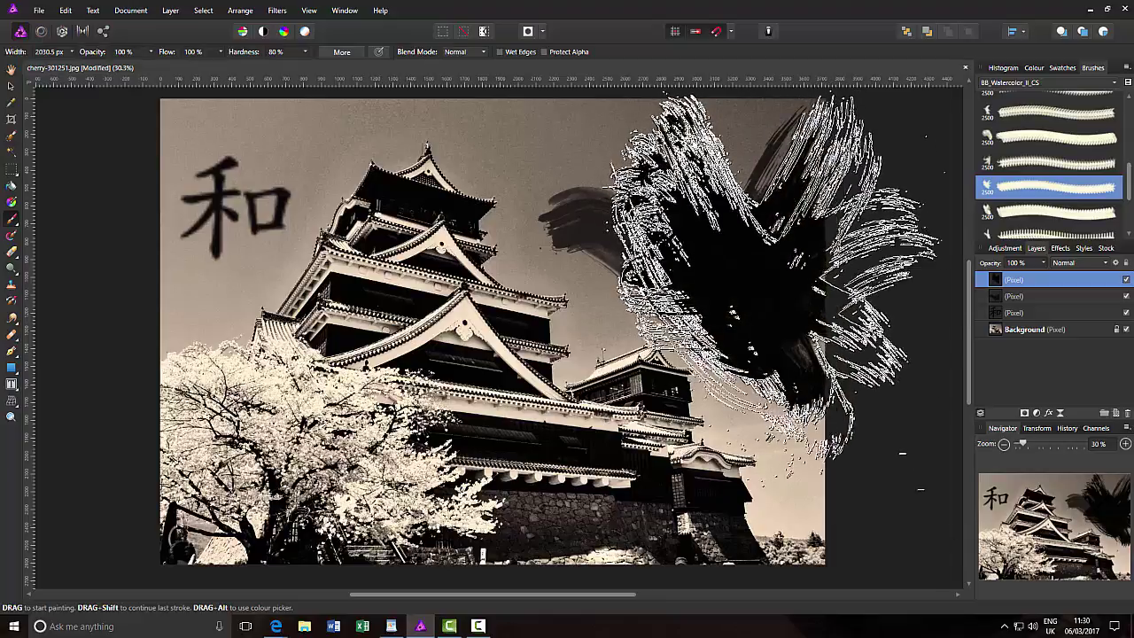
pyautogui.click(1107, 264)
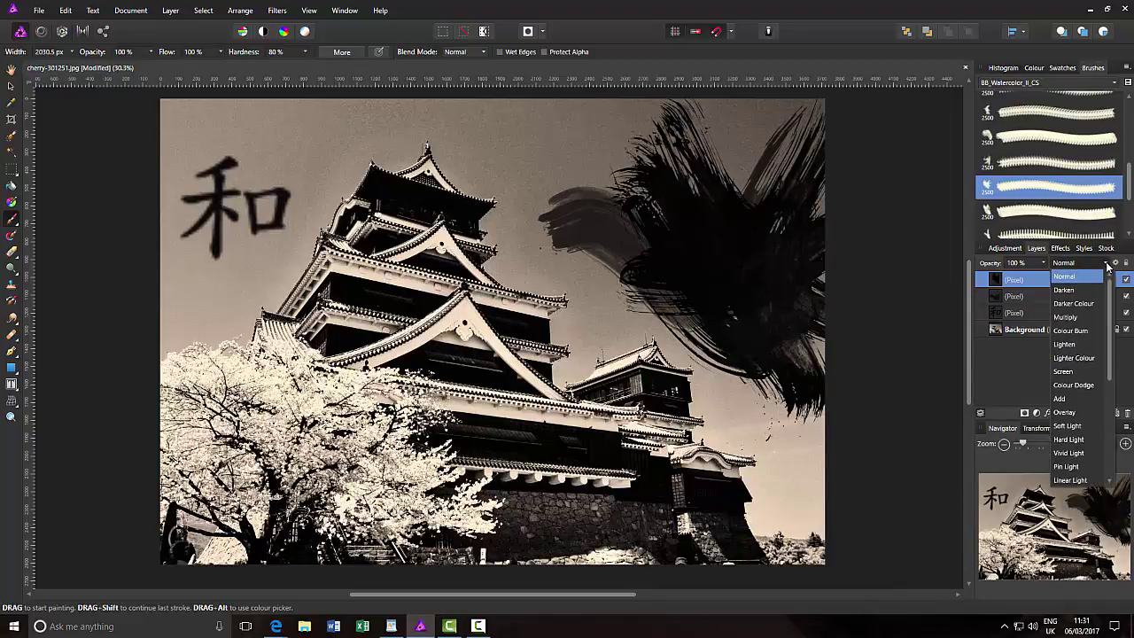
pyautogui.click(1073, 427)
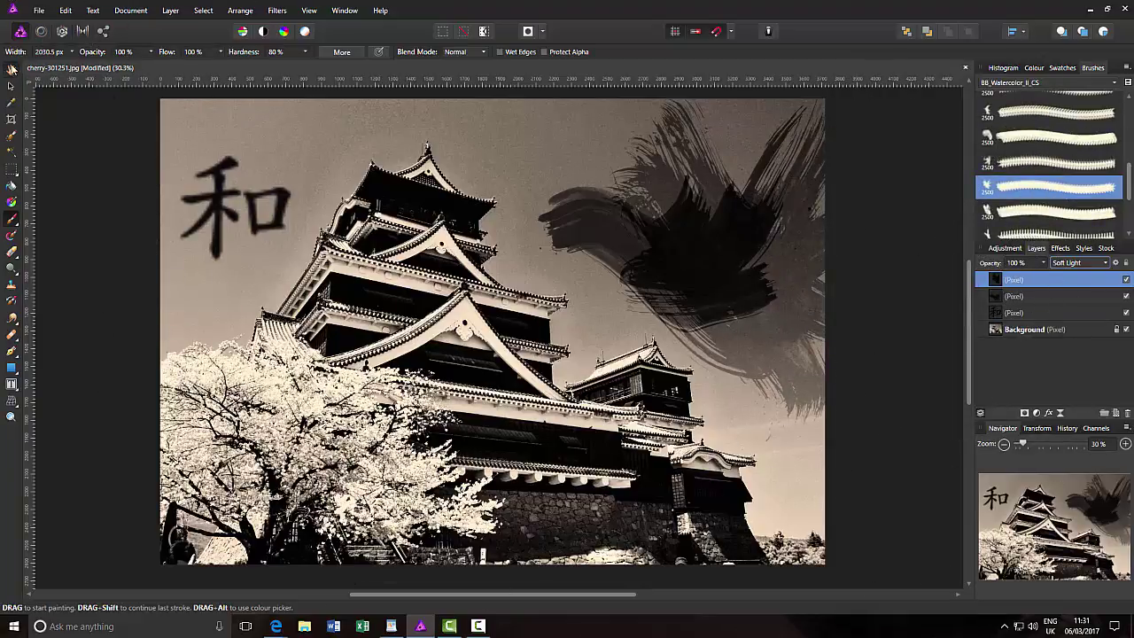
pyautogui.click(10, 70)
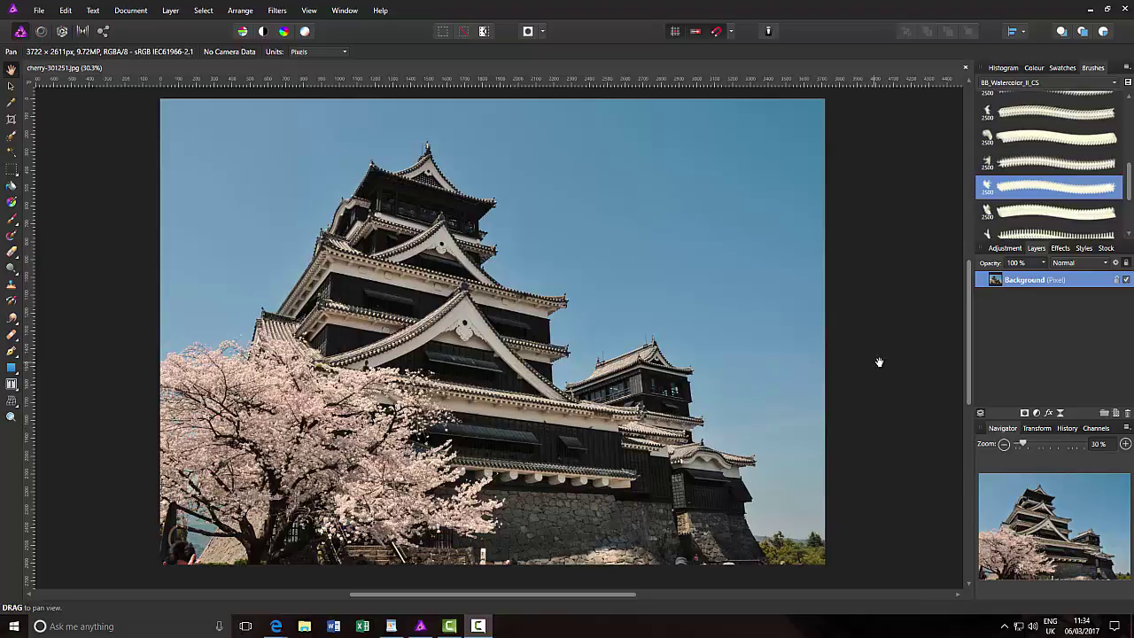
# Switch the brush set to Basic and display the colour settings.
pyautogui.click(1115, 84)
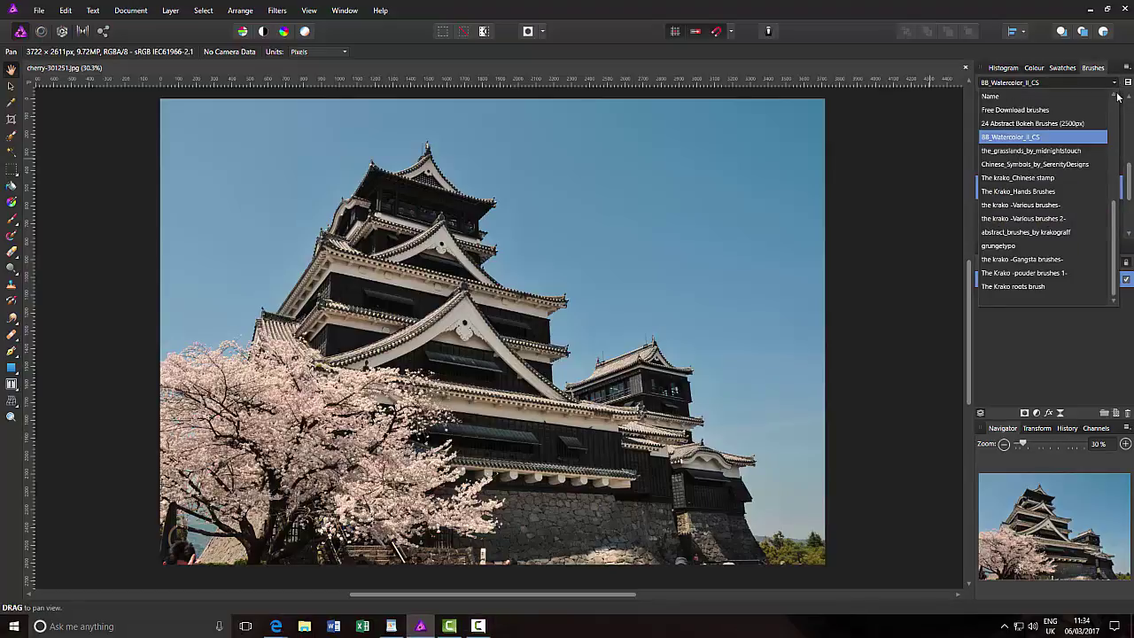
pyautogui.scroll(5, 1115, 101)
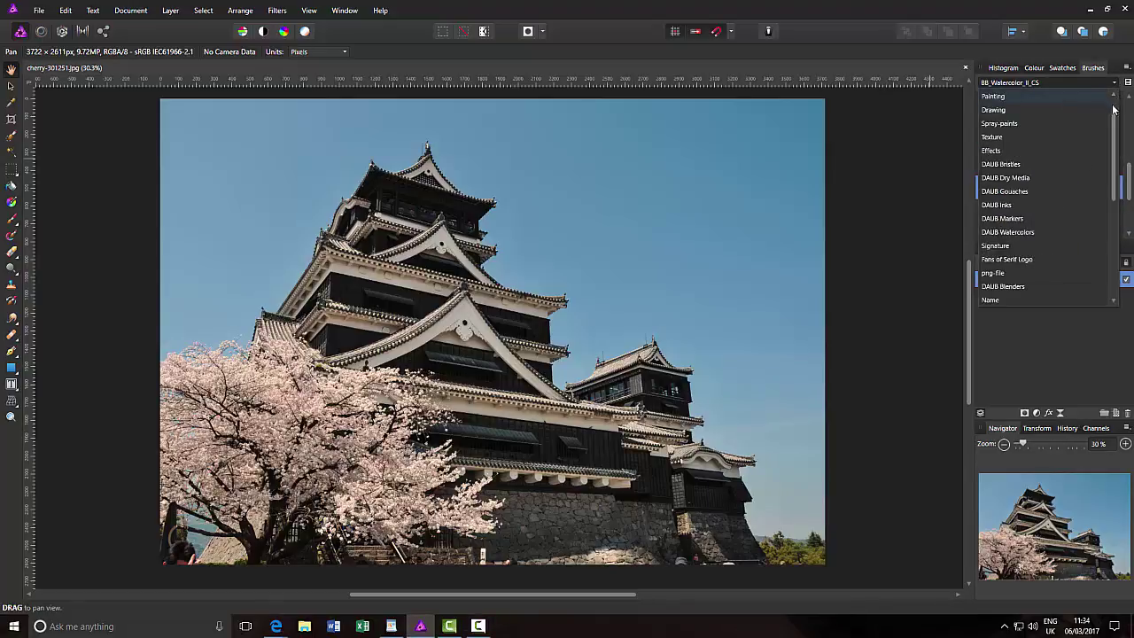
pyautogui.scroll(1, 1112, 107)
pyautogui.click(1027, 95)
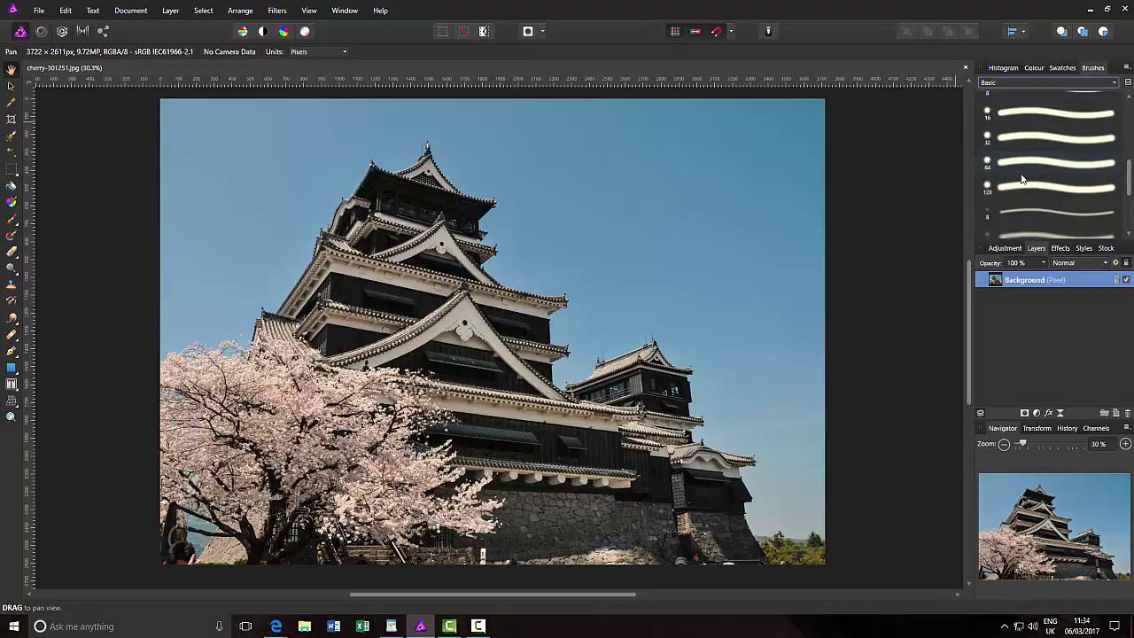
pyautogui.click(1033, 69)
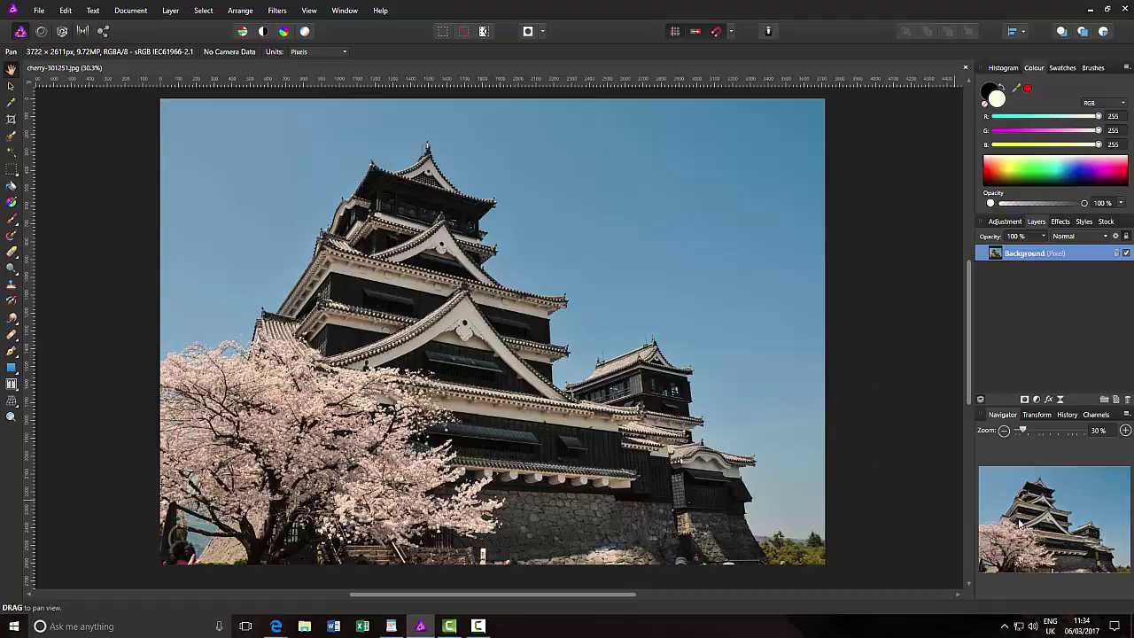
# Duplicate the Background layer of the original castle photo.
pyautogui.rightClick(1047, 254)
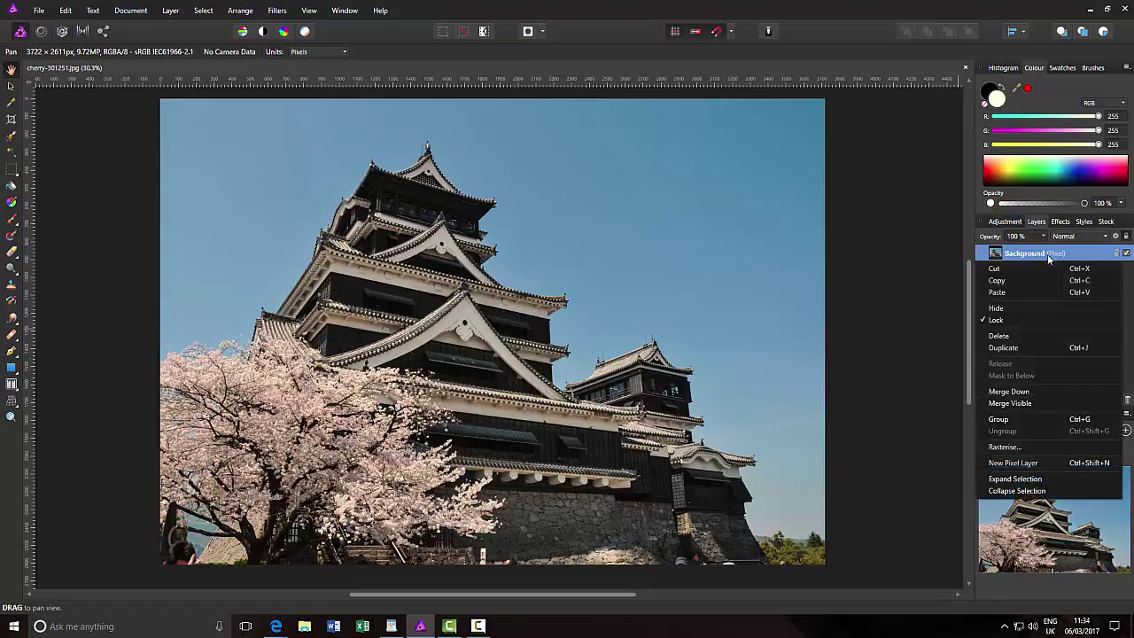
pyautogui.click(1059, 348)
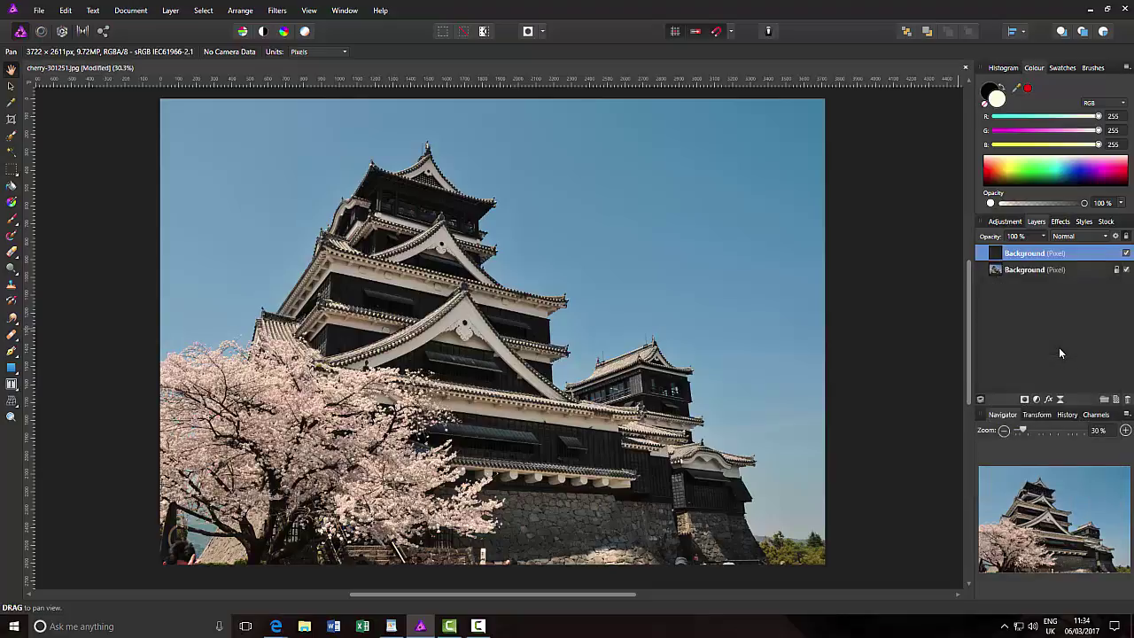
pyautogui.rightClick(1043, 257)
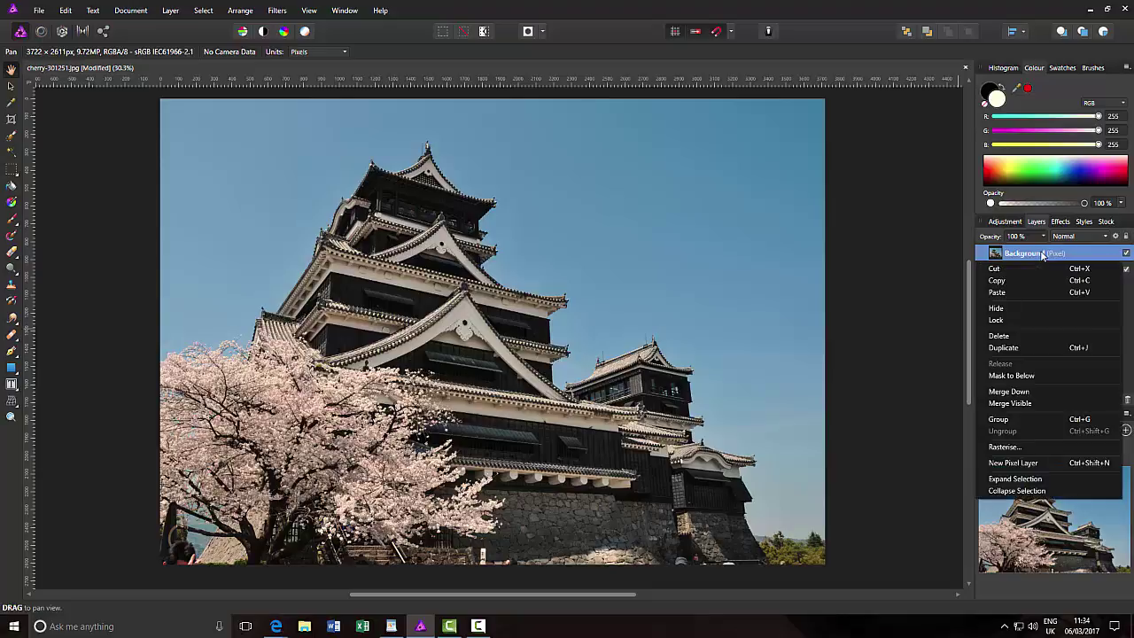
pyautogui.click(942, 274)
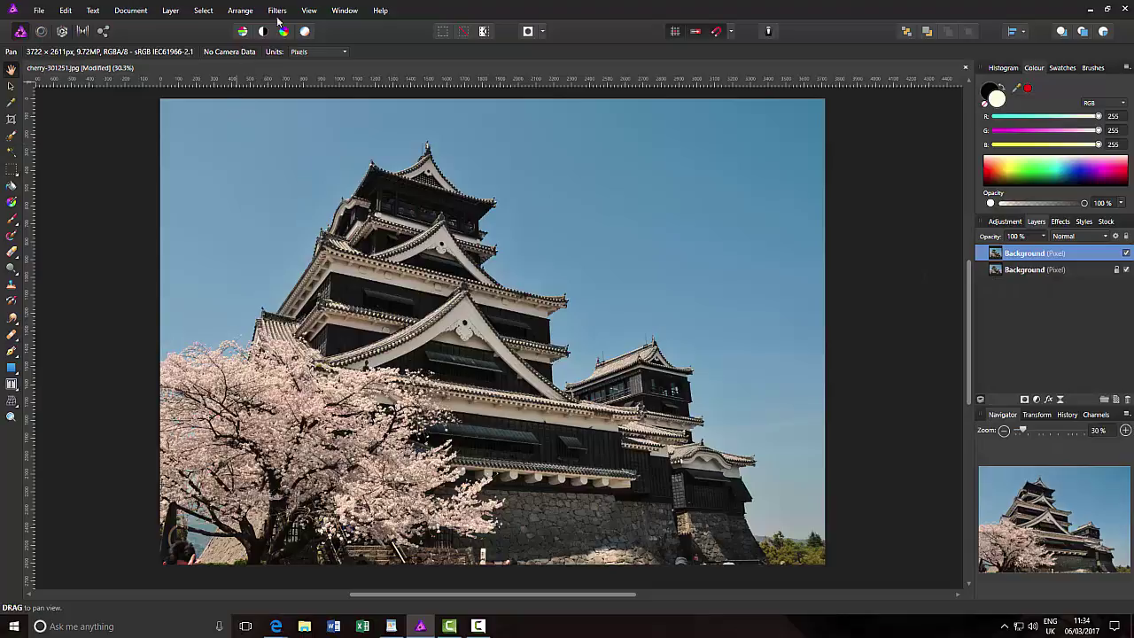
# Invert the duplicated Background layer and set its blend mode to Colour Dodge.
pyautogui.click(171, 11)
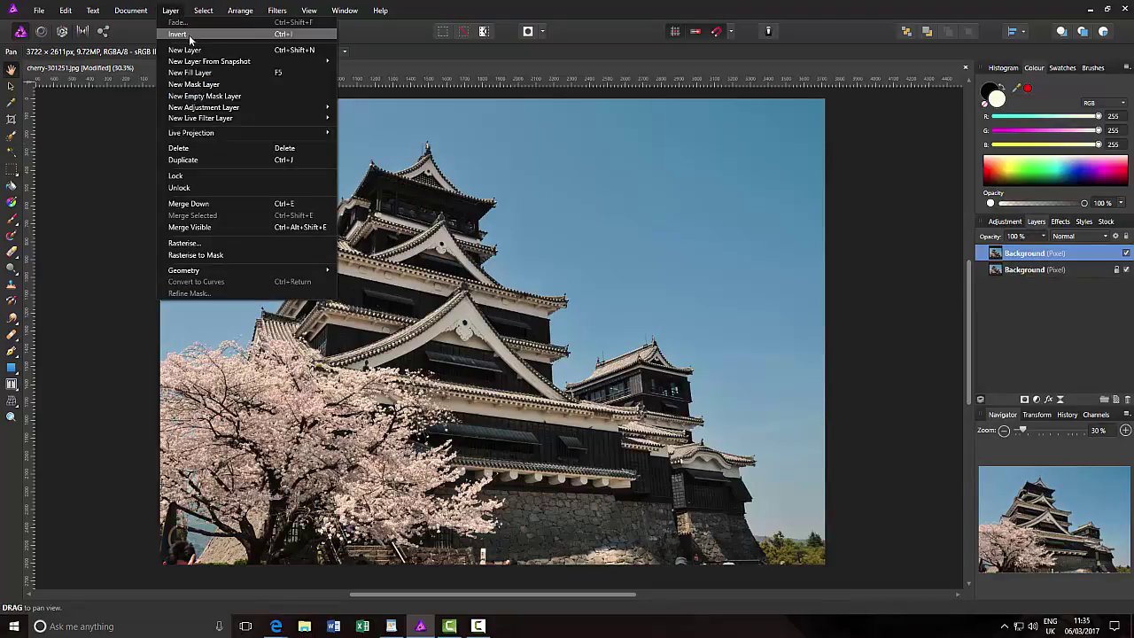
pyautogui.click(191, 35)
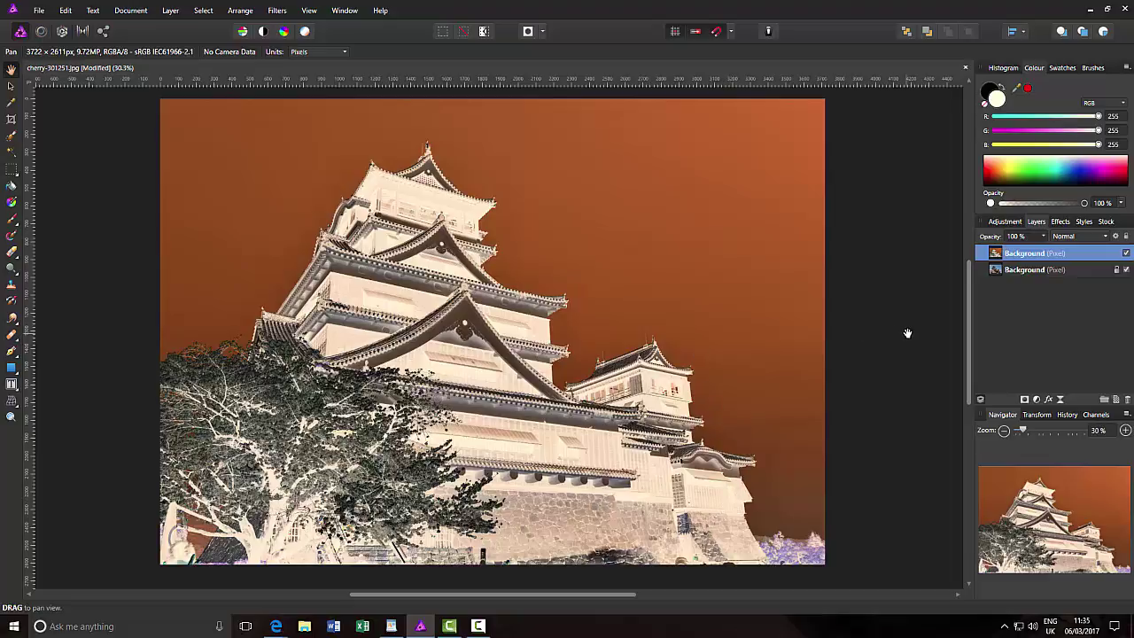
pyautogui.click(1107, 239)
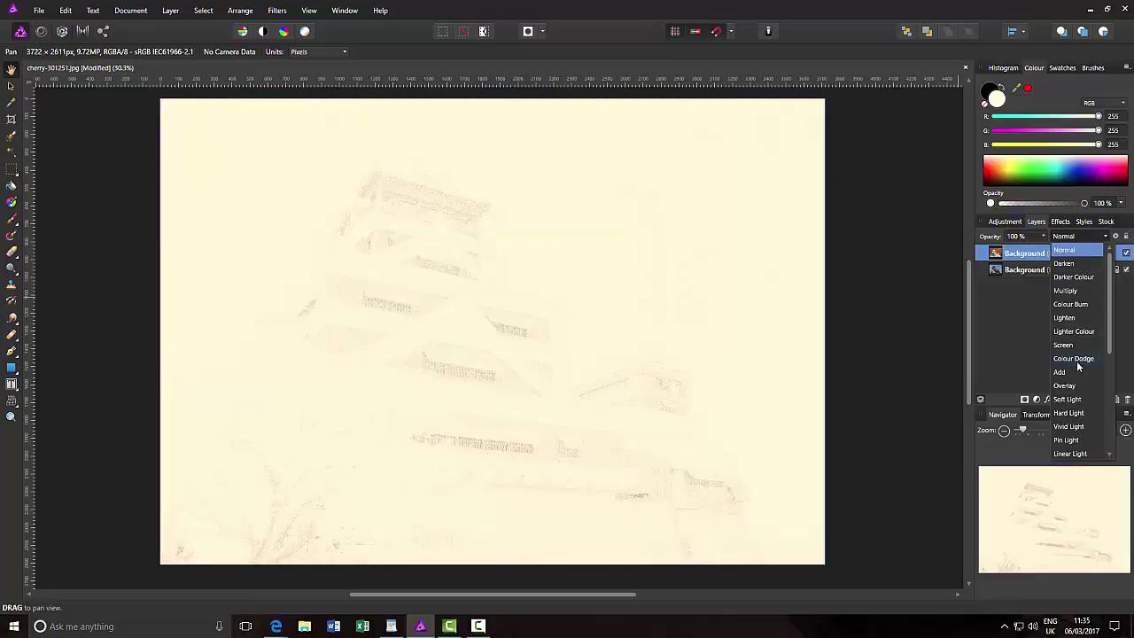
pyautogui.click(1077, 360)
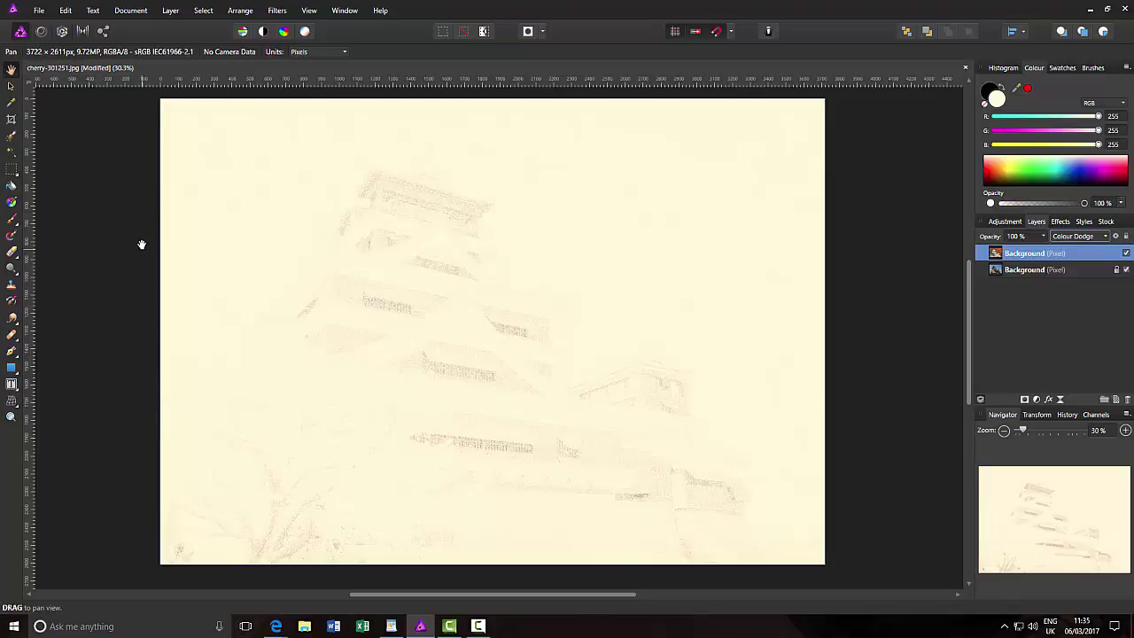
# Add a live Gaussian Blur filter of about 2.7 px to the inverted Background layer and check its nesting there.
pyautogui.click(169, 10)
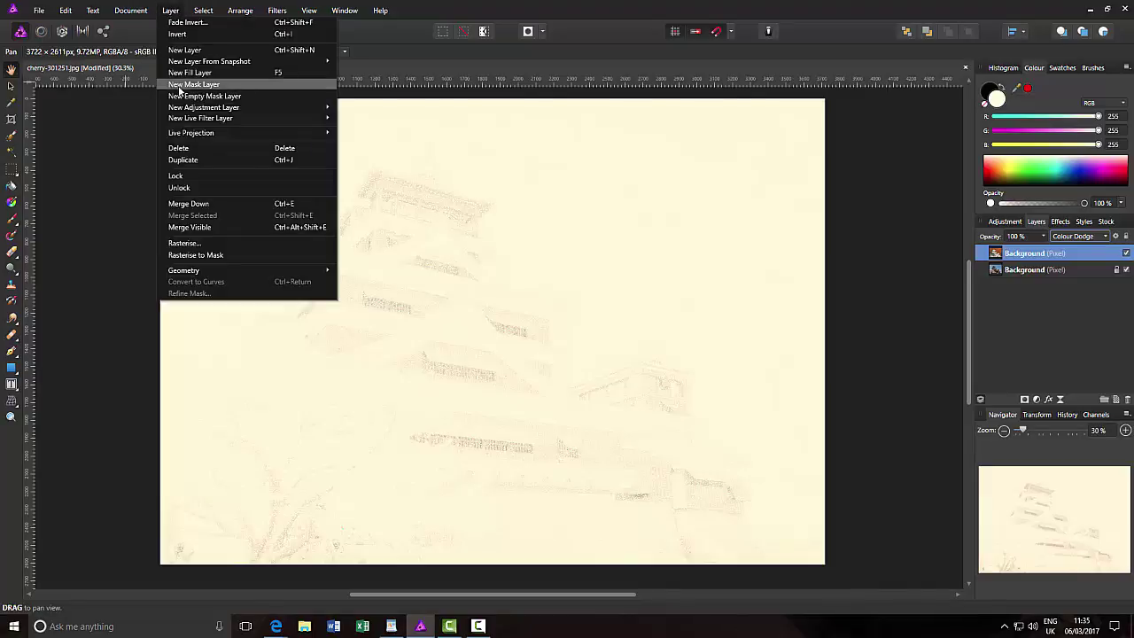
pyautogui.moveTo(195, 119)
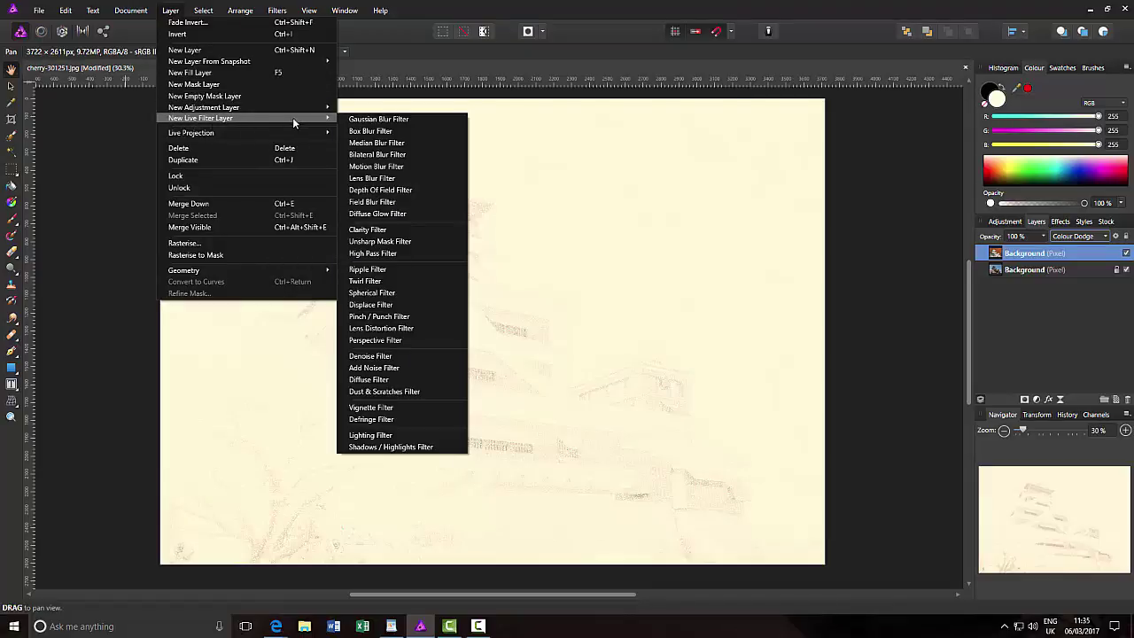
pyautogui.click(368, 121)
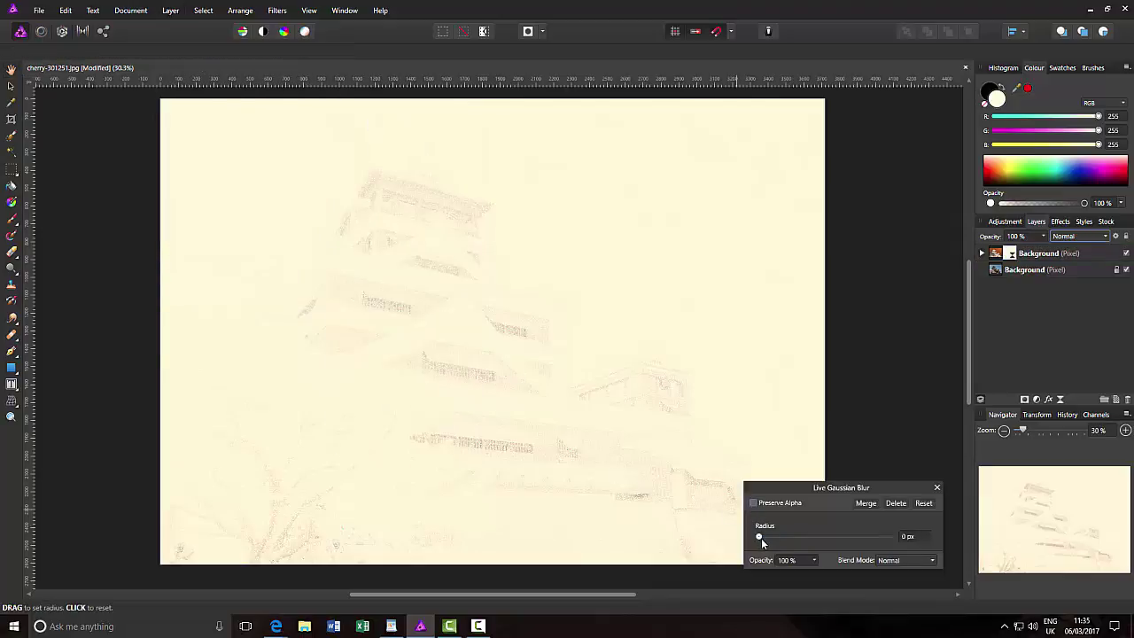
pyautogui.moveTo(760, 536); pyautogui.dragTo(905, 544)
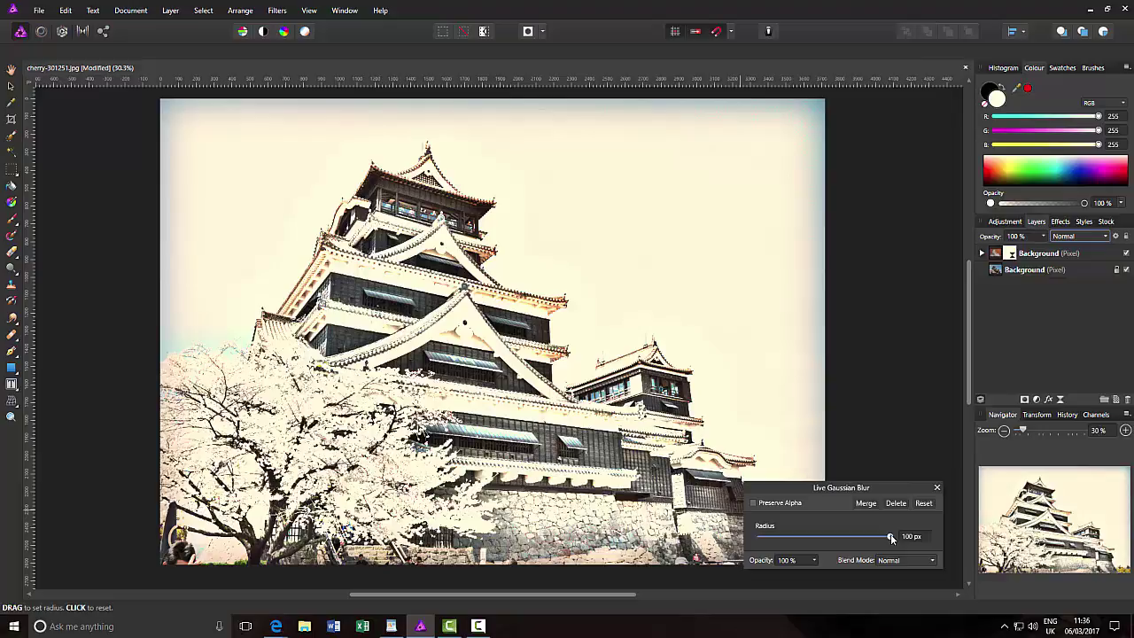
pyautogui.moveTo(890, 538); pyautogui.dragTo(795, 550)
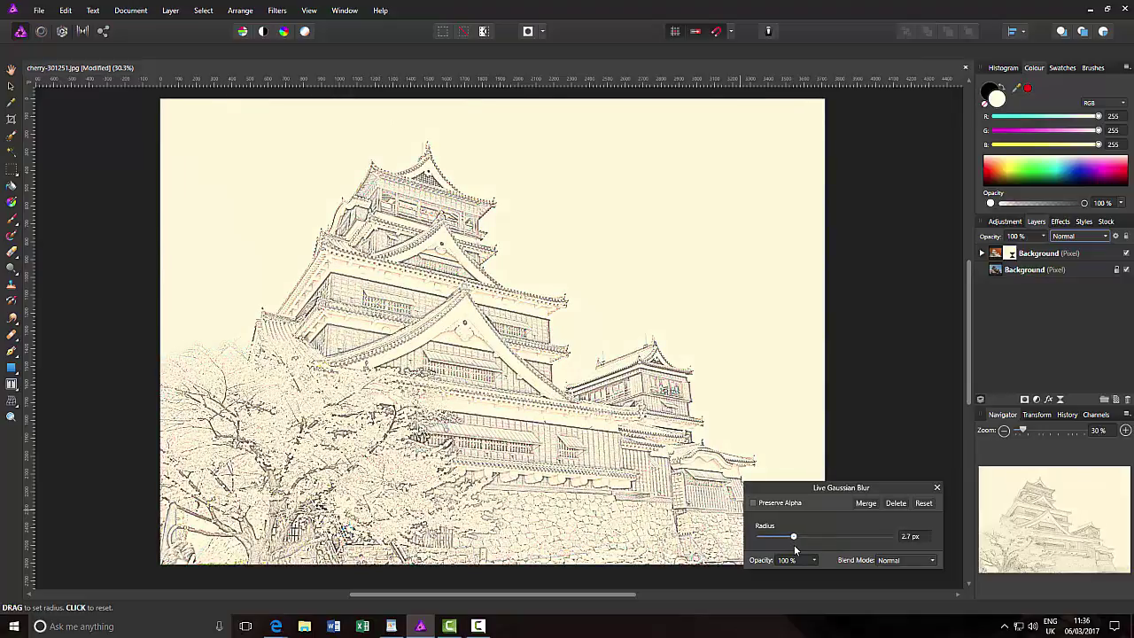
pyautogui.moveTo(793, 549)
pyautogui.mouseDown()
pyautogui.moveTo(758, 545)
pyautogui.moveTo(797, 543)
pyautogui.mouseUp()
pyautogui.click(937, 488)
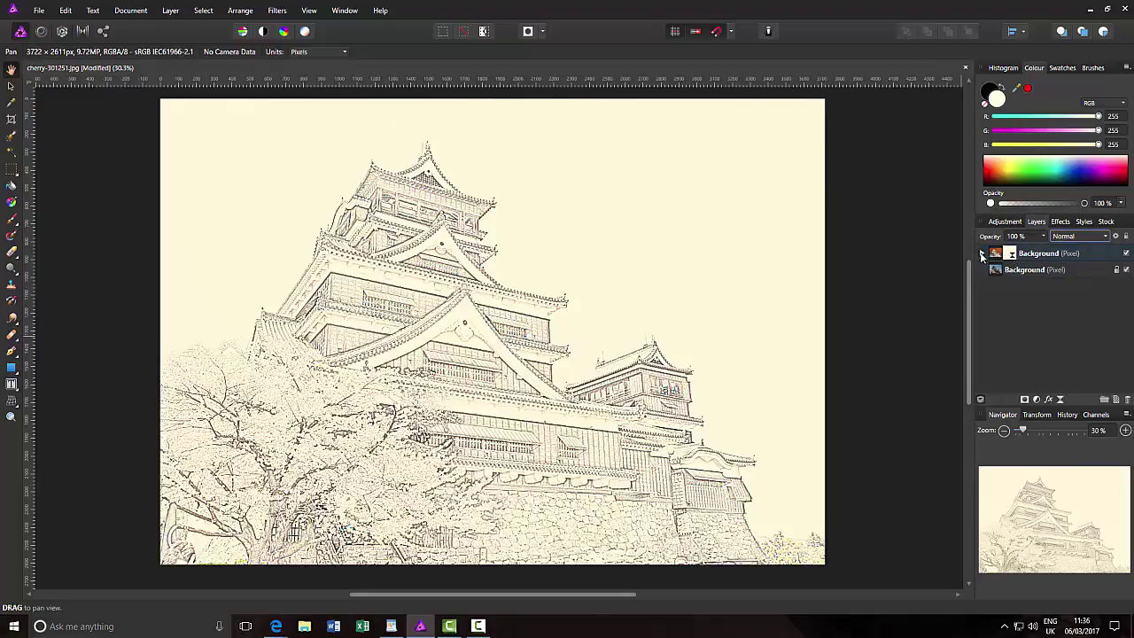
pyautogui.click(982, 255)
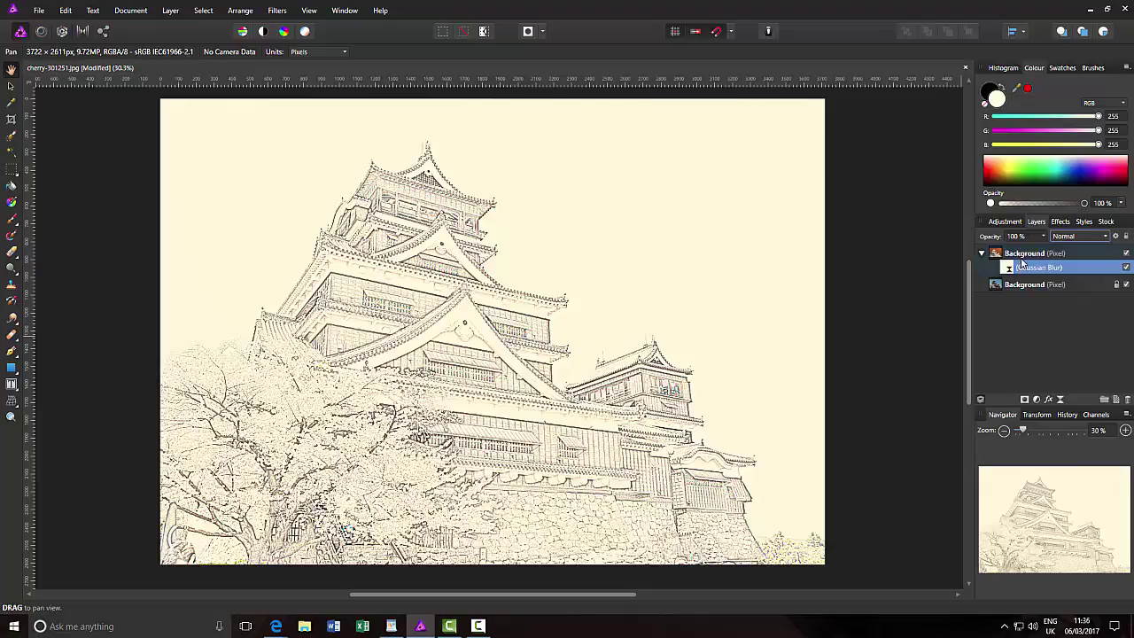
pyautogui.click(981, 256)
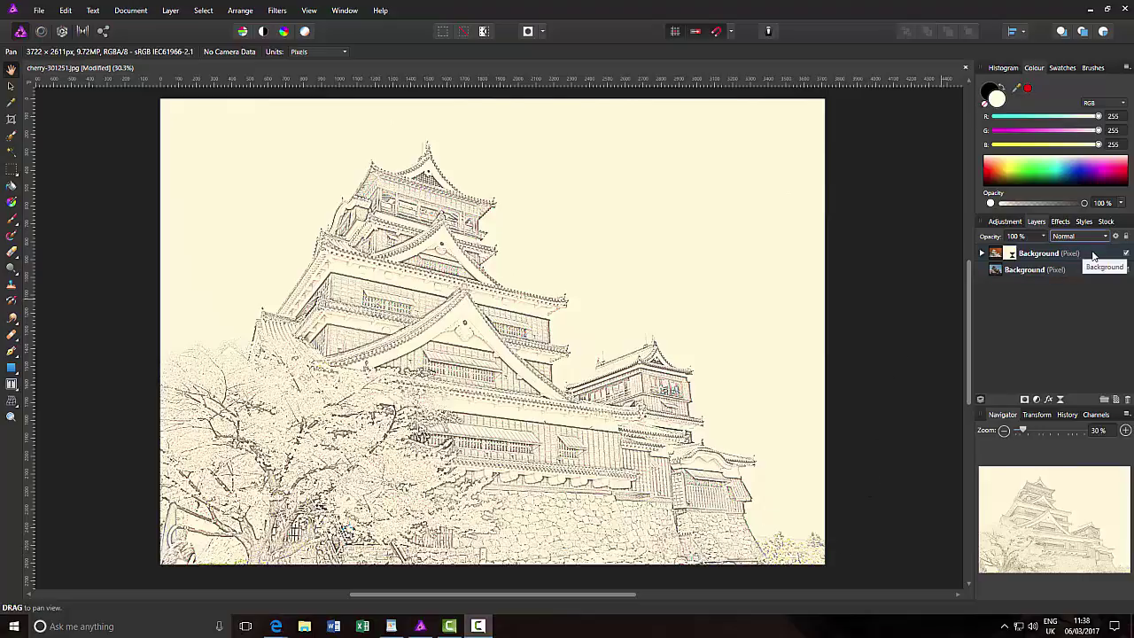
# Add an HSL adjustment with saturation lowered to the minimum above the inverted Background layer.
pyautogui.click(1016, 223)
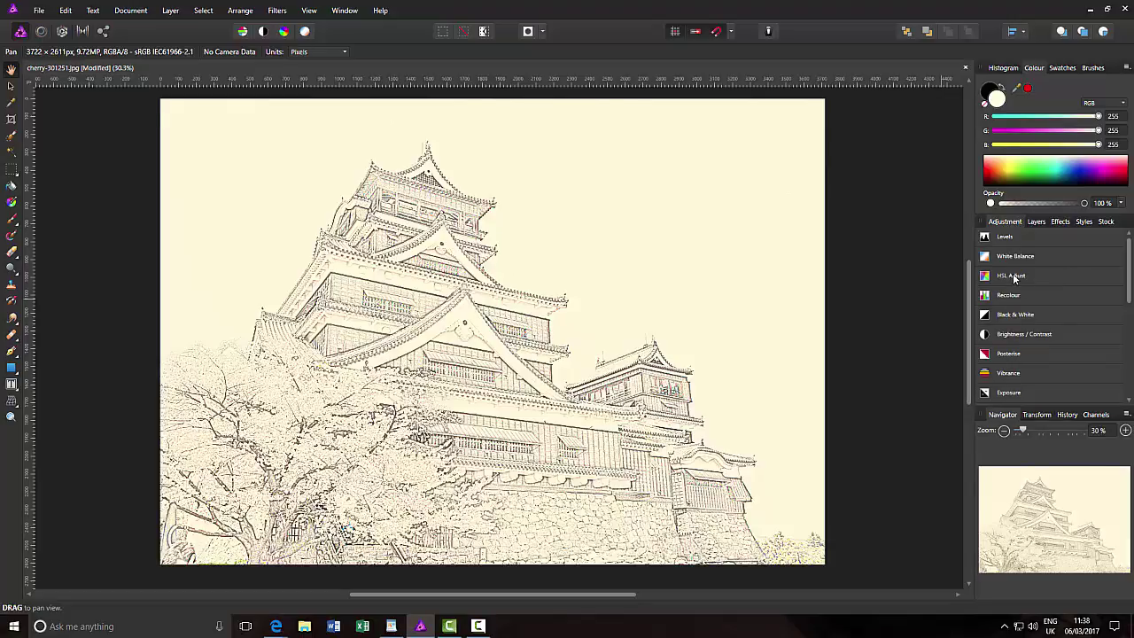
pyautogui.click(1018, 278)
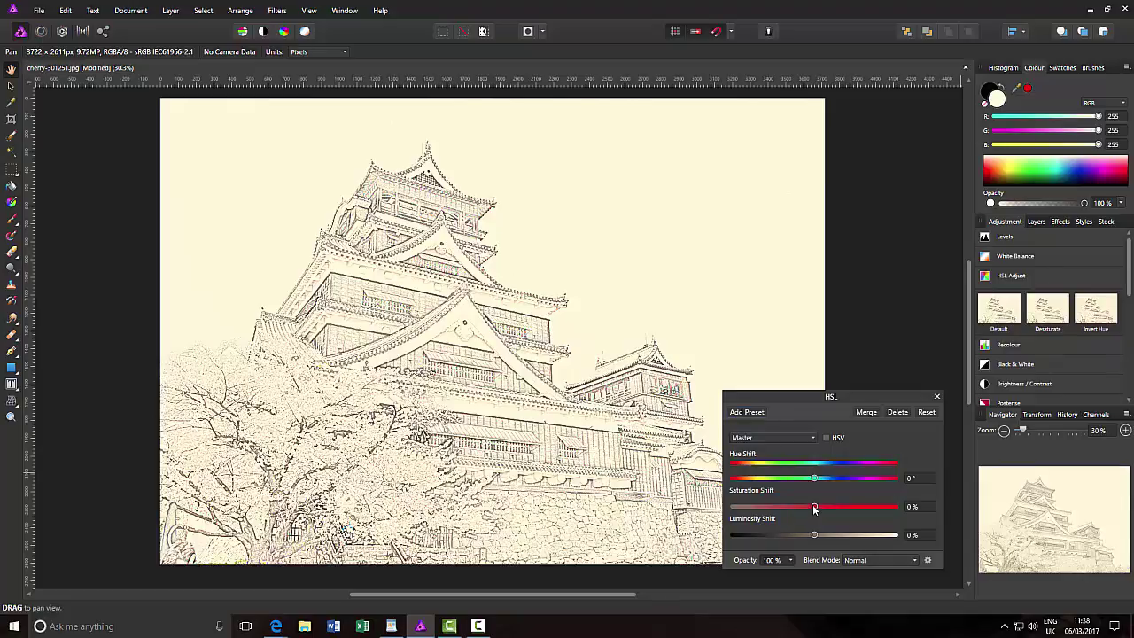
pyautogui.moveTo(814, 508); pyautogui.dragTo(731, 512)
pyautogui.click(937, 398)
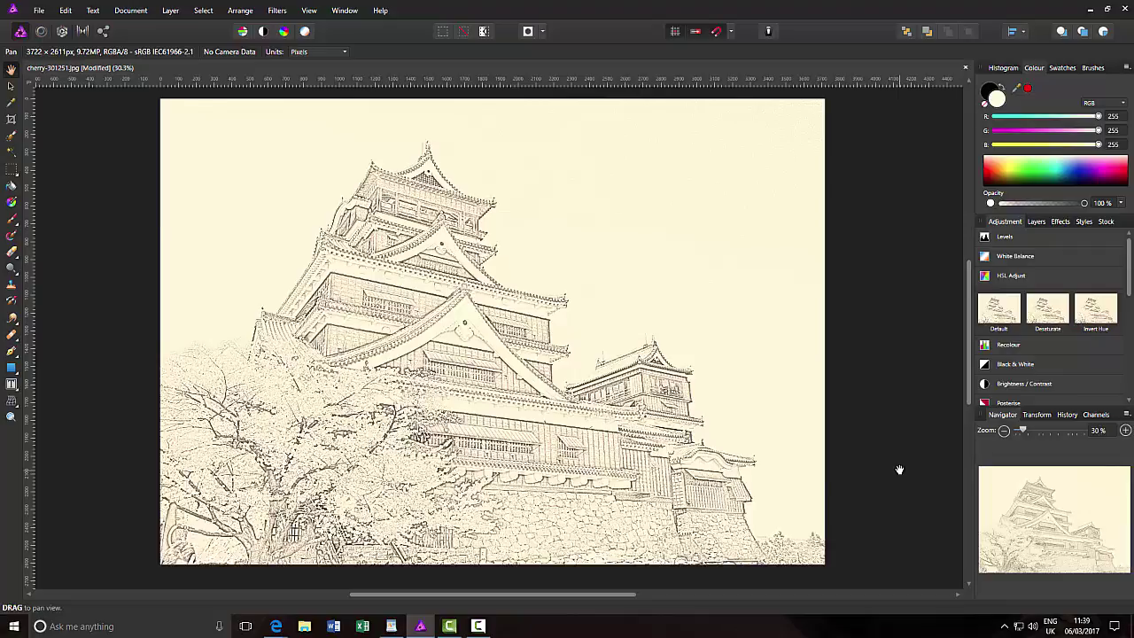
pyautogui.click(1056, 271)
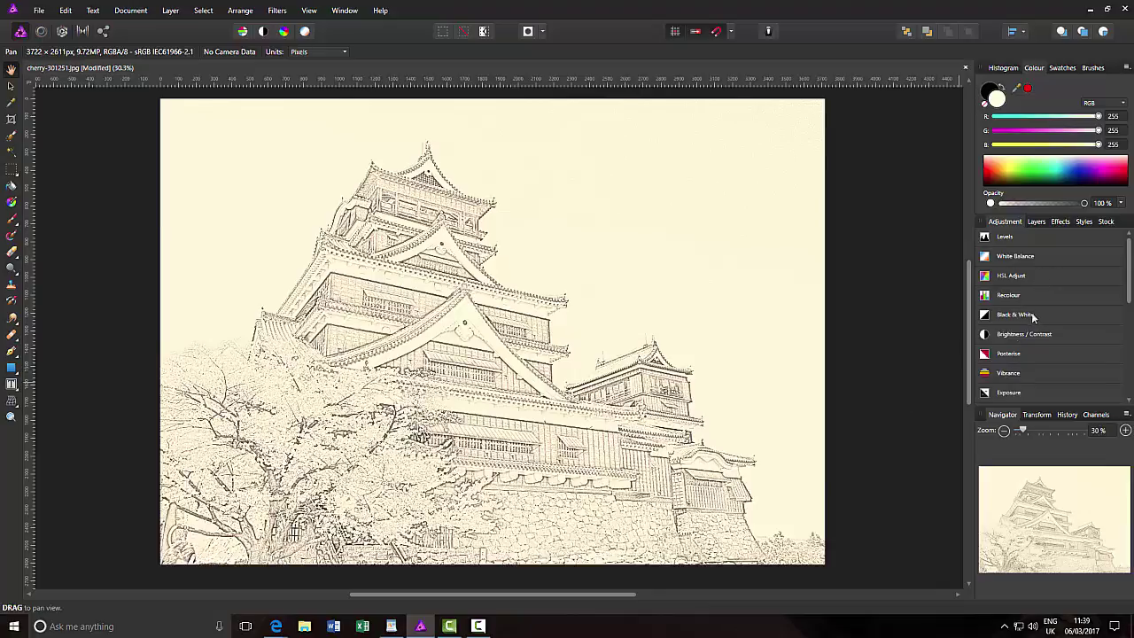
pyautogui.click(1037, 222)
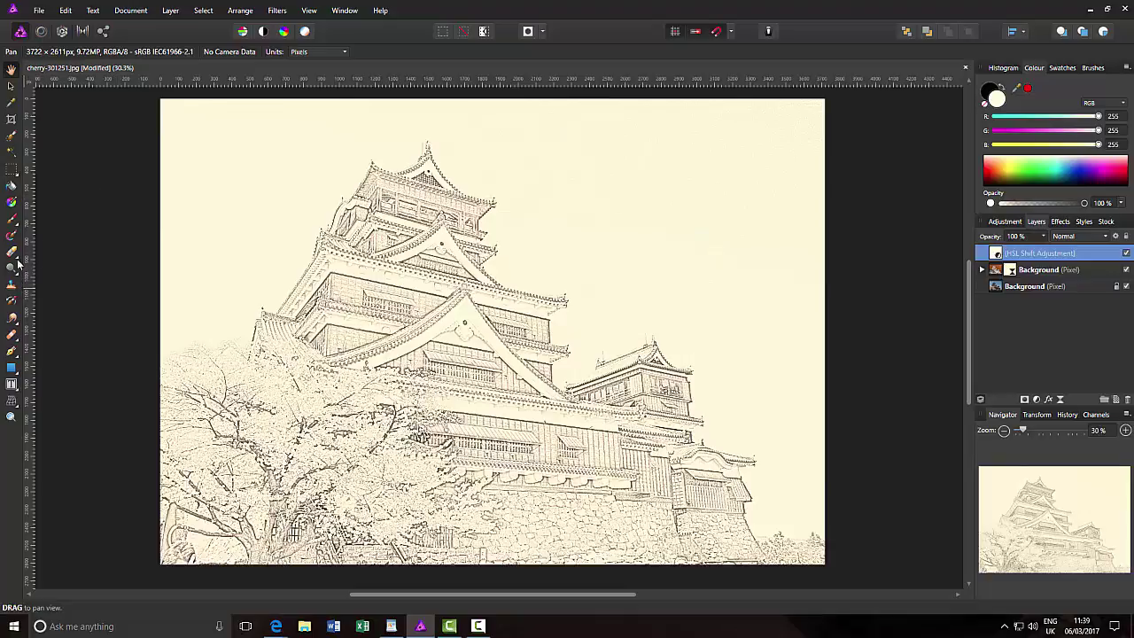
# Choose the Flood Select Tool and set its tolerance to 10%.
pyautogui.click(11, 154)
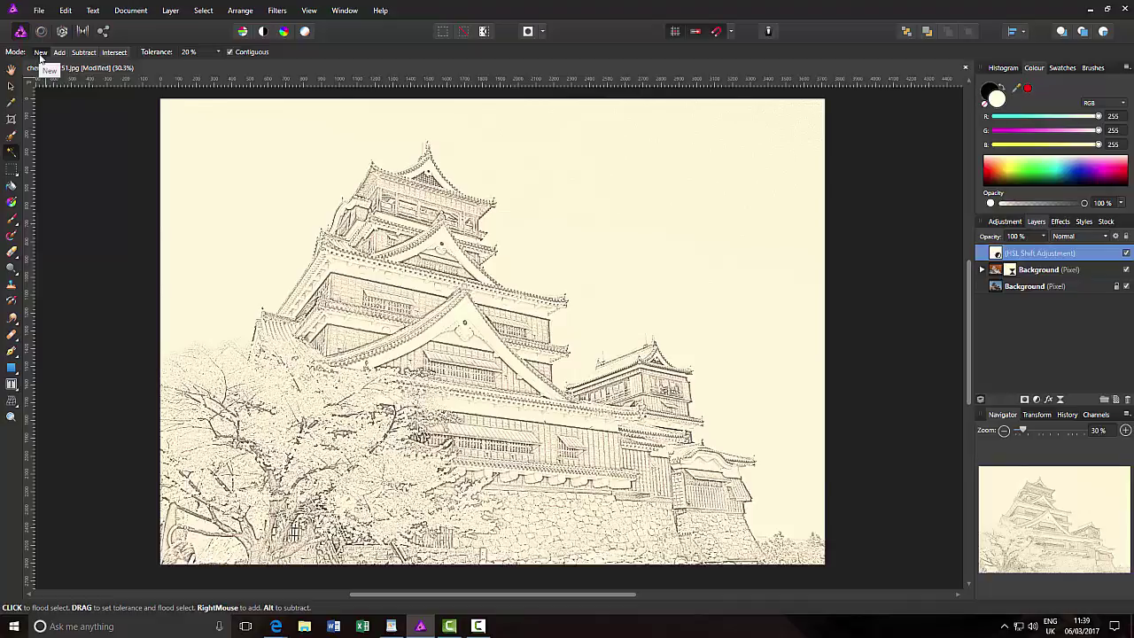
pyautogui.click(218, 52)
pyautogui.moveTo(220, 65); pyautogui.dragTo(212, 67)
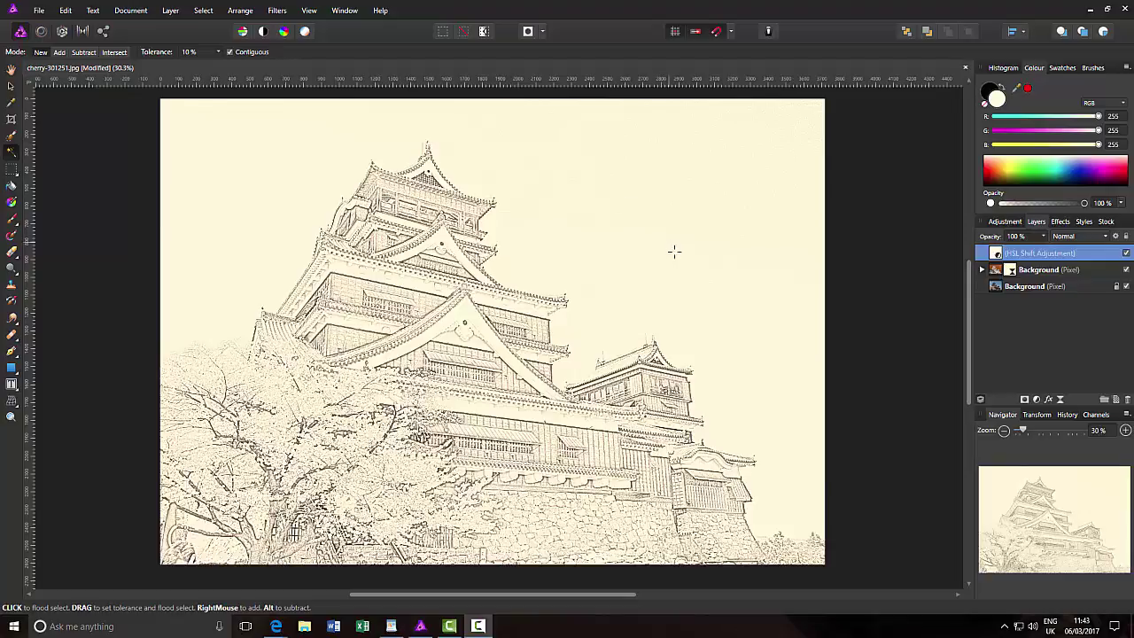
# Hide the HSL adjustment and inverted Background layers, and flood-select the whole sky on the original Background layer.
pyautogui.click(1126, 254)
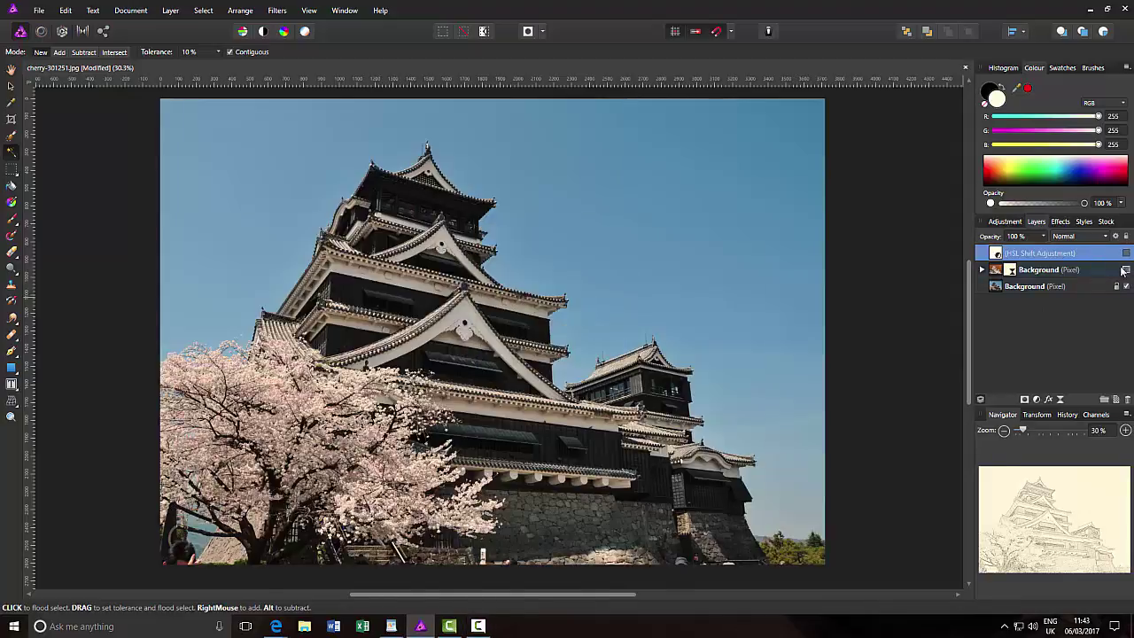
pyautogui.click(1126, 269)
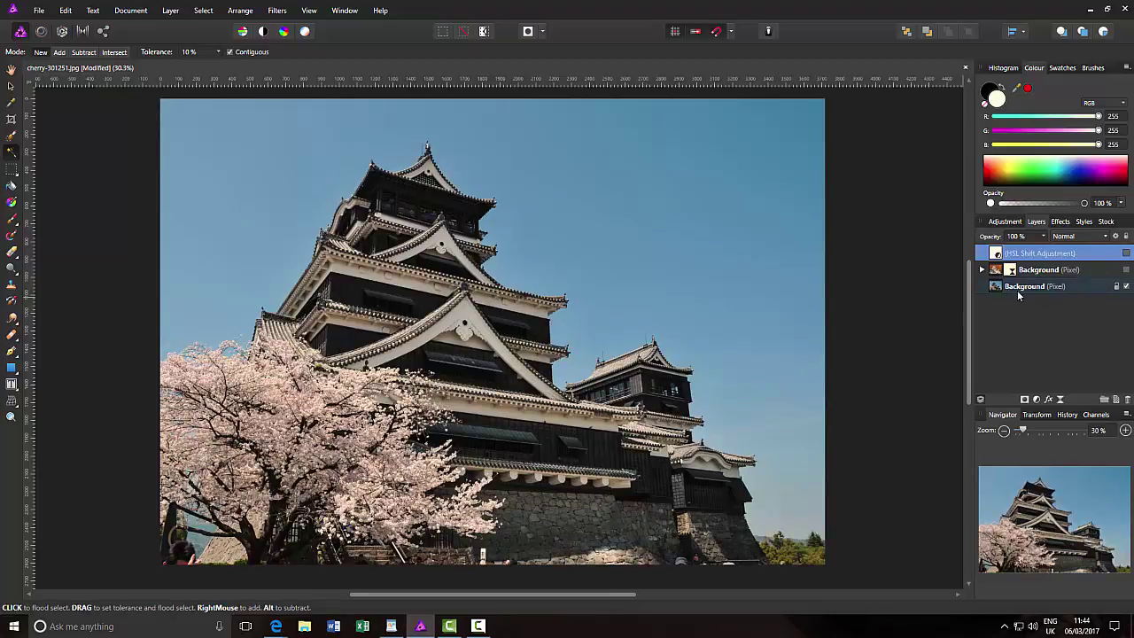
pyautogui.click(1085, 289)
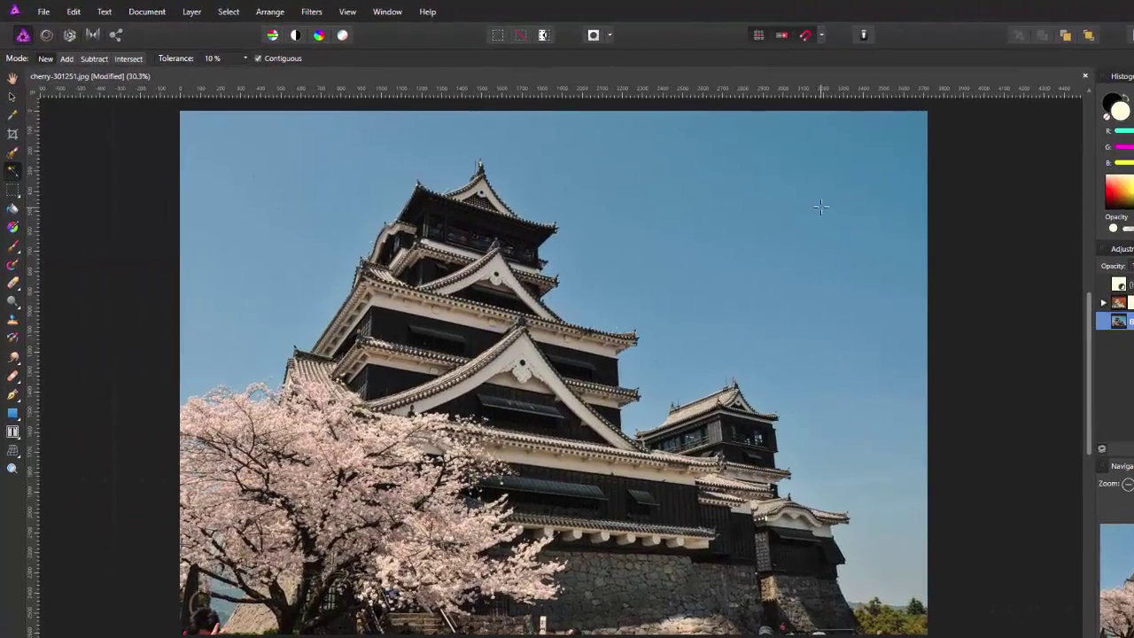
pyautogui.click(764, 196)
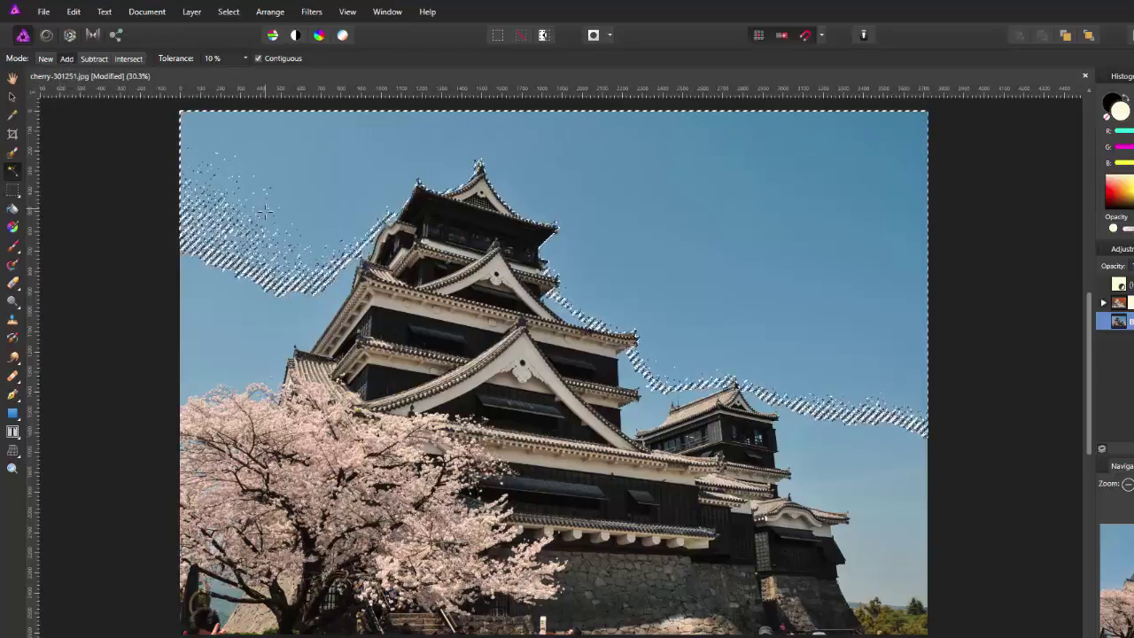
pyautogui.click(222, 317)
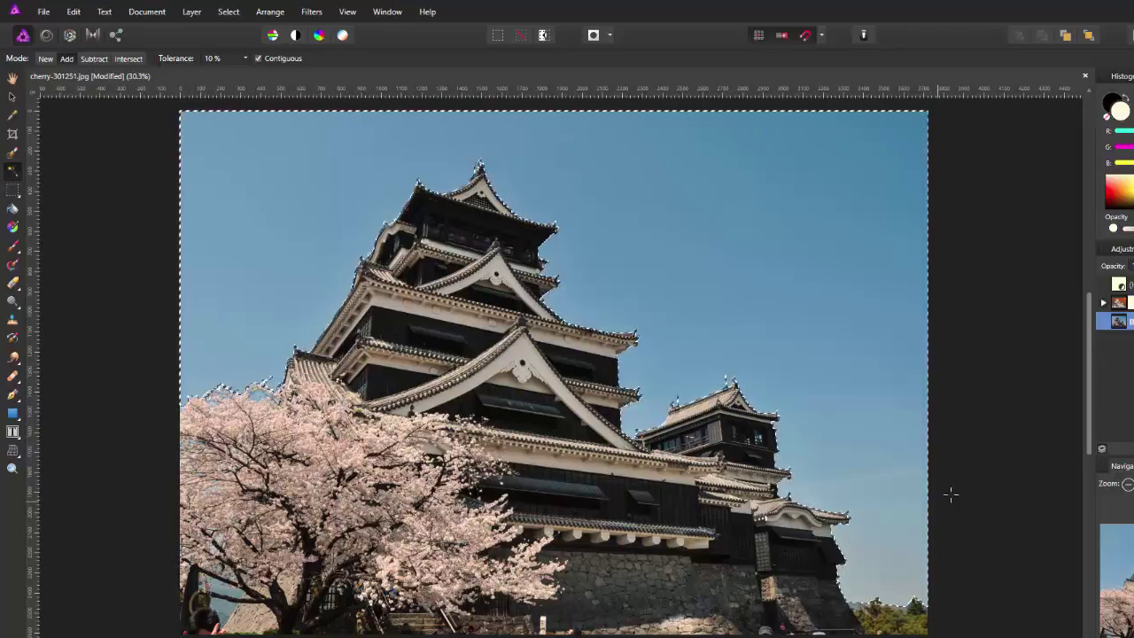
# Add the sky patches showing through the cherry tree's branches and beside the spectator's head to the selection.
pyautogui.hotkey('ctrl', '+')
pyautogui.hotkey('ctrl', '+')
pyautogui.hotkey('ctrl', '+')
pyautogui.hotkey('ctrl', '+')
pyautogui.hotkey('ctrl', '+')
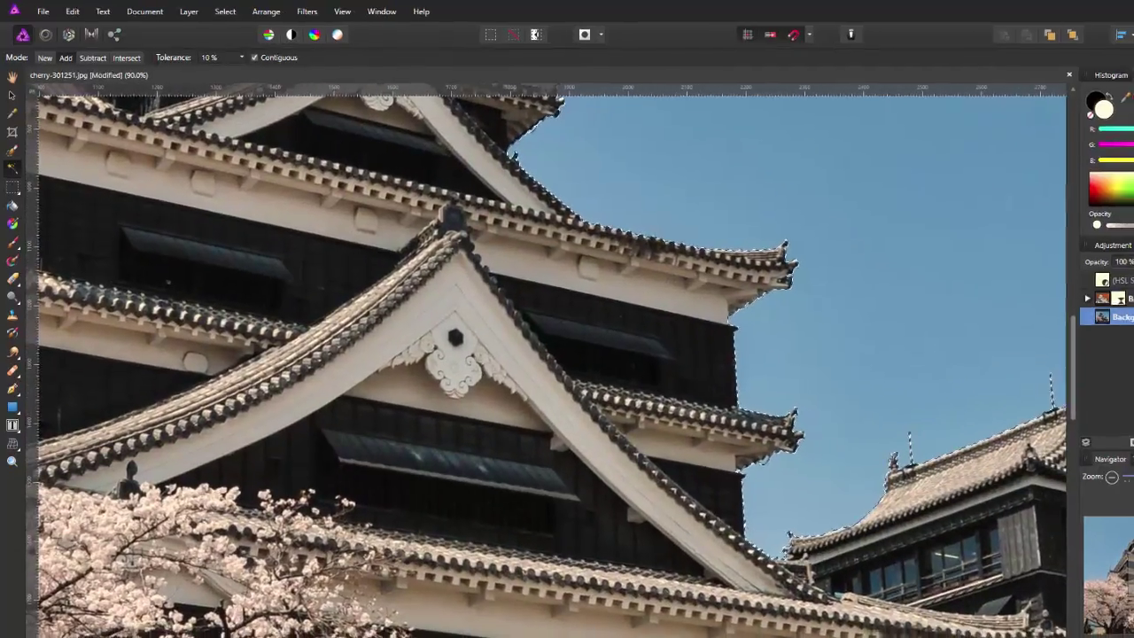
pyautogui.moveTo(1101, 543); pyautogui.dragTo(1001, 538)
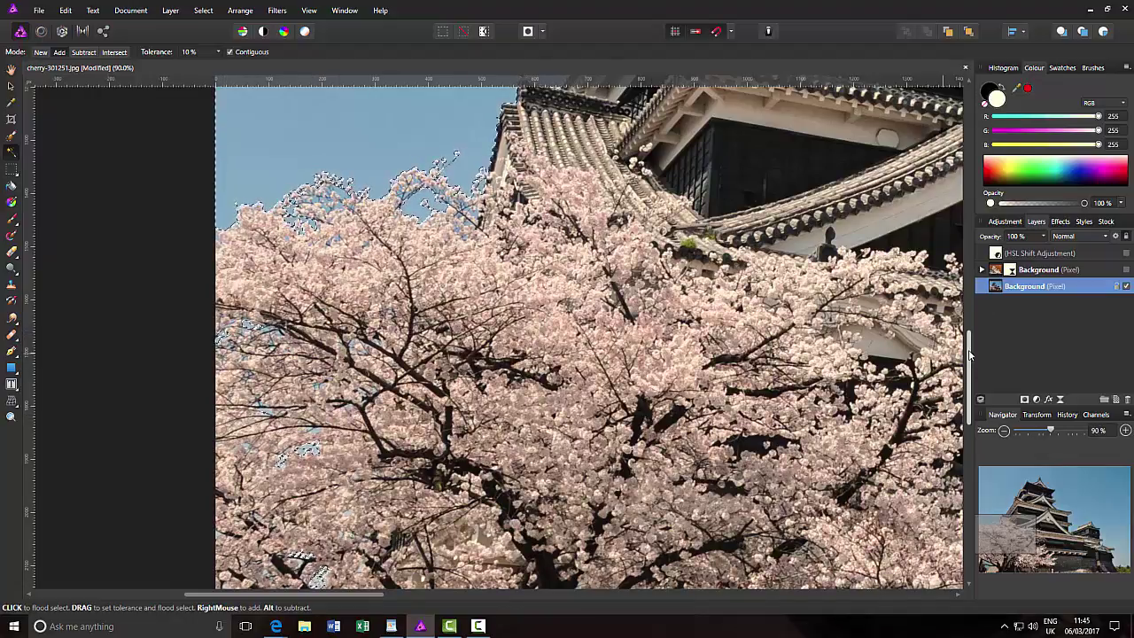
pyautogui.moveTo(971, 350); pyautogui.dragTo(971, 417)
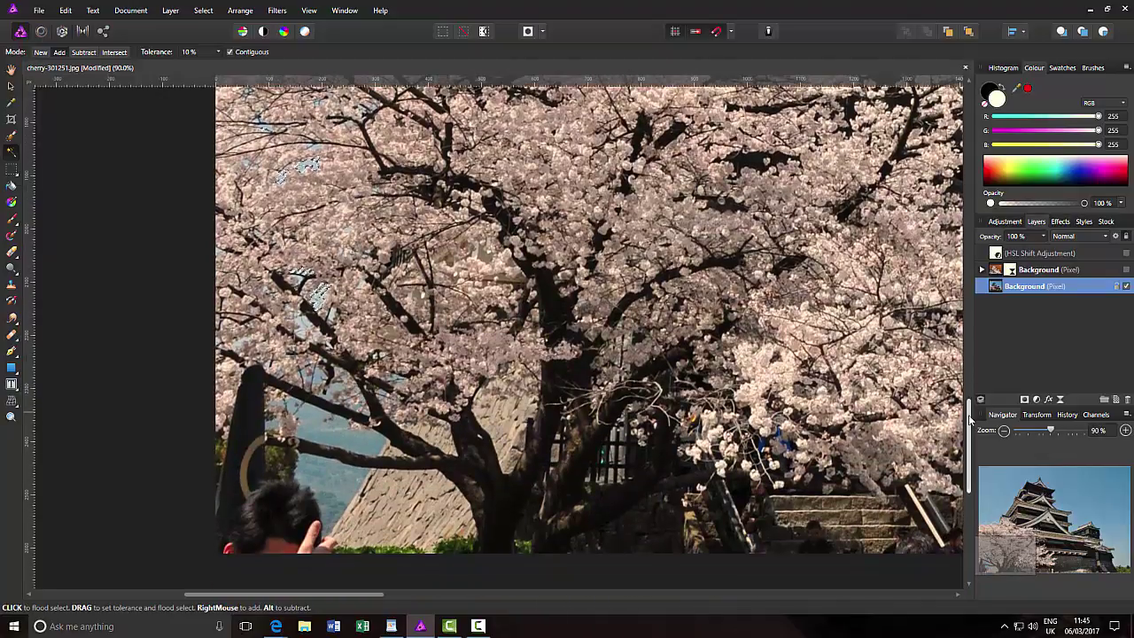
pyautogui.click(329, 516)
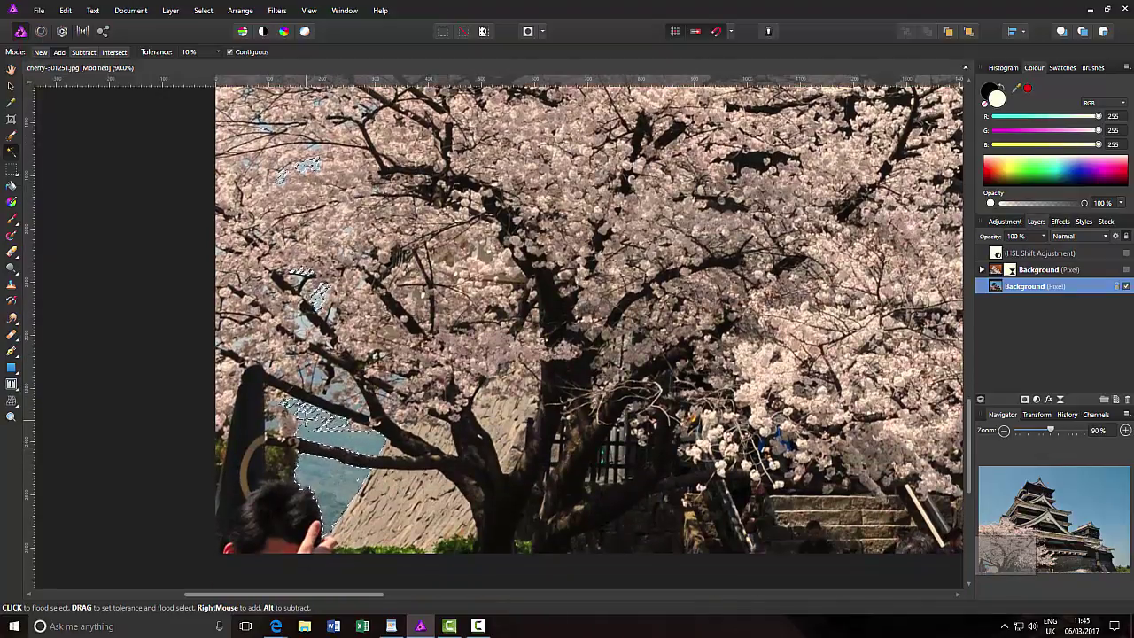
pyautogui.click(337, 424)
pyautogui.click(339, 426)
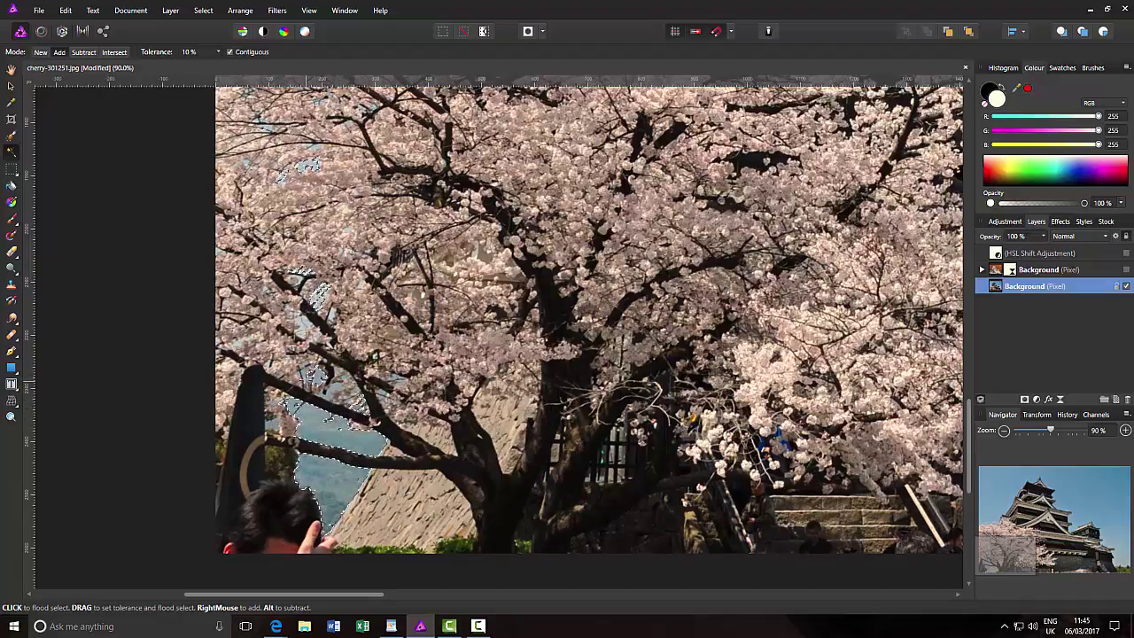
pyautogui.click(240, 346)
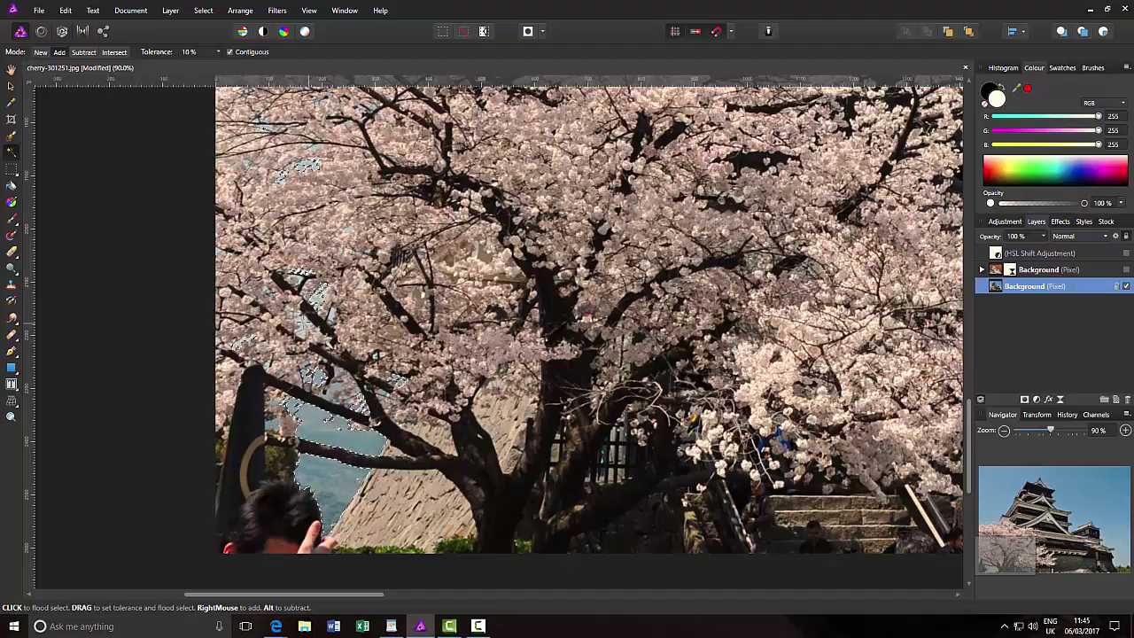
pyautogui.click(85, 53)
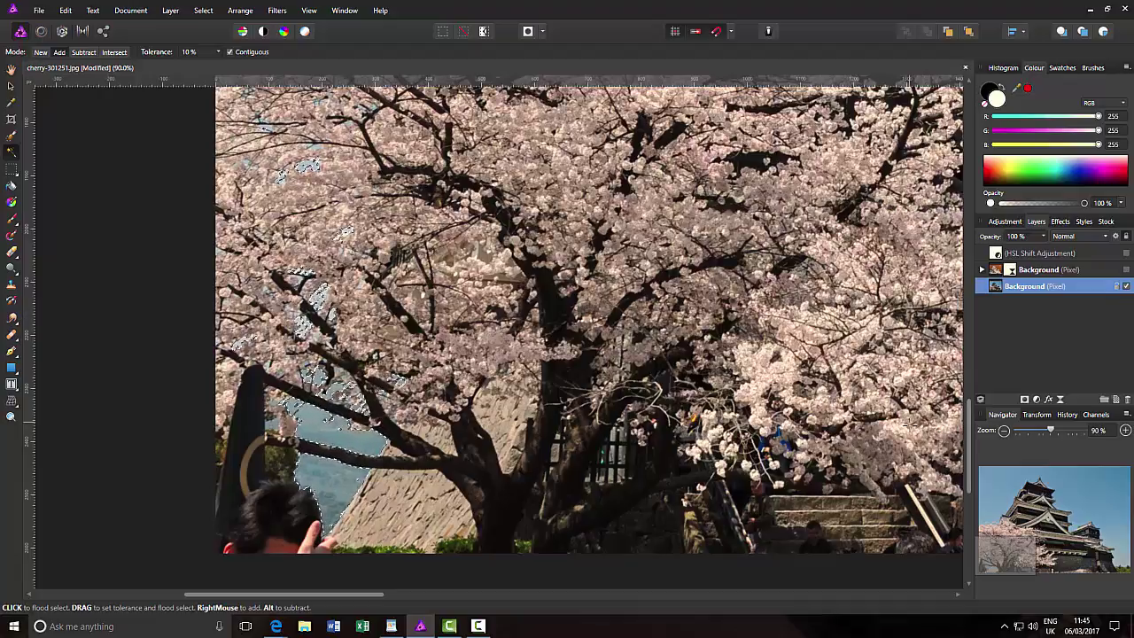
pyautogui.moveTo(970, 439); pyautogui.dragTo(970, 355)
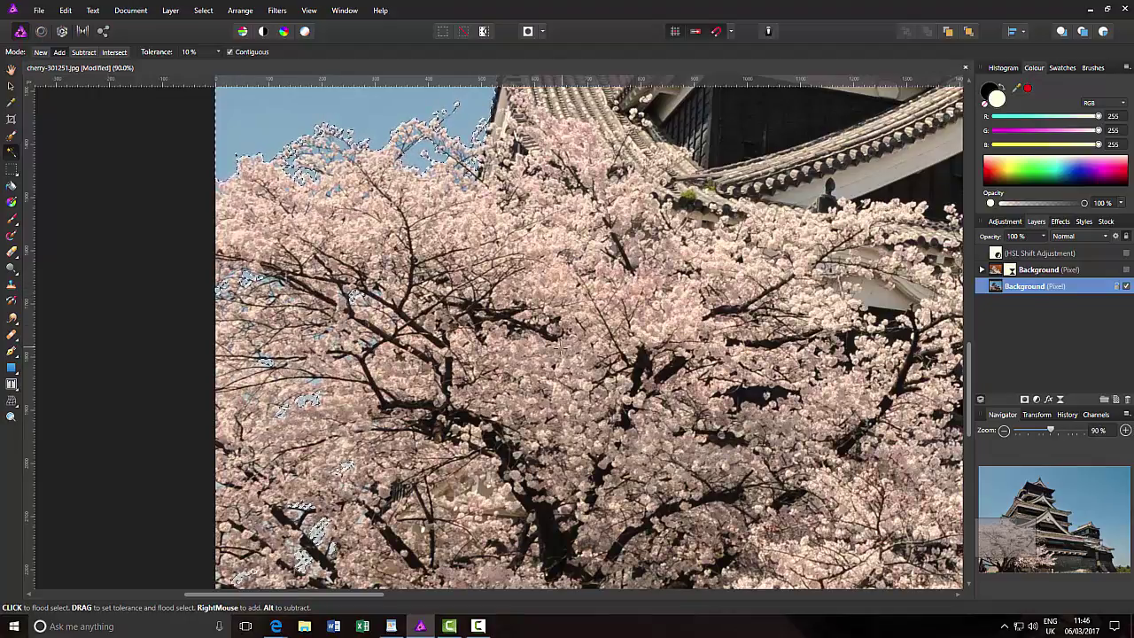
pyautogui.hotkey('ctrl', '0')
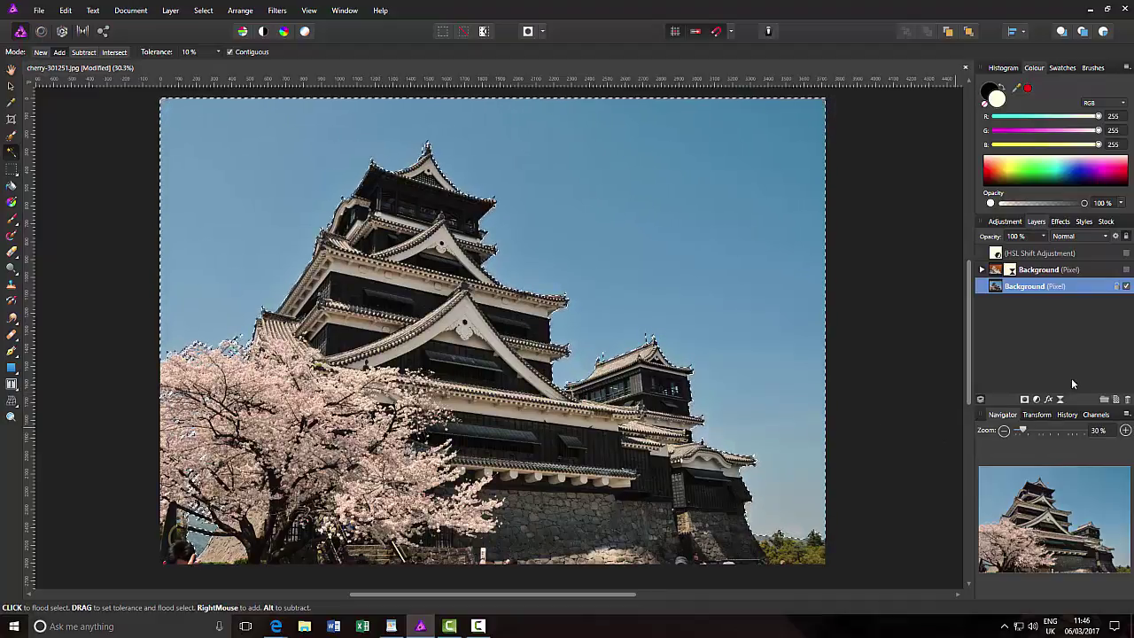
# Add a pixel layer above the HSL adjustment, masked by the sky selection, and show the hidden layers again without the selection.
pyautogui.click(1089, 254)
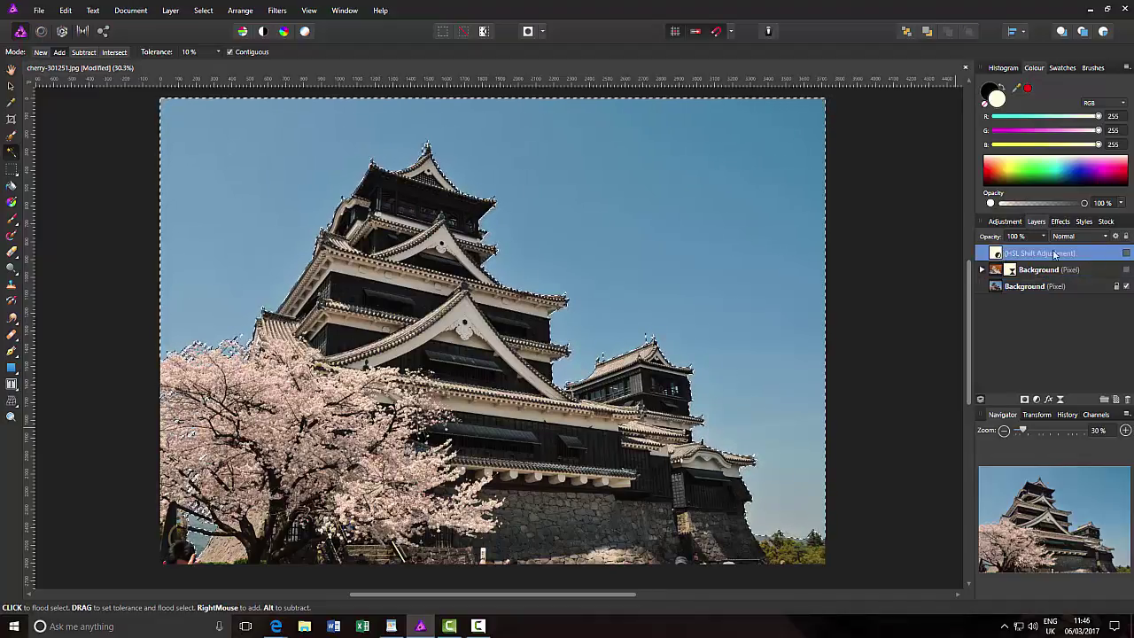
pyautogui.click(1116, 399)
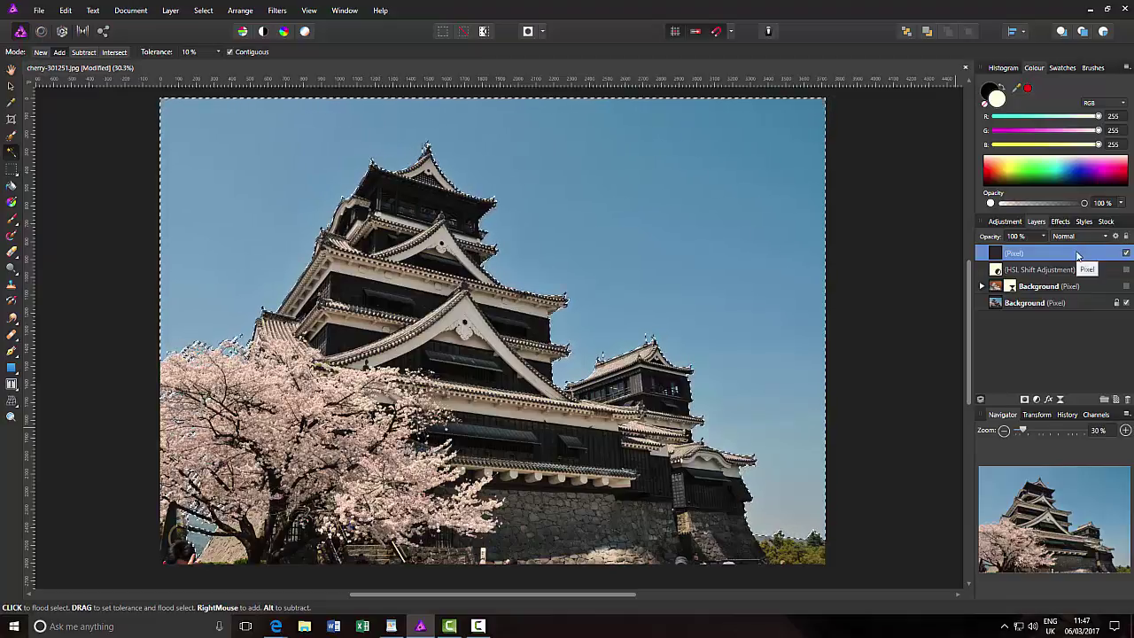
pyautogui.click(1024, 400)
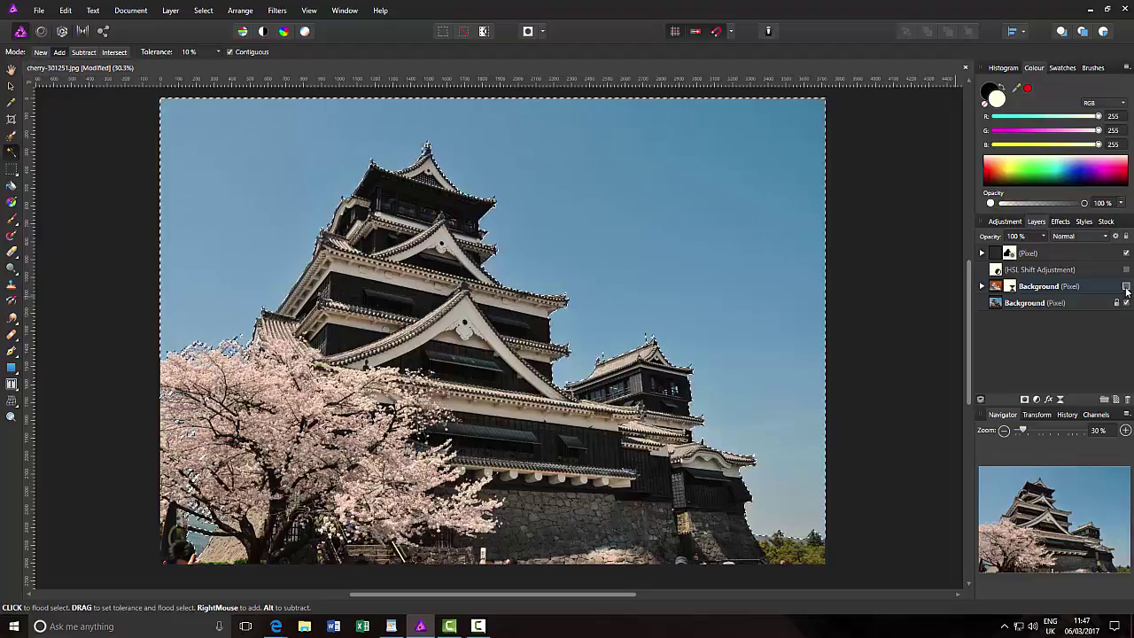
pyautogui.click(1126, 288)
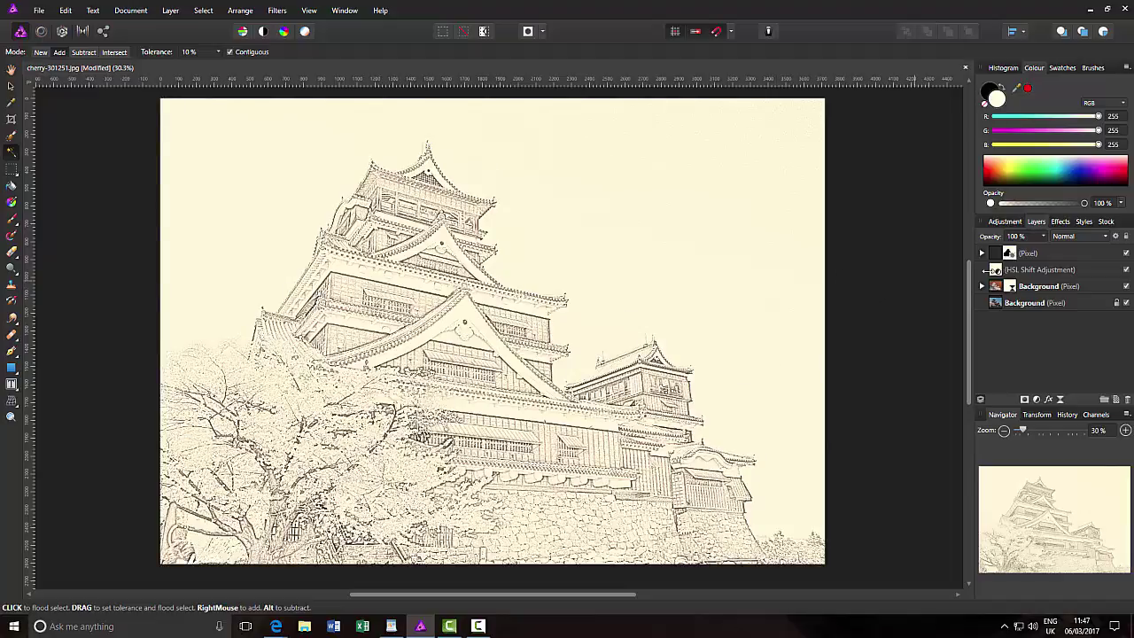
# Make the masked top pixel layer active for the Paint Brush and set the brush colour to blue, RGB 0, 167, 250.
pyautogui.click(1068, 249)
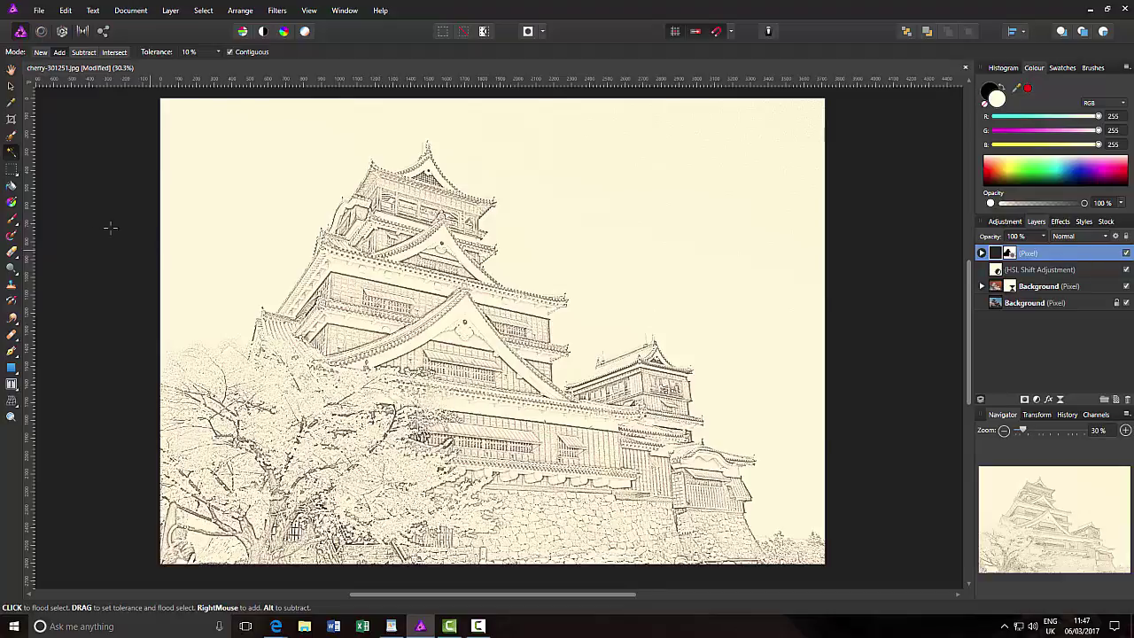
pyautogui.click(12, 219)
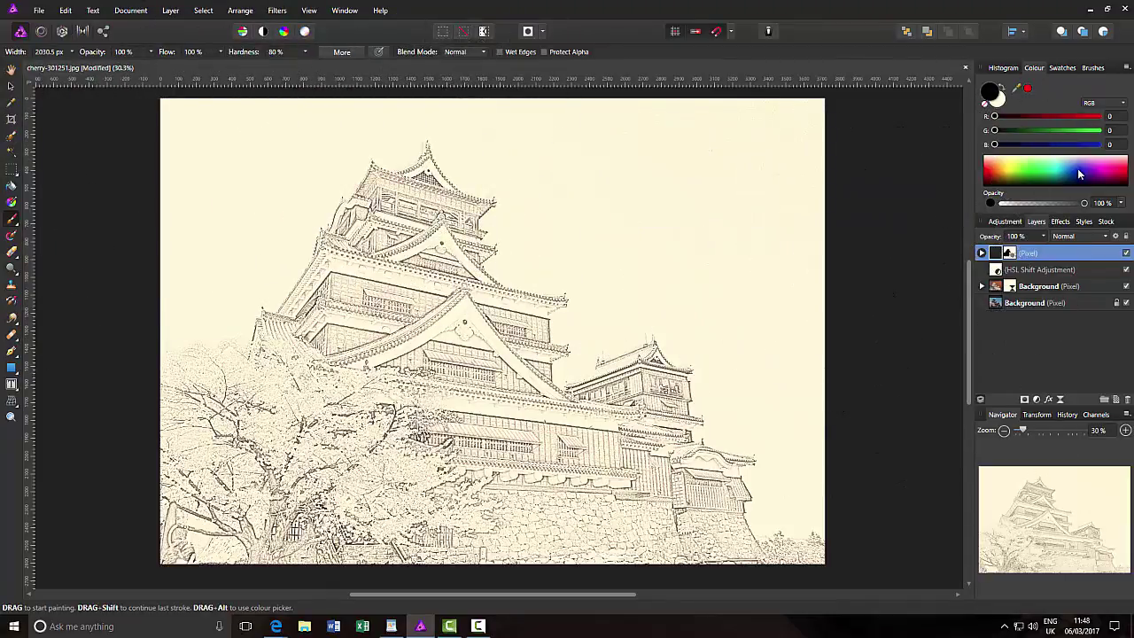
pyautogui.click(1064, 170)
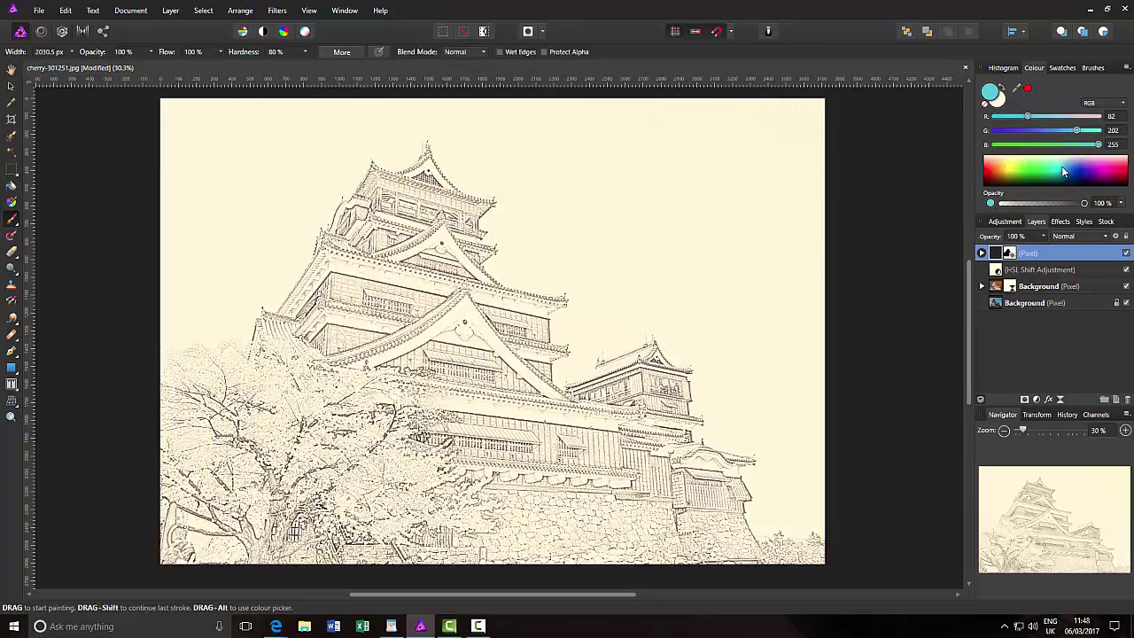
pyautogui.moveTo(1062, 167); pyautogui.dragTo(1064, 170)
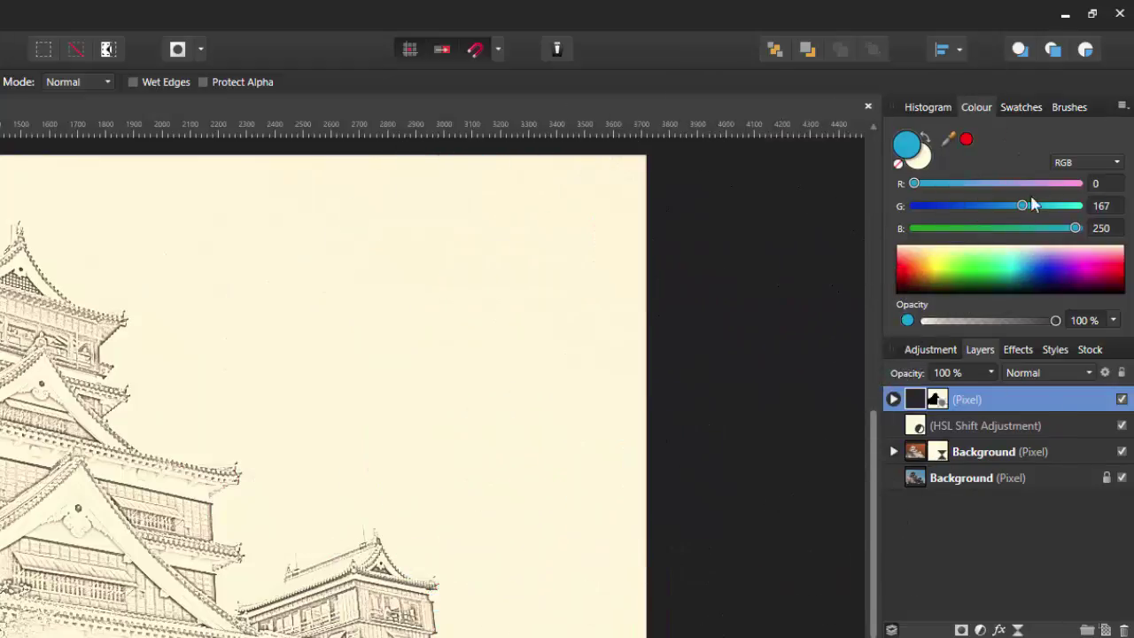
# Choose the Drawing 1 brush from the Drawing brush category.
pyautogui.click(1083, 108)
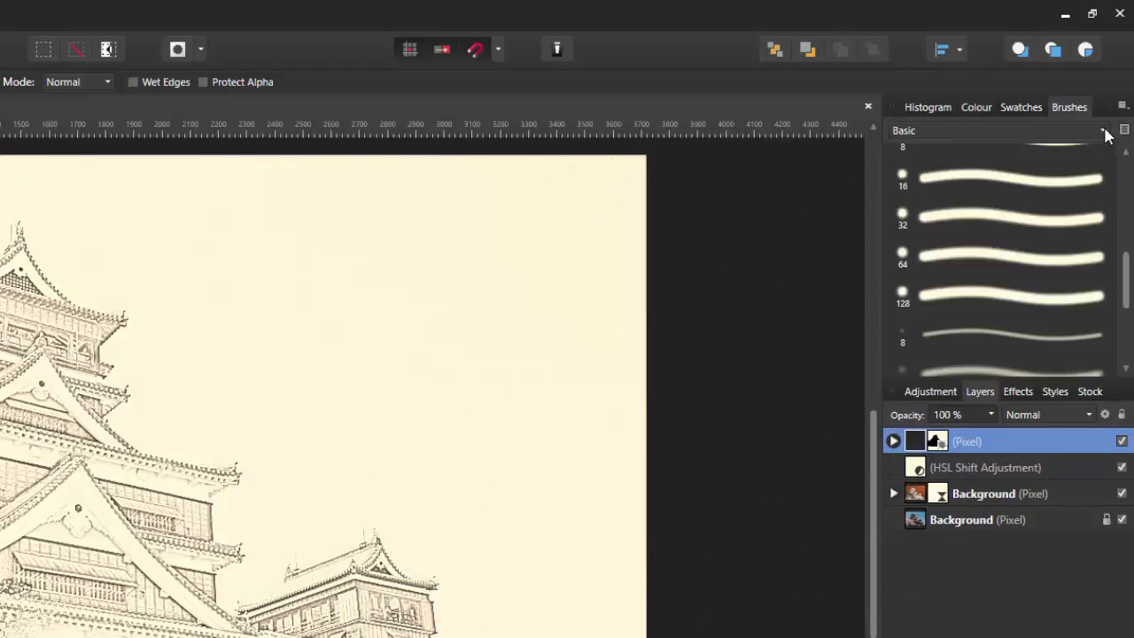
pyautogui.click(1103, 132)
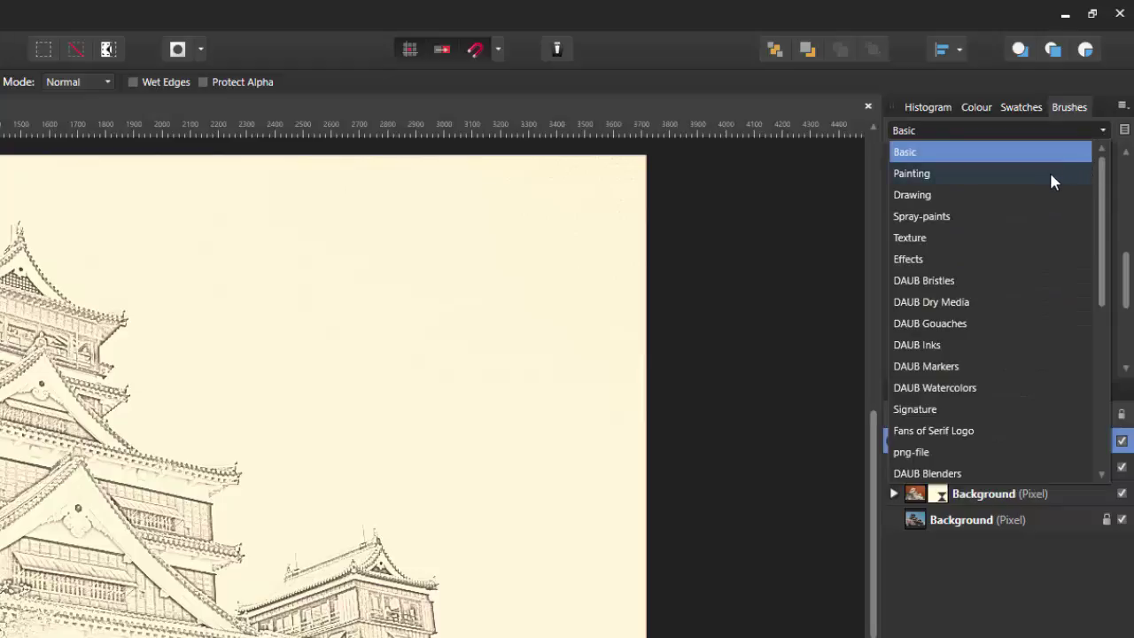
pyautogui.click(928, 196)
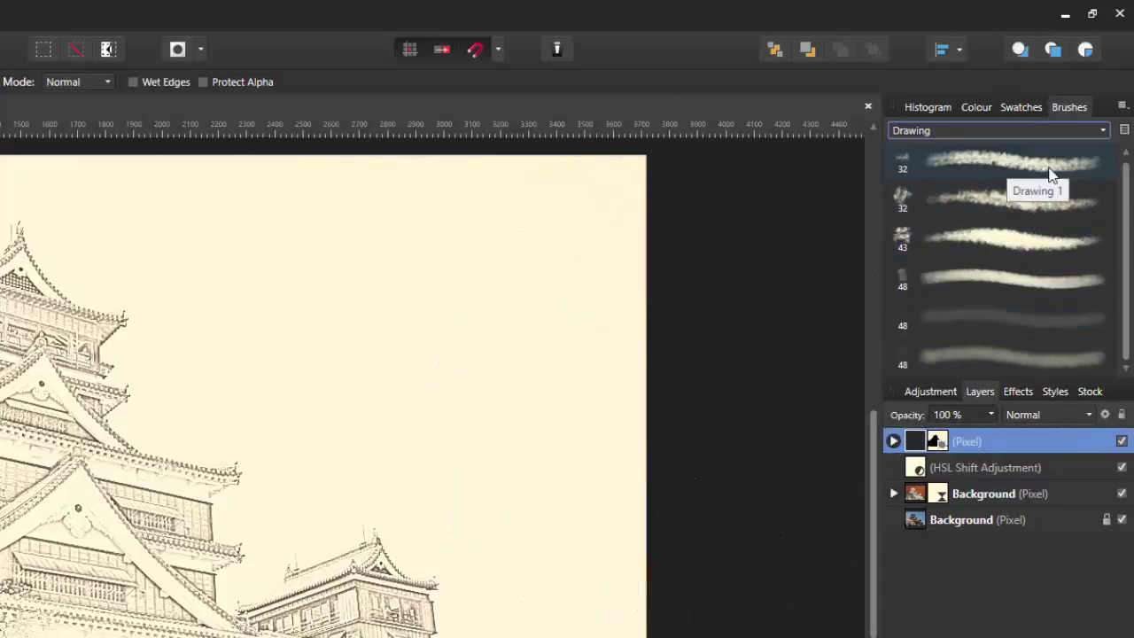
pyautogui.click(1037, 167)
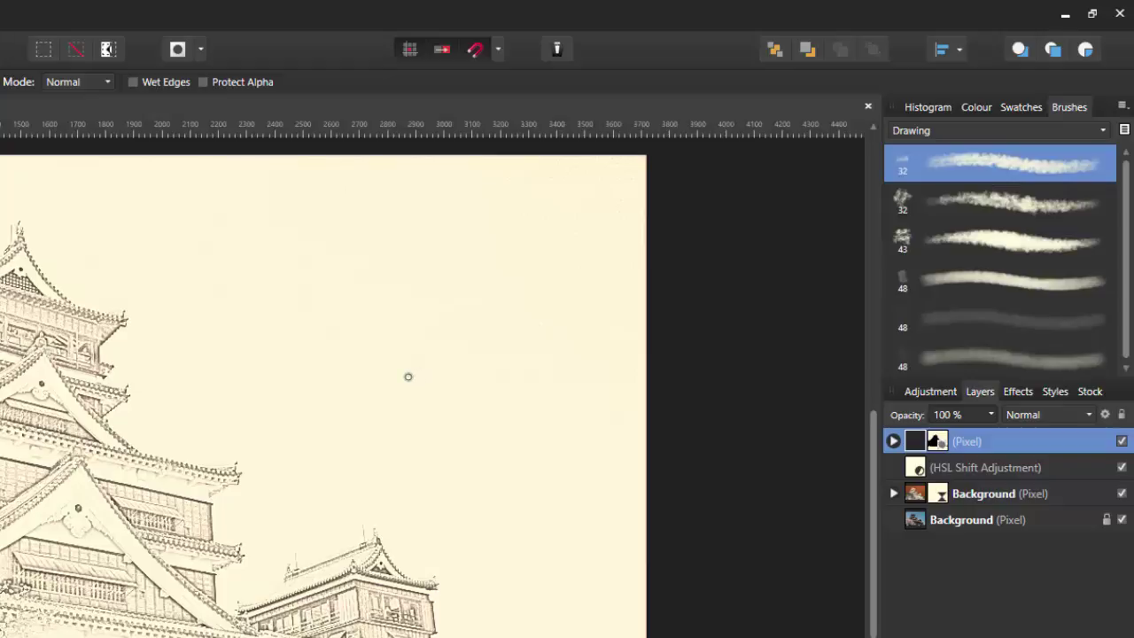
# Enlarge the brush in stages to a very large size, testing it with blue dabs in the sky beside the castle.
pyautogui.press(']')
pyautogui.press(']')
pyautogui.press(']')
pyautogui.press(']')
pyautogui.press(']')
pyautogui.press(']')
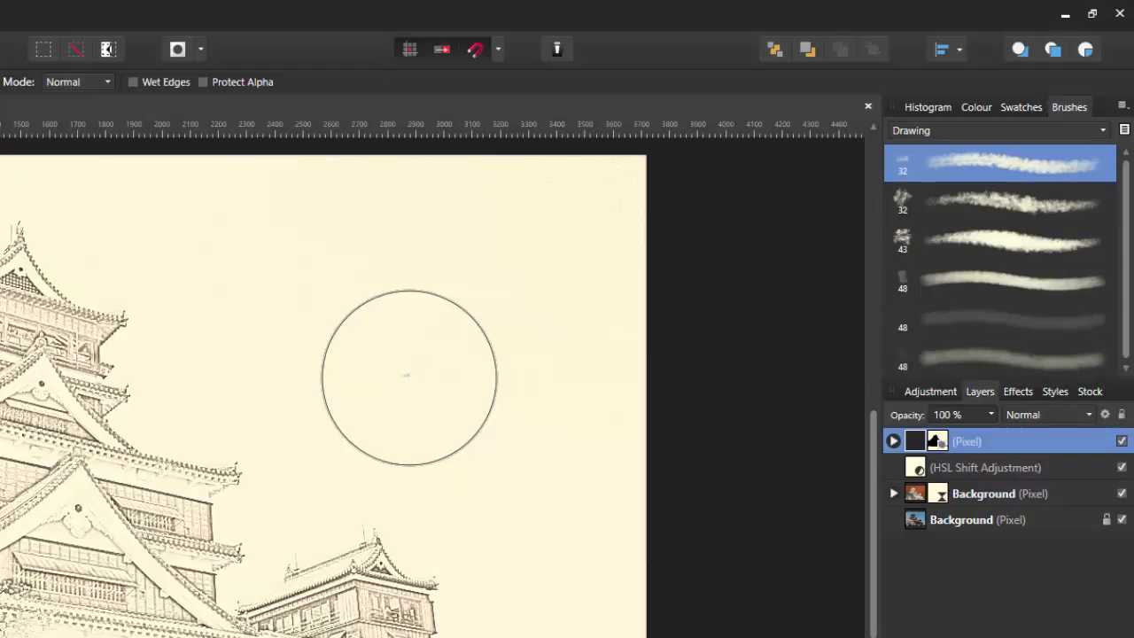
pyautogui.press(']')
pyautogui.press(']')
pyautogui.press(']')
pyautogui.press(']')
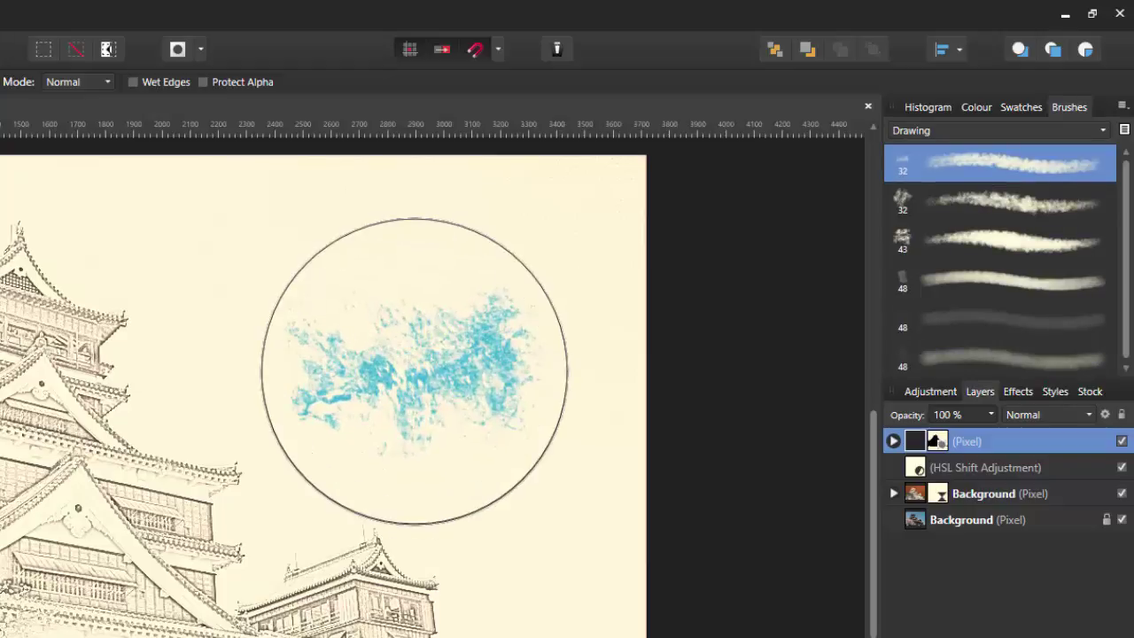
pyautogui.press(']')
pyautogui.press(']')
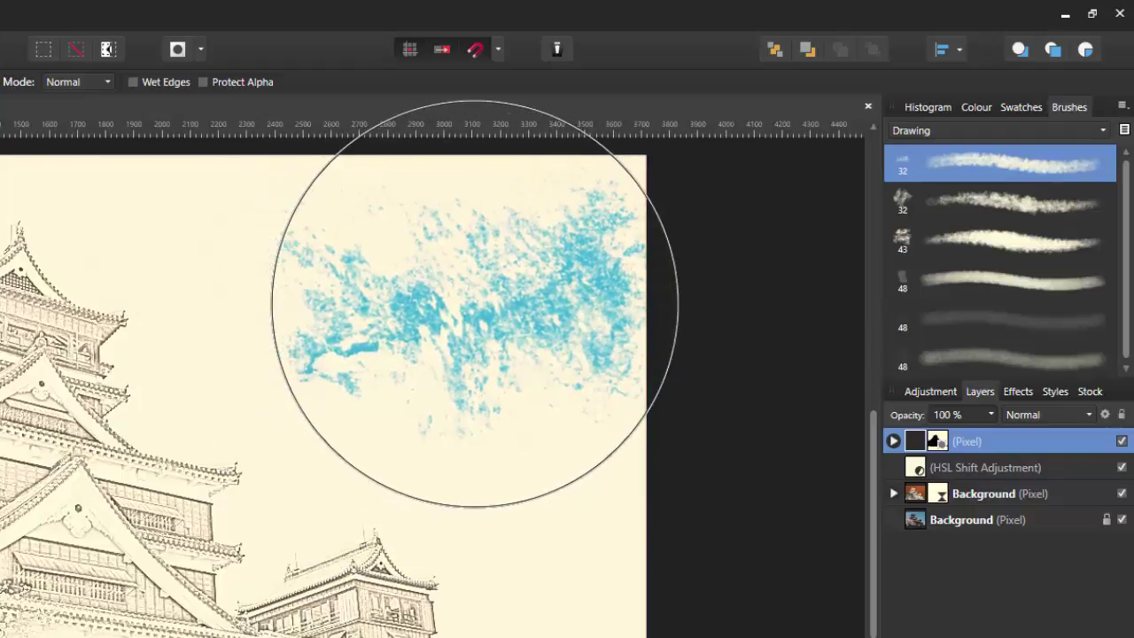
# Try painting blue texture over the sky beside the castle and undo the strokes.
pyautogui.moveTo(474, 286)
pyautogui.mouseDown()
pyautogui.moveTo(399, 289)
pyautogui.moveTo(309, 319)
pyautogui.mouseUp()
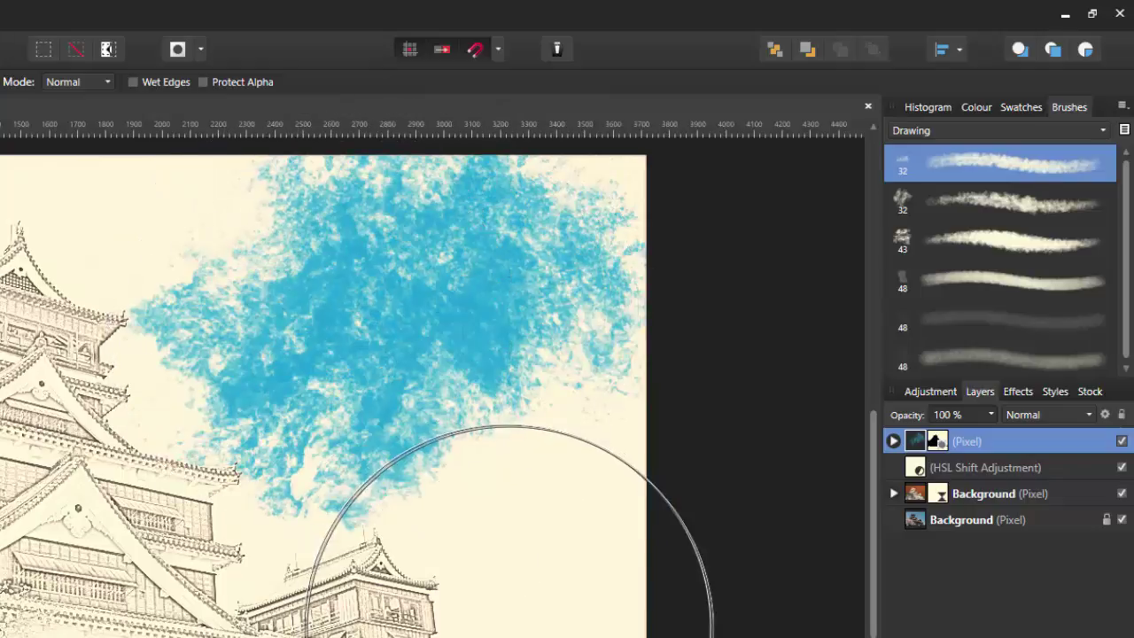
pyautogui.moveTo(504, 629)
pyautogui.mouseDown()
pyautogui.moveTo(531, 628)
pyautogui.moveTo(478, 486)
pyautogui.moveTo(360, 435)
pyautogui.moveTo(304, 360)
pyautogui.moveTo(418, 491)
pyautogui.moveTo(593, 621)
pyautogui.moveTo(482, 373)
pyautogui.moveTo(317, 355)
pyautogui.moveTo(165, 317)
pyautogui.mouseUp()
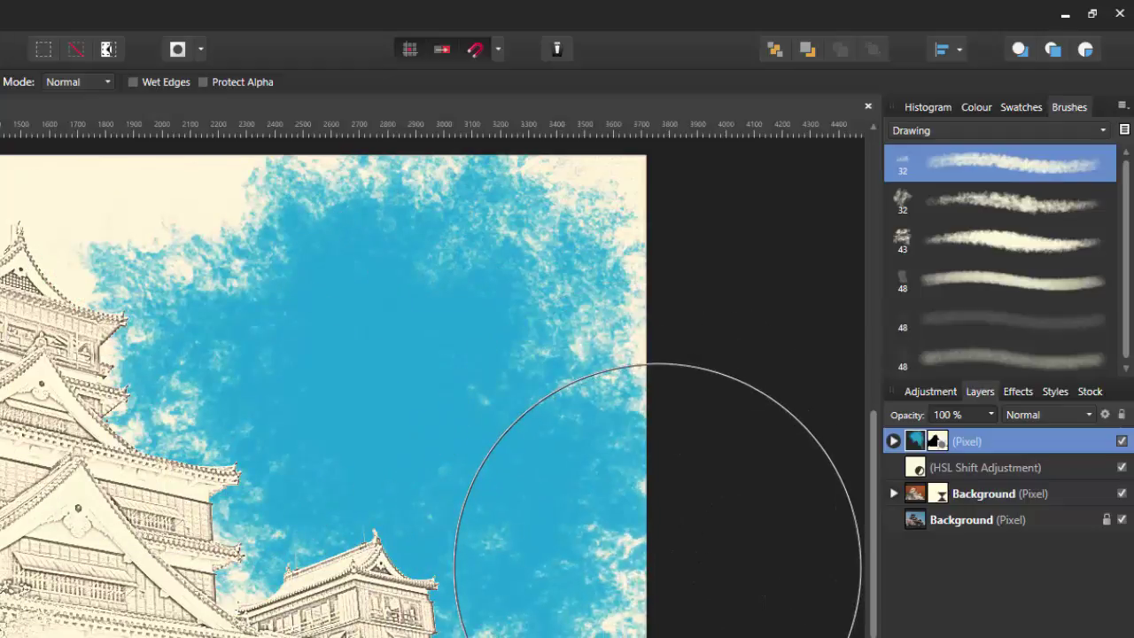
pyautogui.hotkey('ctrl', 'z')
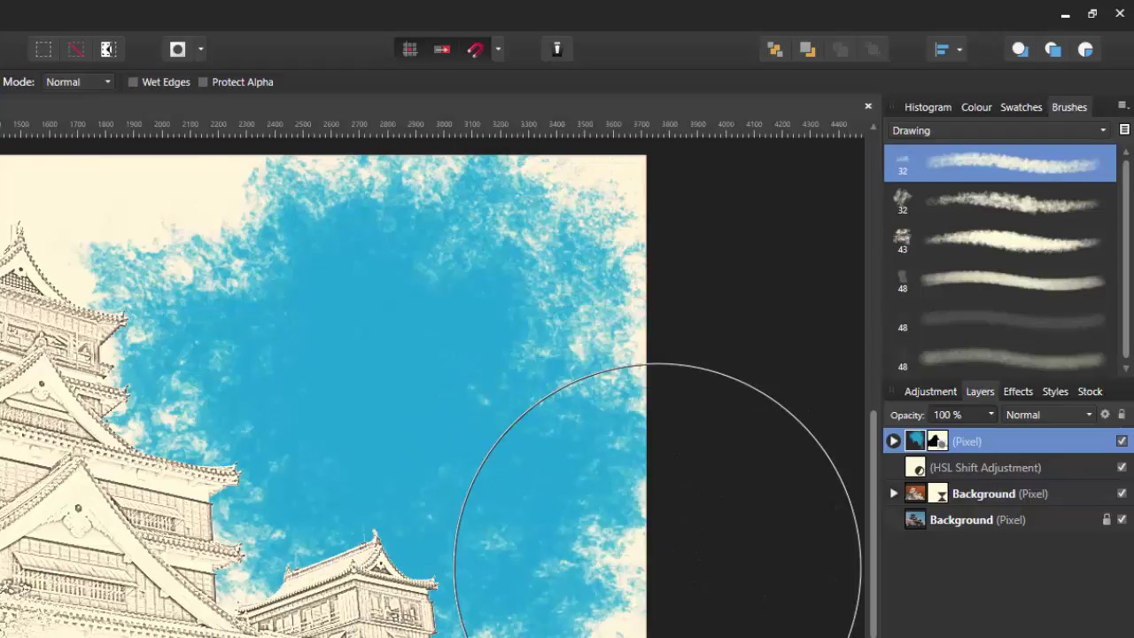
pyautogui.hotkey('ctrl', 'z')
pyautogui.hotkey('ctrl', 'z')
pyautogui.hotkey('ctrl', 'z')
pyautogui.hotkey('ctrl', 'z')
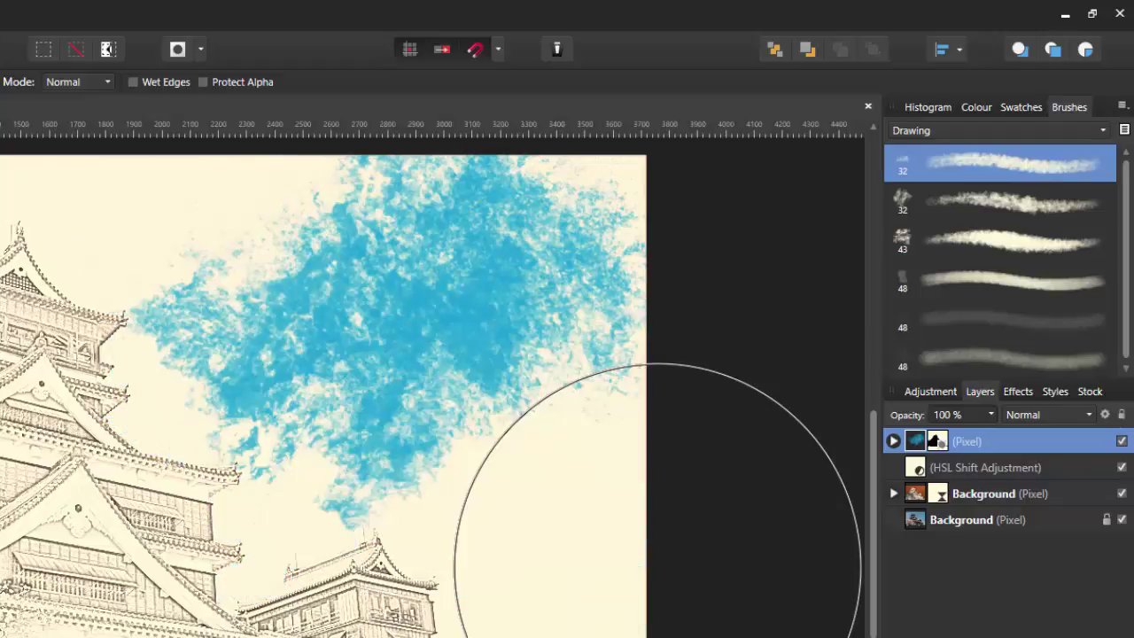
pyautogui.hotkey('ctrl', 'z')
pyautogui.hotkey('ctrl', 'z')
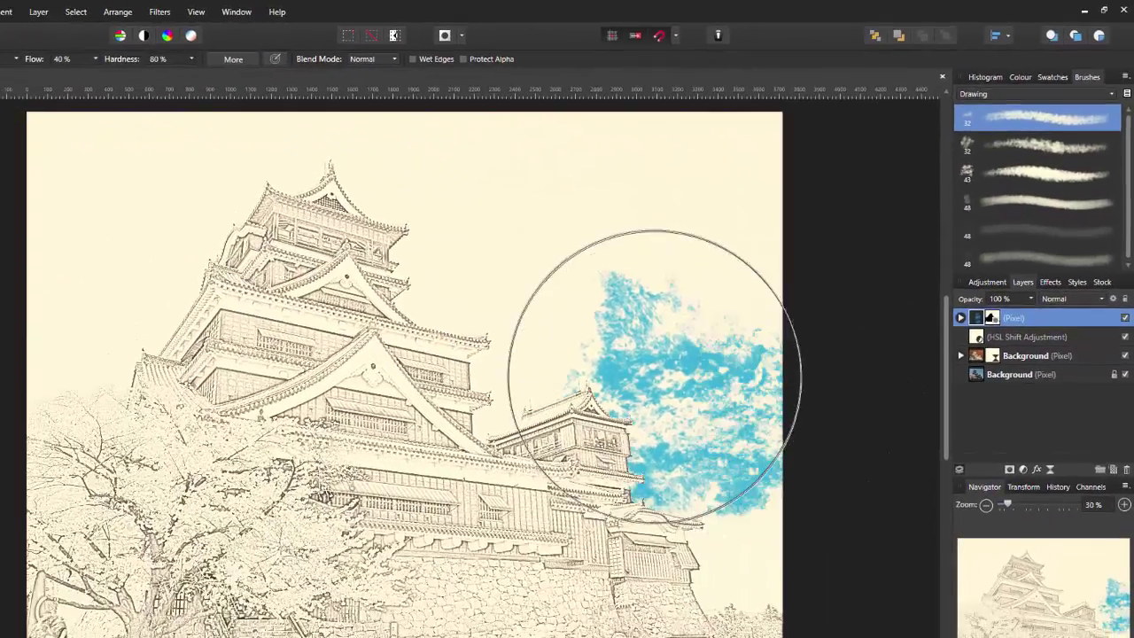
# Paint the whole masked sky with textured blue, enlarging the brush to 3222.4 px and leaving cream patches, and leave the brush.
pyautogui.moveTo(655, 375)
pyautogui.mouseDown()
pyautogui.moveTo(646, 367)
pyautogui.moveTo(671, 365)
pyautogui.mouseUp()
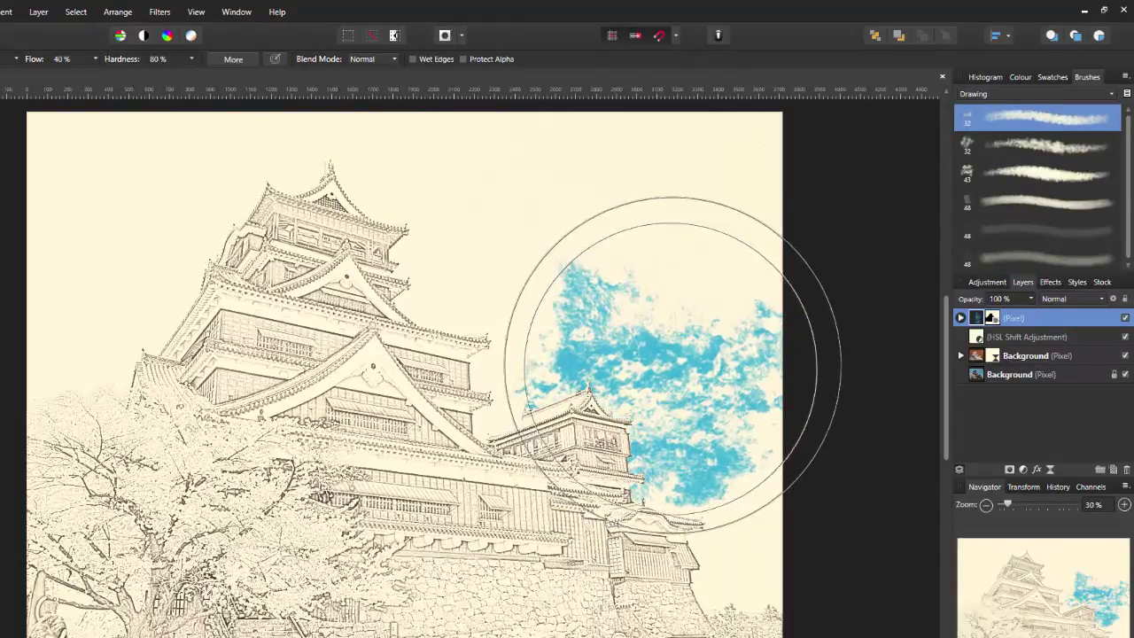
pyautogui.press(']')
pyautogui.press(']')
pyautogui.press(']')
pyautogui.press(']')
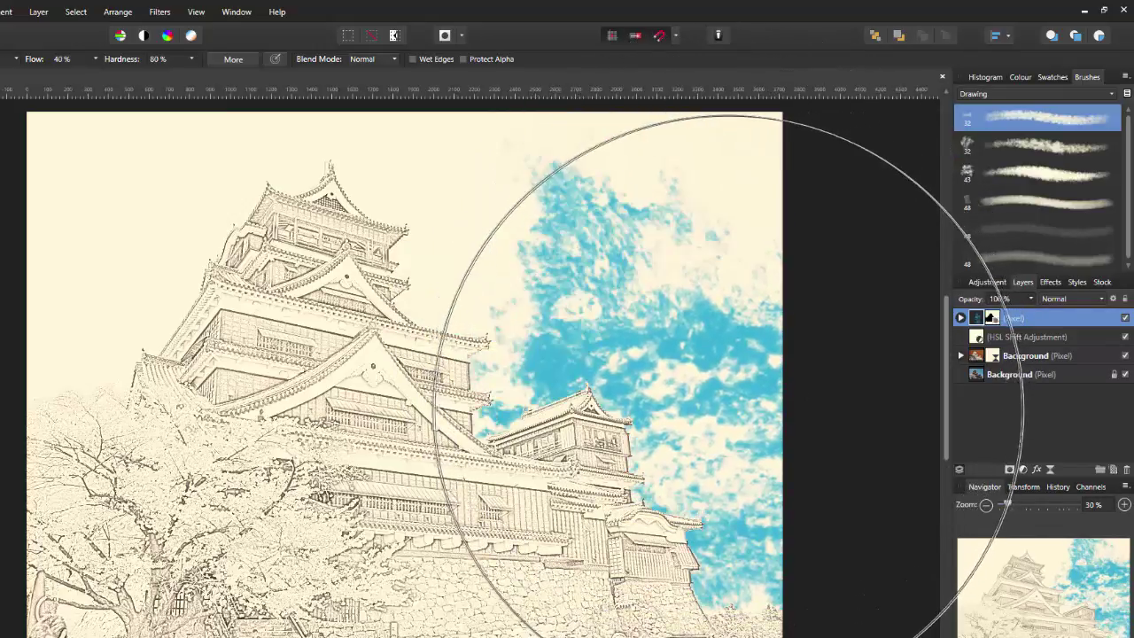
pyautogui.moveTo(722, 381)
pyautogui.mouseDown()
pyautogui.moveTo(734, 329)
pyautogui.moveTo(633, 203)
pyautogui.moveTo(328, 178)
pyautogui.moveTo(35, 293)
pyautogui.moveTo(35, 222)
pyautogui.moveTo(53, 372)
pyautogui.moveTo(178, 497)
pyautogui.moveTo(497, 633)
pyautogui.moveTo(637, 637)
pyautogui.mouseUp()
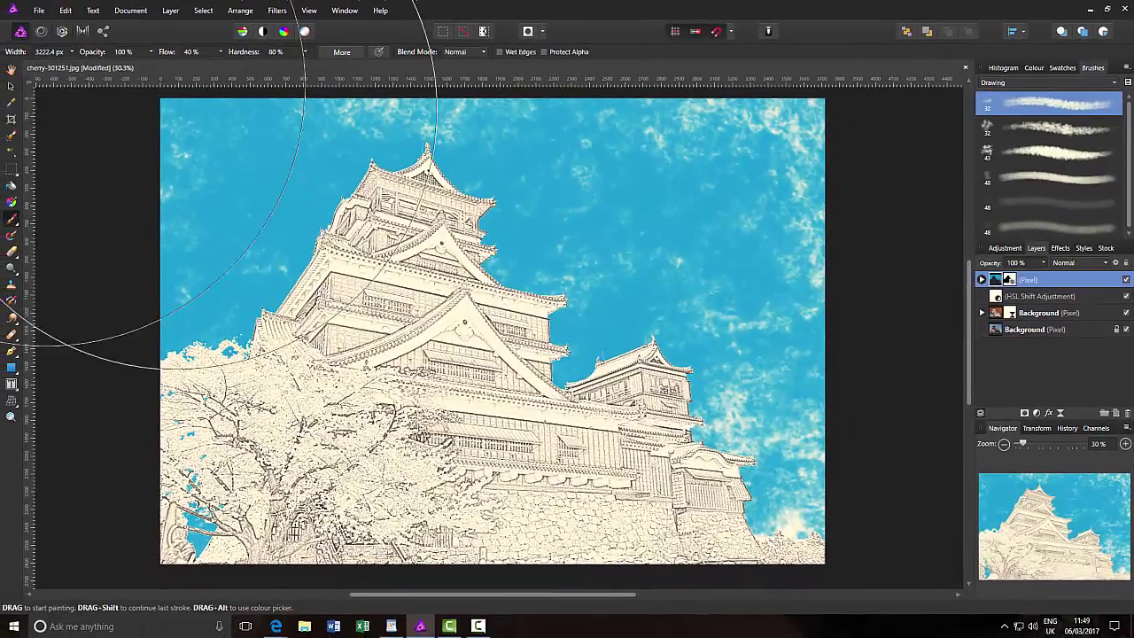
pyautogui.click(11, 70)
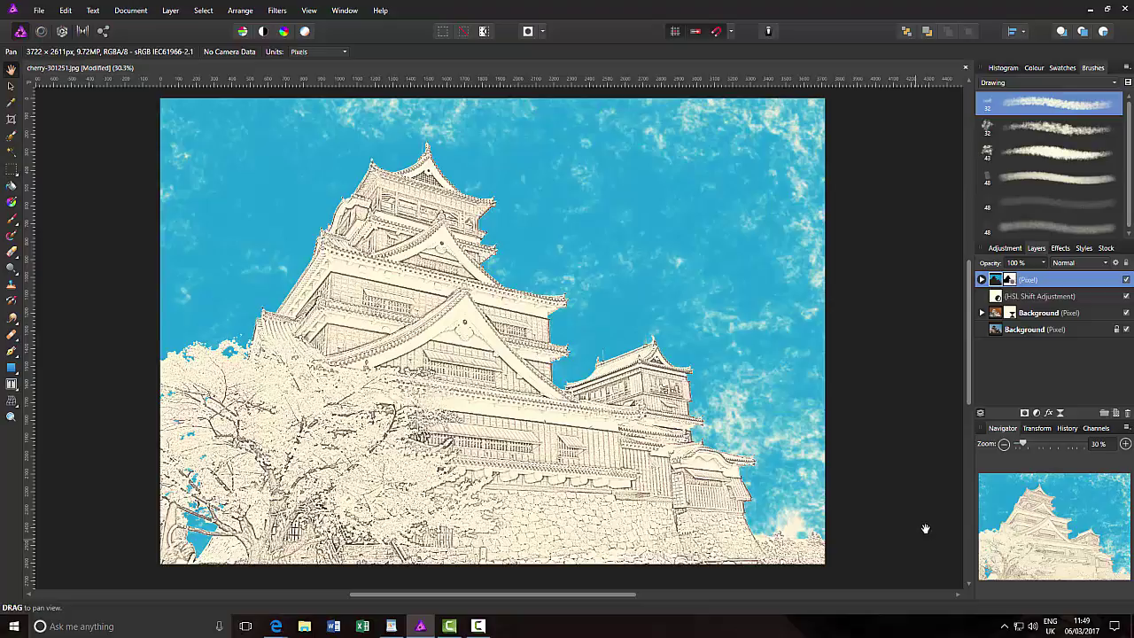
# Choose the 43 px Drawing brush and set the Paint Brush colour to white, RGB 255, 255, 255.
pyautogui.click(1057, 157)
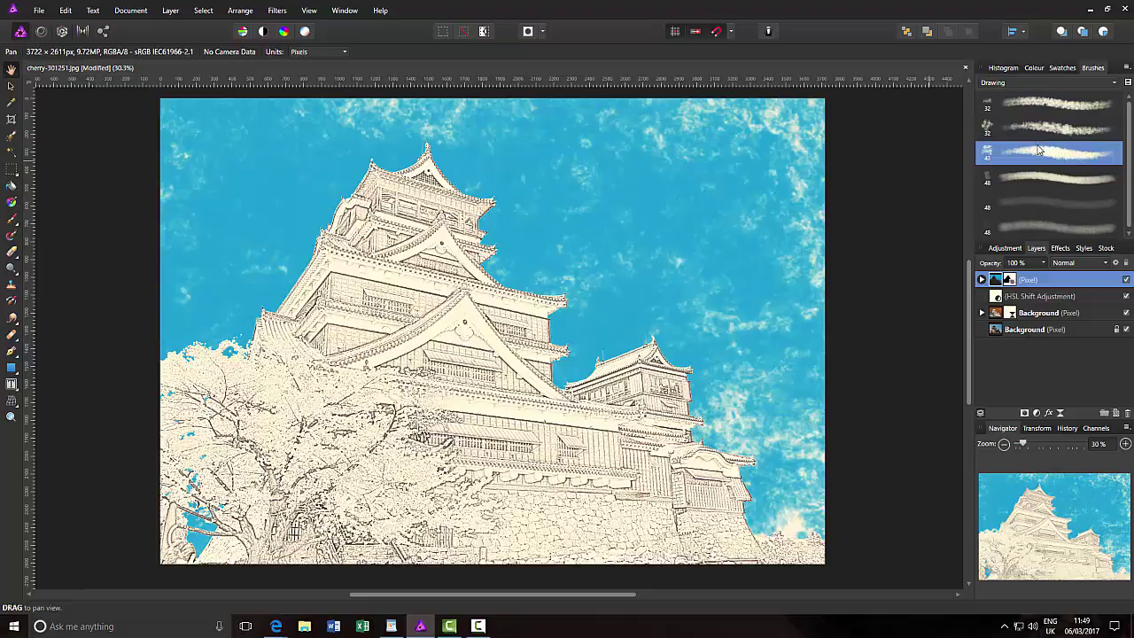
pyautogui.click(1033, 68)
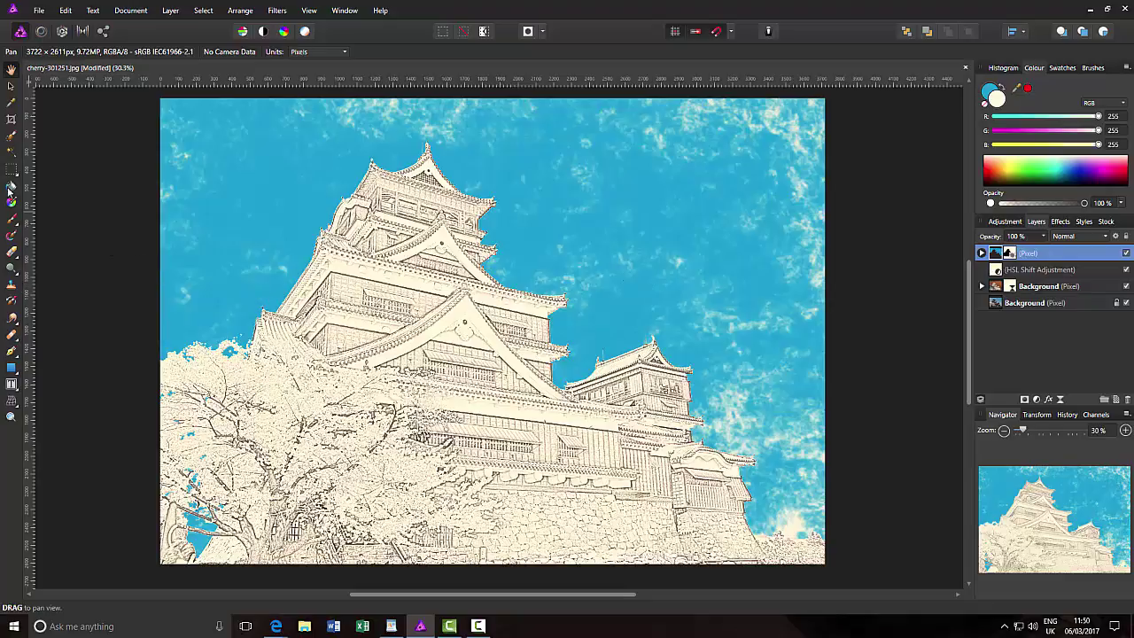
pyautogui.click(10, 221)
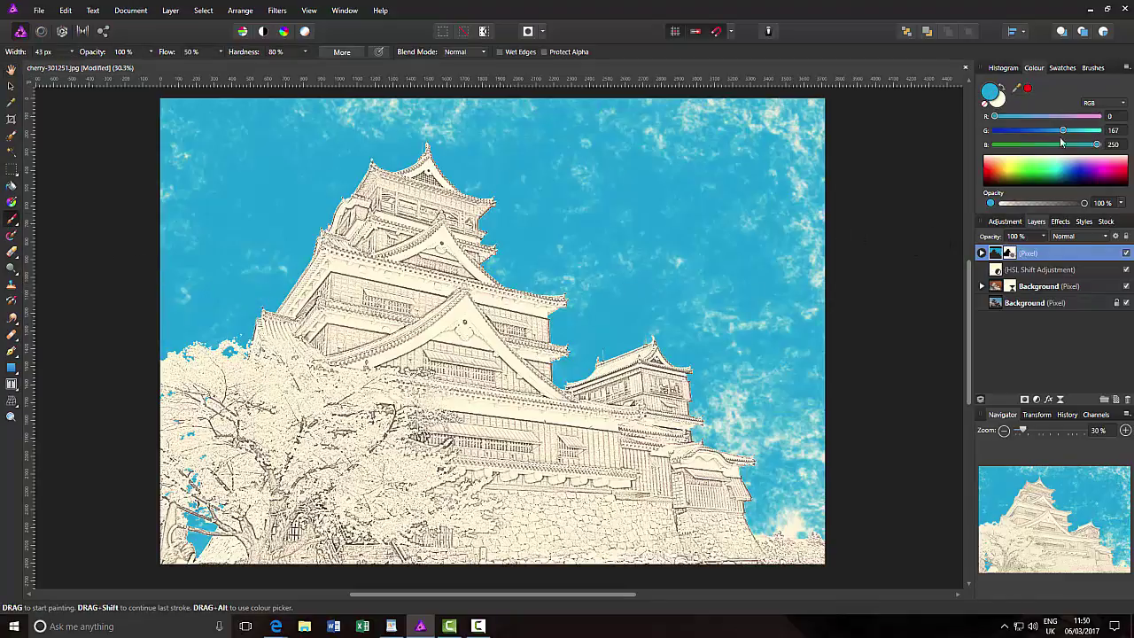
pyautogui.click(994, 102)
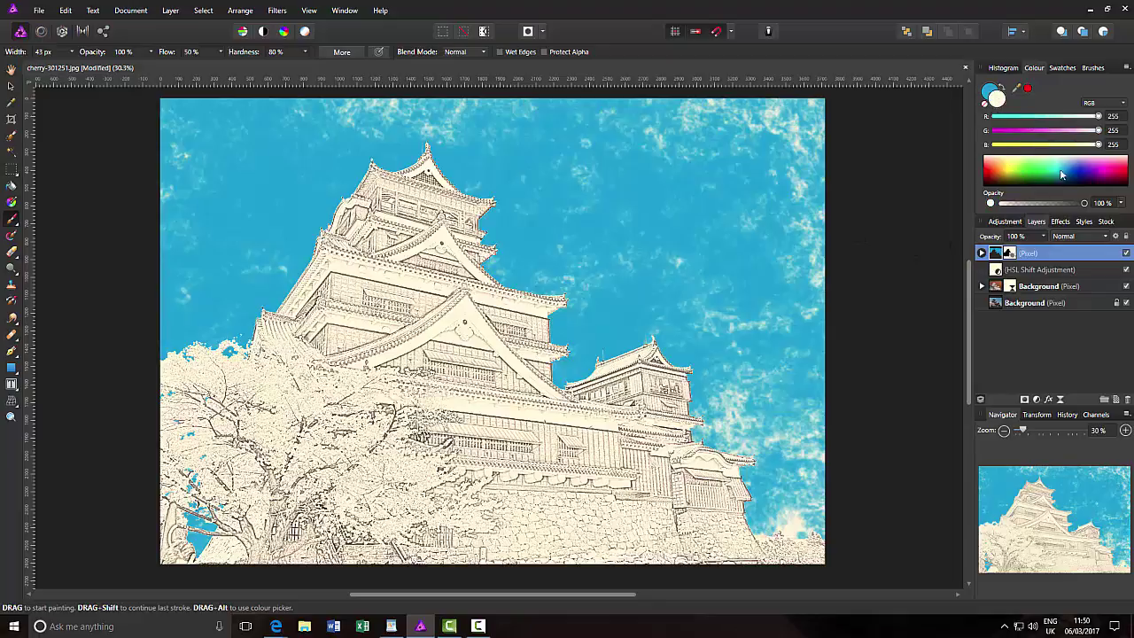
pyautogui.click(1091, 68)
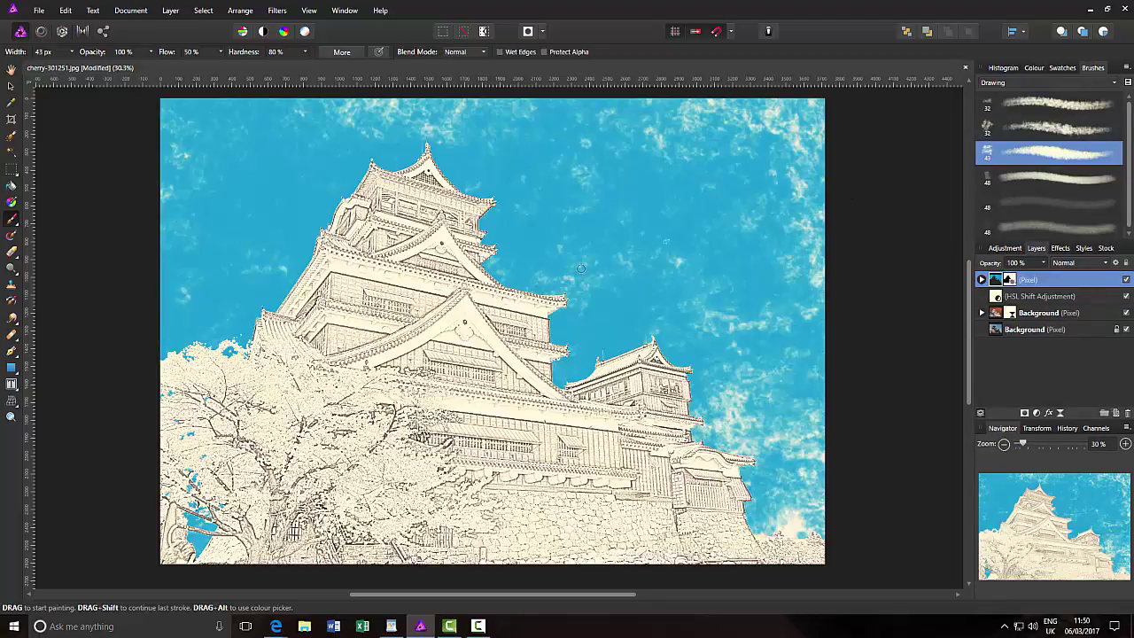
# Enlarge the brush to 703.8 px and paint two white cloud patches in the sky, one on each side of the main tower.
pyautogui.press(']')
pyautogui.press(']')
pyautogui.press(']')
pyautogui.press(']')
pyautogui.press(']')
pyautogui.press(']')
pyautogui.press(']')
pyautogui.press(']')
pyautogui.press(']')
pyautogui.press(']')
pyautogui.press(']')
pyautogui.press(']')
pyautogui.press(']')
pyautogui.press(']')
pyautogui.press(']')
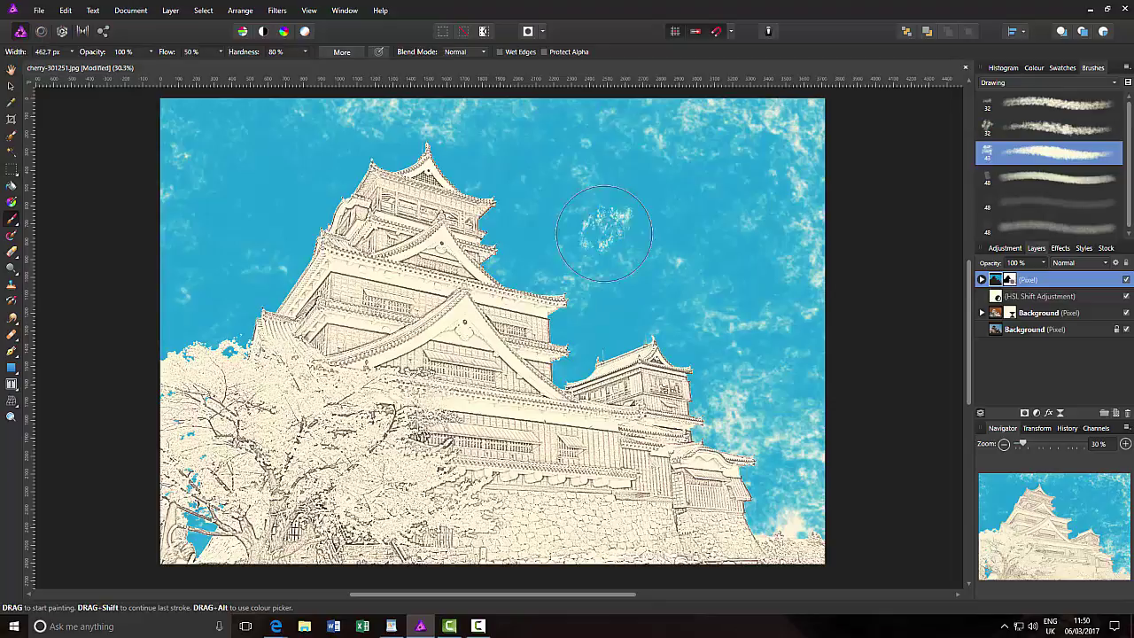
pyautogui.press(']')
pyautogui.press(']')
pyautogui.press(']')
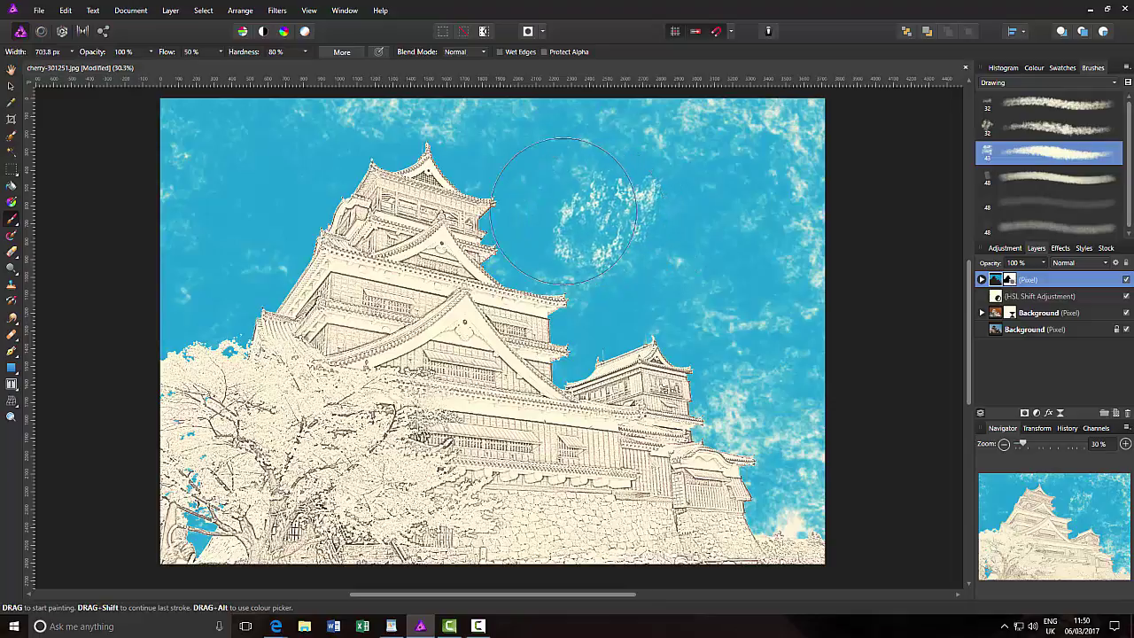
pyautogui.click(576, 214)
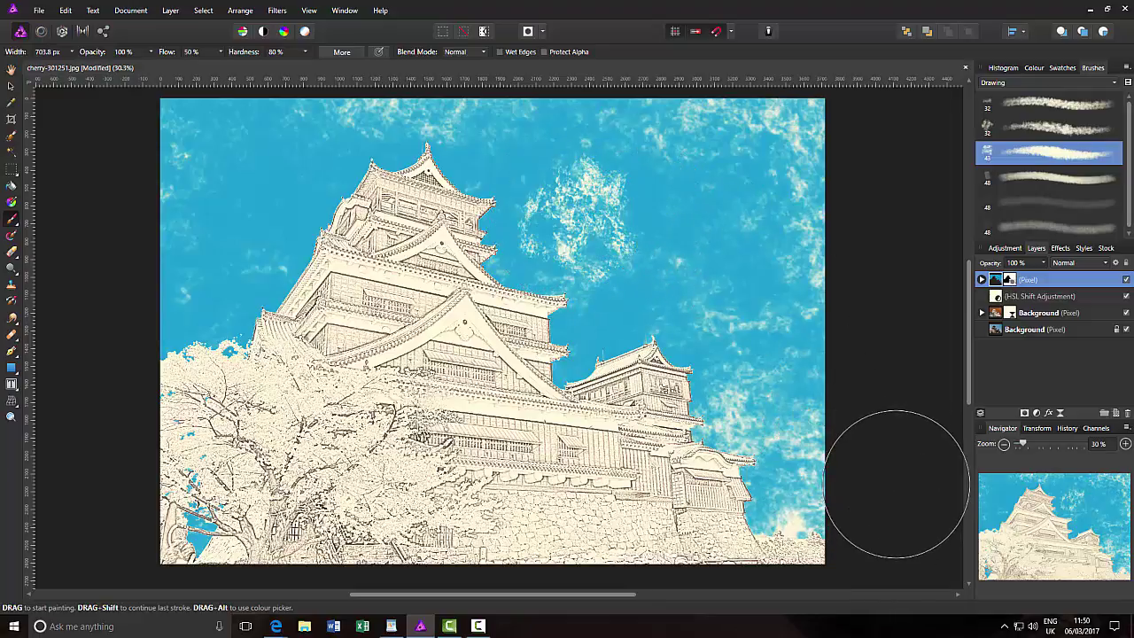
pyautogui.click(235, 212)
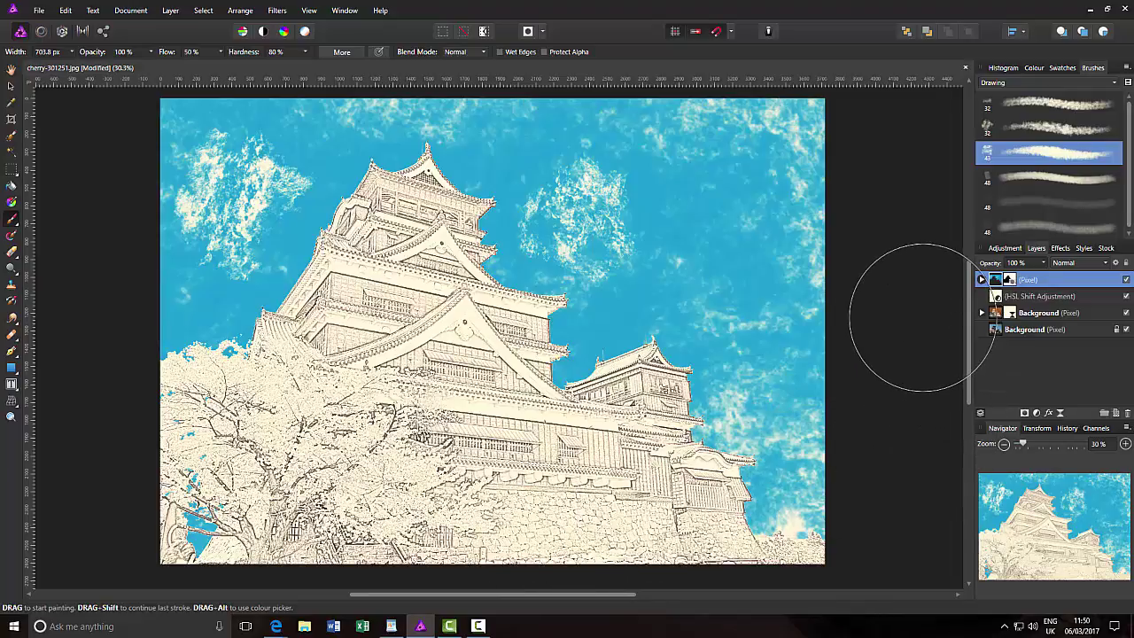
# Reduce the painted sky layer's opacity to 80%.
pyautogui.click(1045, 264)
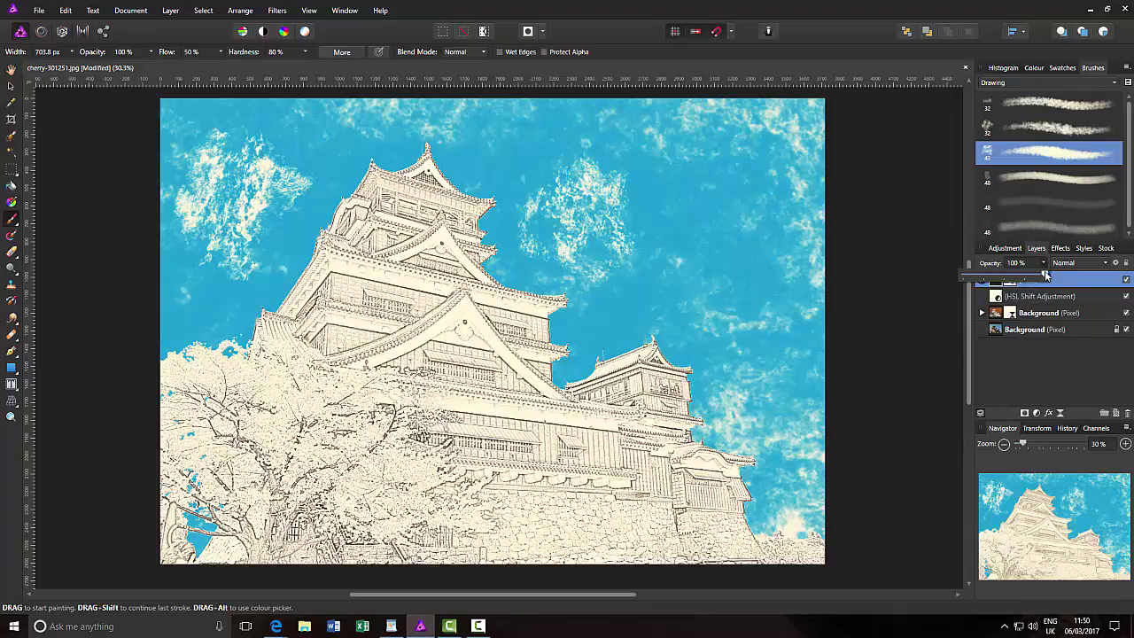
pyautogui.moveTo(1045, 277)
pyautogui.mouseDown()
pyautogui.moveTo(1010, 282)
pyautogui.moveTo(1027, 282)
pyautogui.mouseUp()
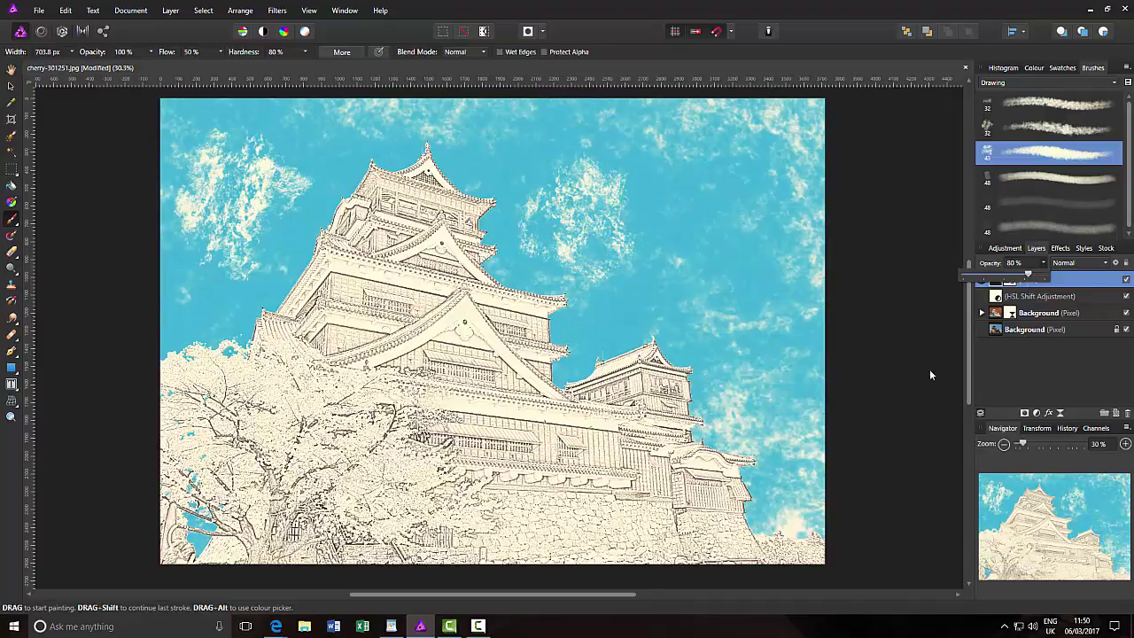
pyautogui.click(988, 371)
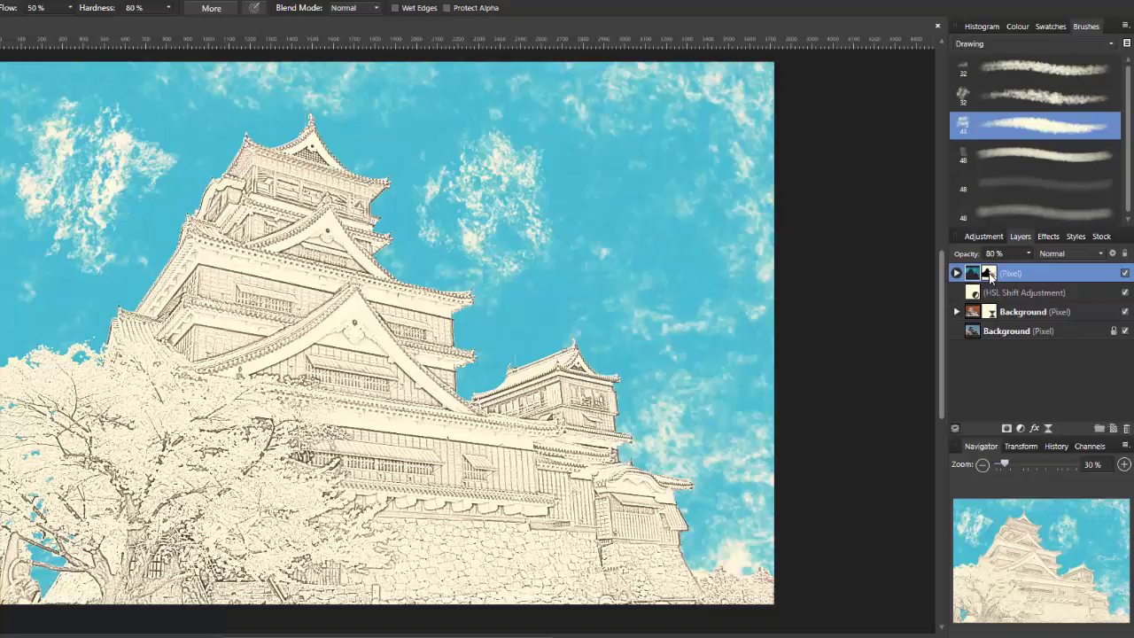
# Load the painted sky layer's mask as a selection and make that pixel layer active.
pyautogui.click(989, 276)
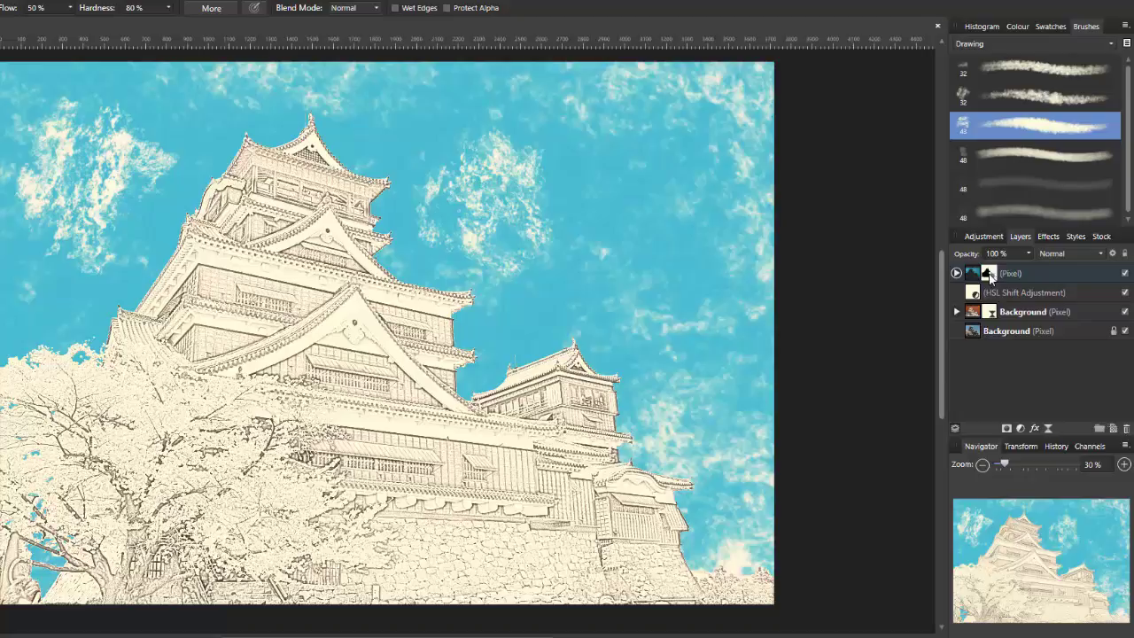
pyautogui.keyDown('ctrl'); pyautogui.click(989, 274); pyautogui.keyUp('ctrl')
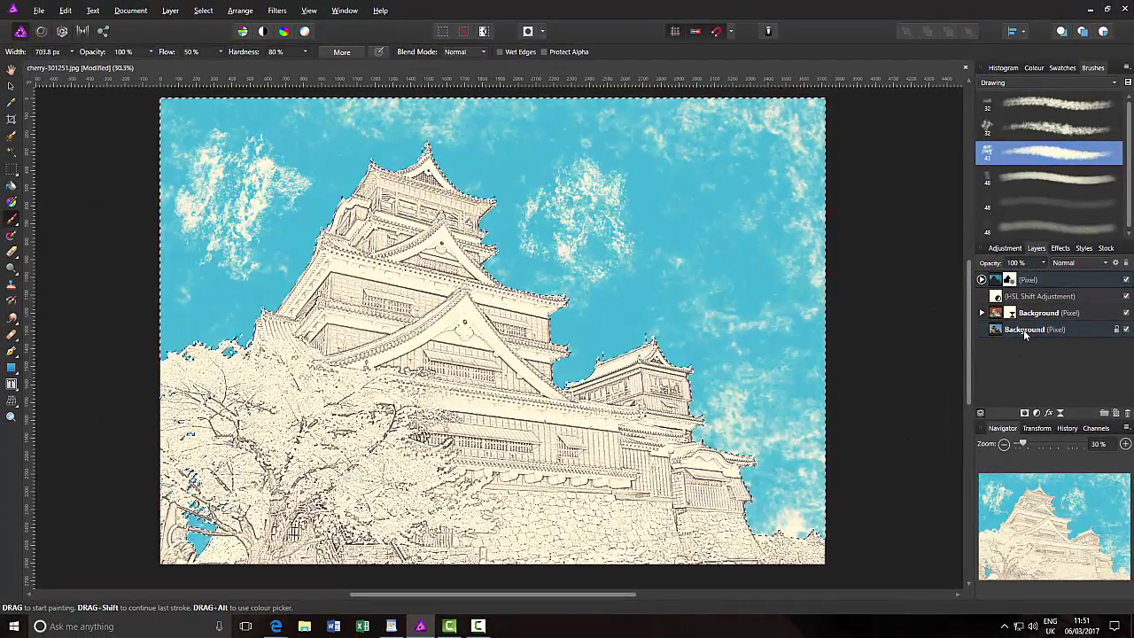
pyautogui.click(1060, 279)
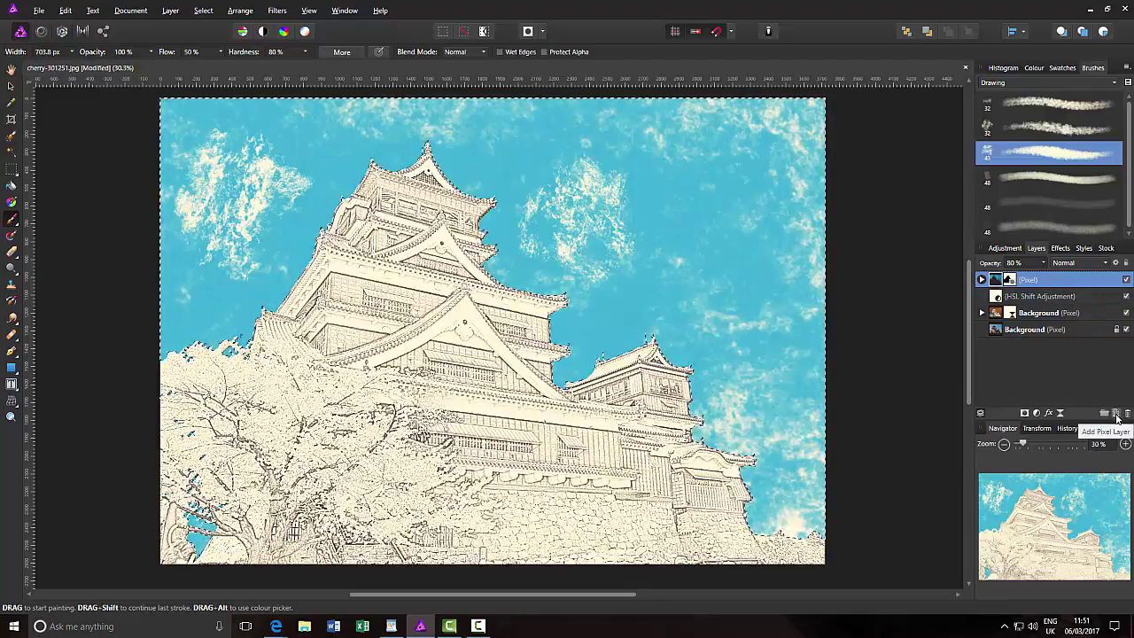
# Invert the sky selection so that it covers the castle, walls and tree.
pyautogui.click(1117, 414)
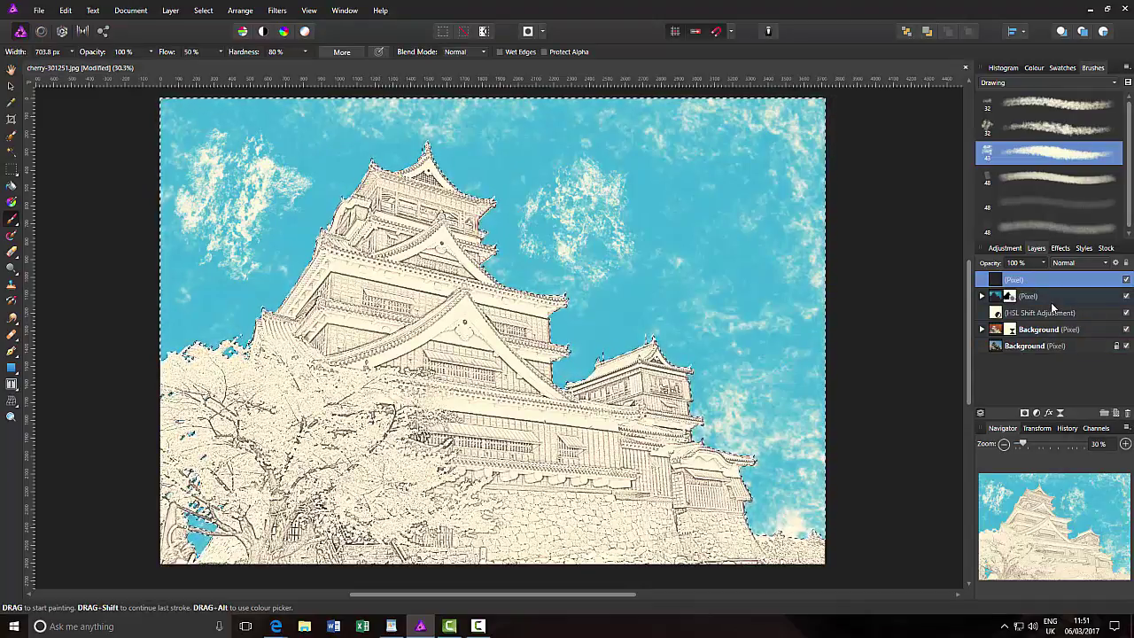
pyautogui.hotkey('ctrl', 'z')
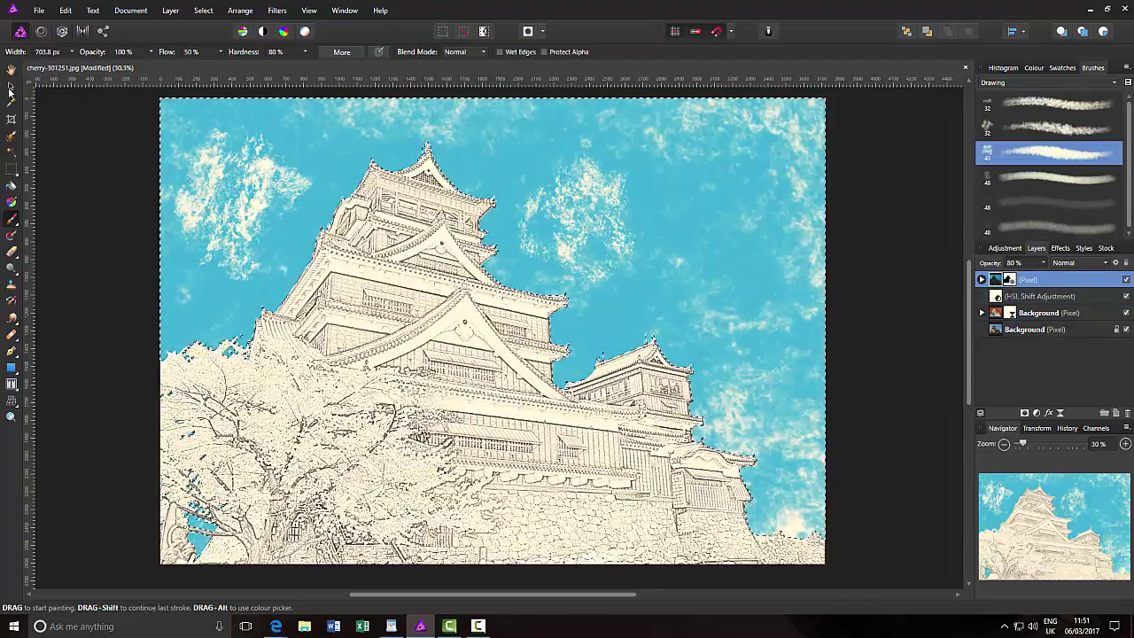
pyautogui.click(11, 71)
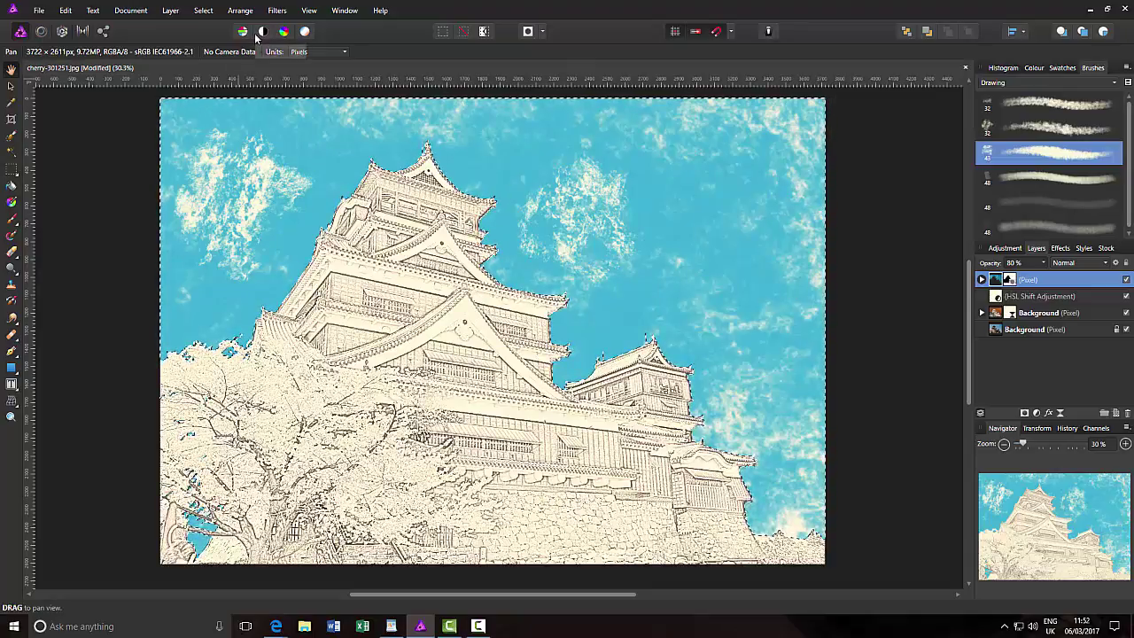
pyautogui.click(203, 10)
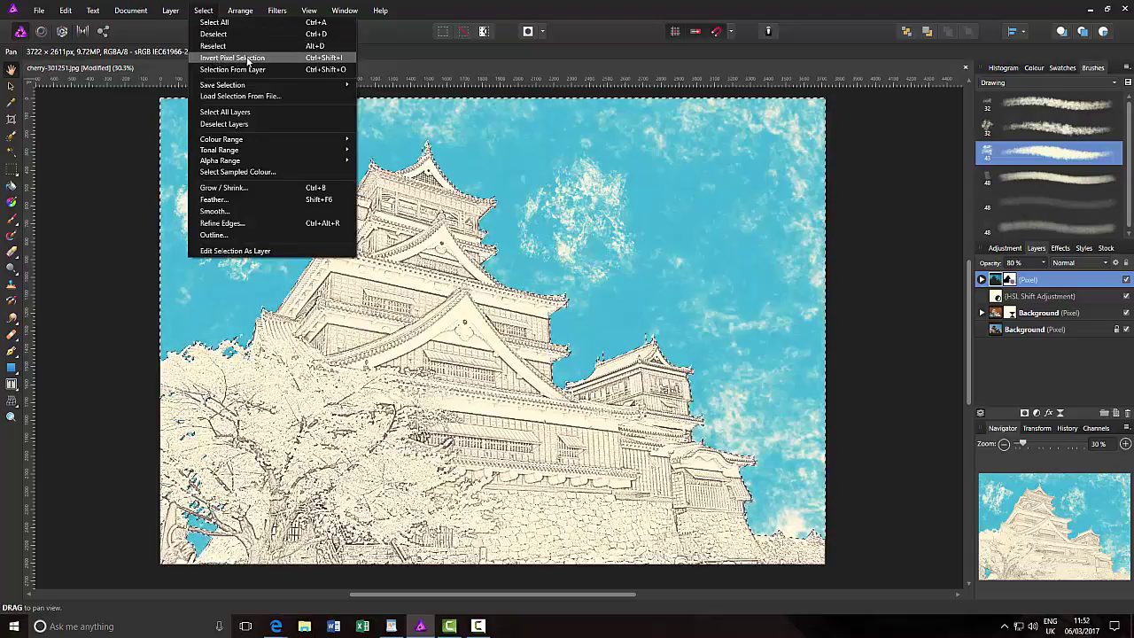
pyautogui.click(339, 59)
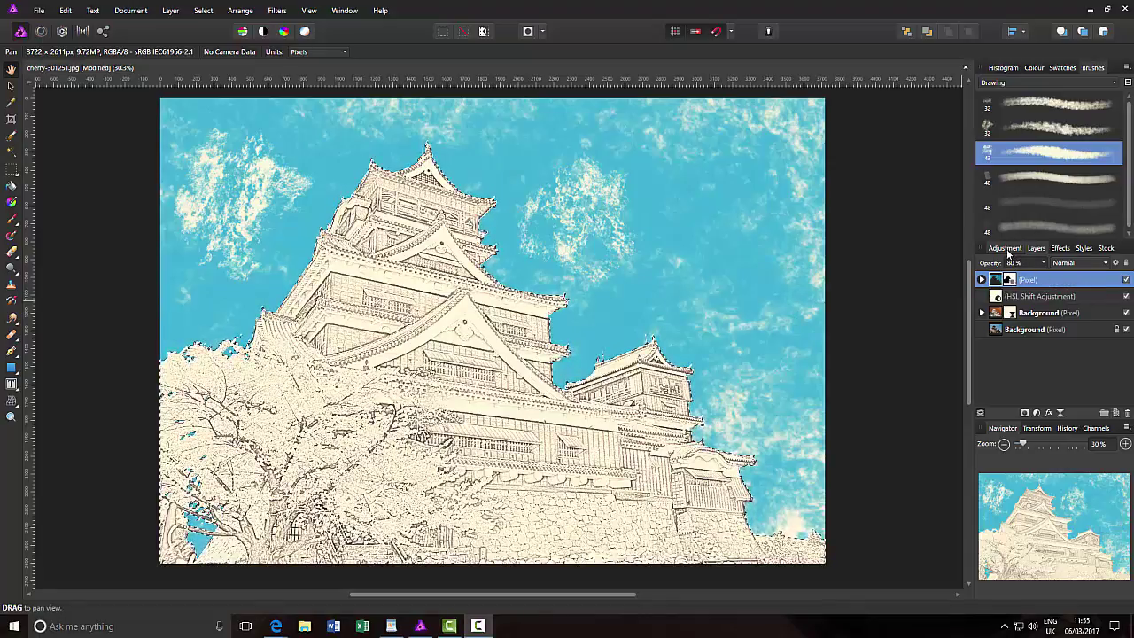
# Add a Levels adjustment to the selected area with black level 50%, white level 87% and gamma 0.686.
pyautogui.click(1005, 249)
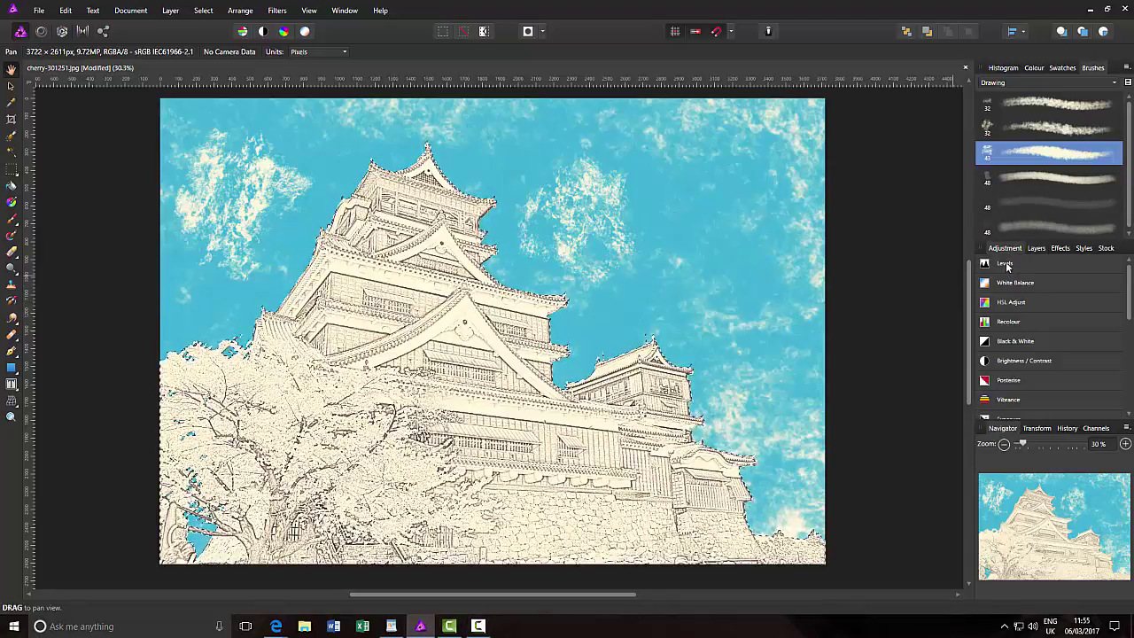
pyautogui.click(1003, 264)
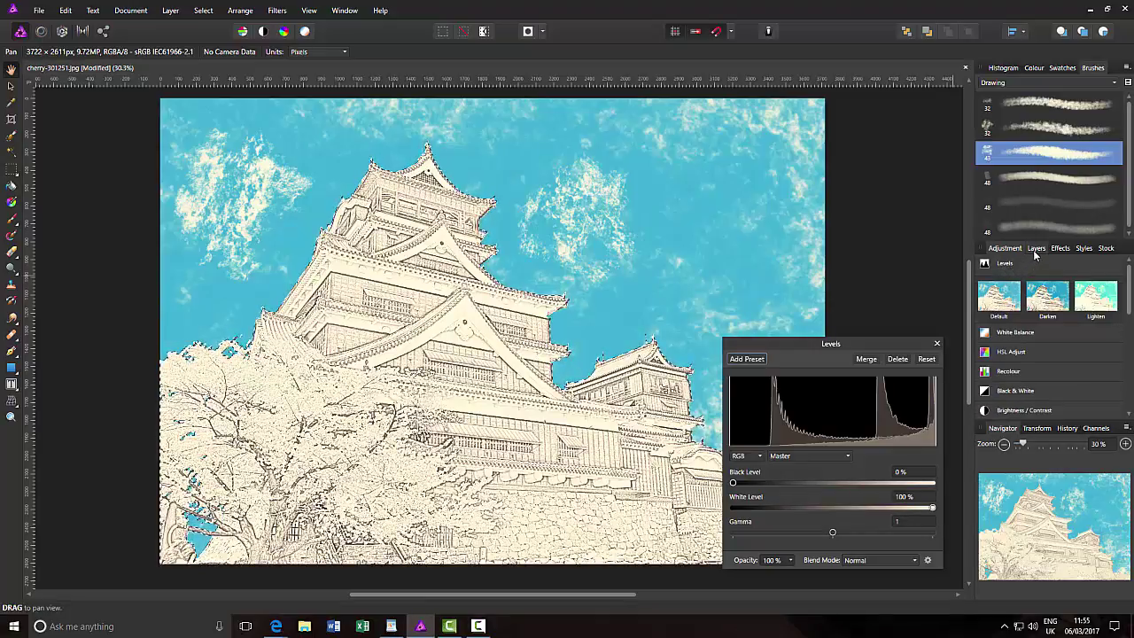
pyautogui.click(1036, 249)
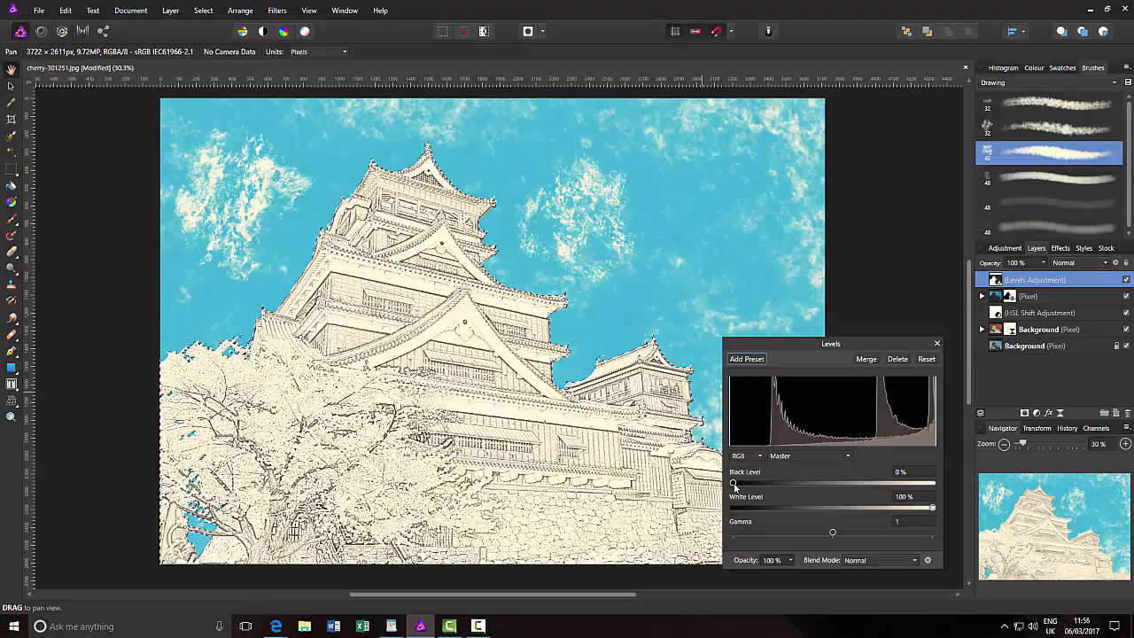
pyautogui.moveTo(734, 486); pyautogui.dragTo(833, 493)
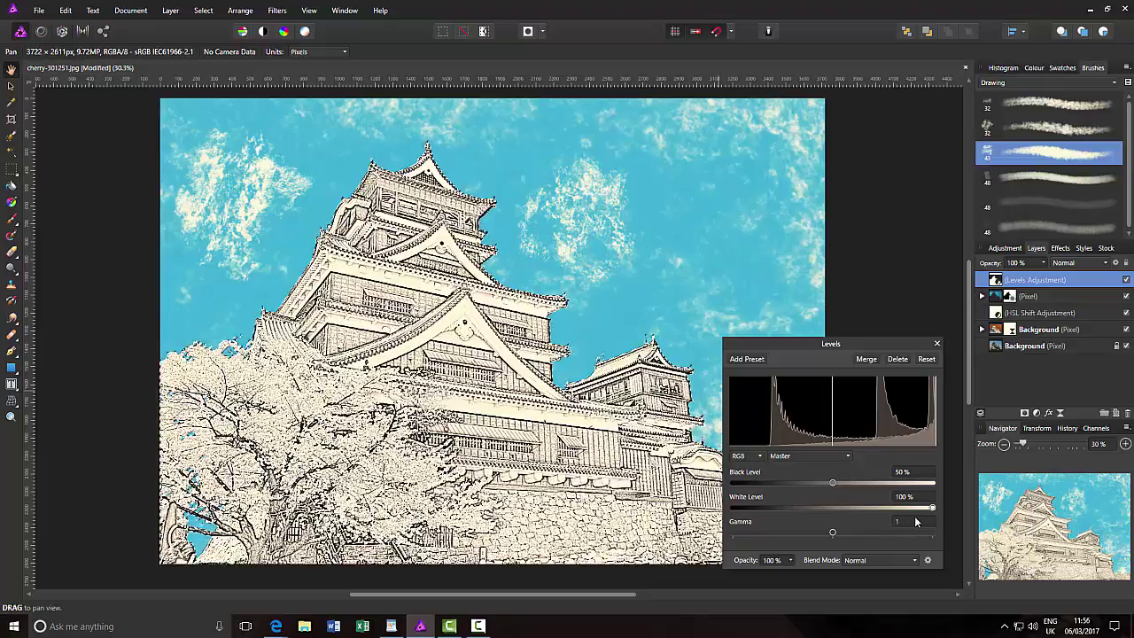
pyautogui.moveTo(935, 511); pyautogui.dragTo(906, 512)
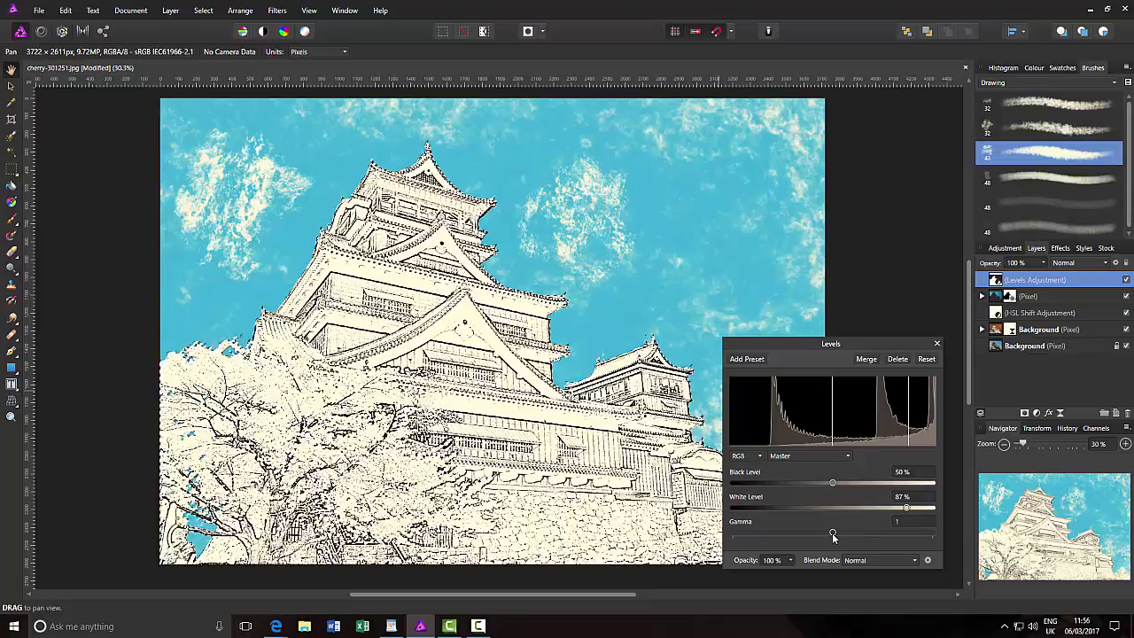
pyautogui.moveTo(833, 535); pyautogui.dragTo(801, 533)
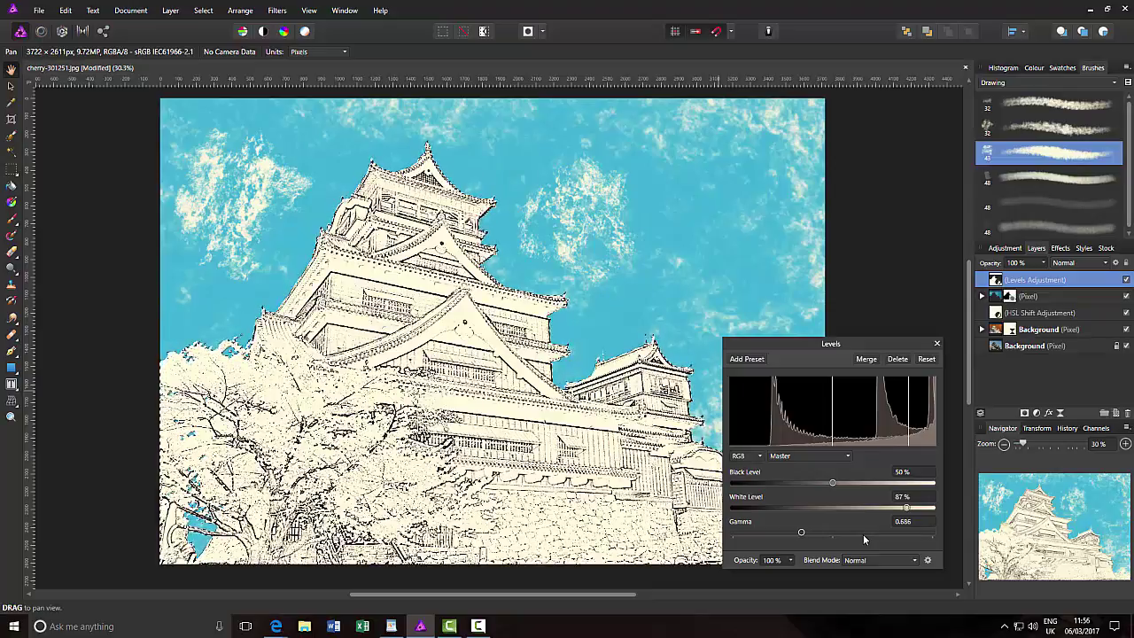
pyautogui.click(938, 343)
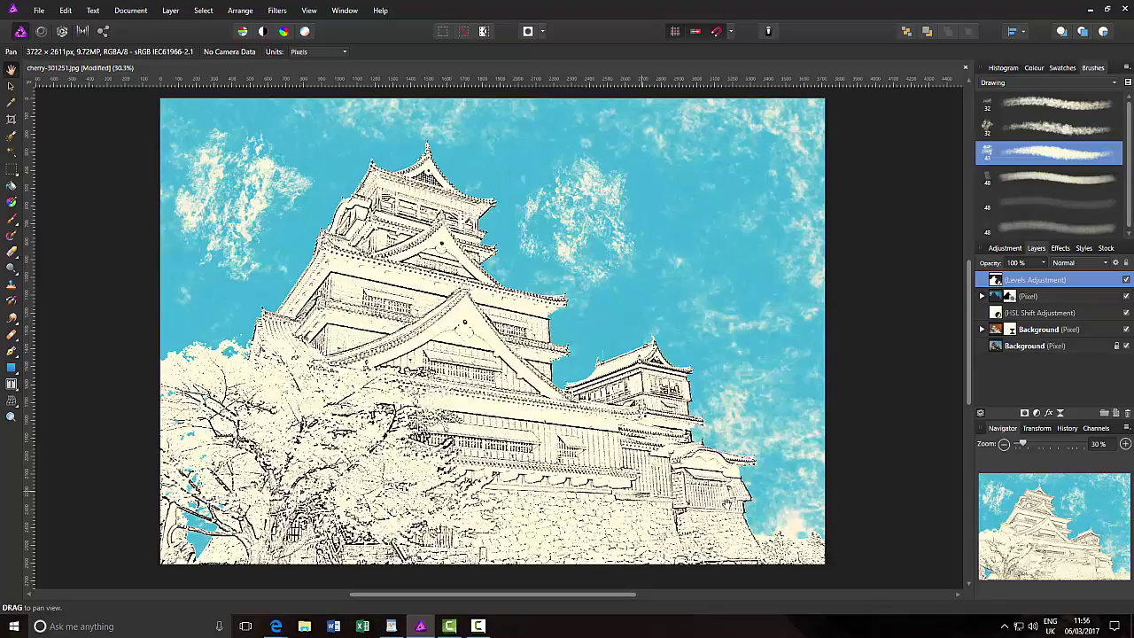
# Add a new pixel layer above the Levels adjustment and ready the Paint Brush with the "The krako_Chinese stamp" brush set.
pyautogui.click(1116, 414)
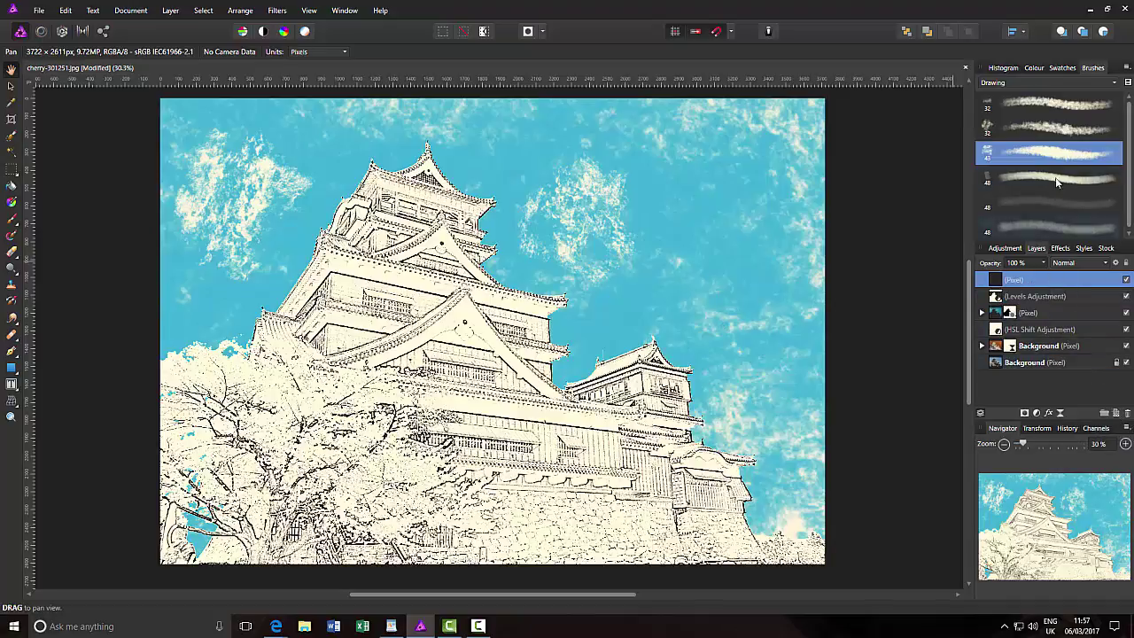
pyautogui.click(1115, 83)
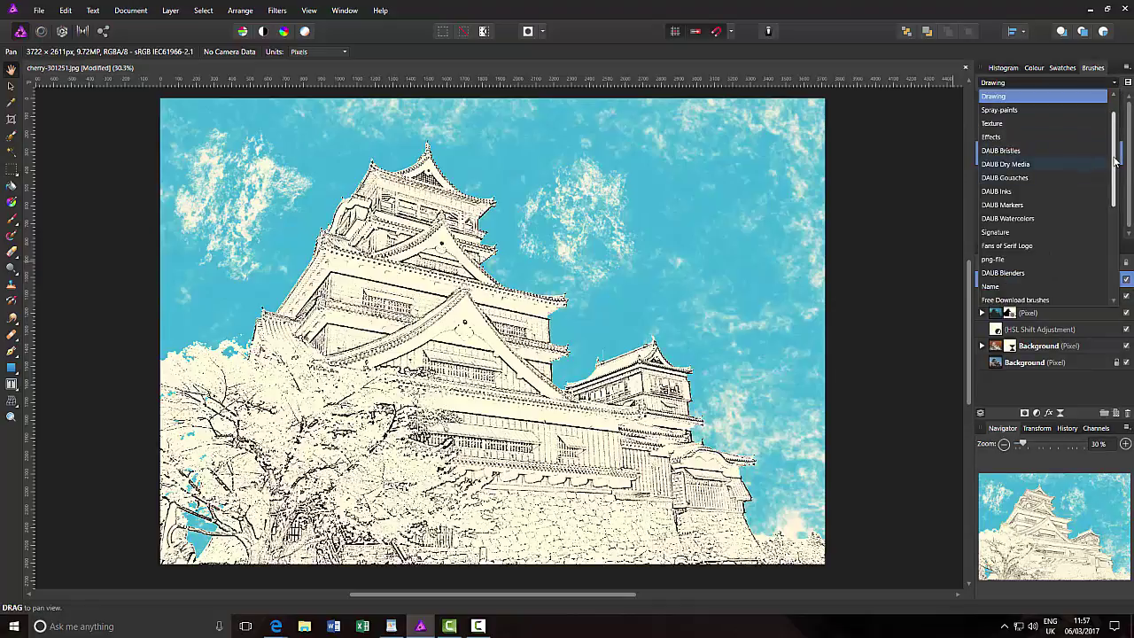
pyautogui.scroll(-2, 1104, 173)
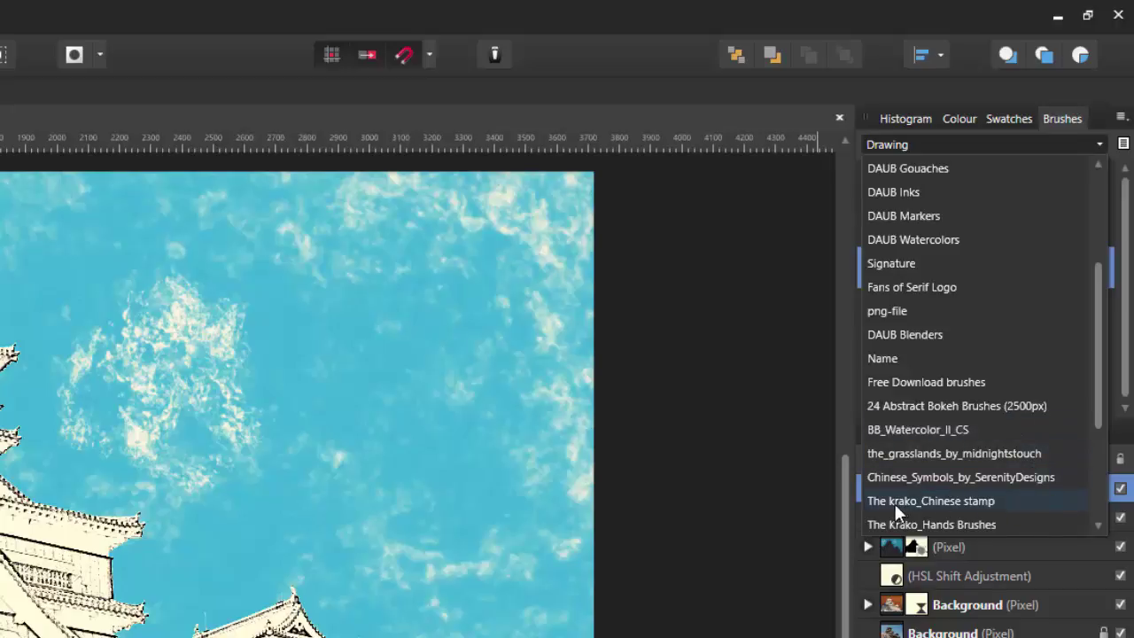
pyautogui.click(940, 501)
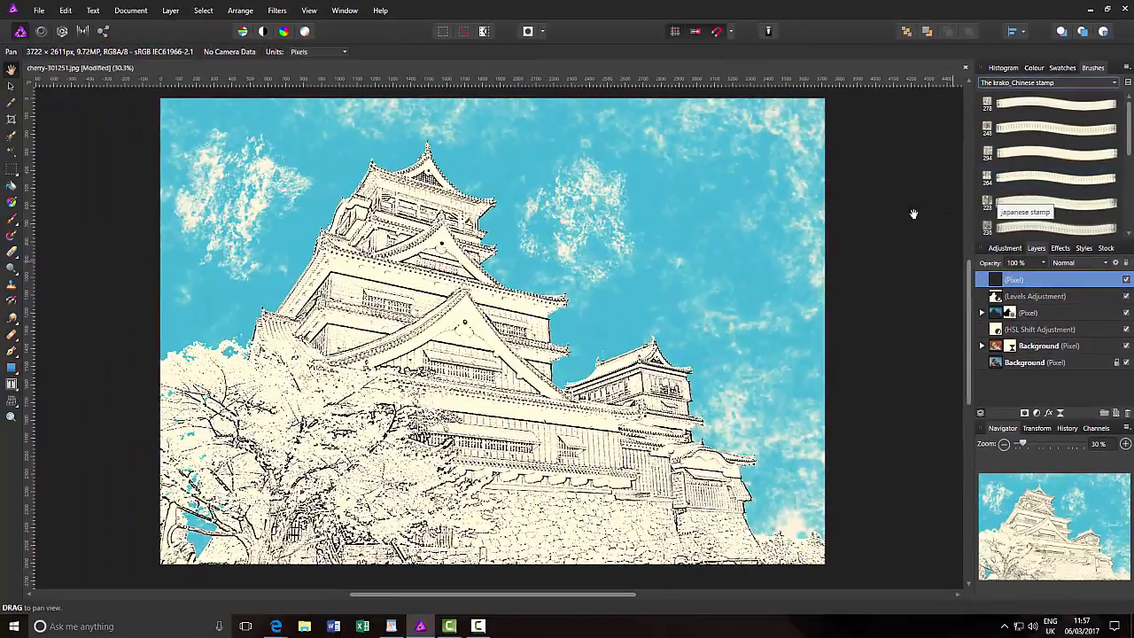
pyautogui.click(10, 221)
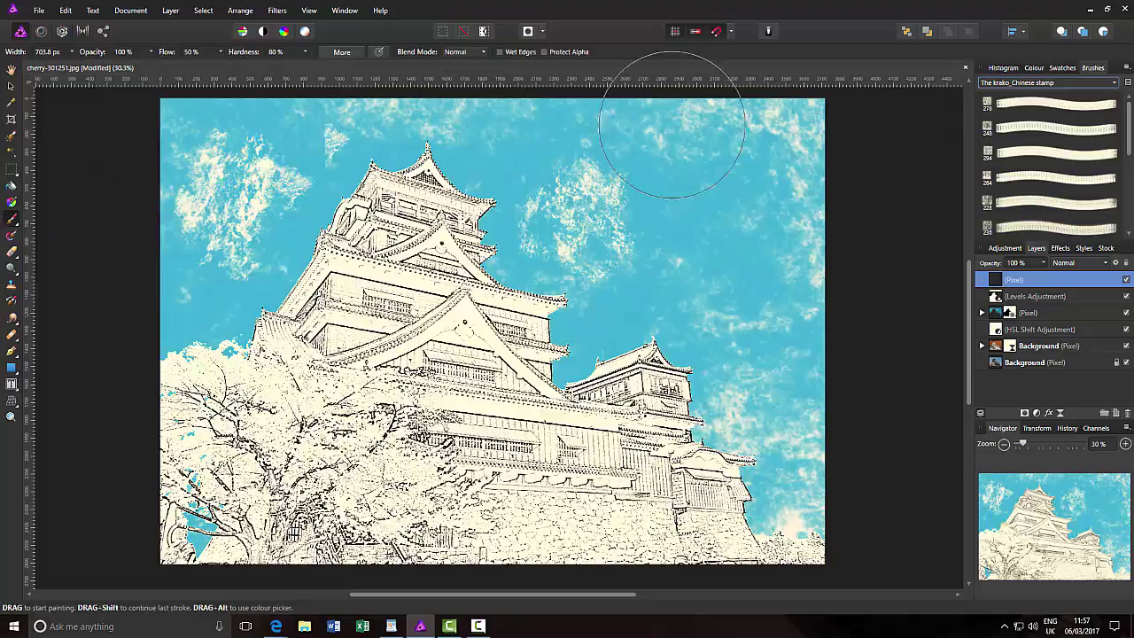
# Set the brush colour to black, RGB 0, 0, 0.
pyautogui.click(1033, 68)
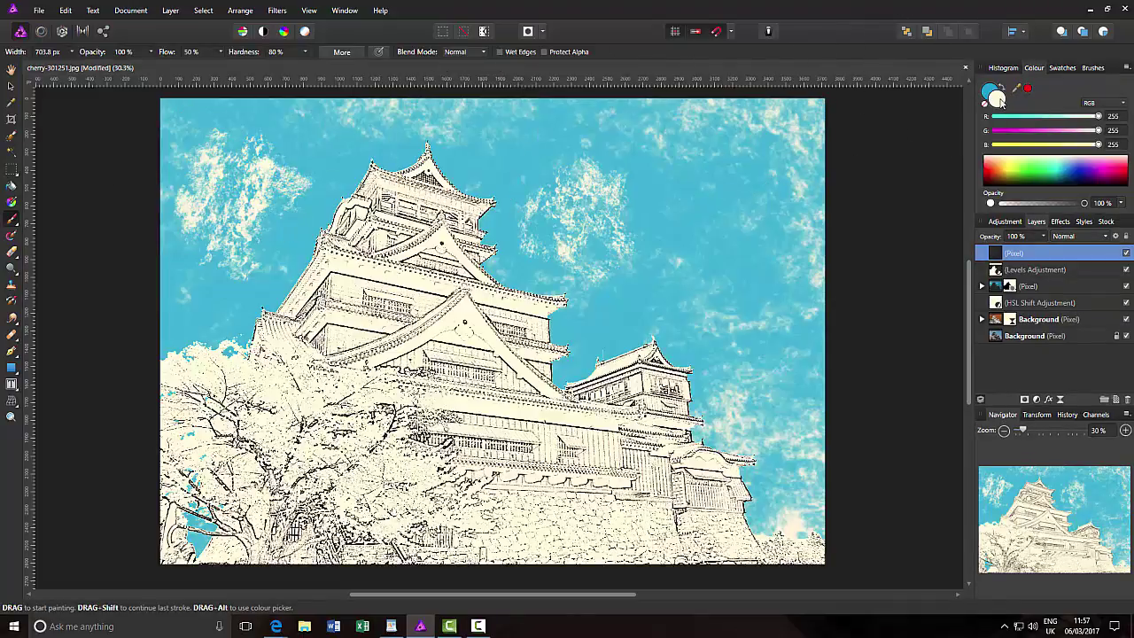
pyautogui.press('d')
pyautogui.click(989, 89)
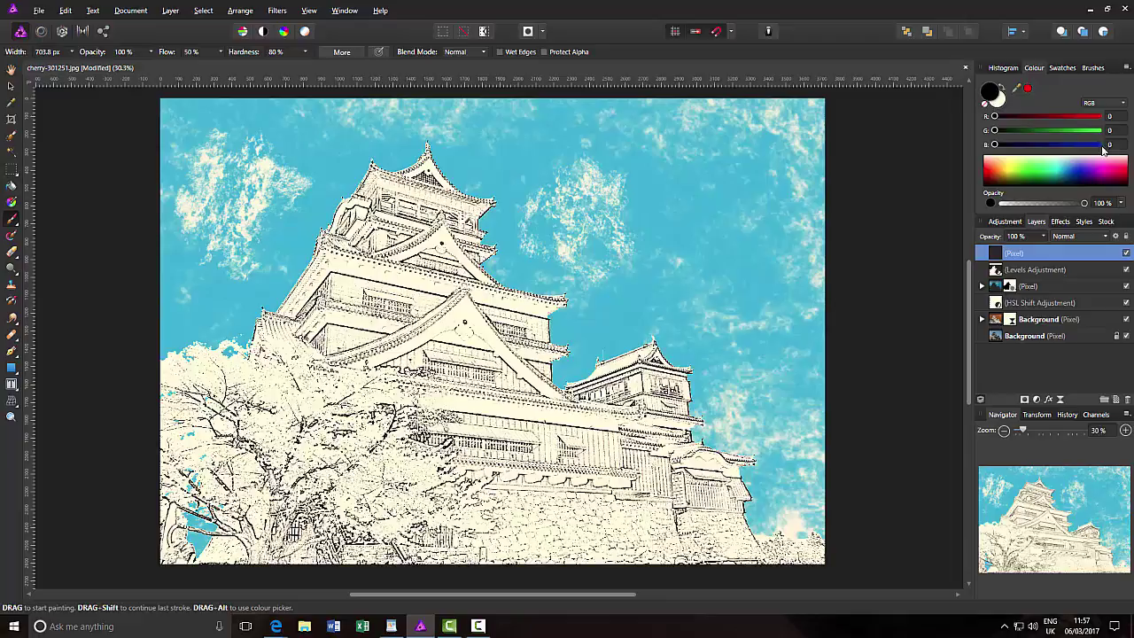
# Choose the 294 px Chinese stamp brush, enlarge it to 591.3 px and stamp one seal in the sky beside the main tower.
pyautogui.click(1096, 68)
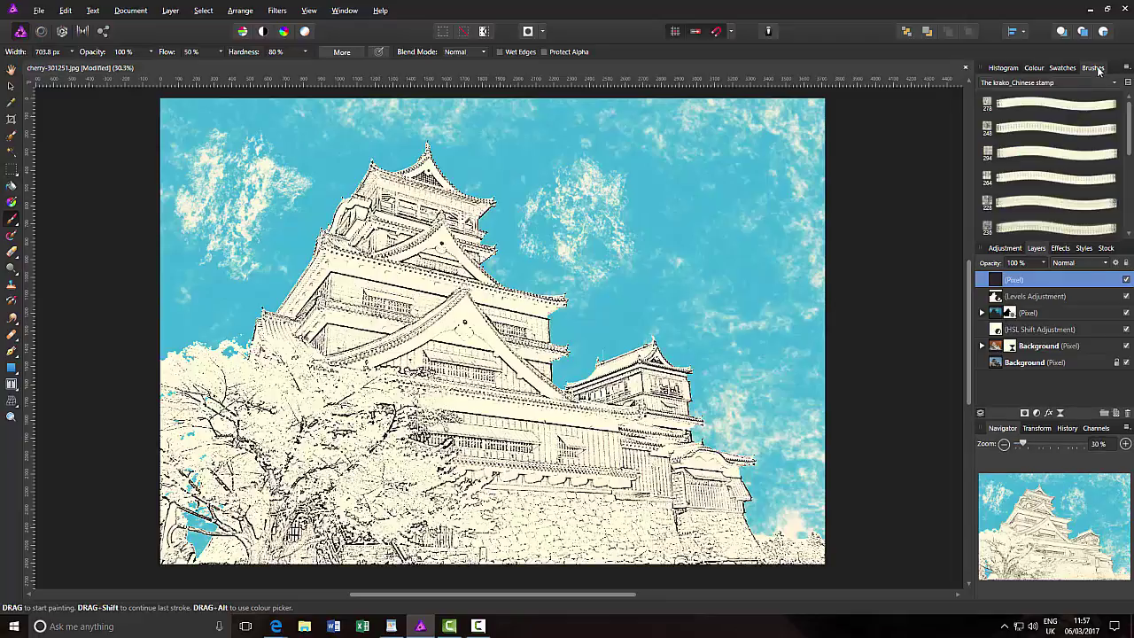
pyautogui.click(1049, 156)
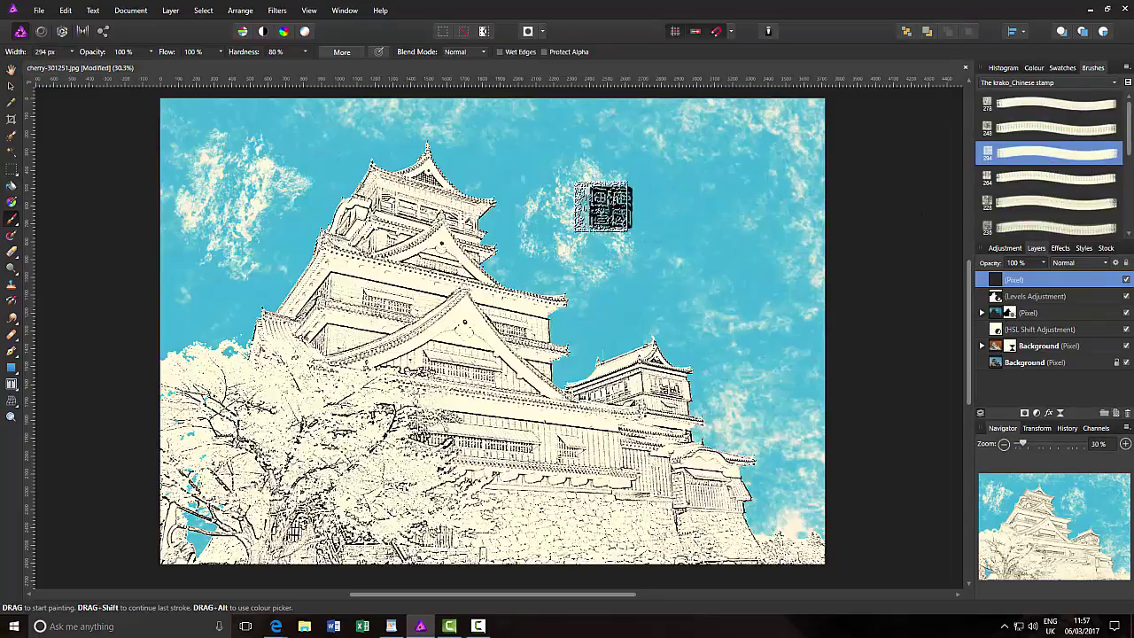
pyautogui.click(585, 211)
pyautogui.press(']')
pyautogui.press(']')
pyautogui.press(']')
pyautogui.press(']')
pyautogui.press(']')
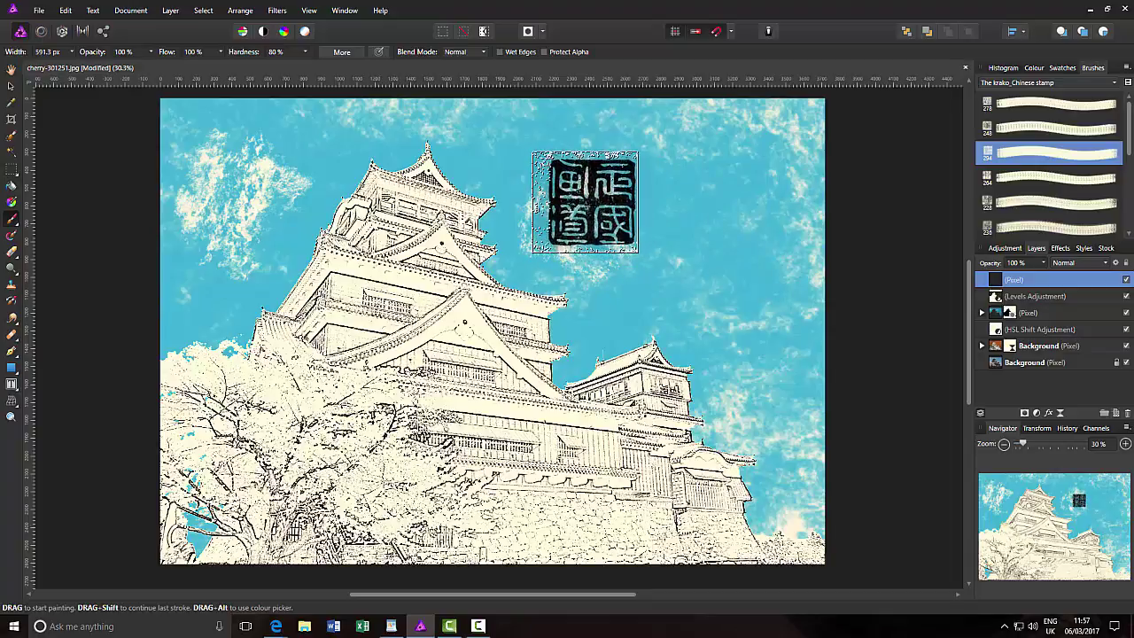
pyautogui.click(584, 203)
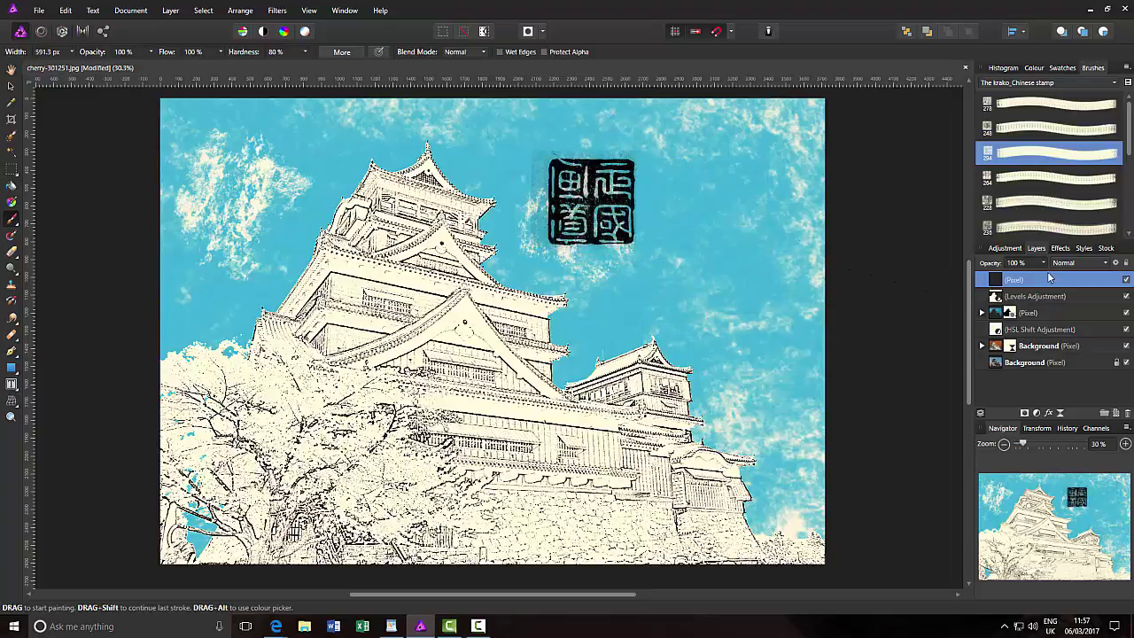
# Choose the 278 px stamp brush from the same Chinese stamp set.
pyautogui.scroll(-5, 1129, 150)
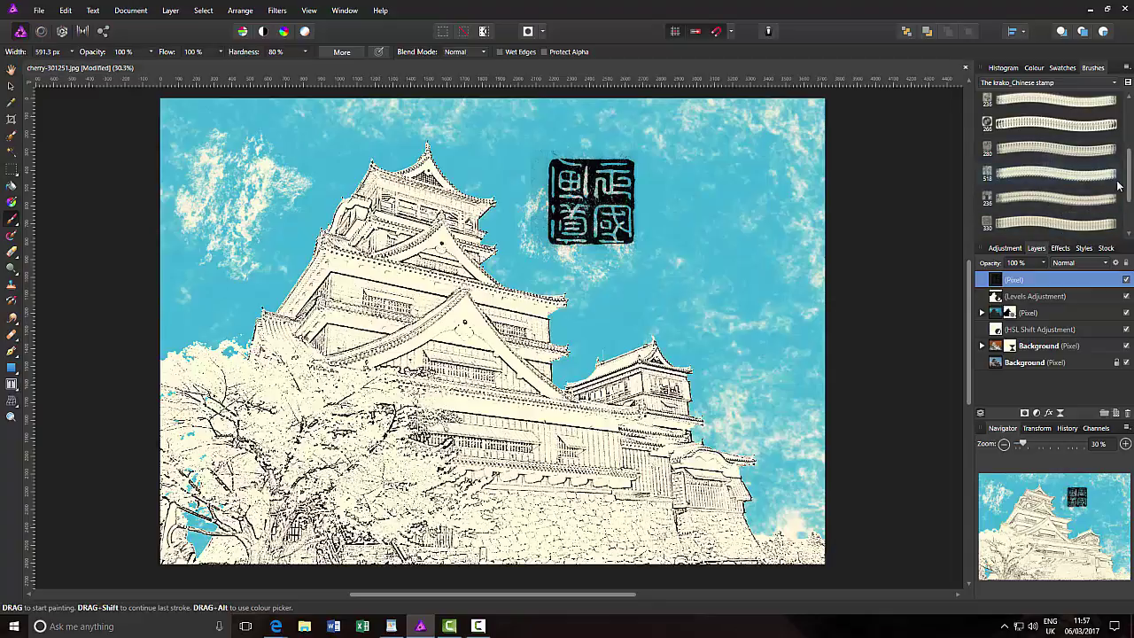
pyautogui.moveTo(1130, 181); pyautogui.dragTo(1131, 201)
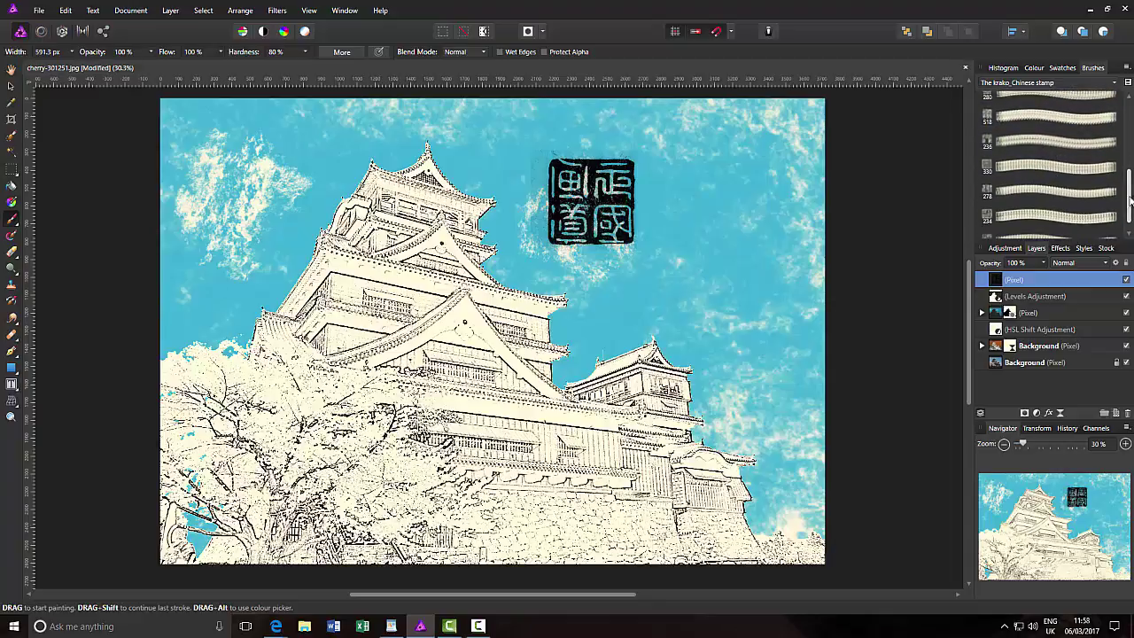
pyautogui.click(1076, 192)
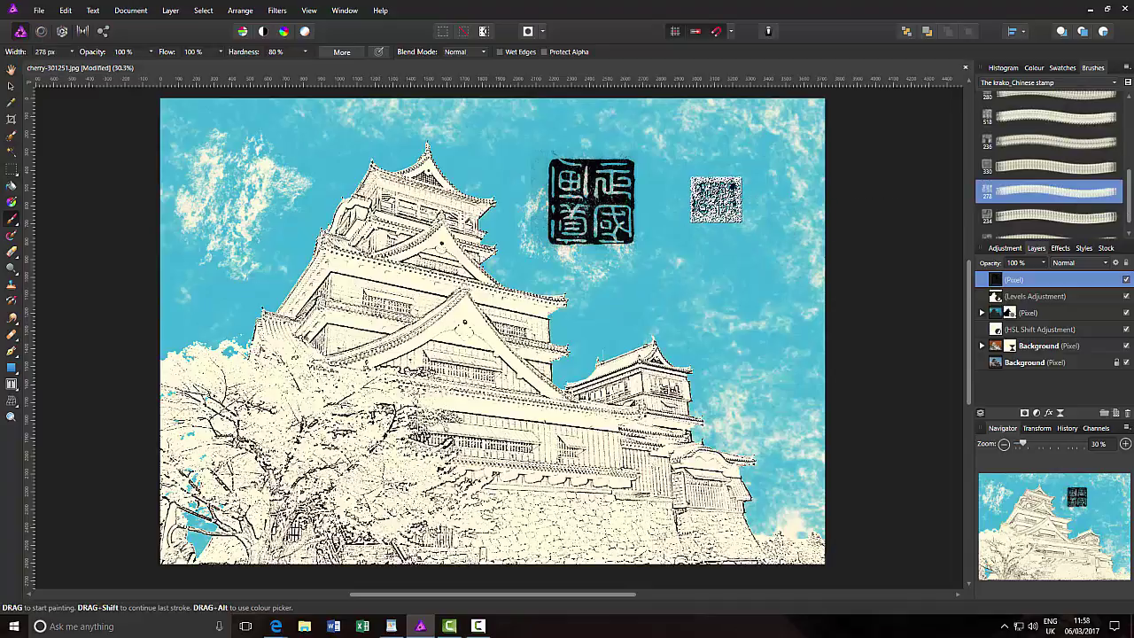
# Resize the stamp brush to 758.9 px and stamp a second seal in the sky just to the right of the first.
pyautogui.click(716, 199)
pyautogui.press(']')
pyautogui.press(']')
pyautogui.press(']')
pyautogui.press(']')
pyautogui.press(']')
pyautogui.press(']')
pyautogui.press(']')
pyautogui.press(']')
pyautogui.press(']')
pyautogui.press(']')
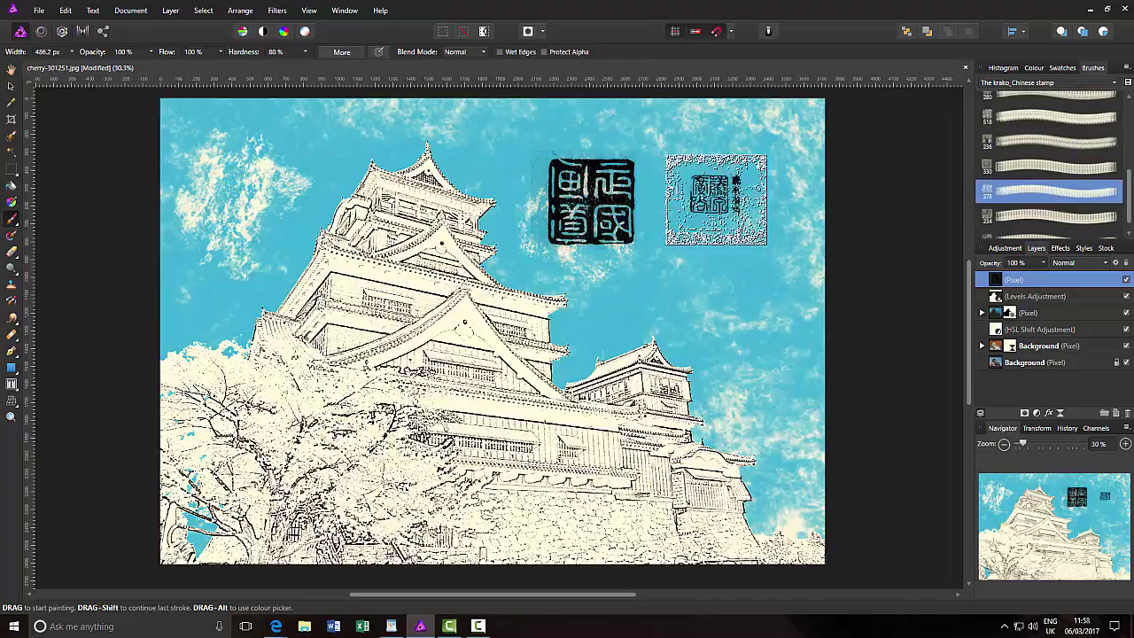
pyautogui.press('[')
pyautogui.press('[')
pyautogui.press('[')
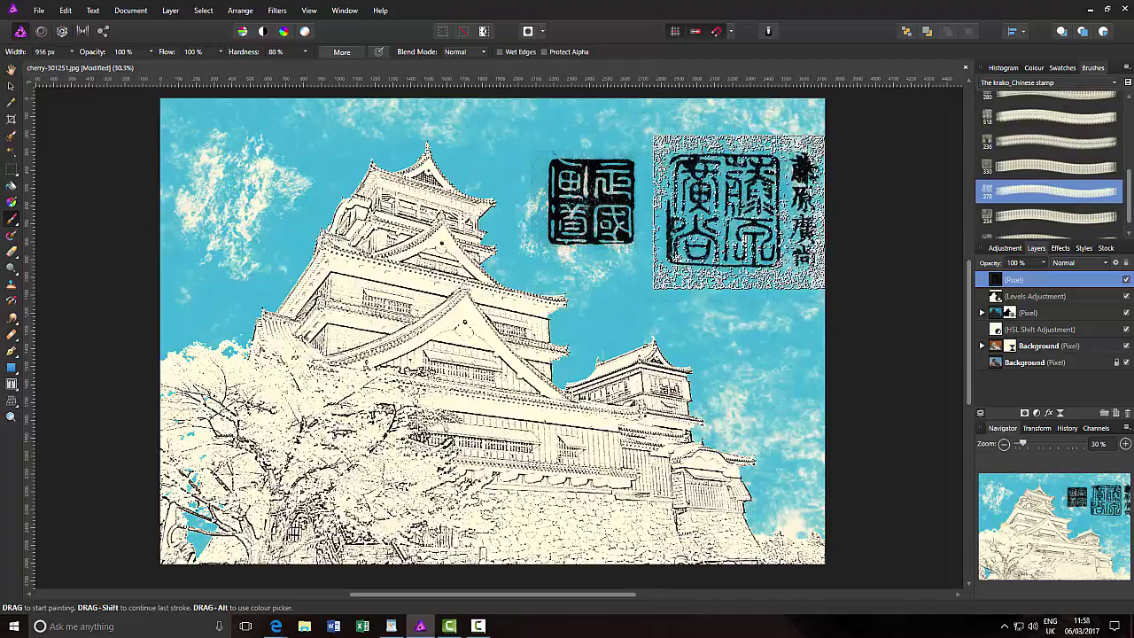
pyautogui.press('[')
pyautogui.press('[')
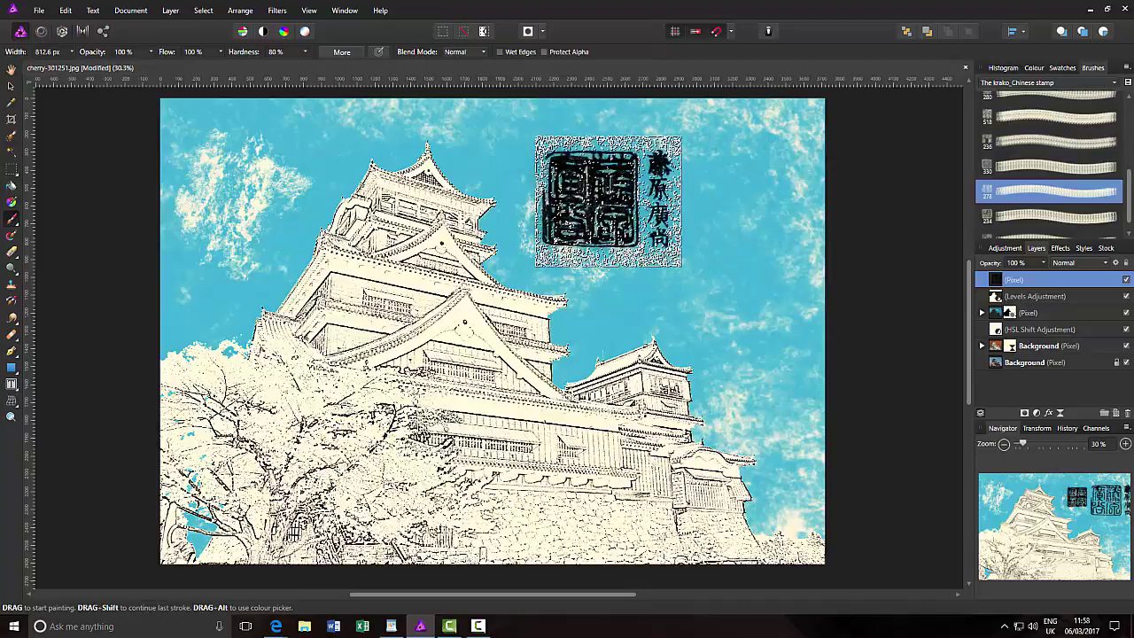
pyautogui.press('[')
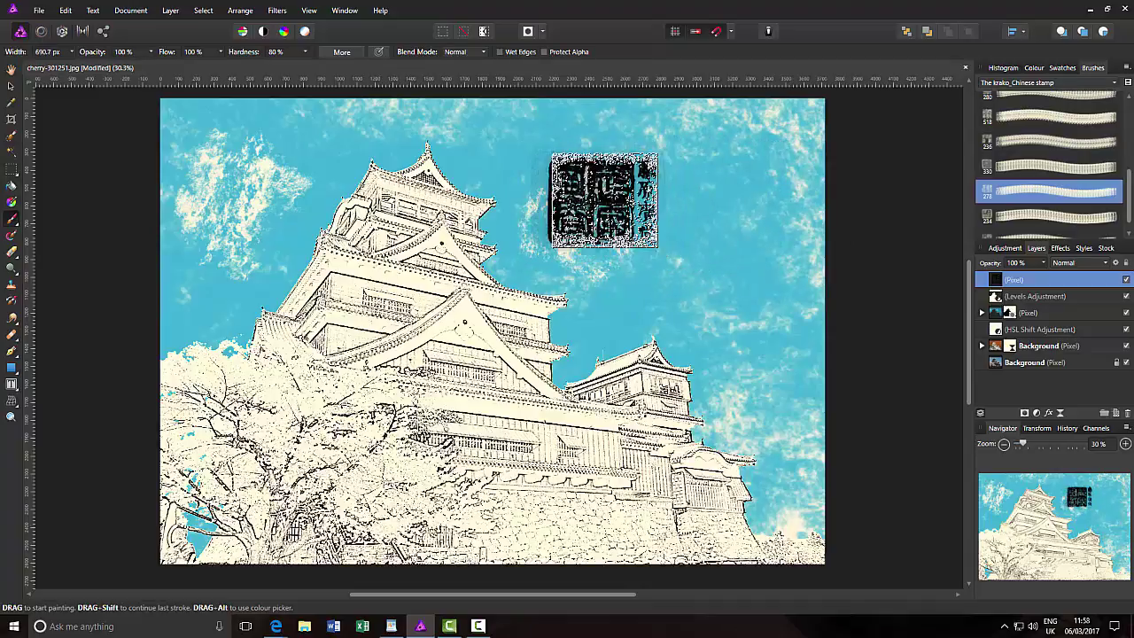
pyautogui.click(592, 202)
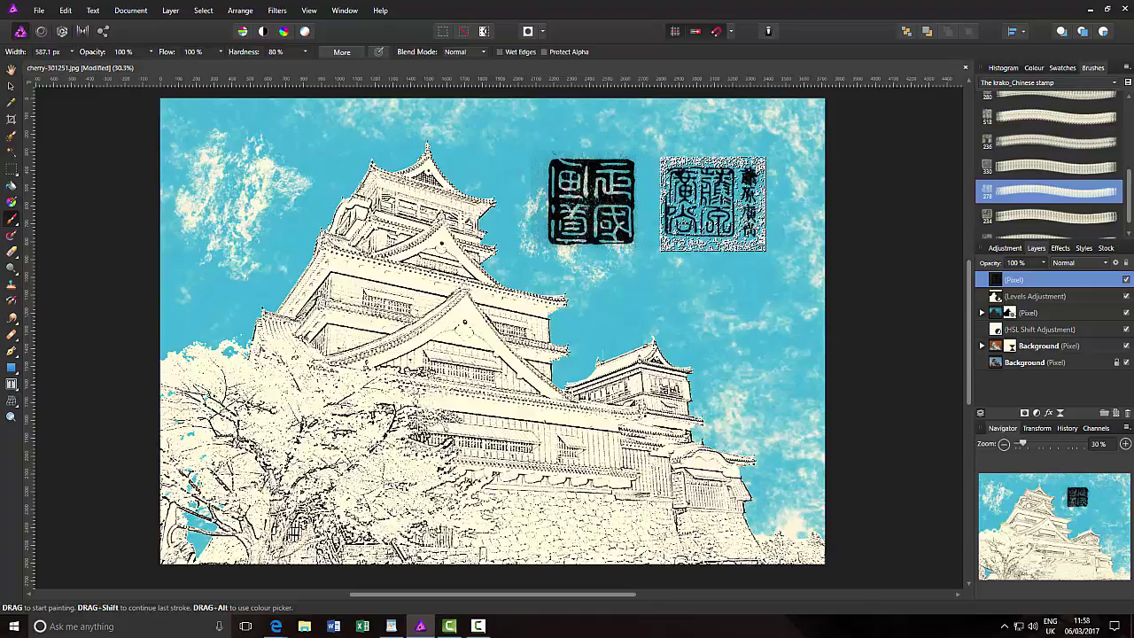
pyautogui.press(']')
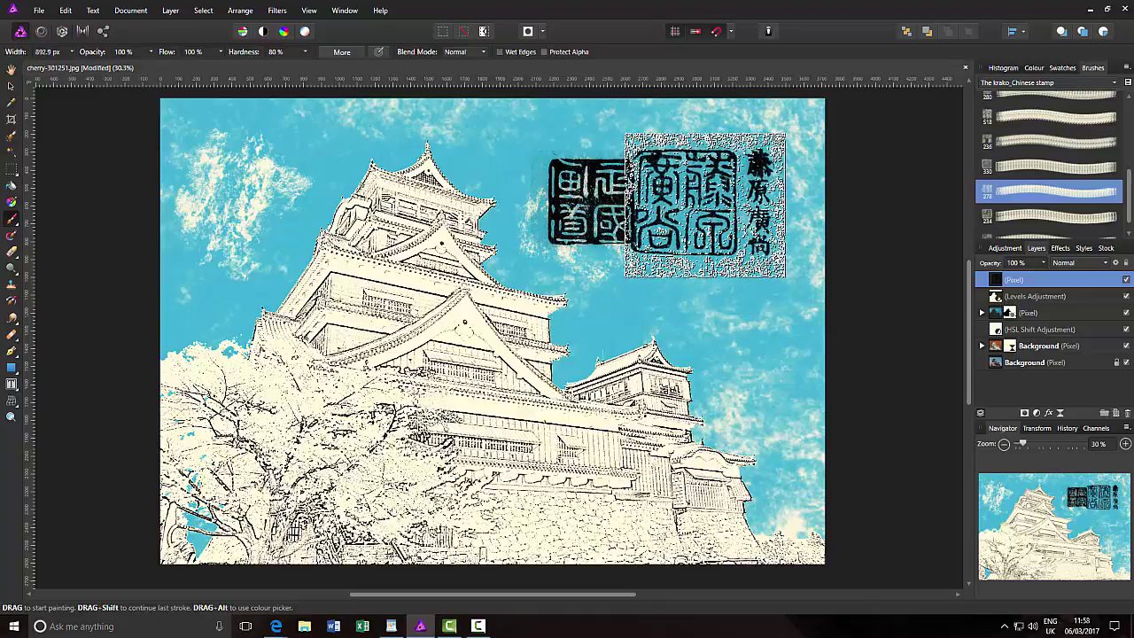
pyautogui.press('[')
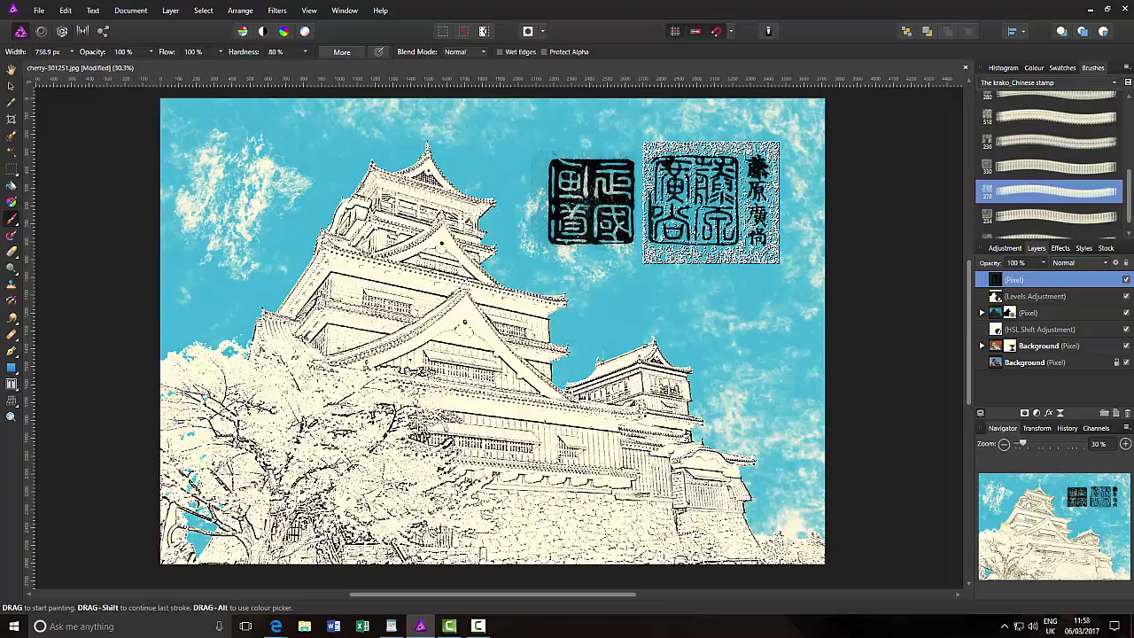
pyautogui.click(712, 202)
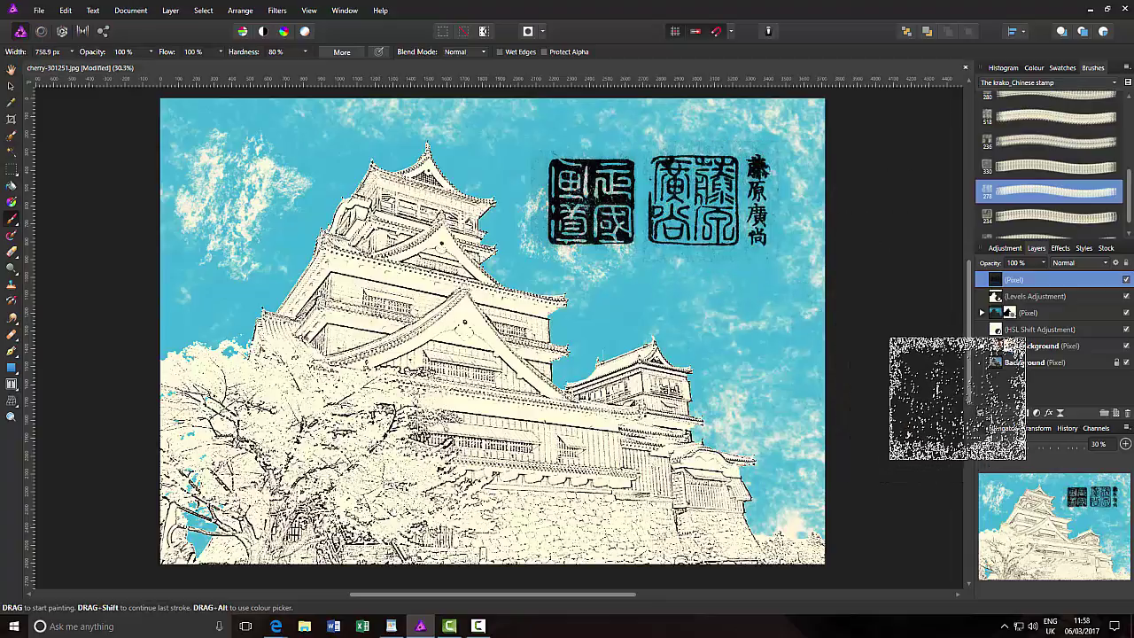
# Lower the opacity of the stamp seals' pixel layer to 90 %.
pyautogui.click(1044, 263)
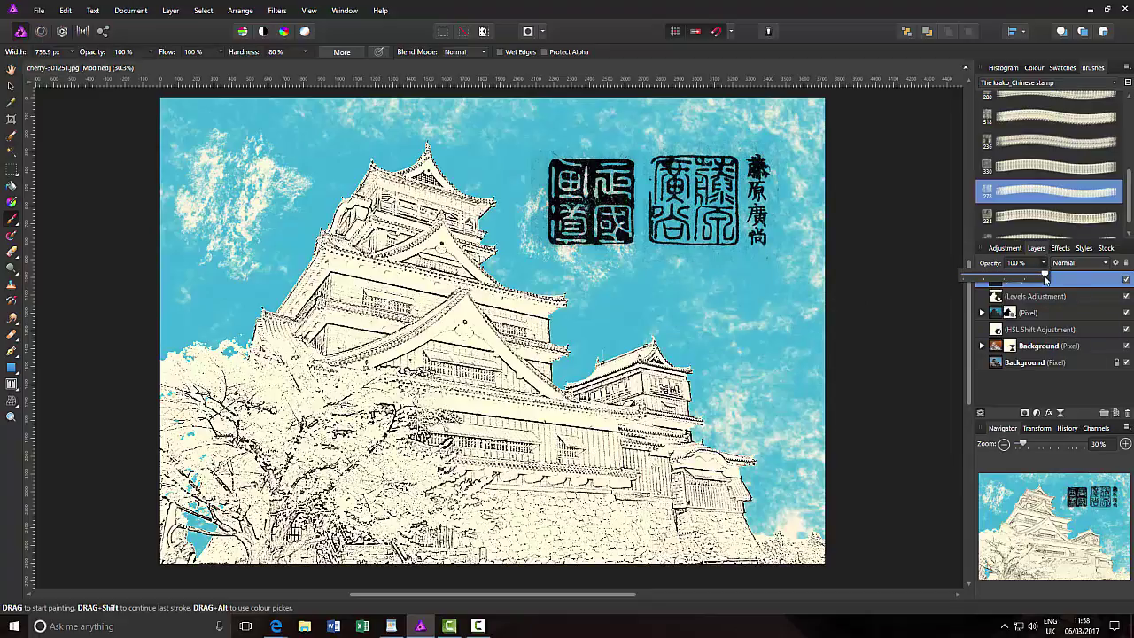
pyautogui.moveTo(1044, 277)
pyautogui.mouseDown()
pyautogui.moveTo(1022, 276)
pyautogui.moveTo(1038, 279)
pyautogui.mouseUp()
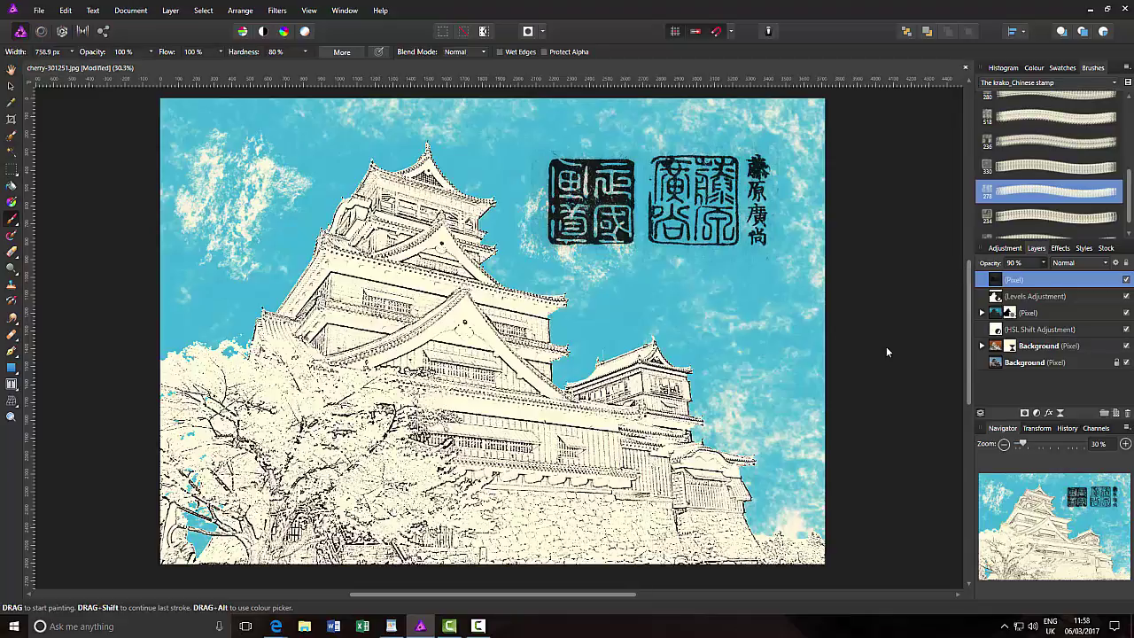
pyautogui.moveTo(996, 279)
pyautogui.click(10, 69)
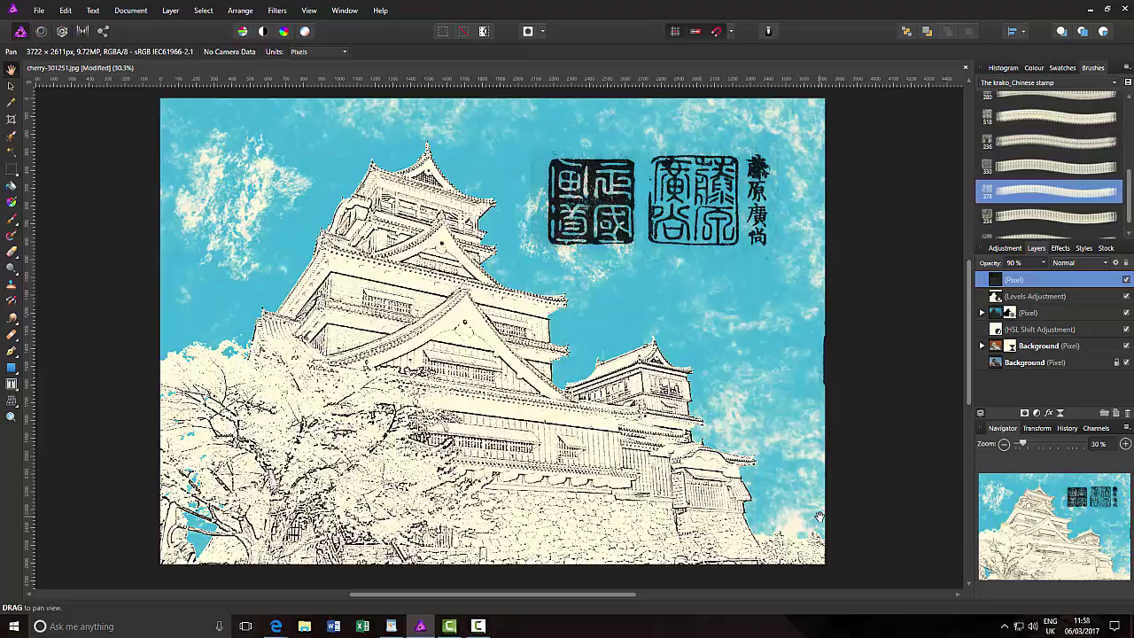
pyautogui.click(995, 314)
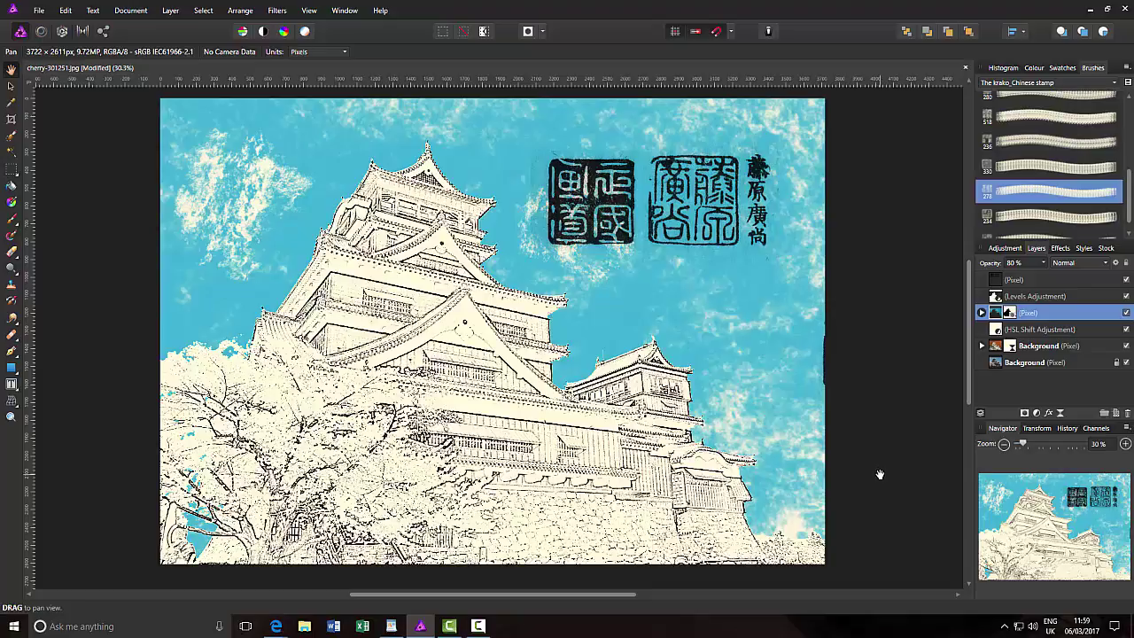
pyautogui.click(1074, 282)
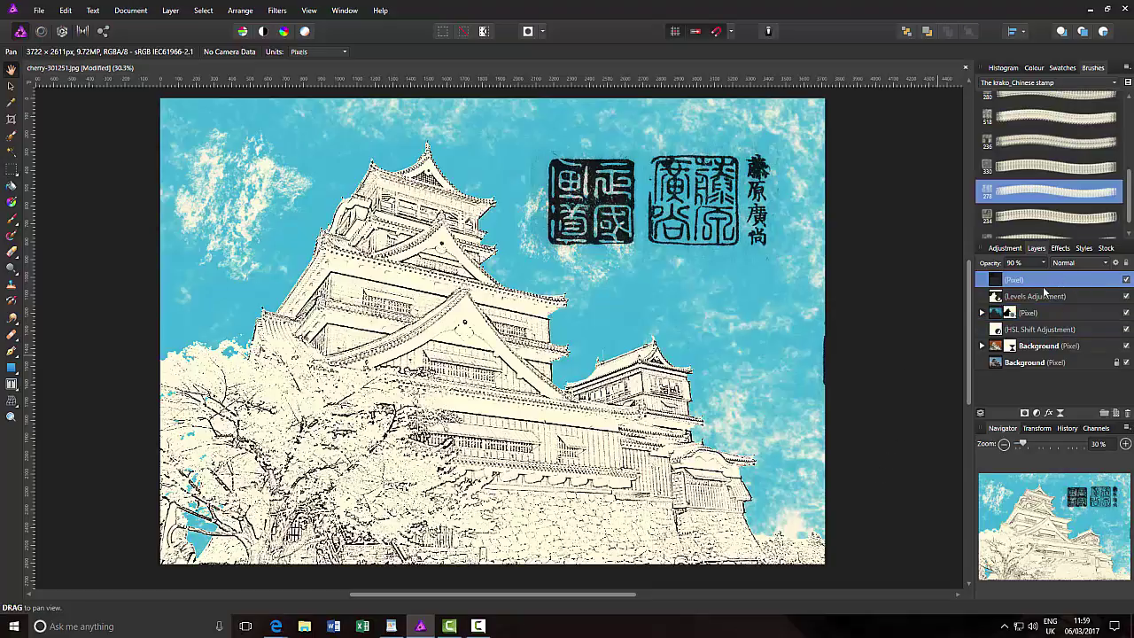
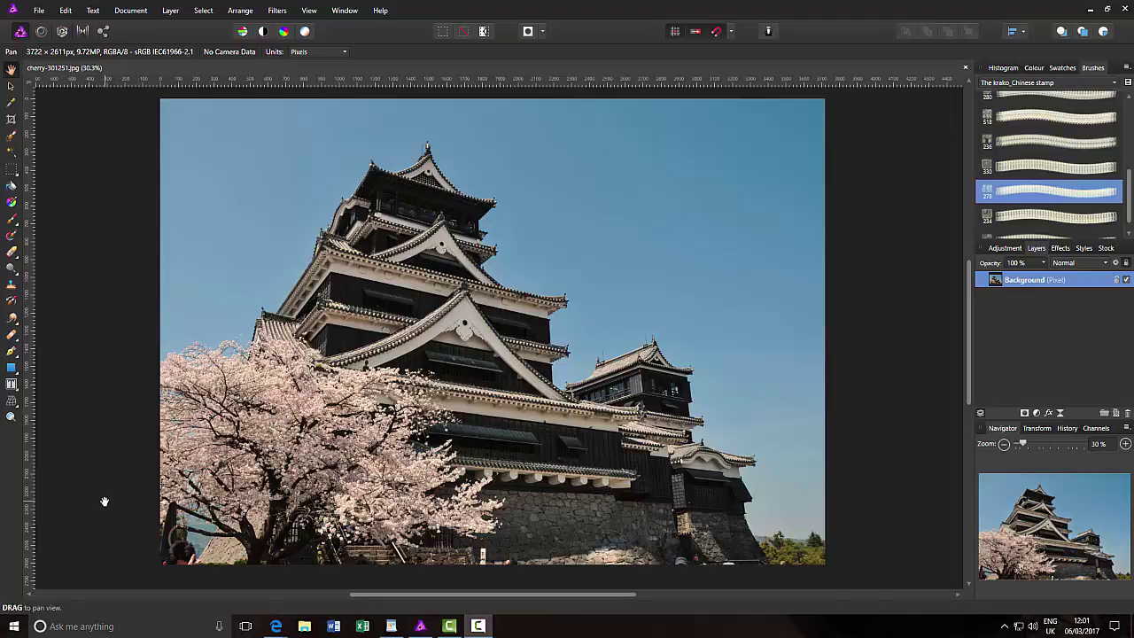
# Switch to the browser to view the YouTube tutorial page "Abstract Ideas (Affinity Photo)", and return to the castle photo in Affinity Photo.
pyautogui.moveTo(275, 626)
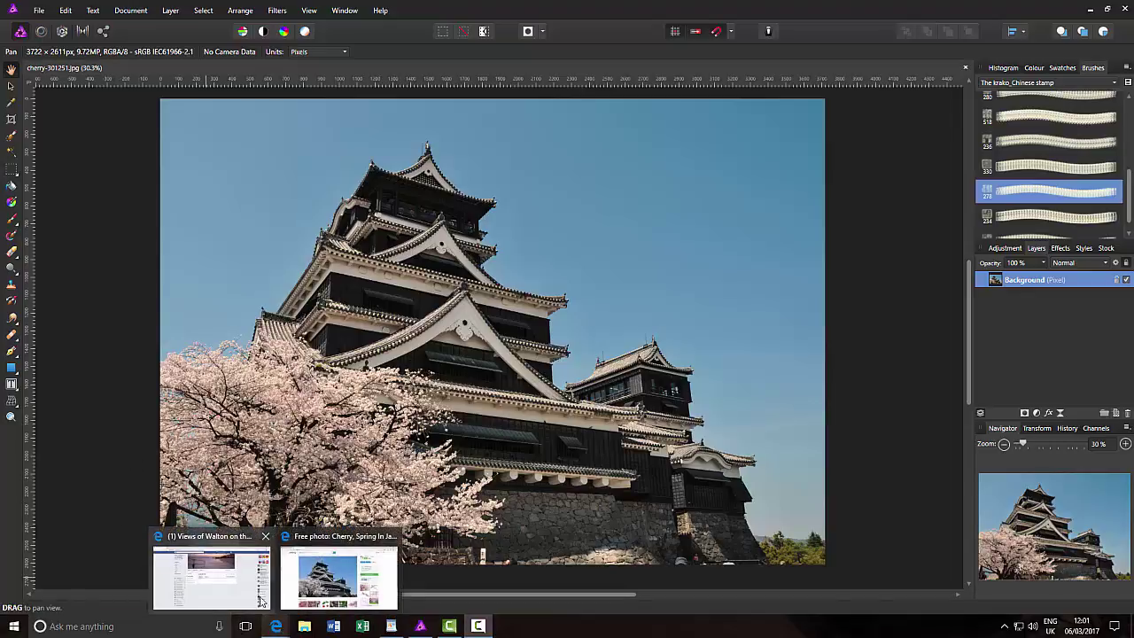
pyautogui.click(207, 539)
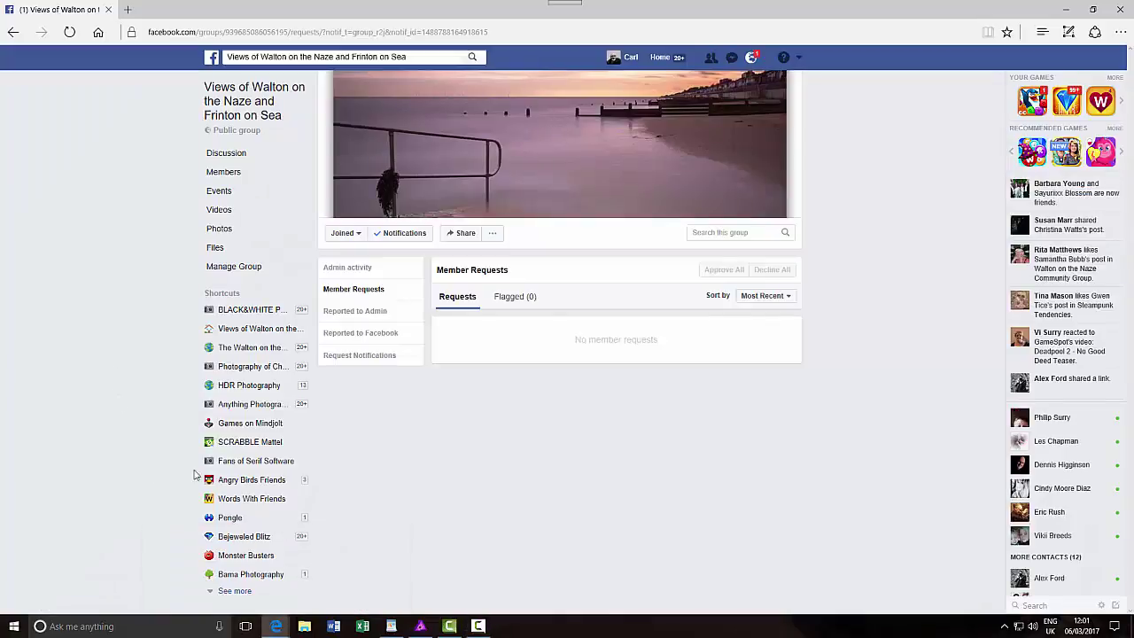
pyautogui.moveTo(275, 626)
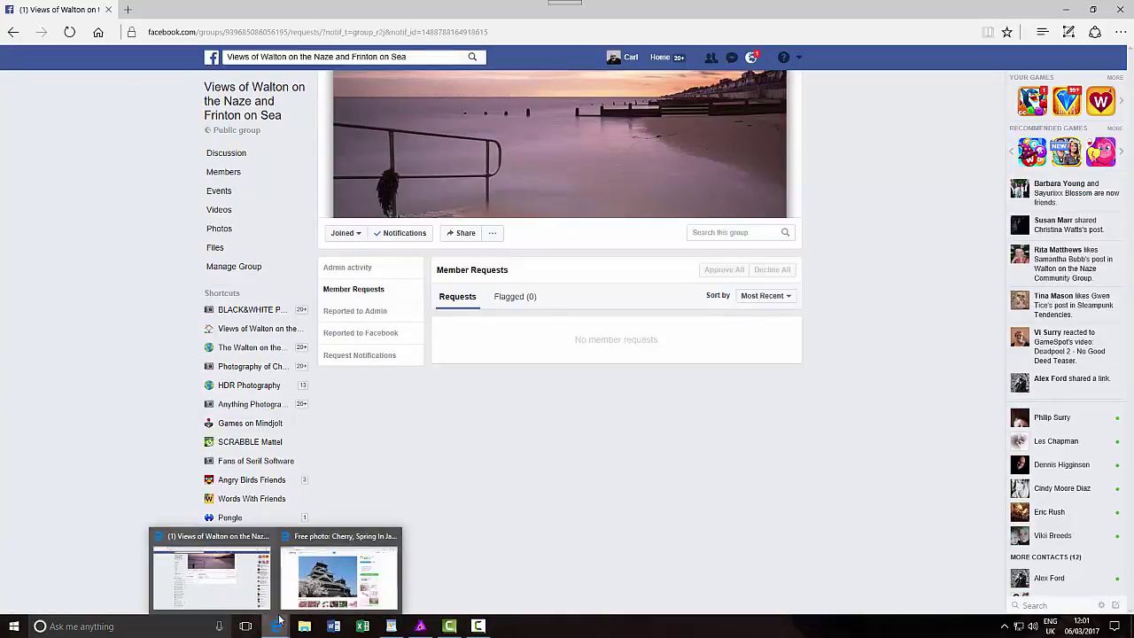
pyautogui.click(288, 585)
pyautogui.click(58, 12)
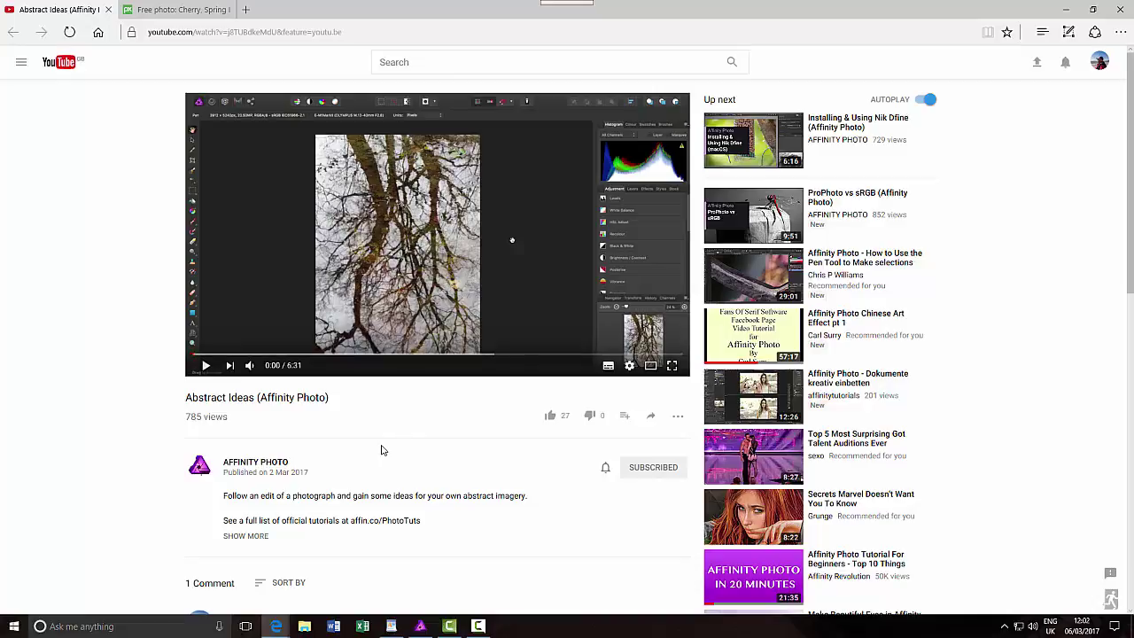
pyautogui.click(420, 626)
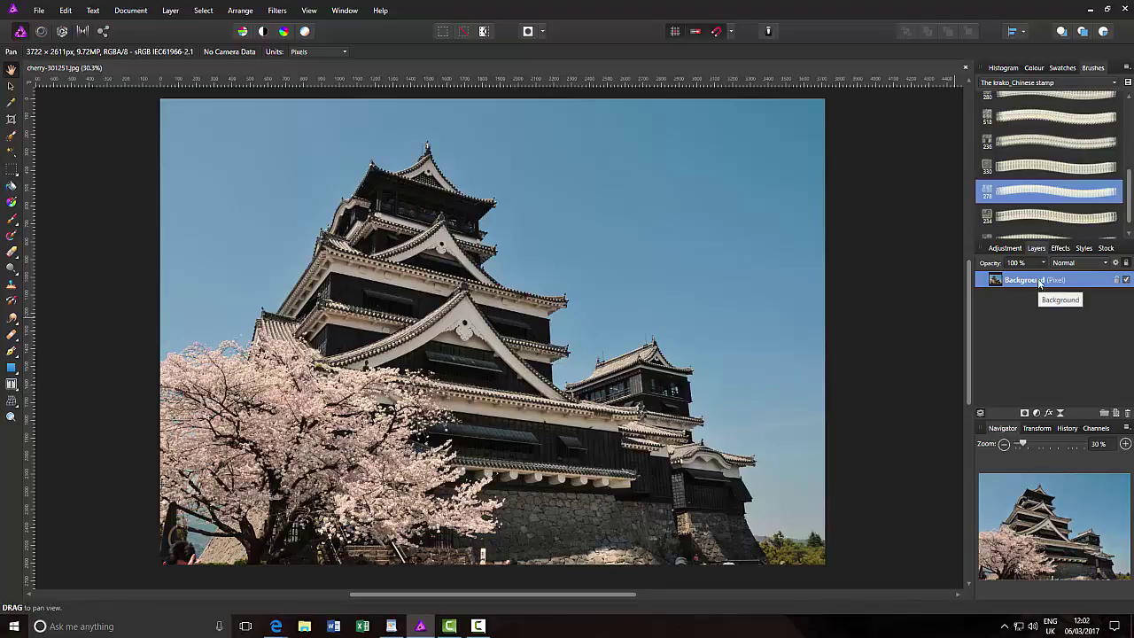
# Add a Black & White adjustment over the castle photo with red and yellow at -200 % and cyan and blue at 300 %.
pyautogui.click(1034, 68)
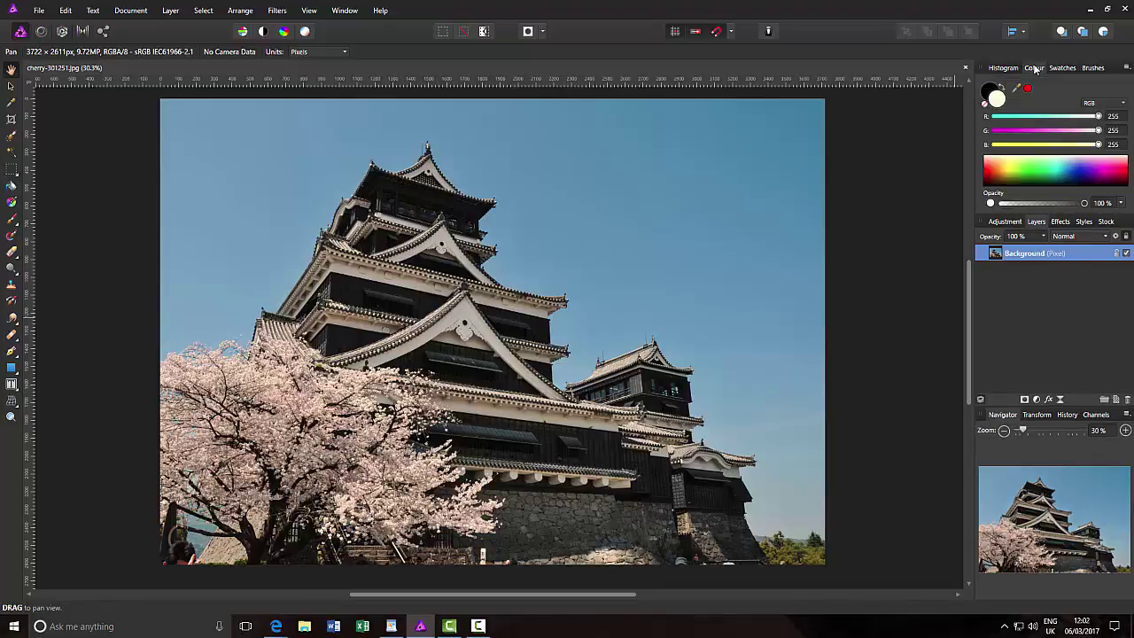
pyautogui.click(1005, 221)
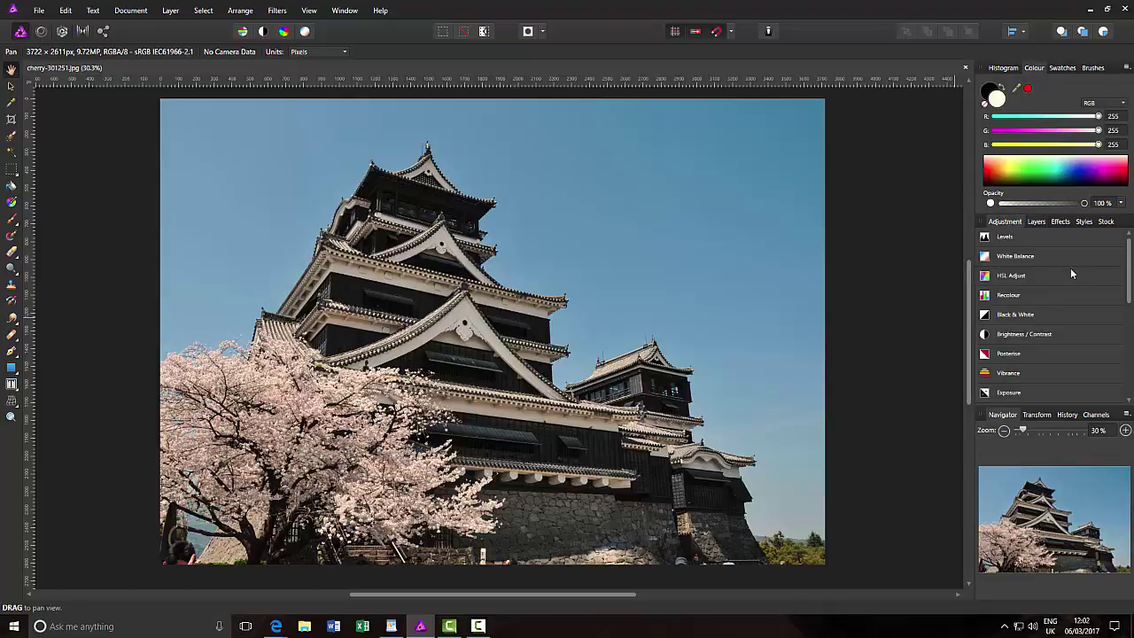
pyautogui.click(1027, 315)
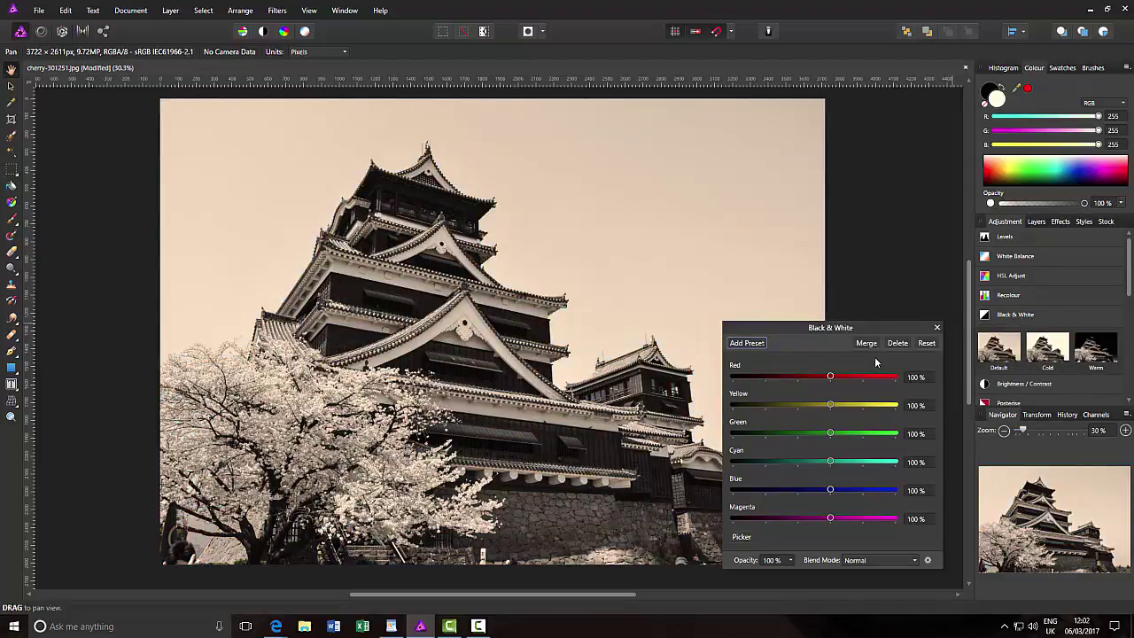
pyautogui.moveTo(831, 378); pyautogui.dragTo(720, 379)
pyautogui.moveTo(830, 405); pyautogui.dragTo(725, 406)
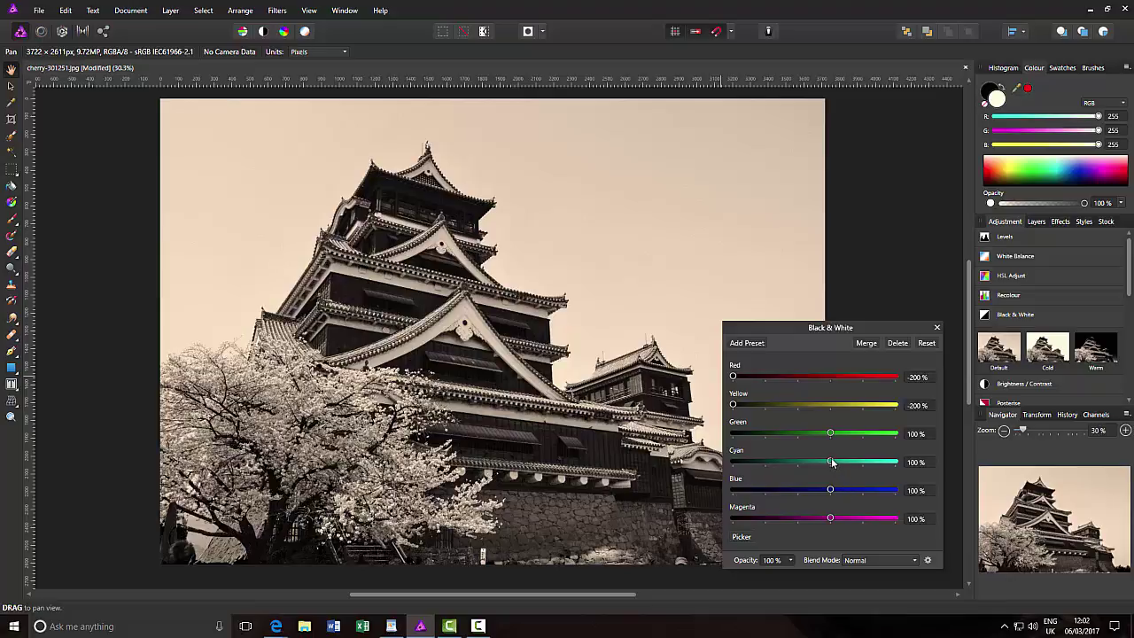
pyautogui.moveTo(832, 462); pyautogui.dragTo(901, 469)
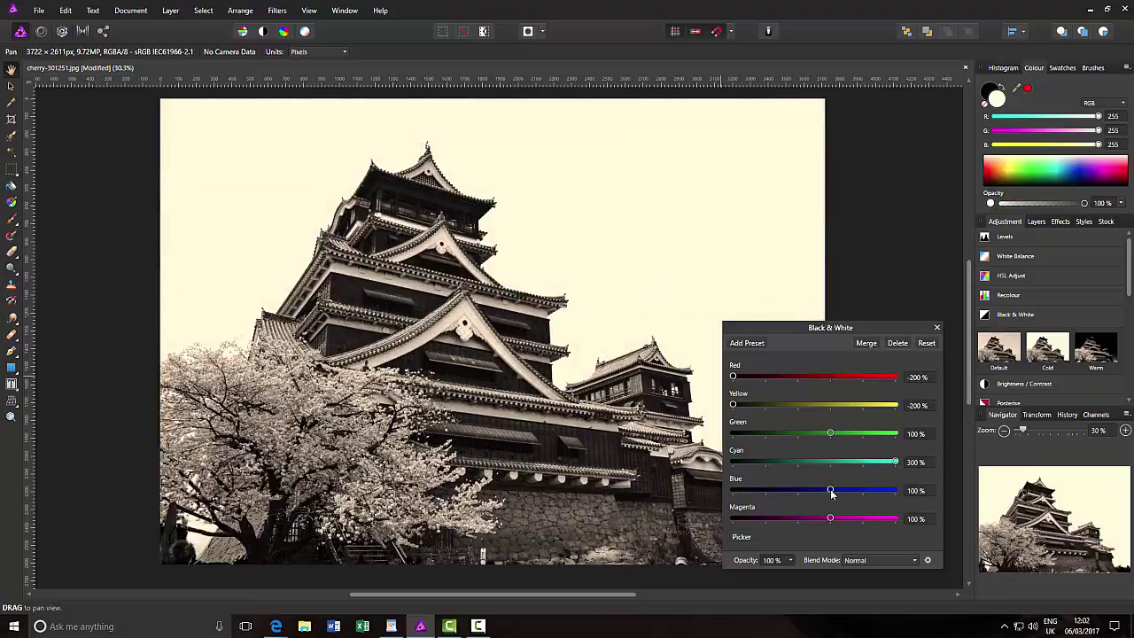
pyautogui.moveTo(831, 490); pyautogui.dragTo(904, 489)
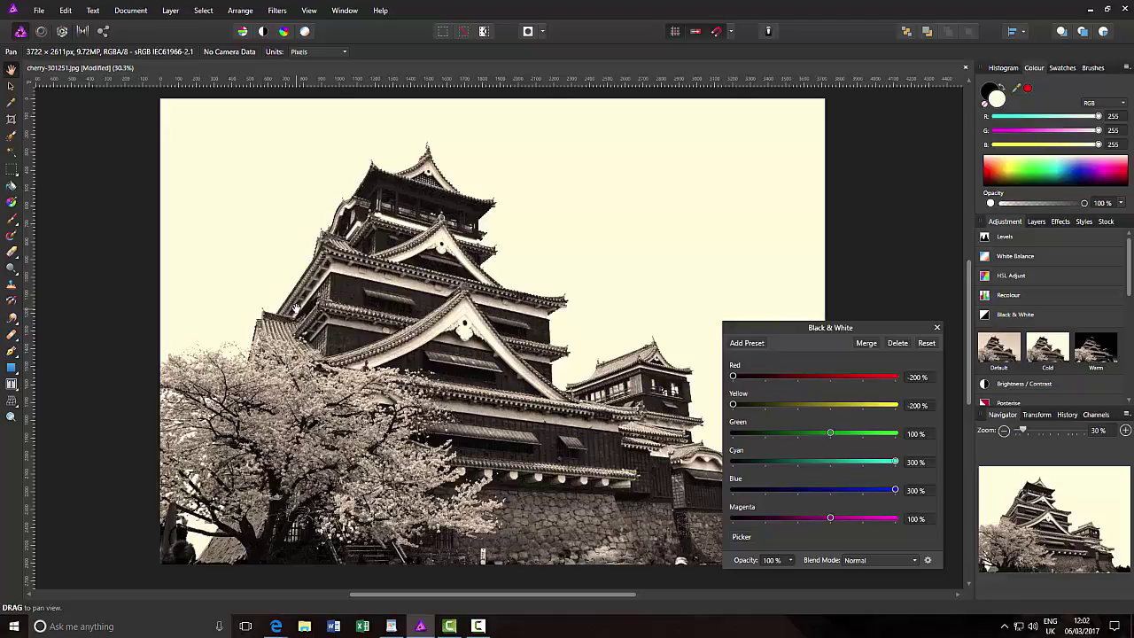
pyautogui.click(937, 327)
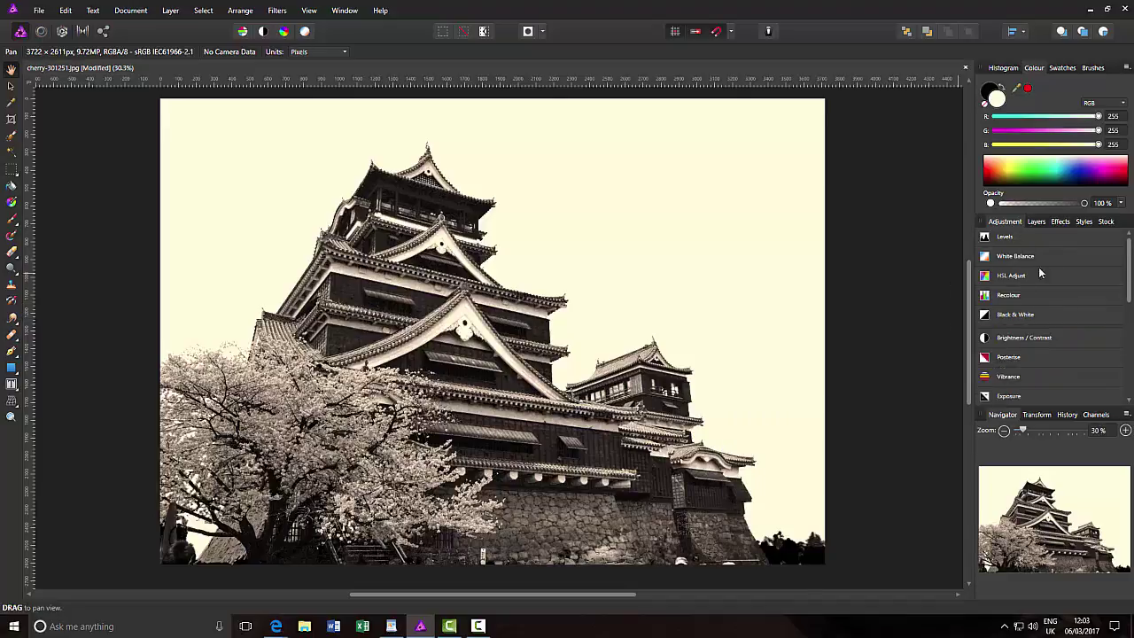
# Set the Black & White adjustment layer's blend mode to Multiply.
pyautogui.click(1036, 221)
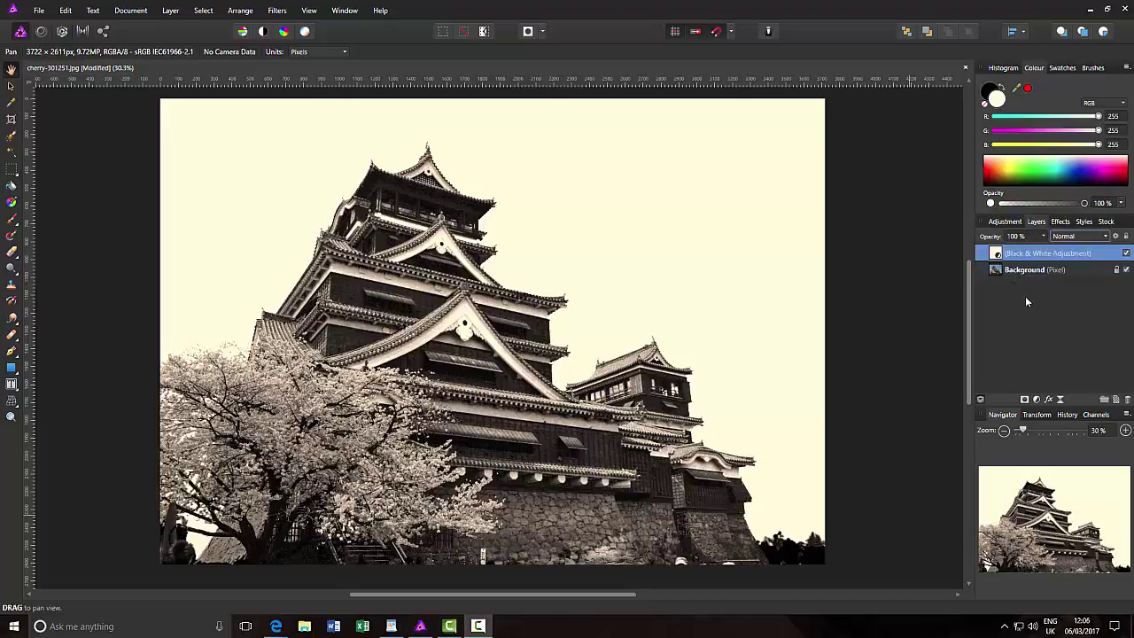
pyautogui.click(1104, 238)
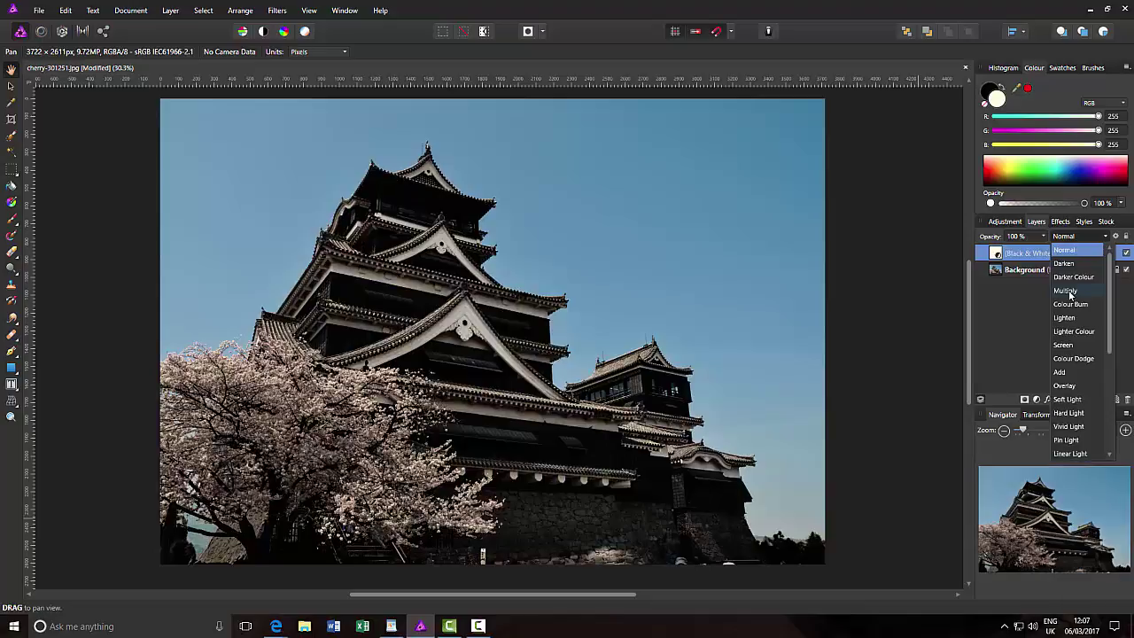
pyautogui.click(1067, 290)
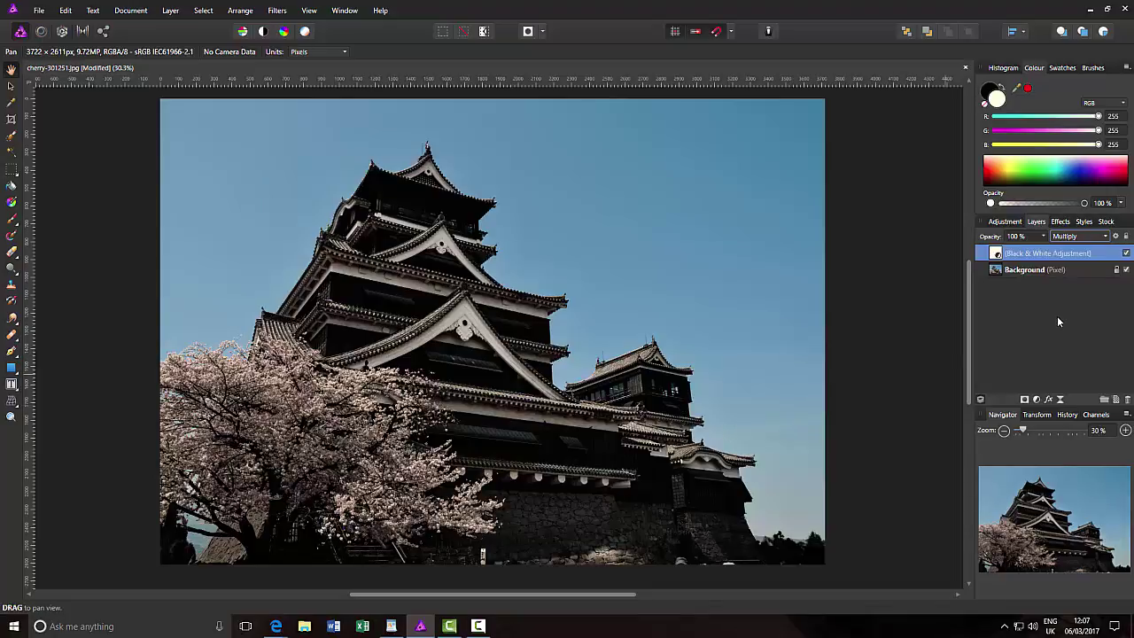
# Add a Recolour adjustment with hue 30° and saturation 44 %.
pyautogui.click(1010, 222)
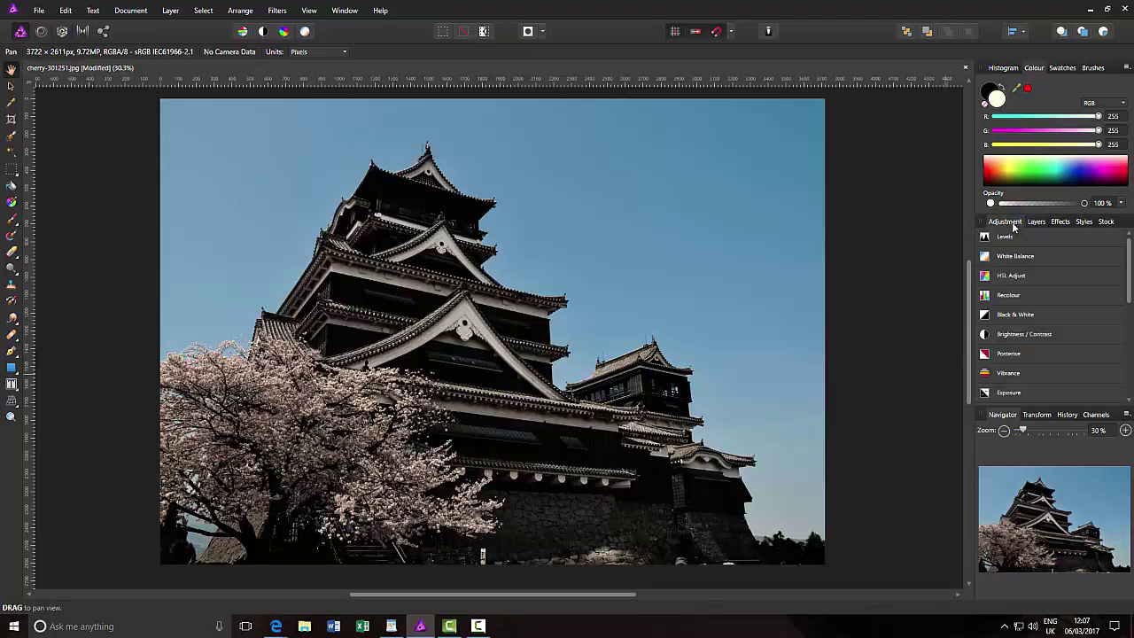
pyautogui.click(1011, 297)
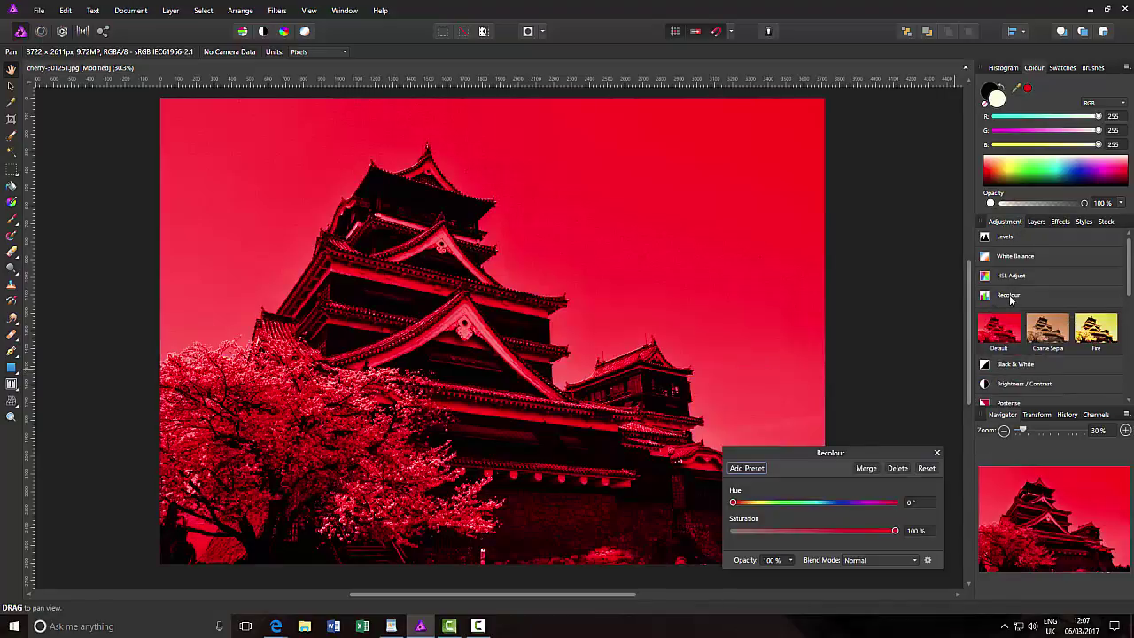
pyautogui.click(911, 503)
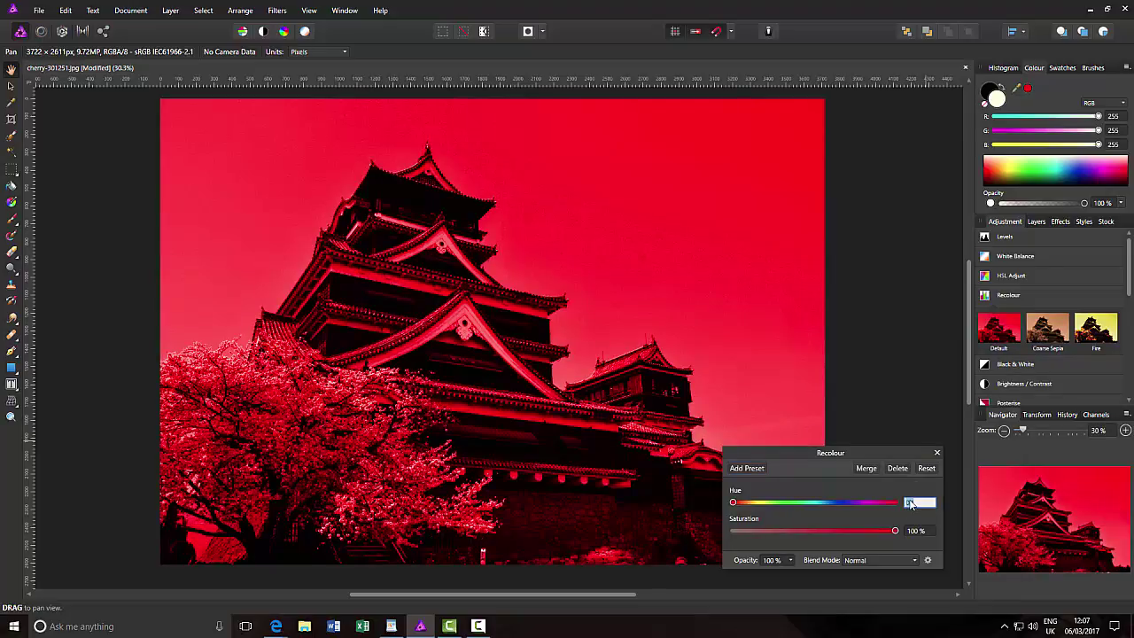
pyautogui.write('30')
pyautogui.click(916, 532)
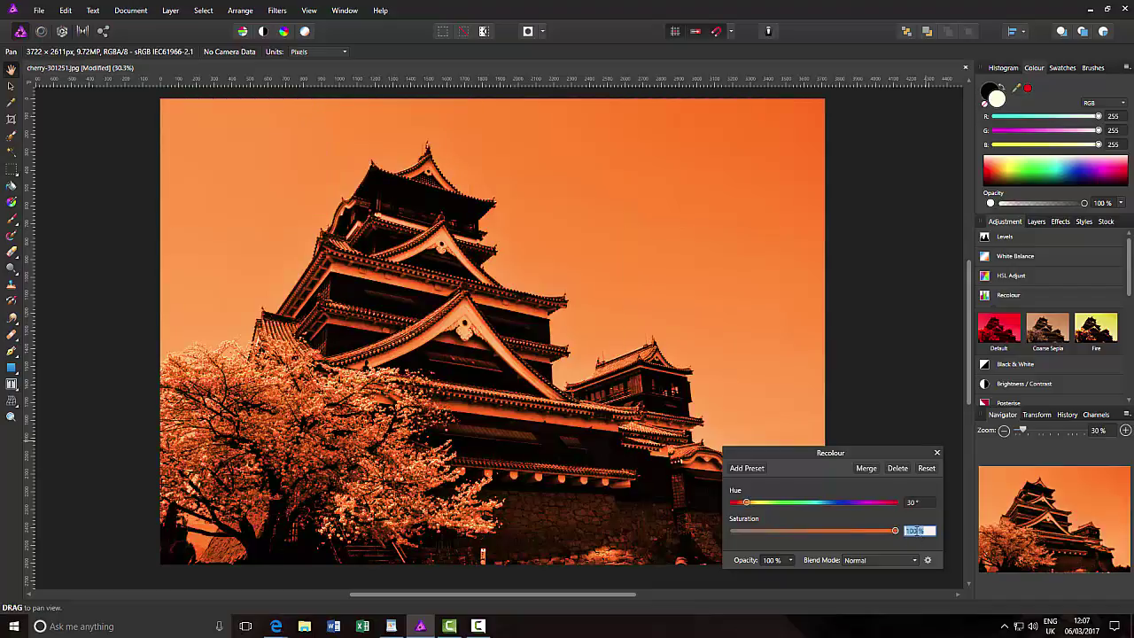
pyautogui.write('44')
pyautogui.click(936, 453)
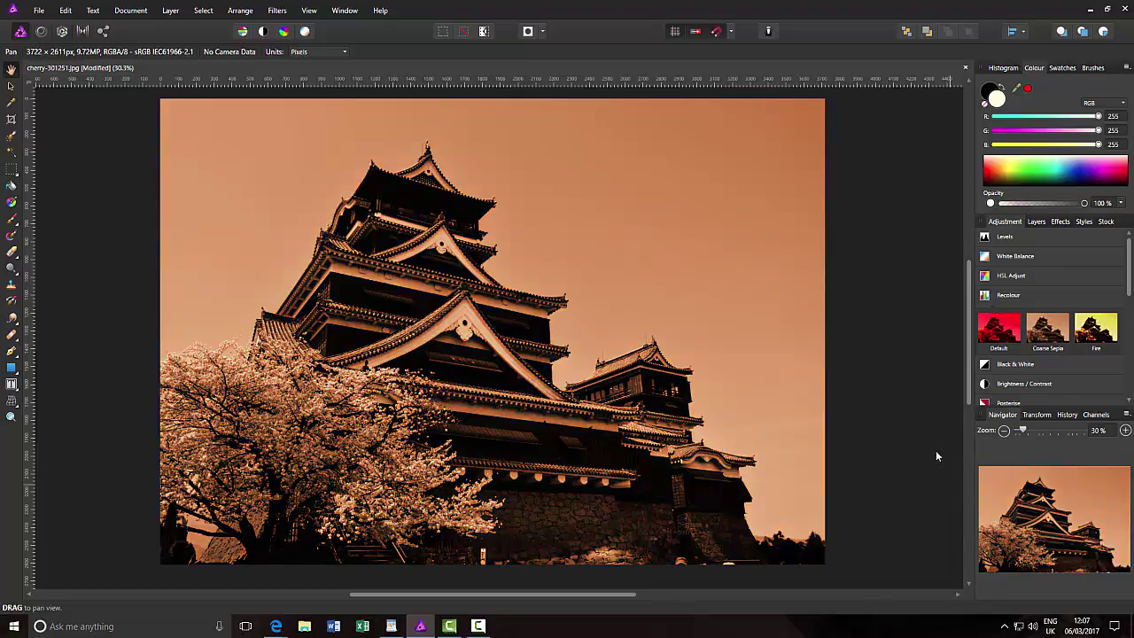
pyautogui.click(1010, 295)
# Set the Recolour adjustment layer's blend mode to Soft Light.
pyautogui.click(1036, 221)
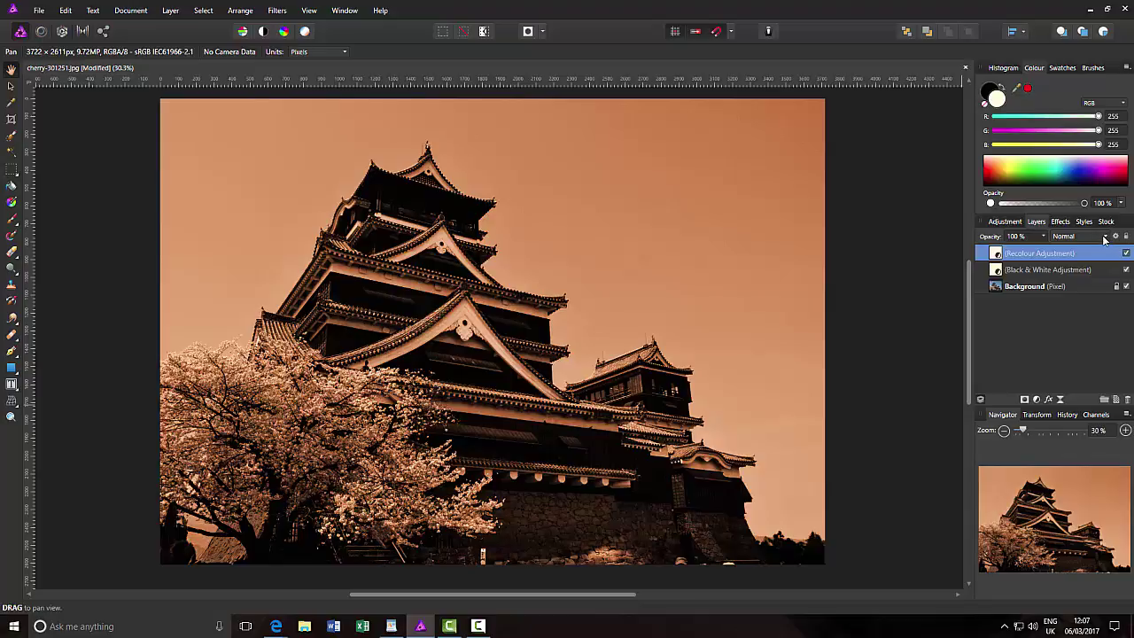
pyautogui.click(1106, 236)
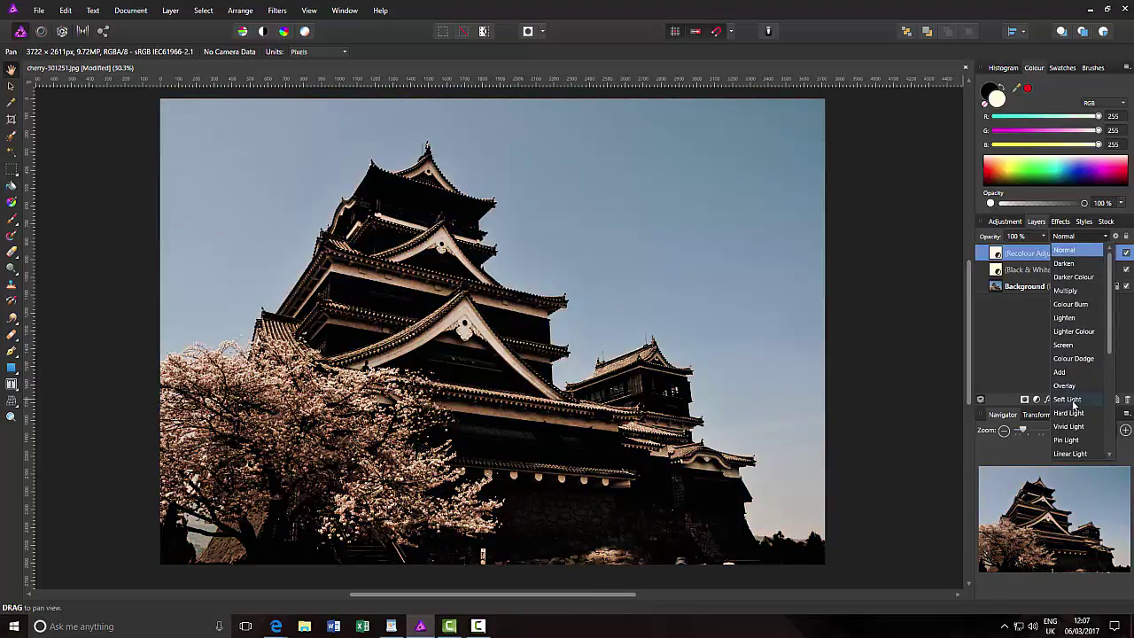
pyautogui.click(1074, 402)
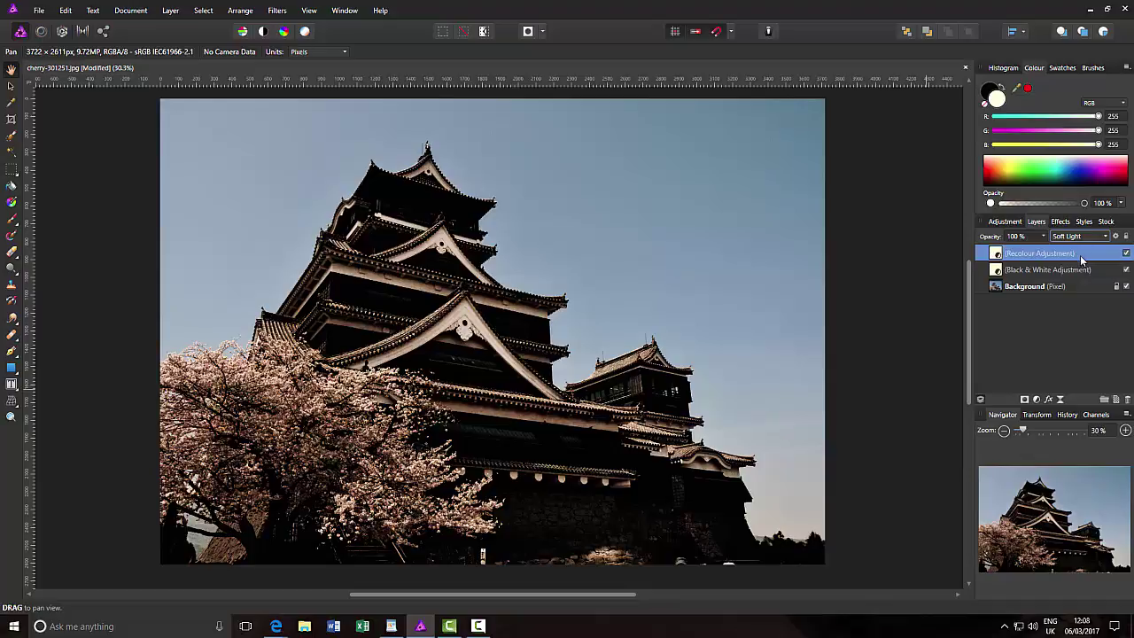
# Add a second Black & White adjustment above the Recolour layer, keeping its default channel values.
pyautogui.click(1006, 221)
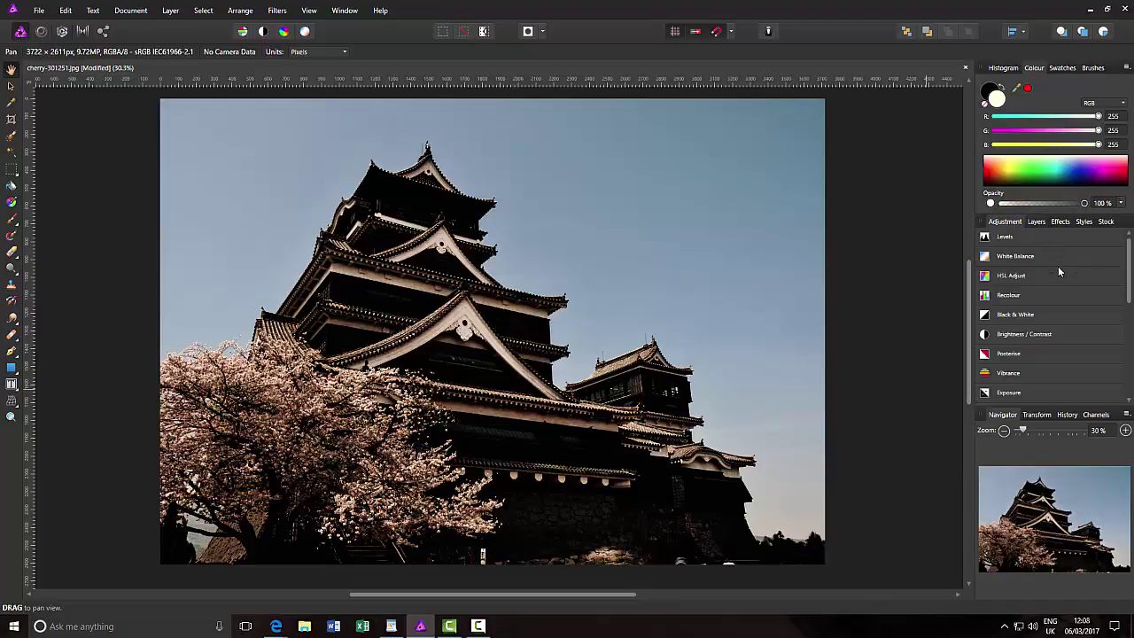
pyautogui.click(1017, 315)
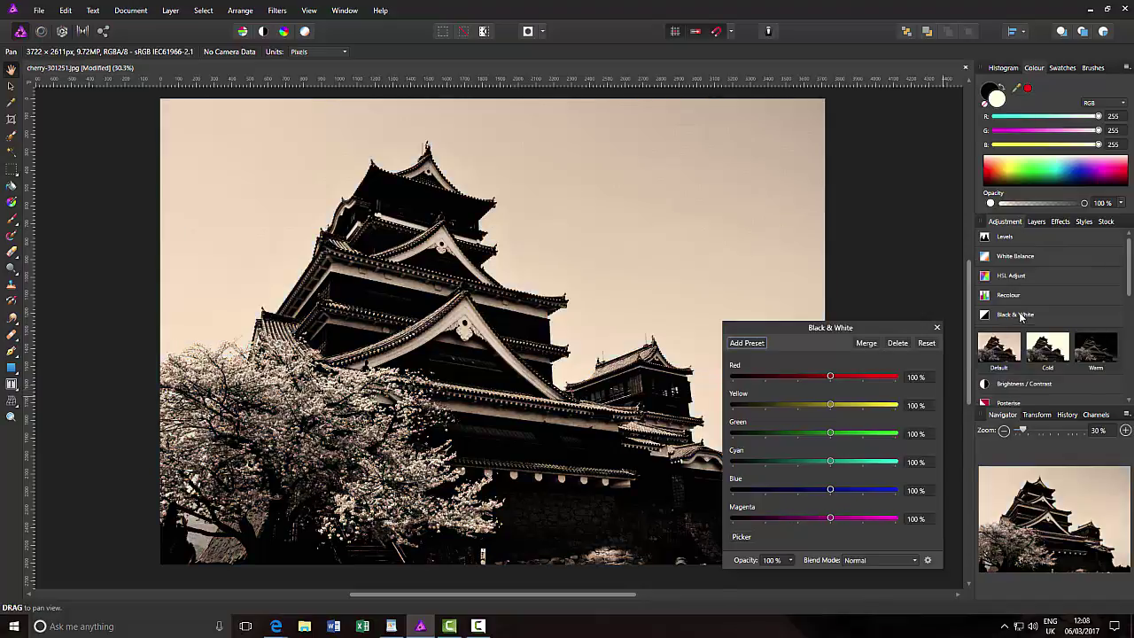
pyautogui.click(936, 327)
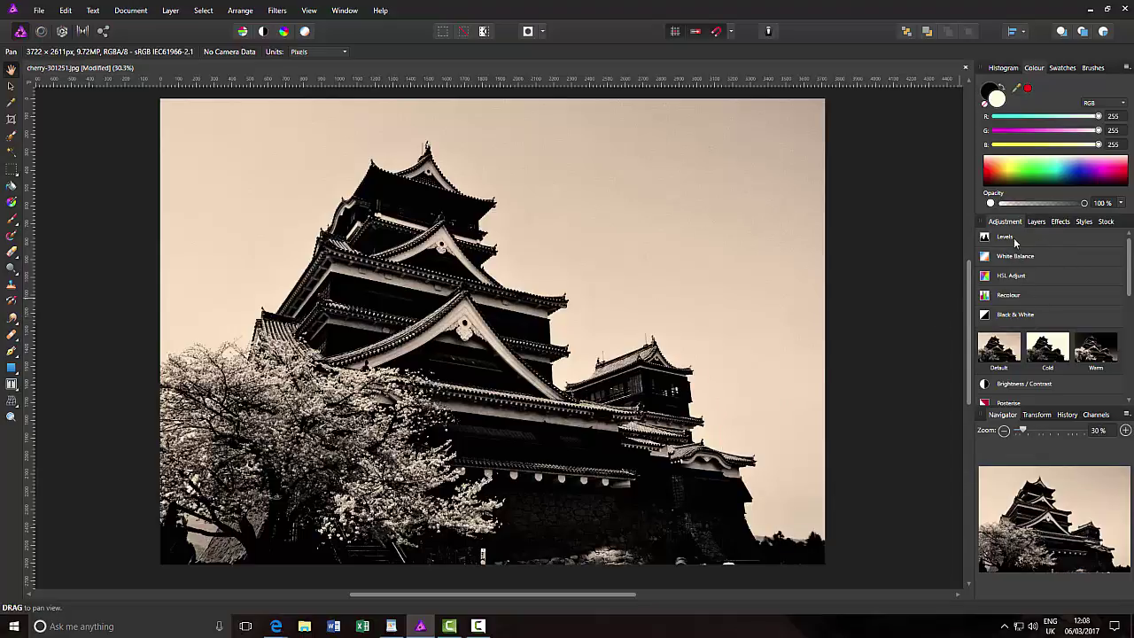
# Add a live Bilateral Blur filter layer to the top Black & White adjustment, keeping its default settings.
pyautogui.click(1035, 221)
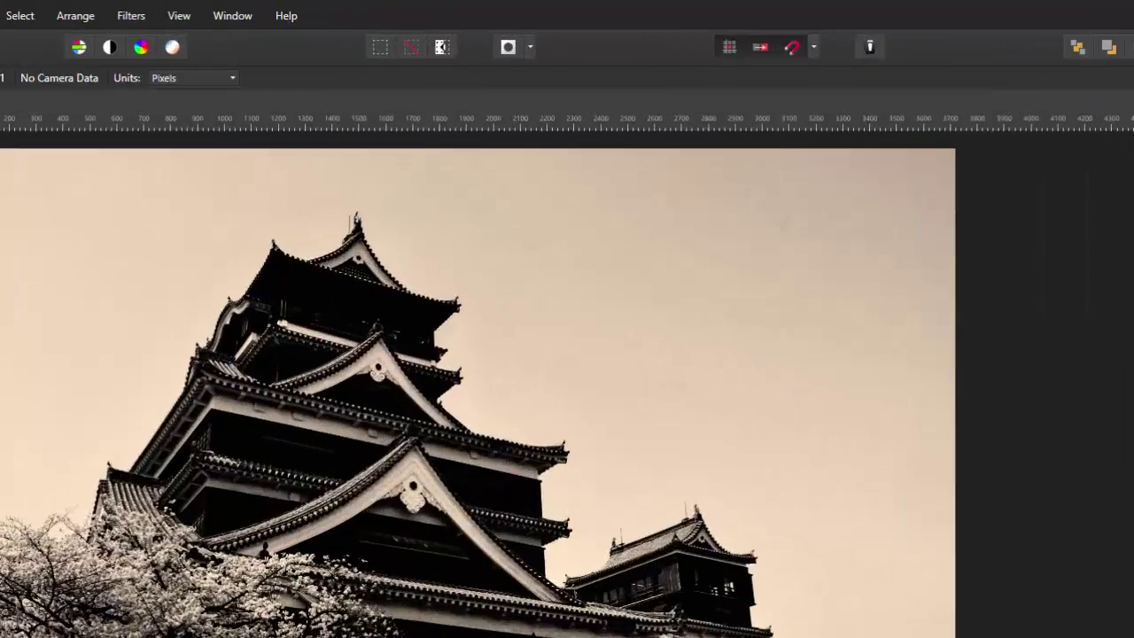
pyautogui.click(51, 36)
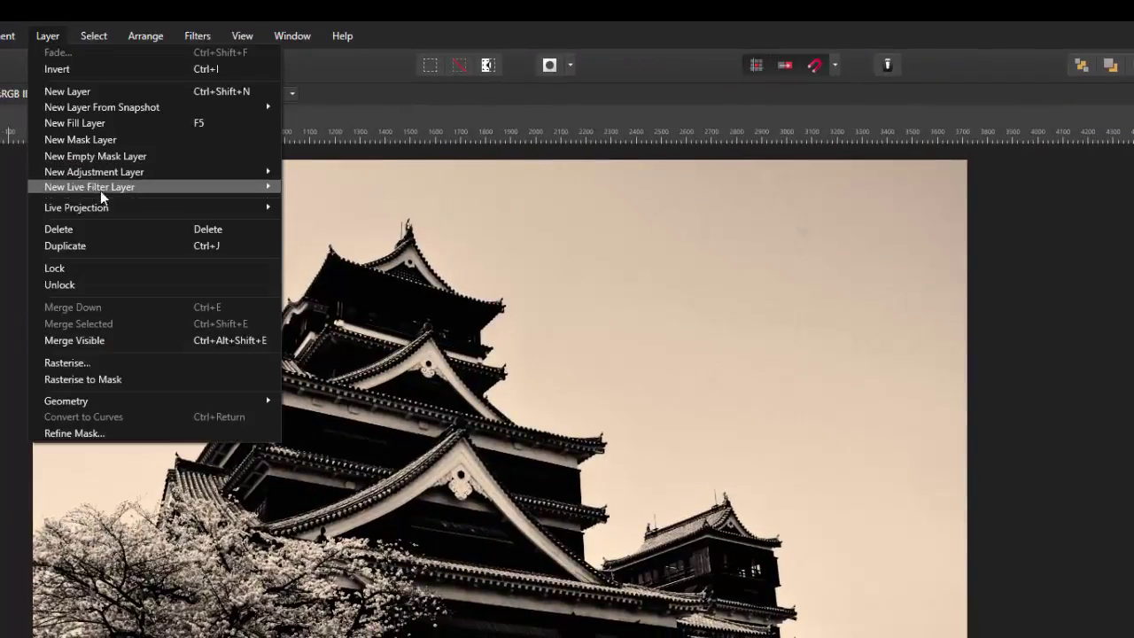
pyautogui.moveTo(174, 187)
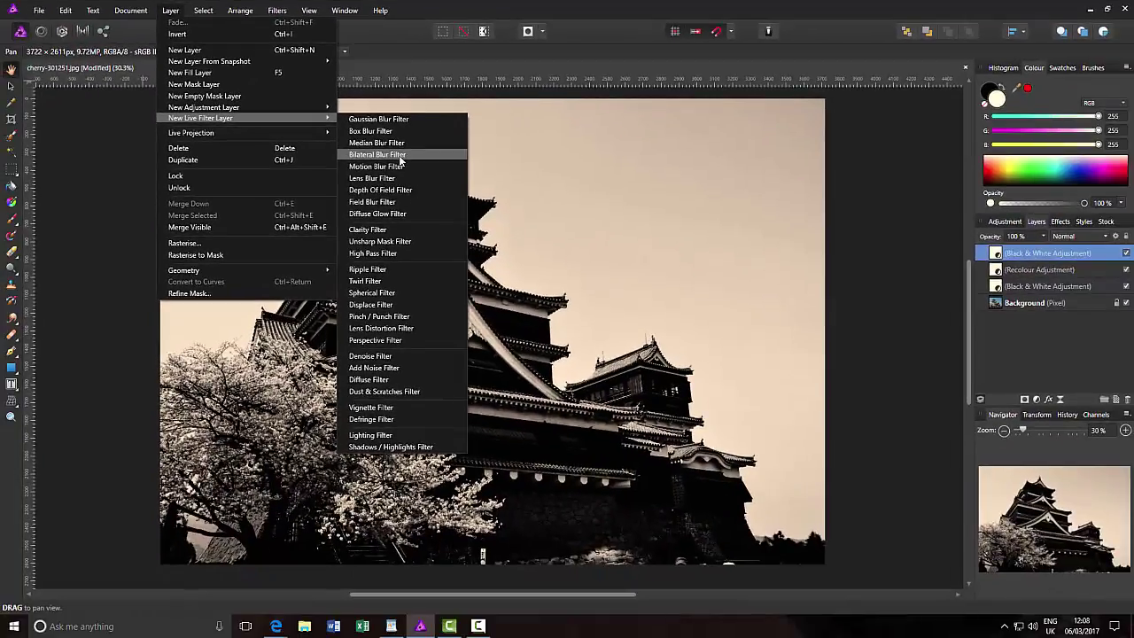
pyautogui.click(381, 211)
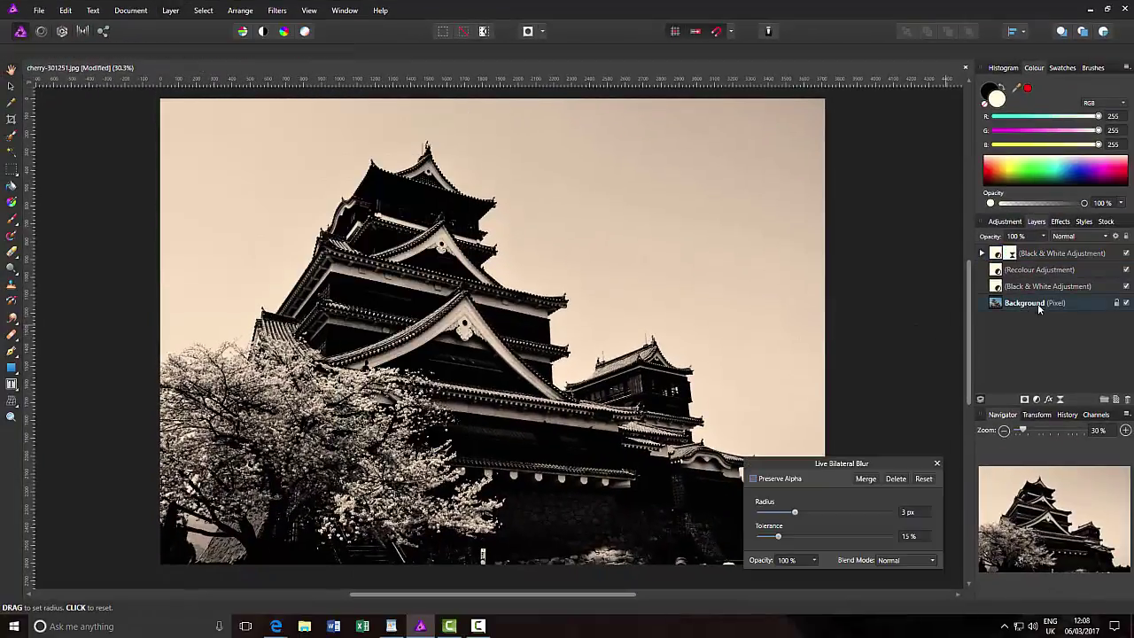
pyautogui.click(938, 465)
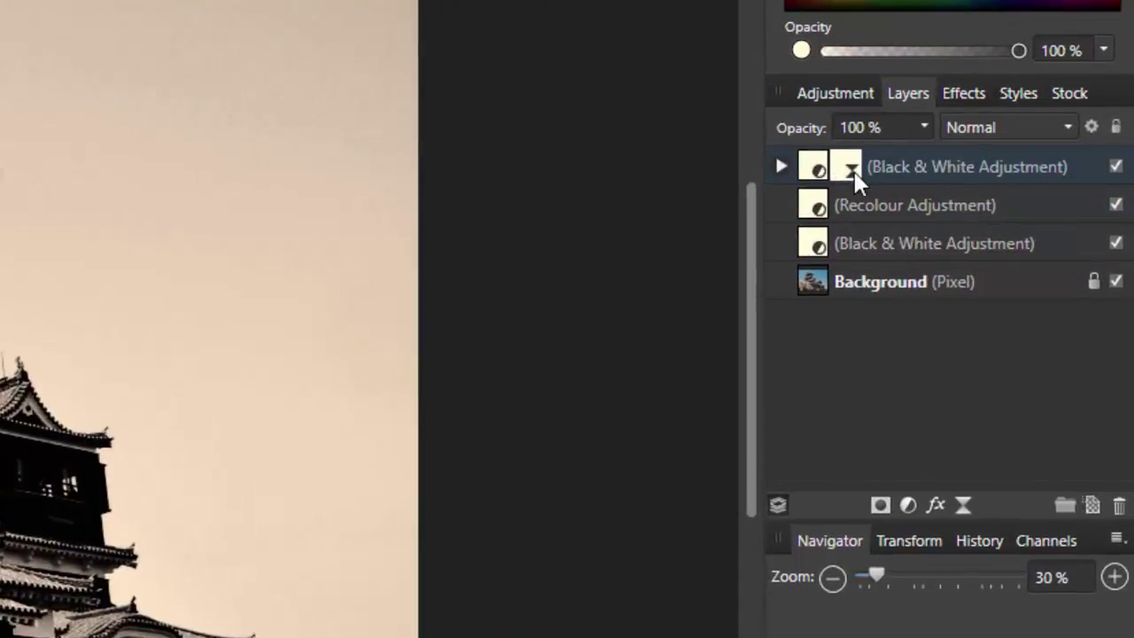
# Move the nested Bilateral Blur layer out of the Black & White adjustment to the top of the layer stack.
pyautogui.click(877, 204)
pyautogui.click(782, 166)
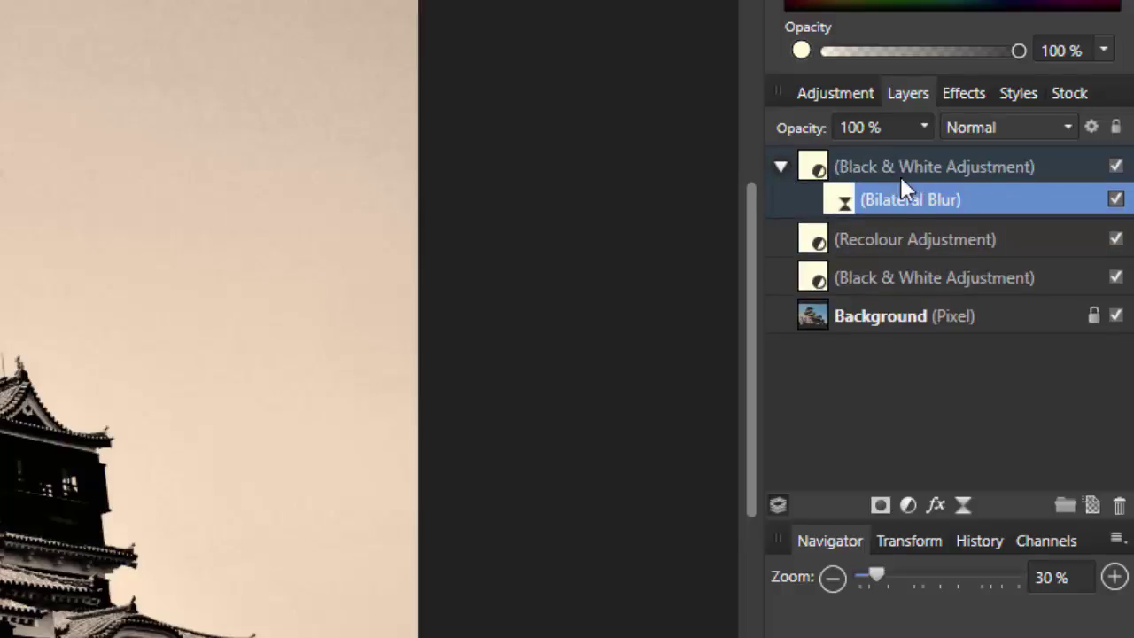
pyautogui.click(781, 166)
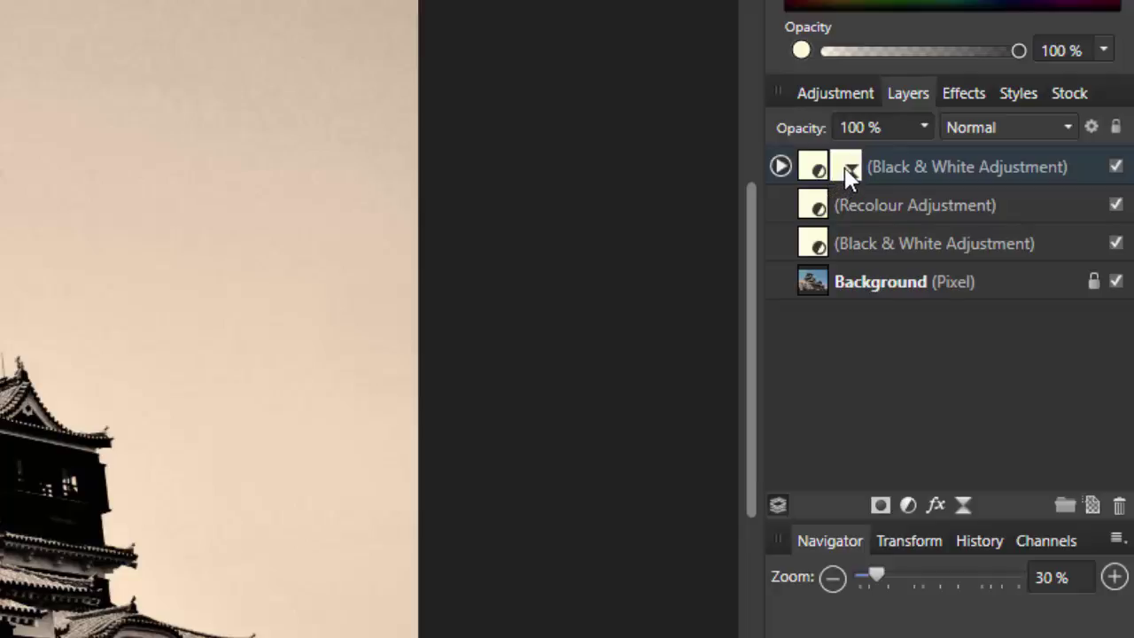
pyautogui.moveTo(845, 167); pyautogui.dragTo(846, 152)
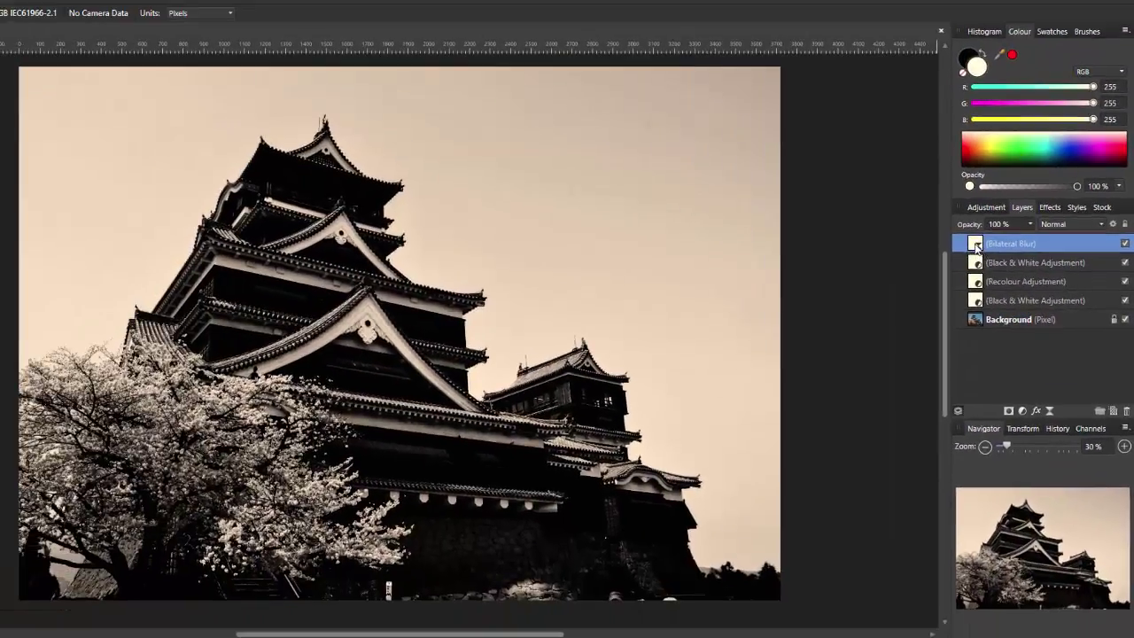
# Set the live Bilateral Blur's radius to 39.8 px and its tolerance to 30 %.
pyautogui.doubleClick(976, 247)
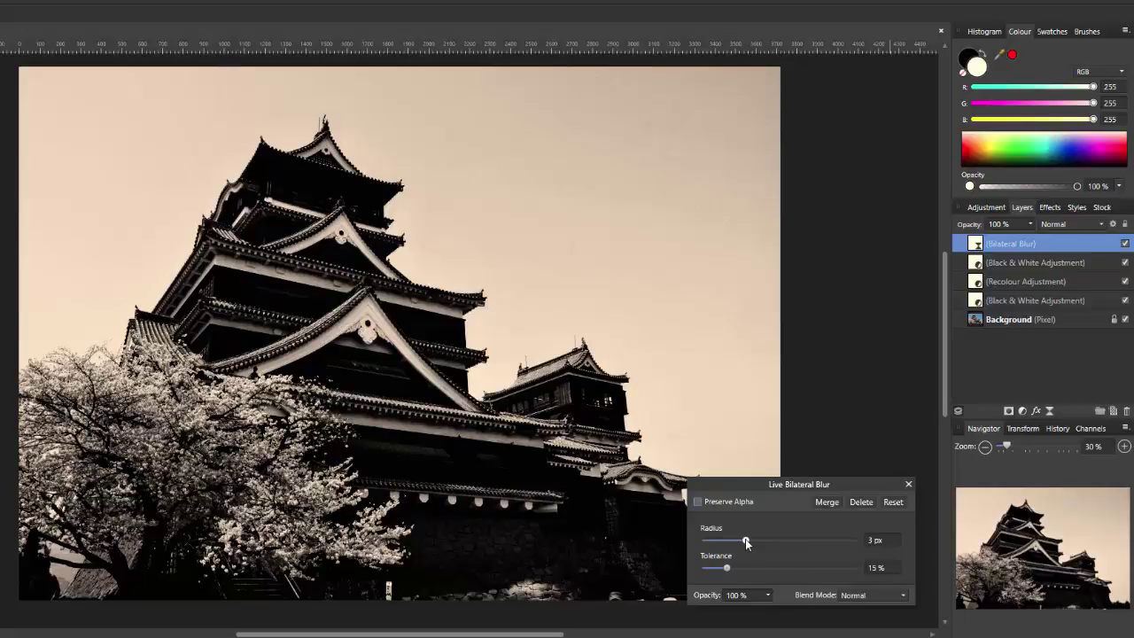
pyautogui.moveTo(745, 540); pyautogui.dragTo(821, 543)
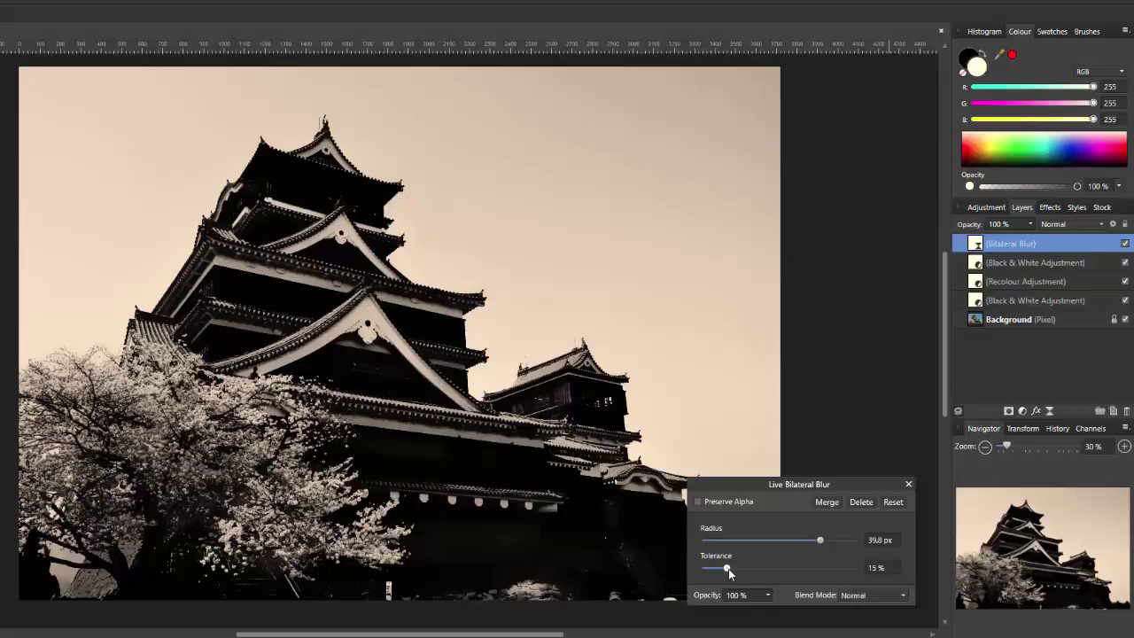
pyautogui.moveTo(728, 568); pyautogui.dragTo(751, 571)
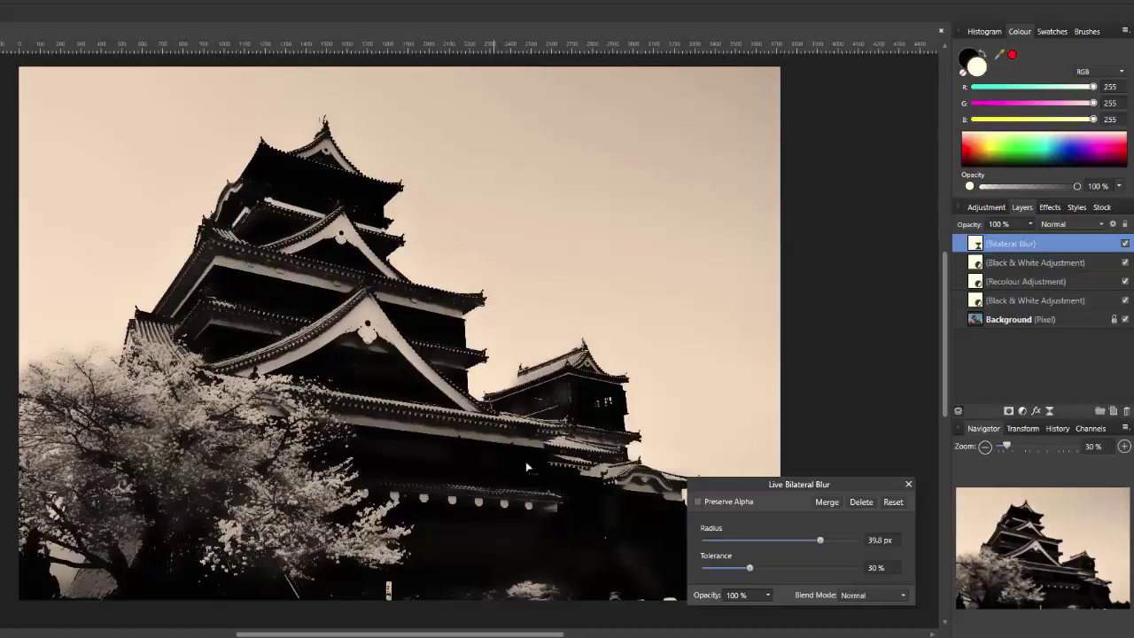
pyautogui.click(908, 483)
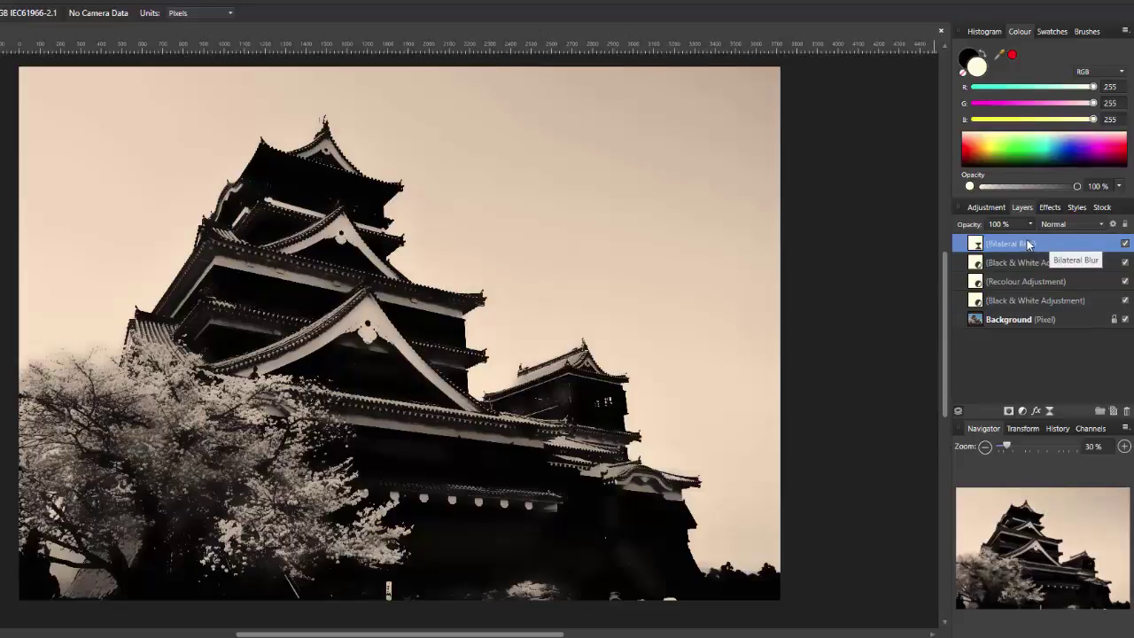
# Add a Brightness / Contrast adjustment with brightness 20 % and contrast -50 %.
pyautogui.click(986, 206)
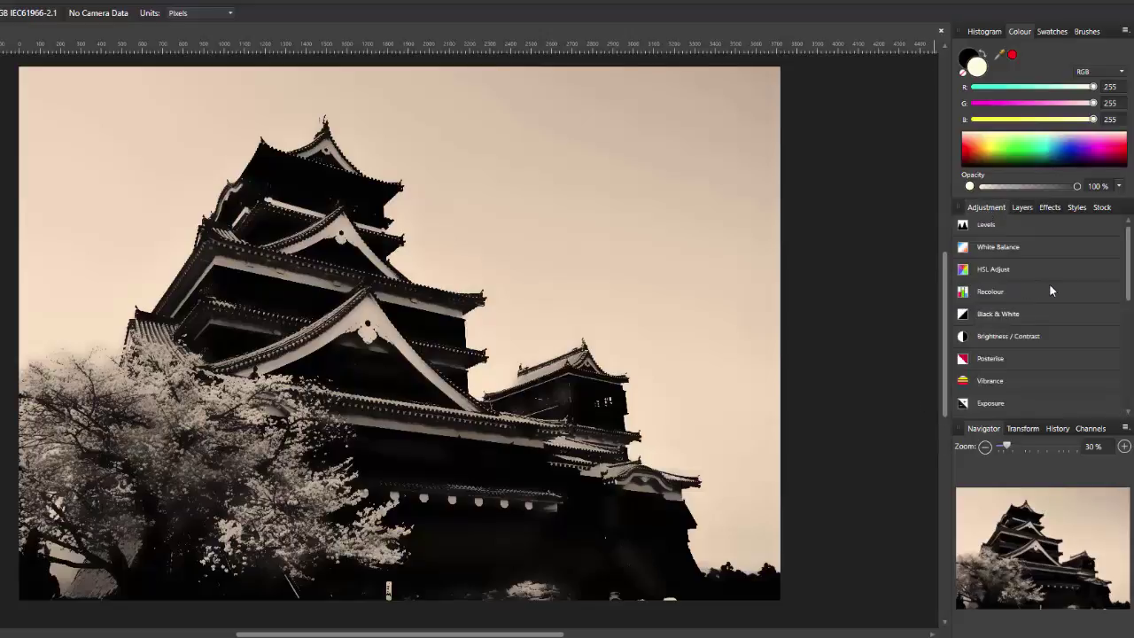
pyautogui.click(1016, 337)
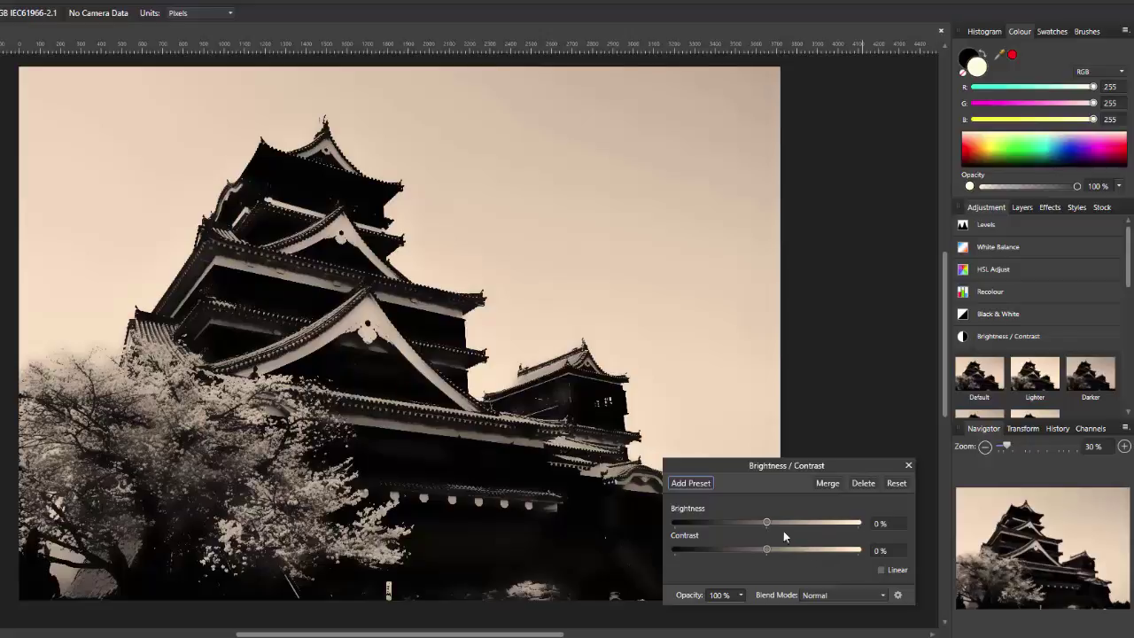
pyautogui.moveTo(768, 523); pyautogui.dragTo(785, 524)
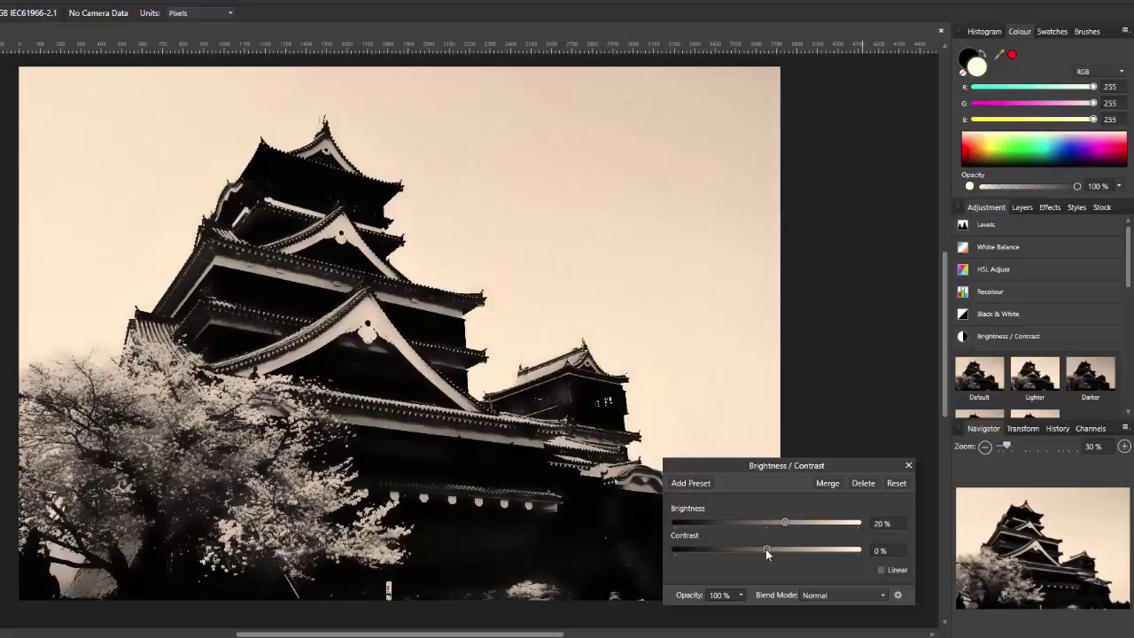
pyautogui.moveTo(764, 547); pyautogui.dragTo(722, 547)
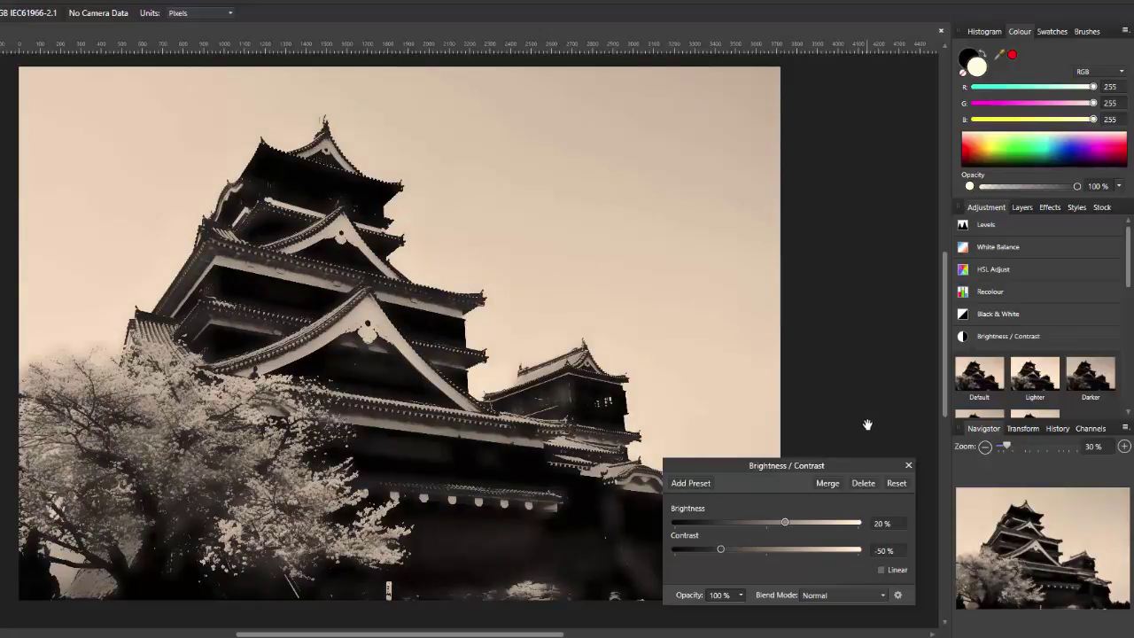
pyautogui.click(908, 467)
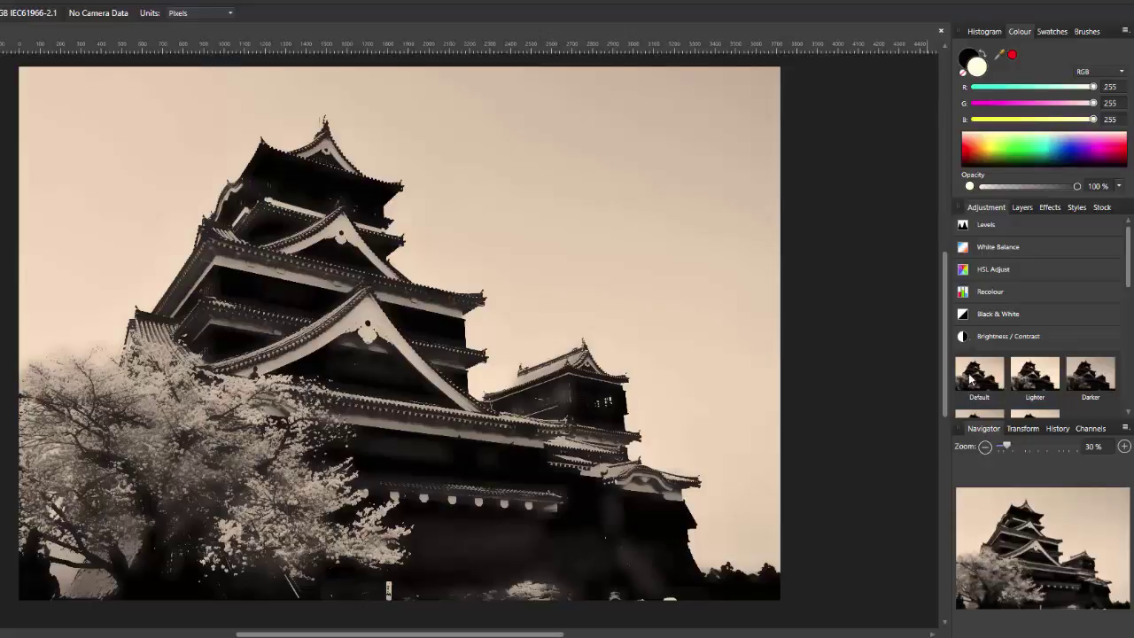
# Merge all visible layers into a new pixel layer above the Brightness / Contrast adjustment and check it by toggling its visibility.
pyautogui.click(1023, 207)
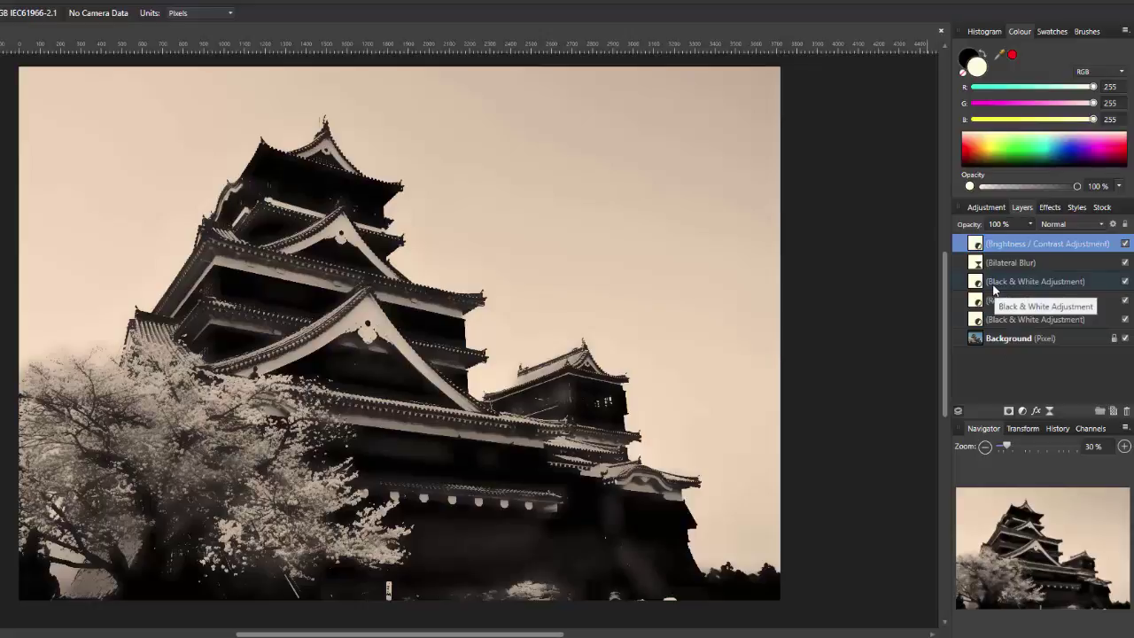
pyautogui.rightClick(1050, 241)
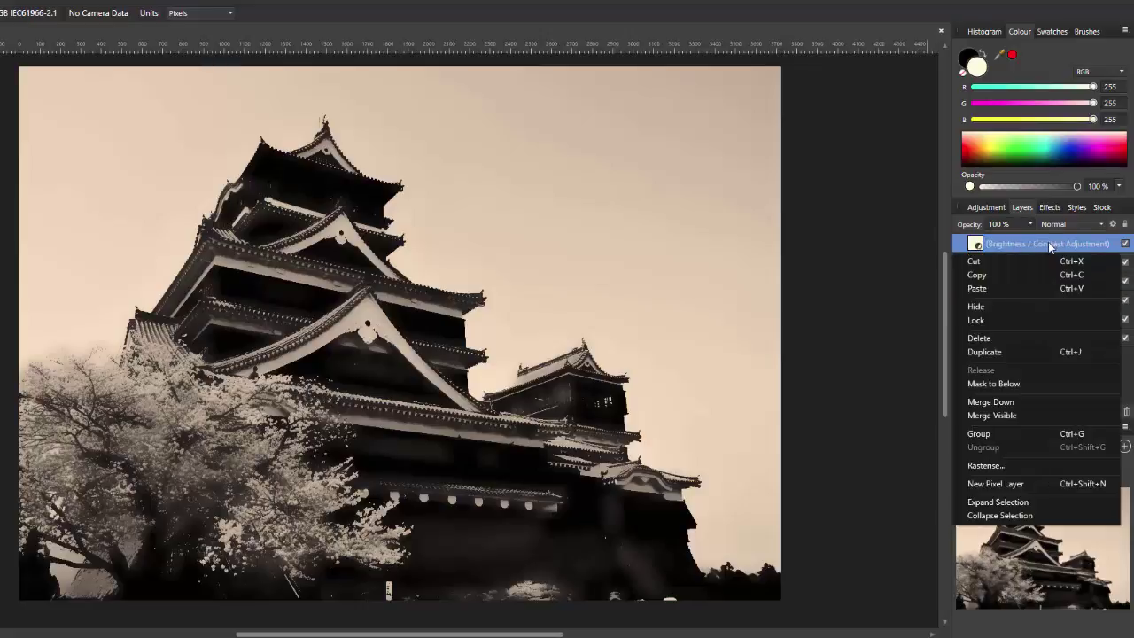
pyautogui.click(1006, 417)
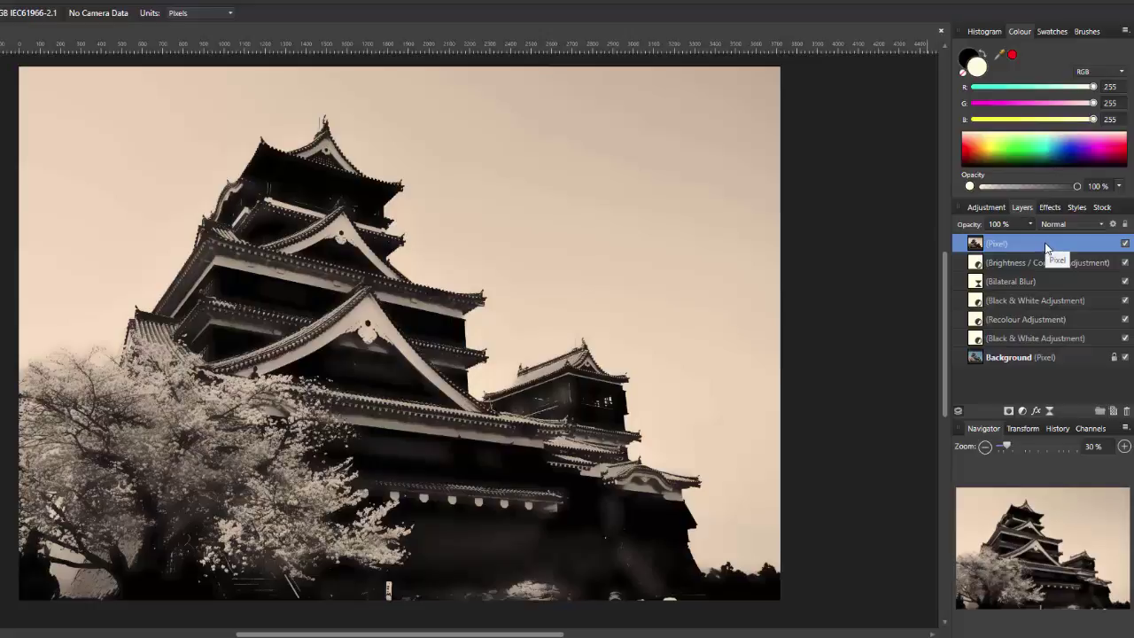
pyautogui.click(1126, 244)
pyautogui.click(1126, 243)
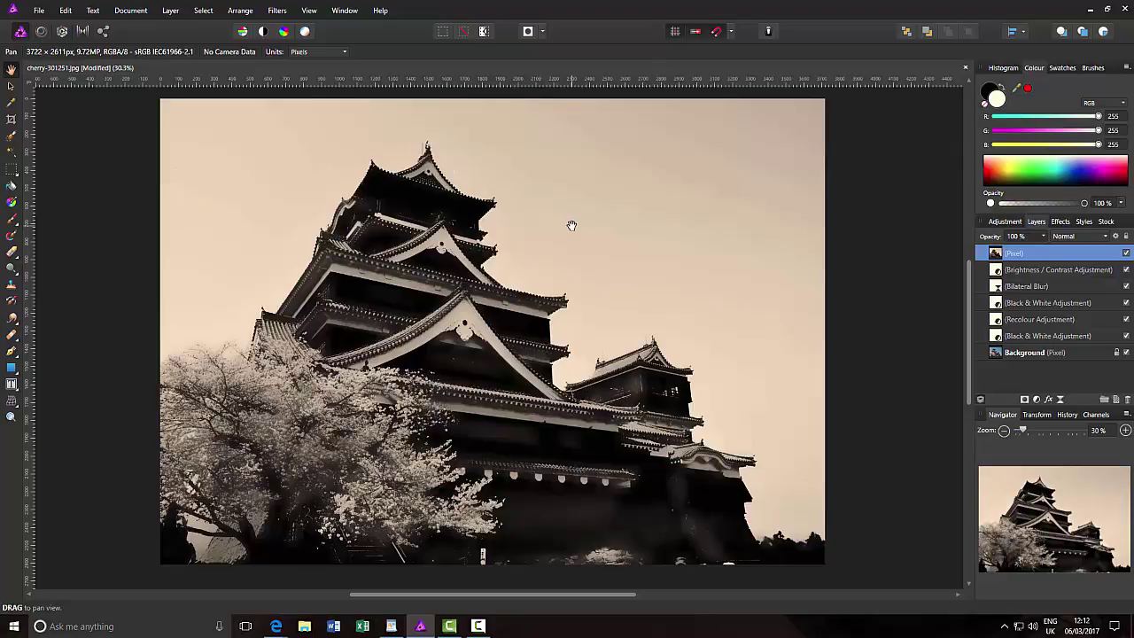
# Flood-select the sky on the merged pixel layer at 9 % tolerance, adding the darker upper-right part to the selection.
pyautogui.click(10, 152)
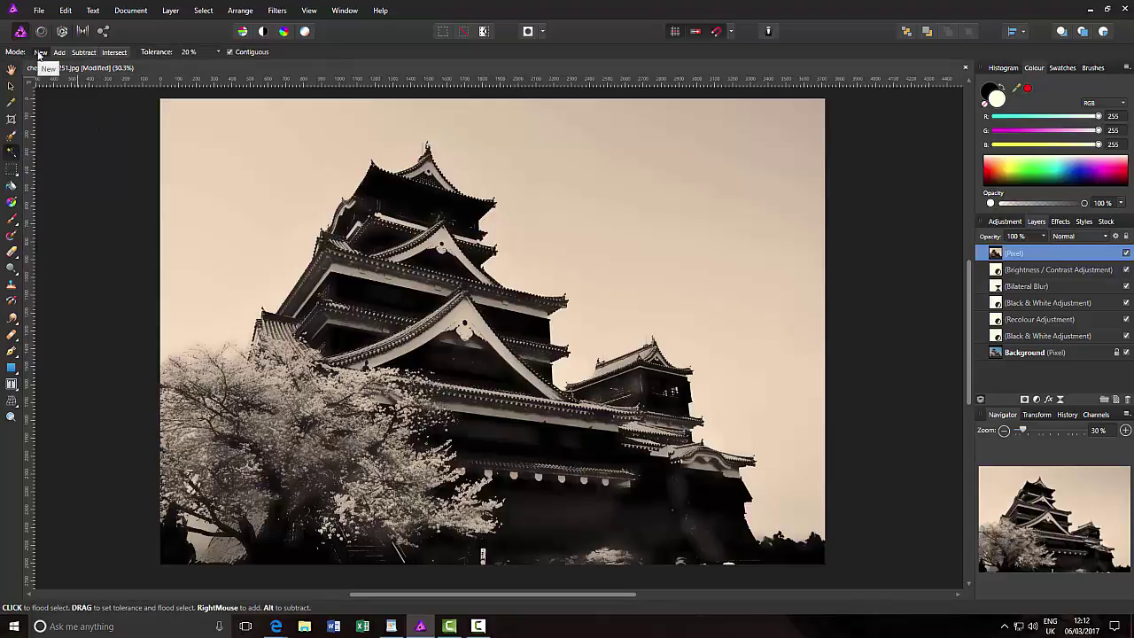
pyautogui.click(217, 51)
pyautogui.click(713, 226)
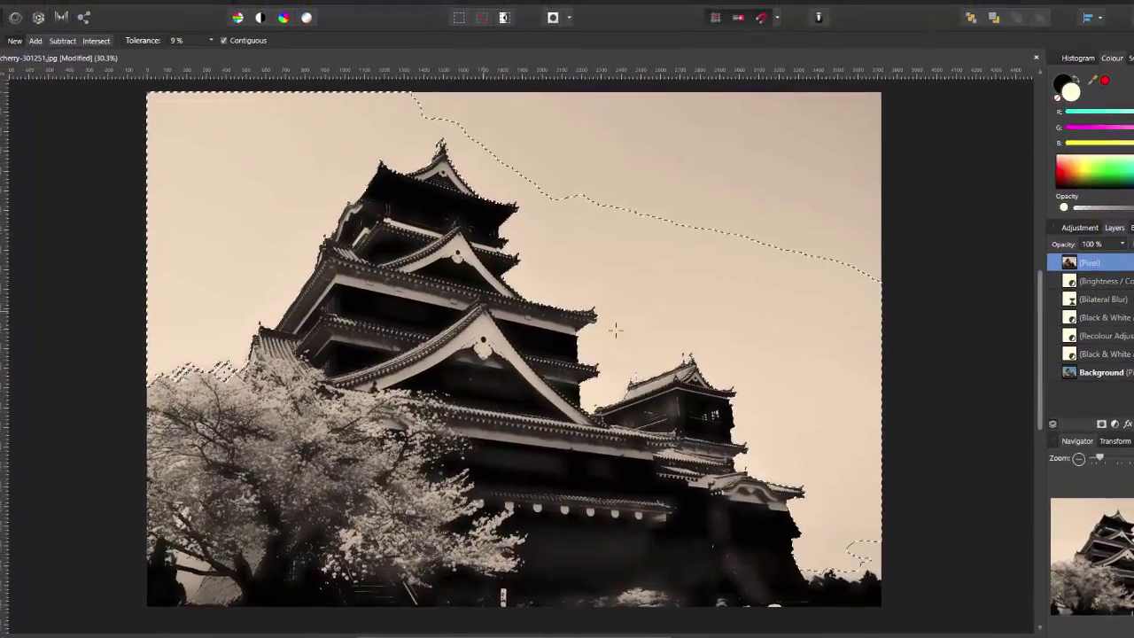
pyautogui.click(36, 41)
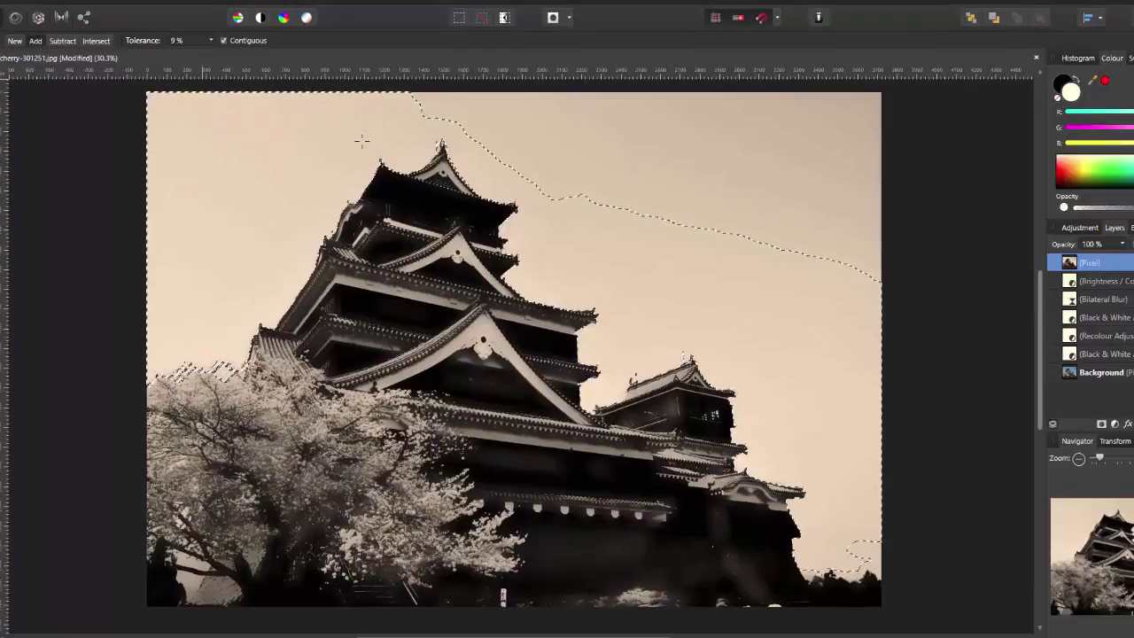
pyautogui.click(748, 158)
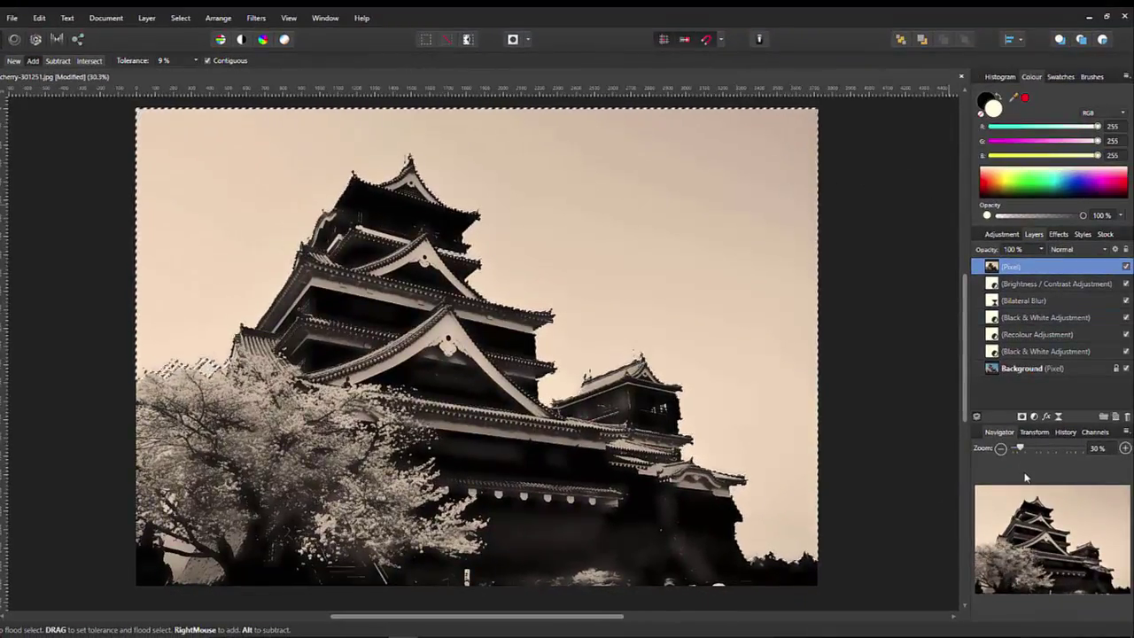
# Add the patches of sky showing between the cherry tree's branches to the flood selection at 75 % zoom.
pyautogui.moveTo(1019, 448); pyautogui.dragTo(1037, 449)
pyautogui.moveTo(1048, 544); pyautogui.dragTo(1077, 560)
pyautogui.moveTo(1078, 560); pyautogui.dragTo(984, 544)
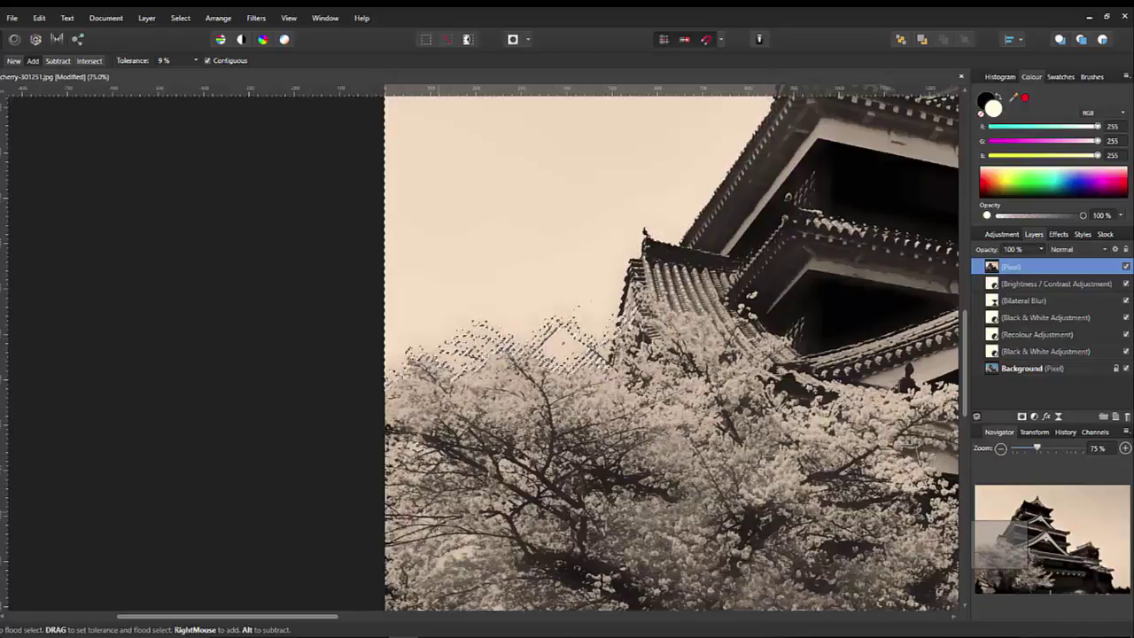
pyautogui.click(459, 552)
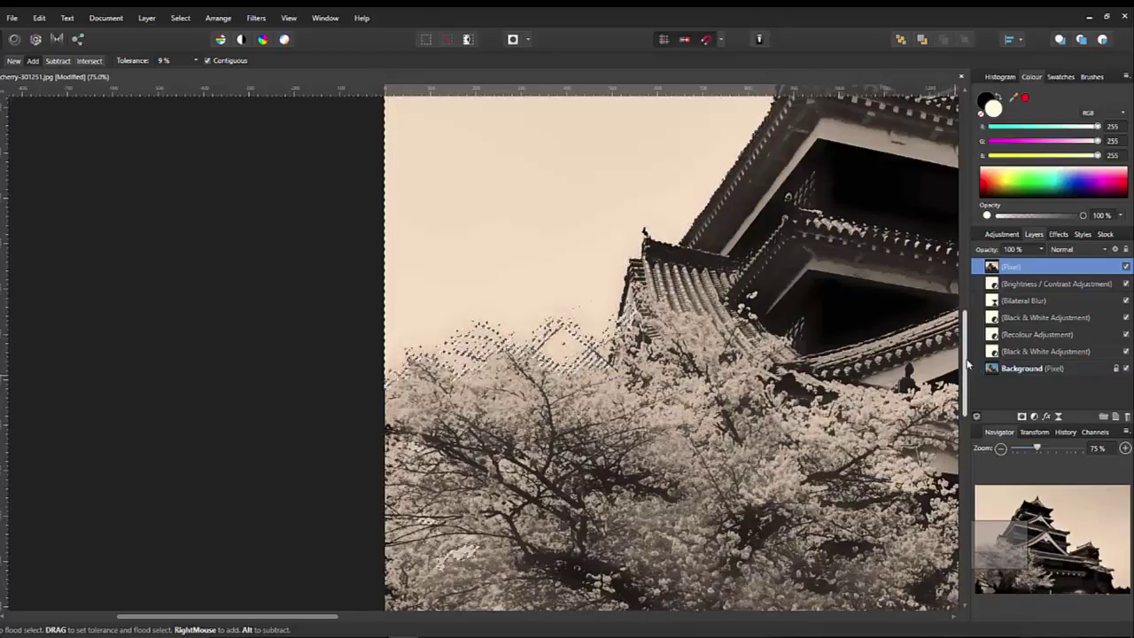
pyautogui.moveTo(966, 365); pyautogui.dragTo(969, 434)
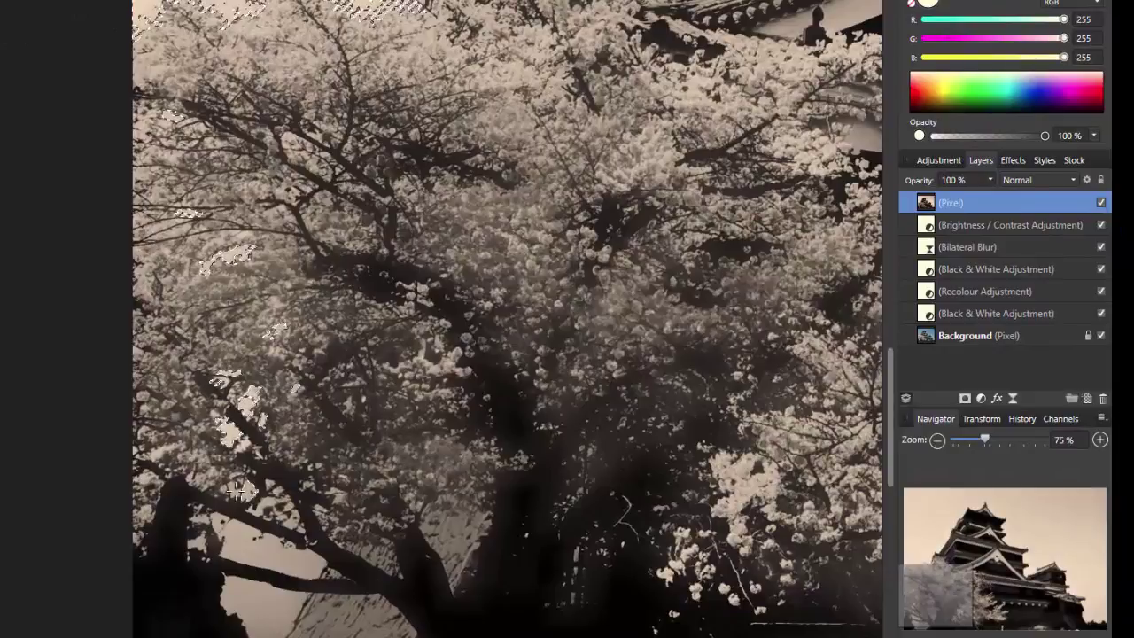
pyautogui.click(265, 506)
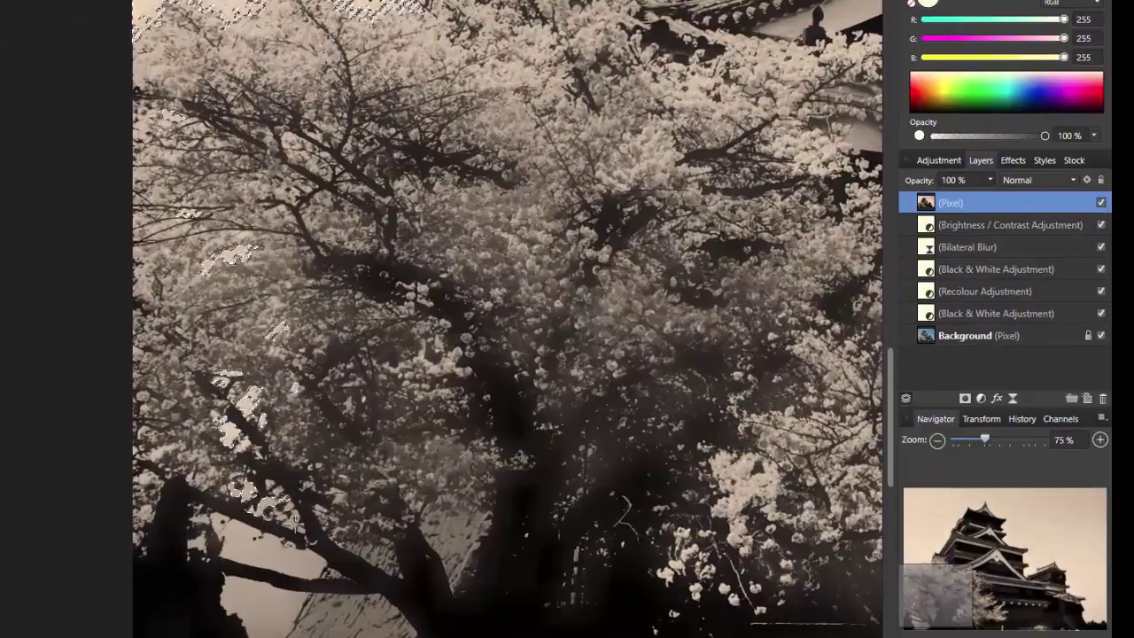
pyautogui.click(246, 545)
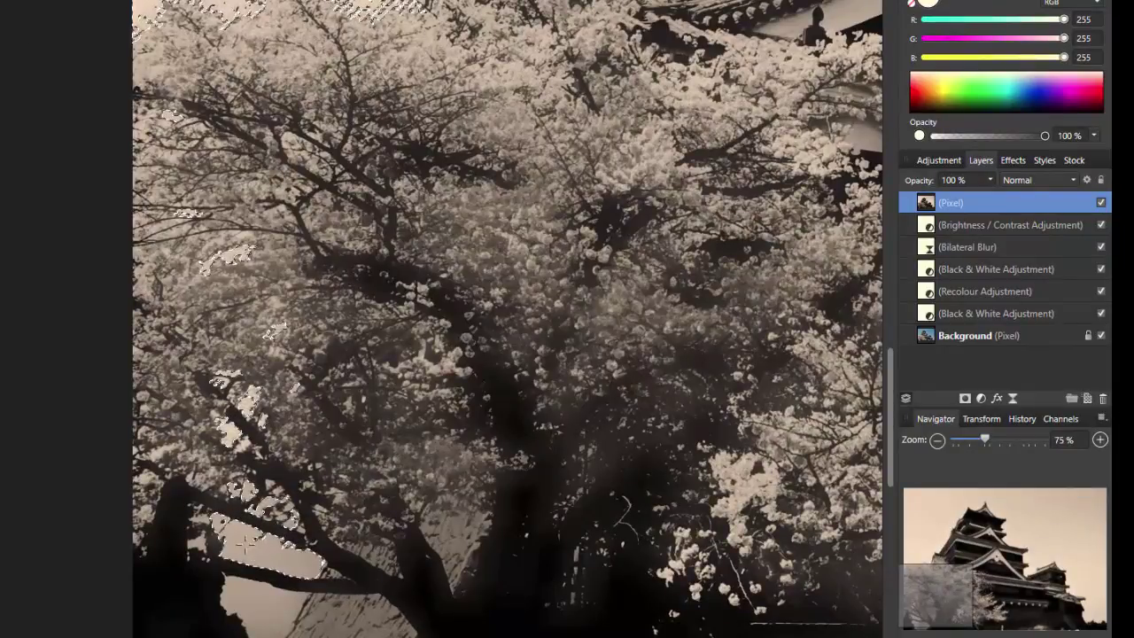
pyautogui.click(199, 524)
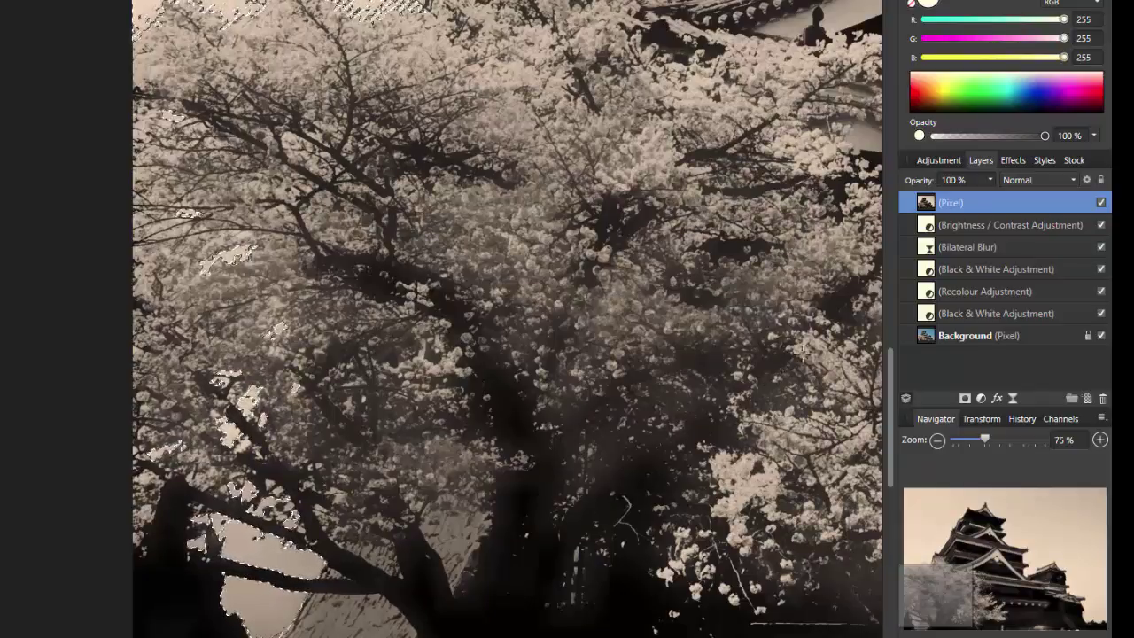
# Subtract the tiled roof beneath the cherry tree from the selection with the 64 px Selection Brush, and return to Flood Select.
pyautogui.scroll(-3, 457, 415)
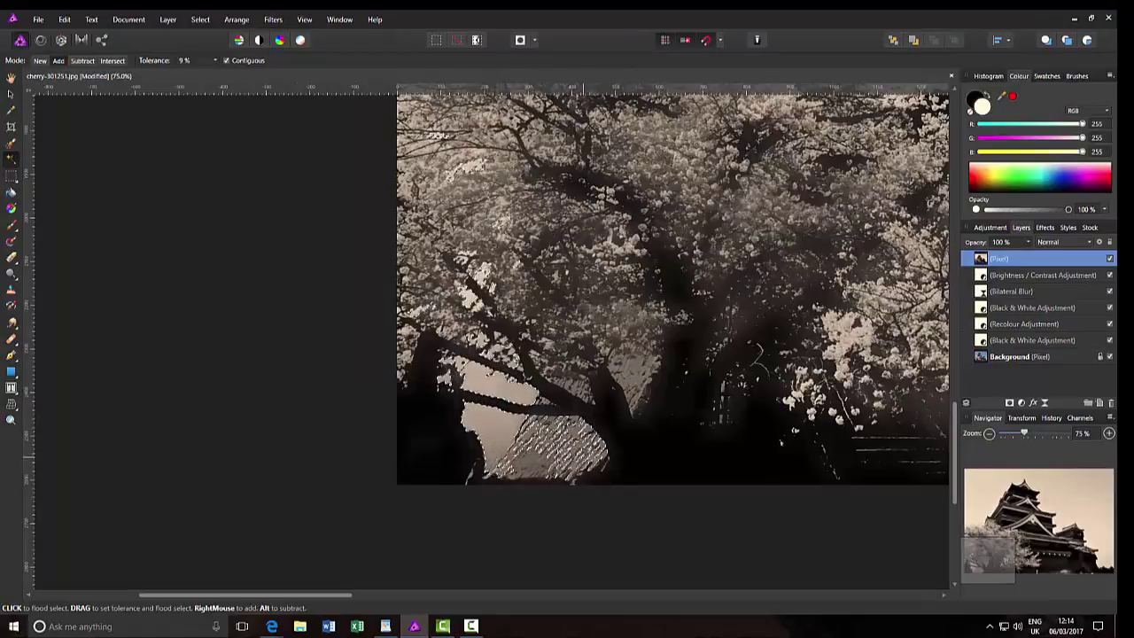
pyautogui.click(11, 144)
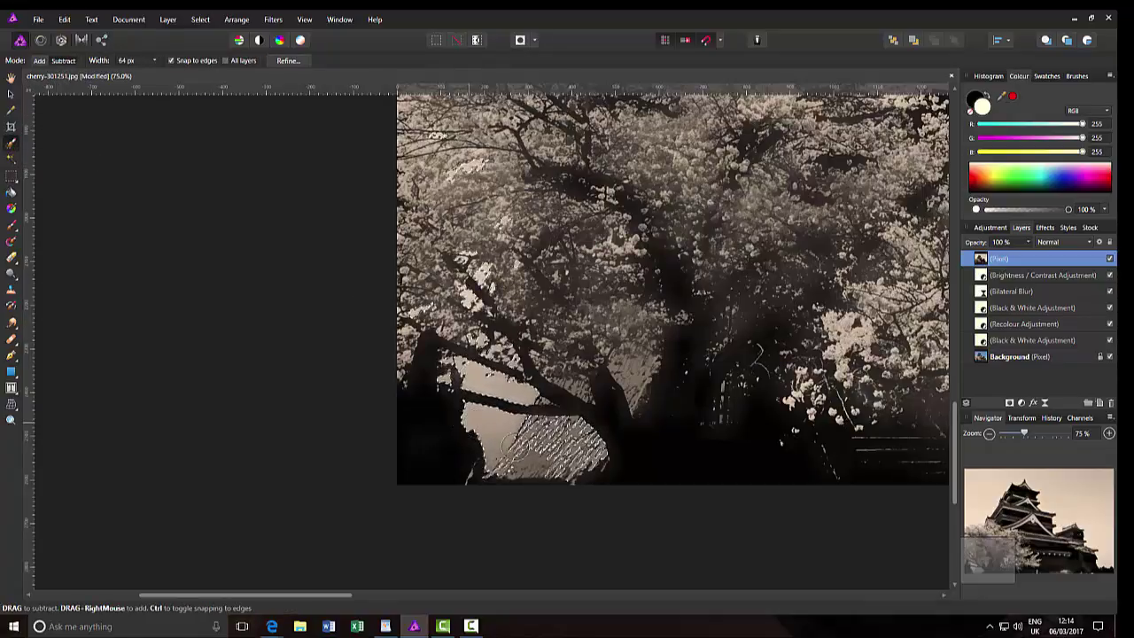
pyautogui.moveTo(515, 444)
pyautogui.mouseDown()
pyautogui.moveTo(592, 467)
pyautogui.moveTo(577, 477)
pyautogui.moveTo(599, 448)
pyautogui.moveTo(580, 420)
pyautogui.moveTo(578, 467)
pyautogui.moveTo(512, 461)
pyautogui.moveTo(466, 420)
pyautogui.mouseUp()
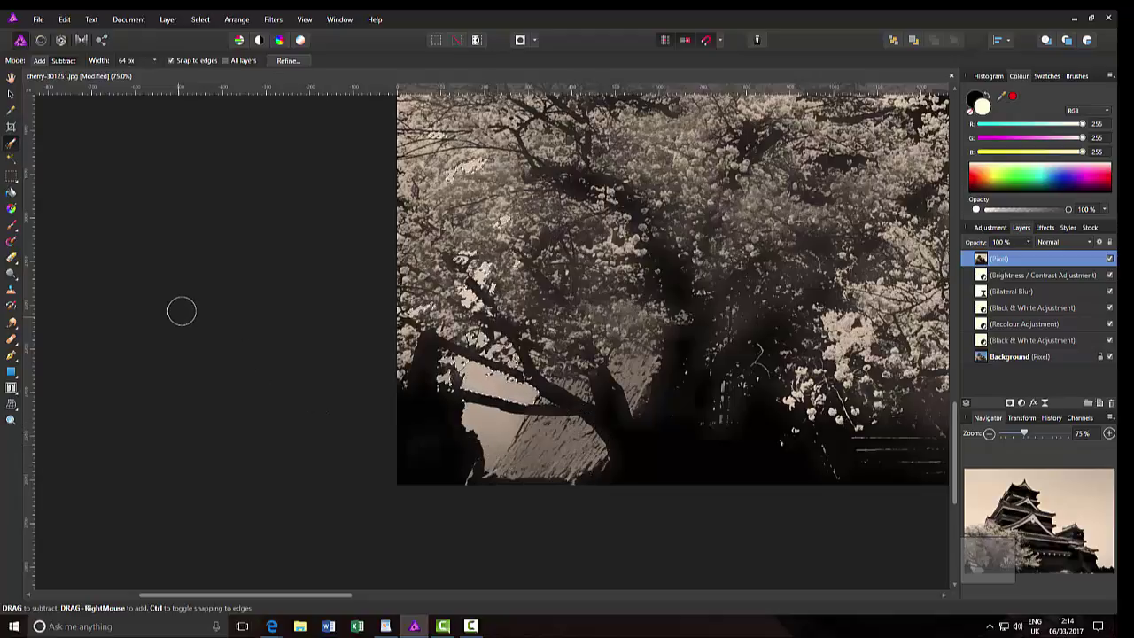
pyautogui.click(12, 159)
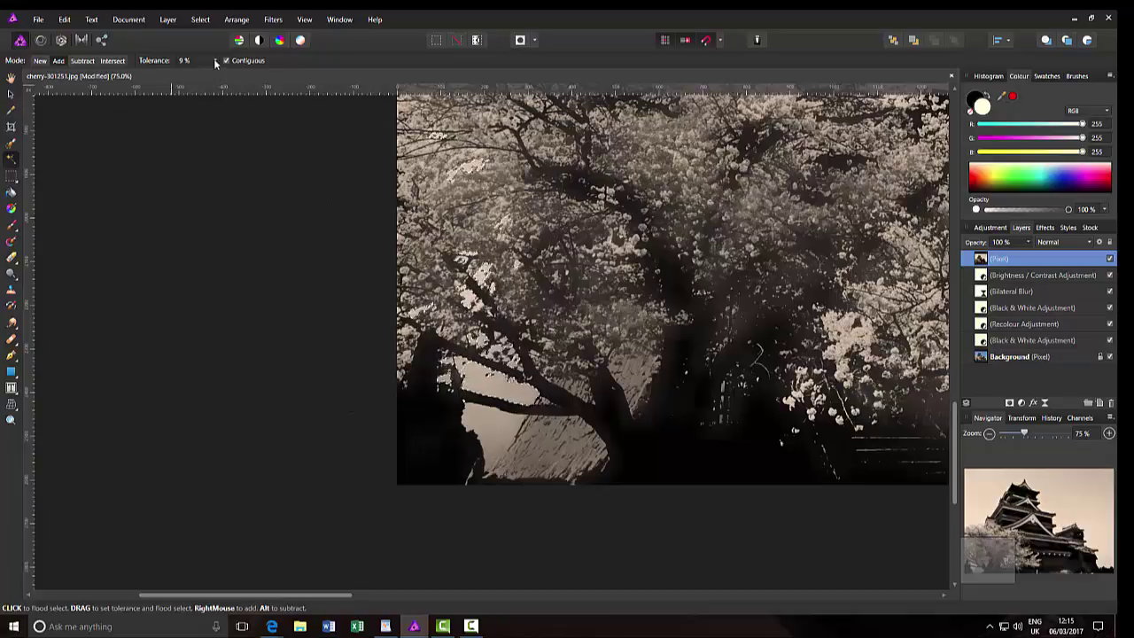
# Add the sky area beneath the cherry tree's lower branch, beside the tiled roof, to the flood selection at 2 % tolerance.
pyautogui.moveTo(214, 62); pyautogui.dragTo(209, 76)
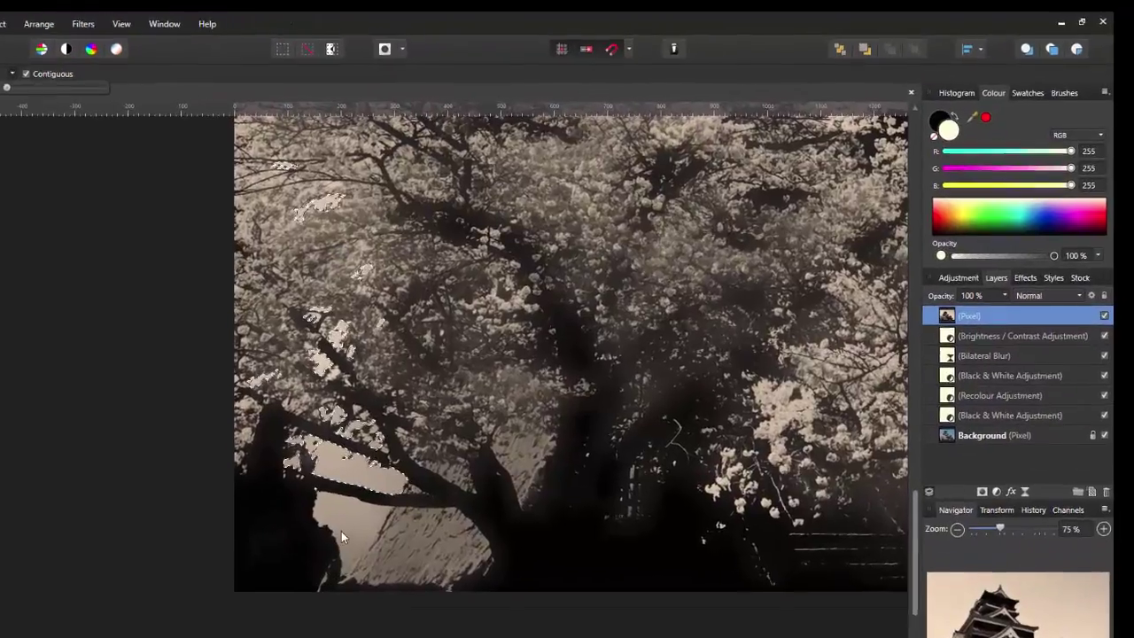
pyautogui.click(483, 431)
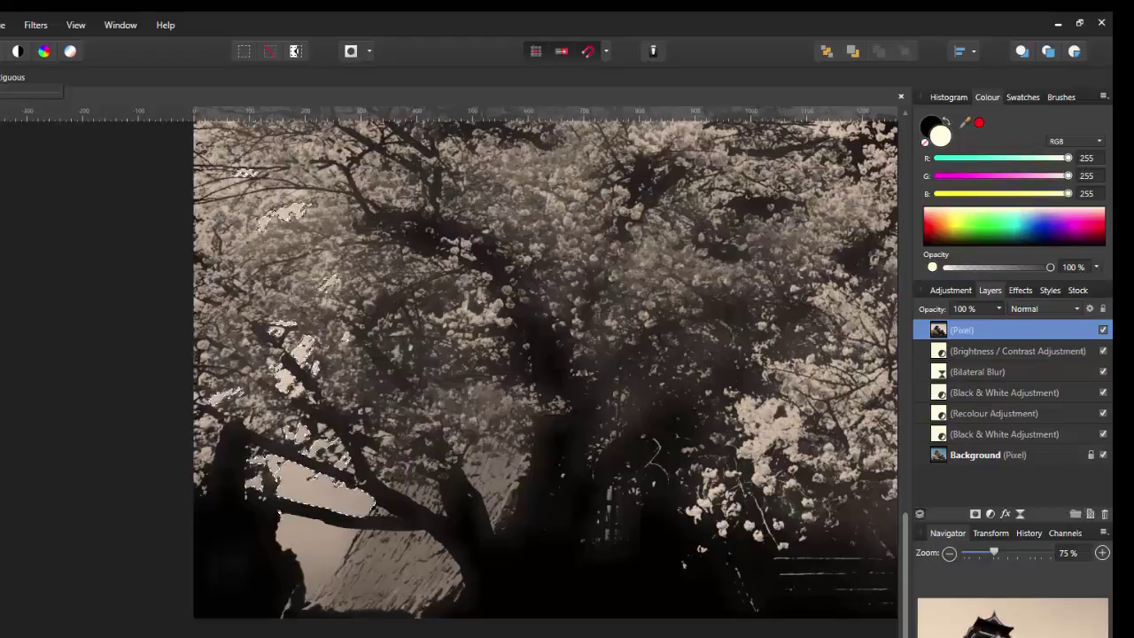
pyautogui.click(303, 537)
pyautogui.click(321, 562)
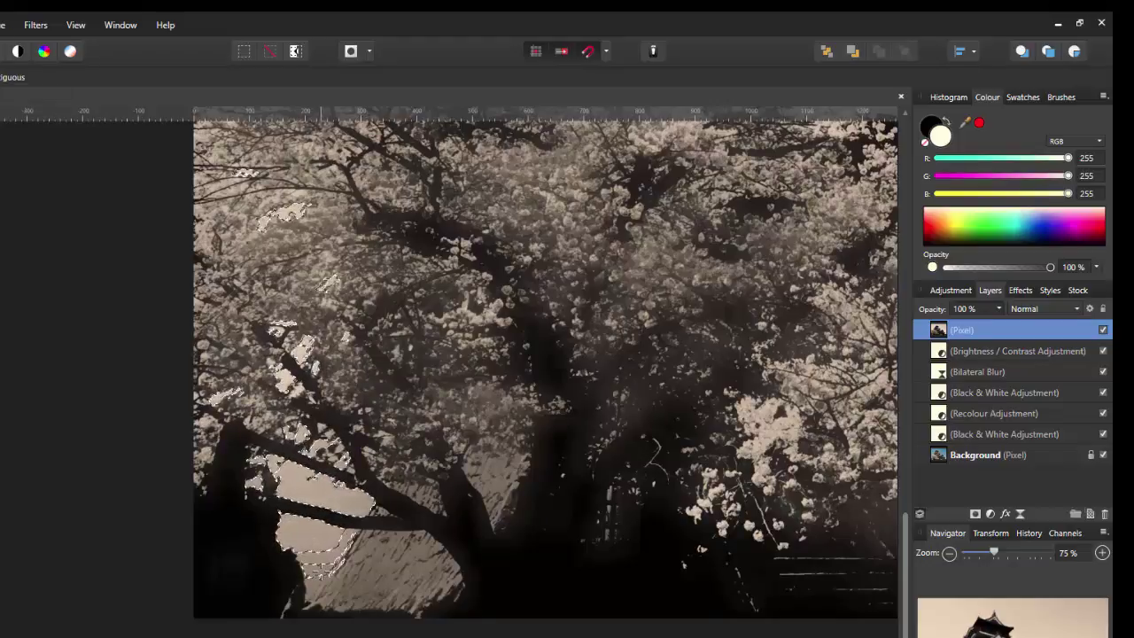
pyautogui.click(314, 587)
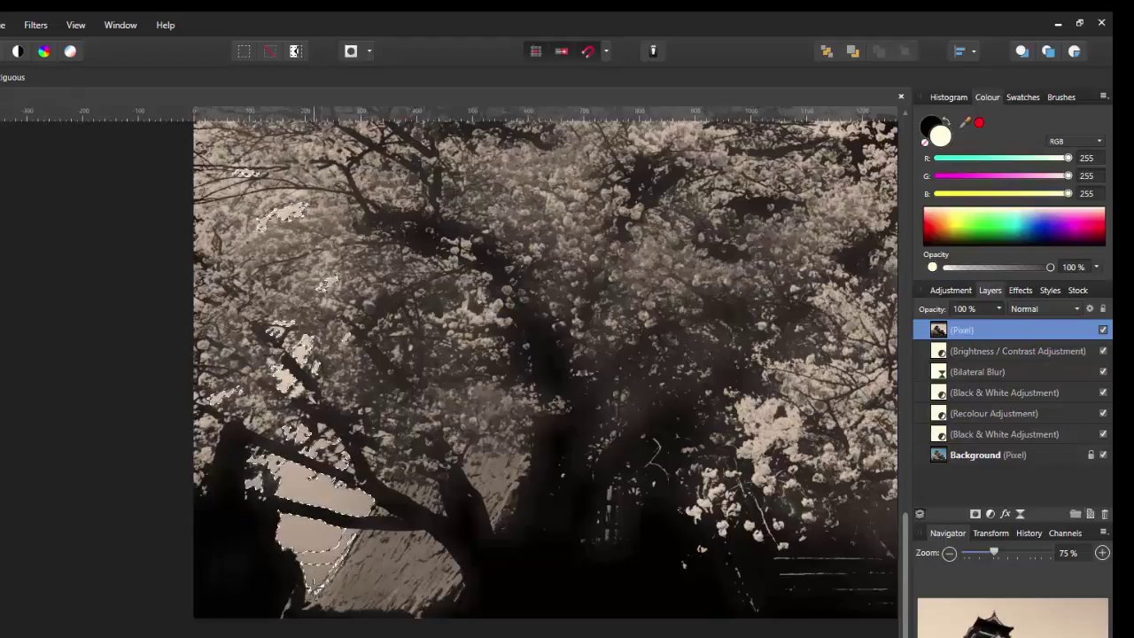
pyautogui.click(330, 558)
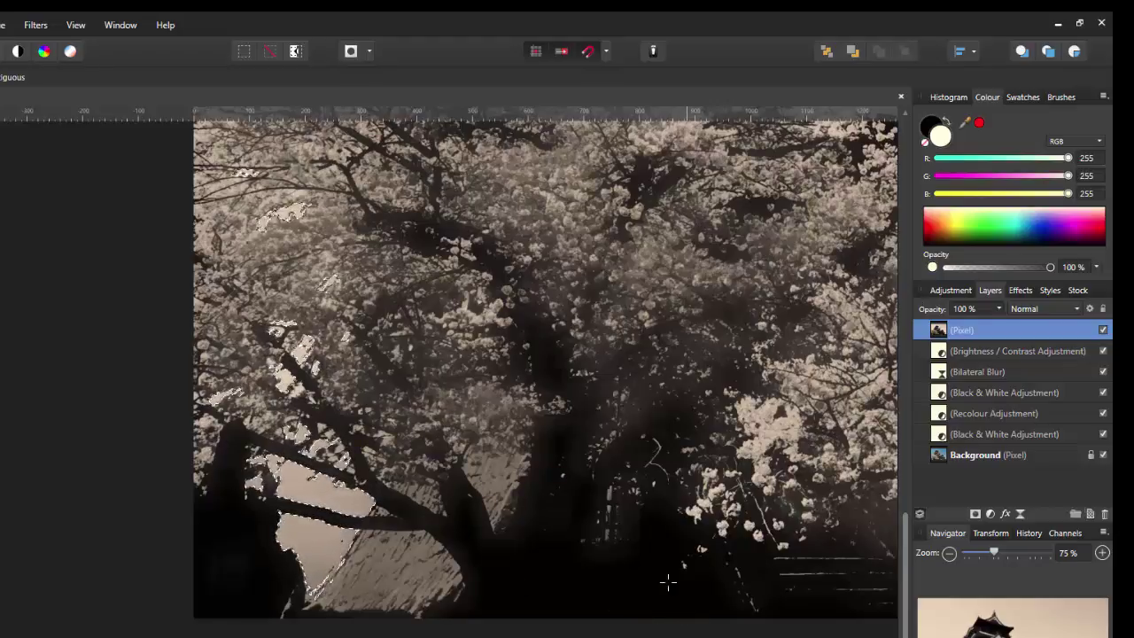
# Invert the sky selection and duplicate the selected castle and cherry tree onto a new pixel layer.
pyautogui.moveTo(905, 538); pyautogui.dragTo(904, 460)
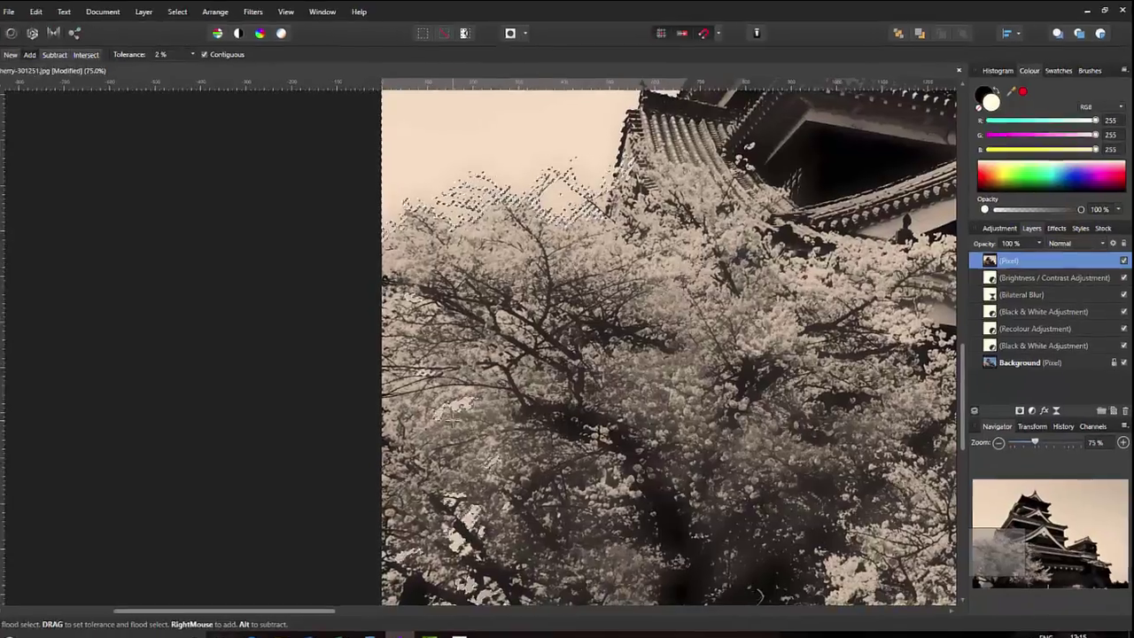
pyautogui.hotkey('ctrl', '0')
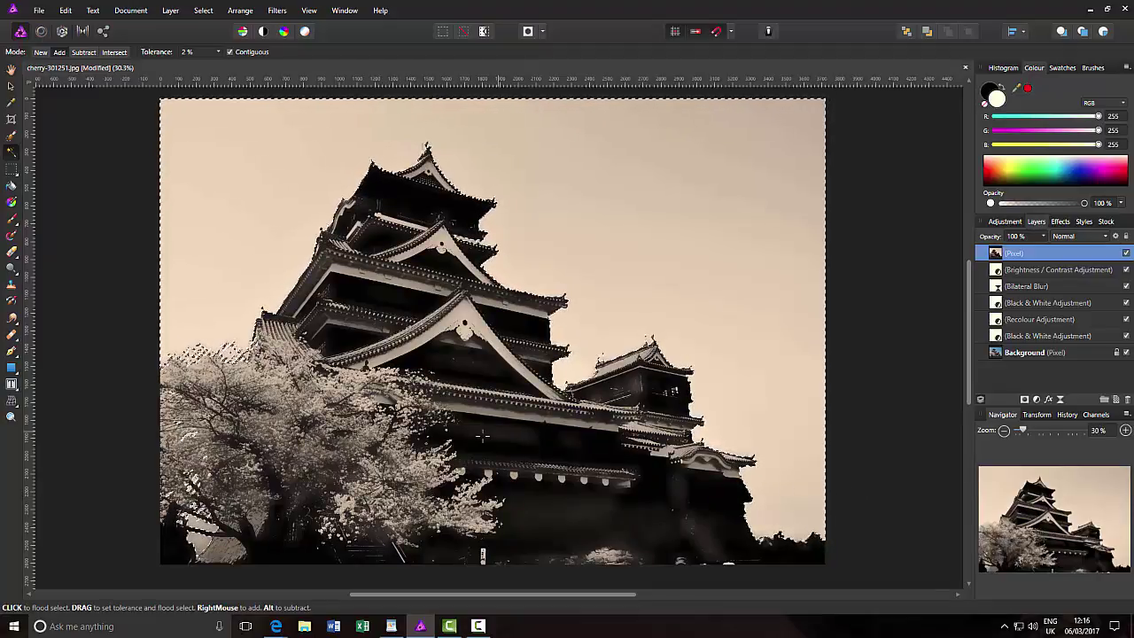
pyautogui.click(206, 10)
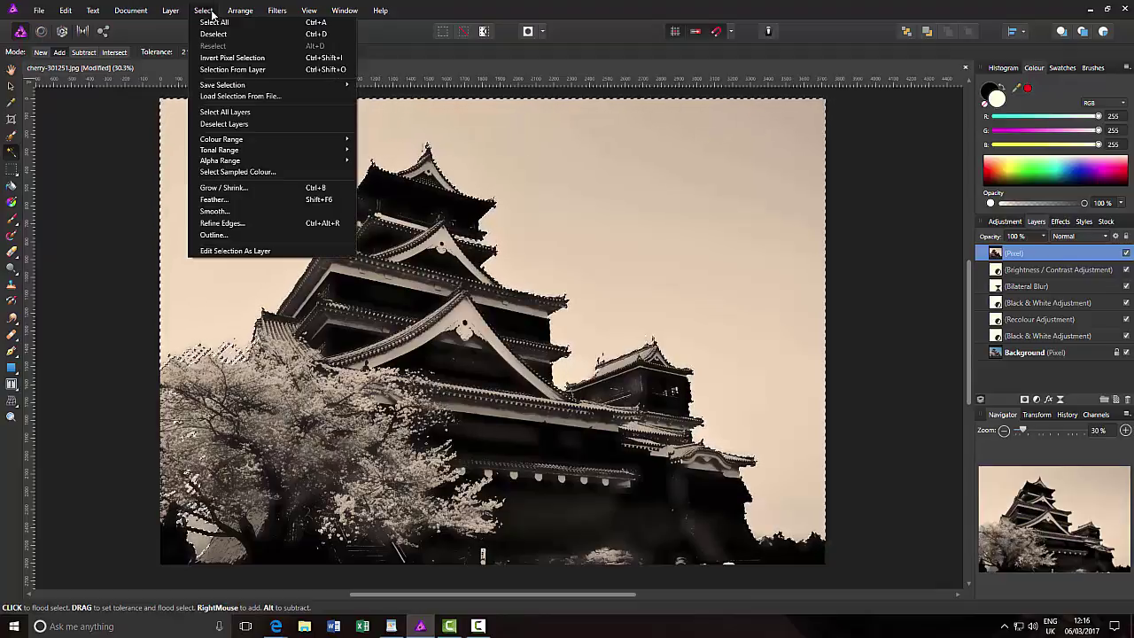
pyautogui.click(216, 59)
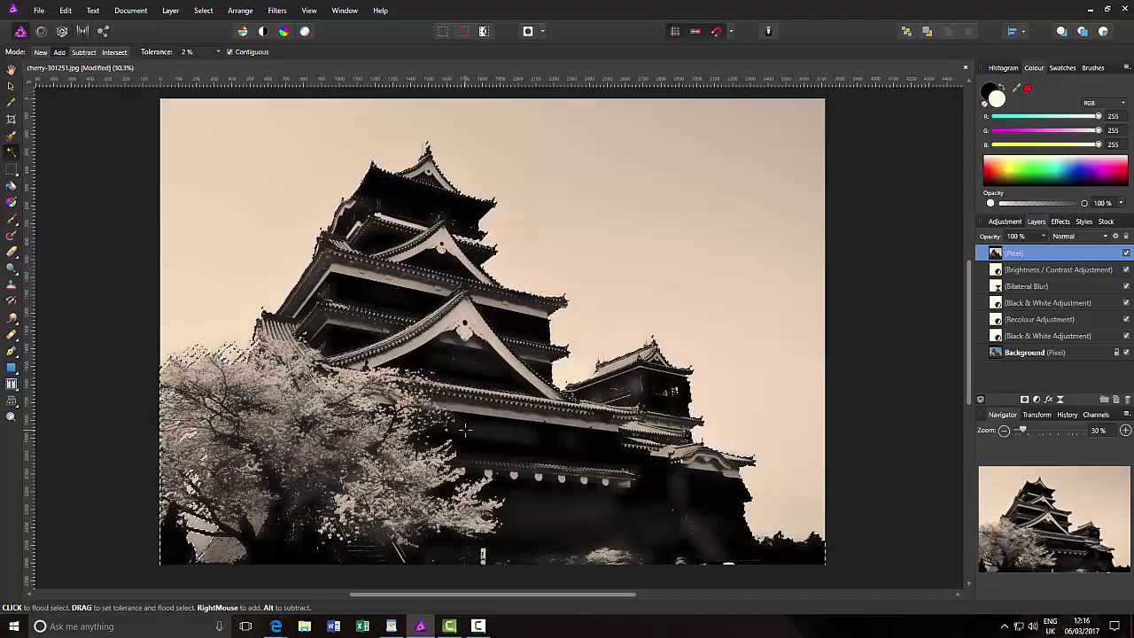
pyautogui.hotkey('ctrl', 'j')
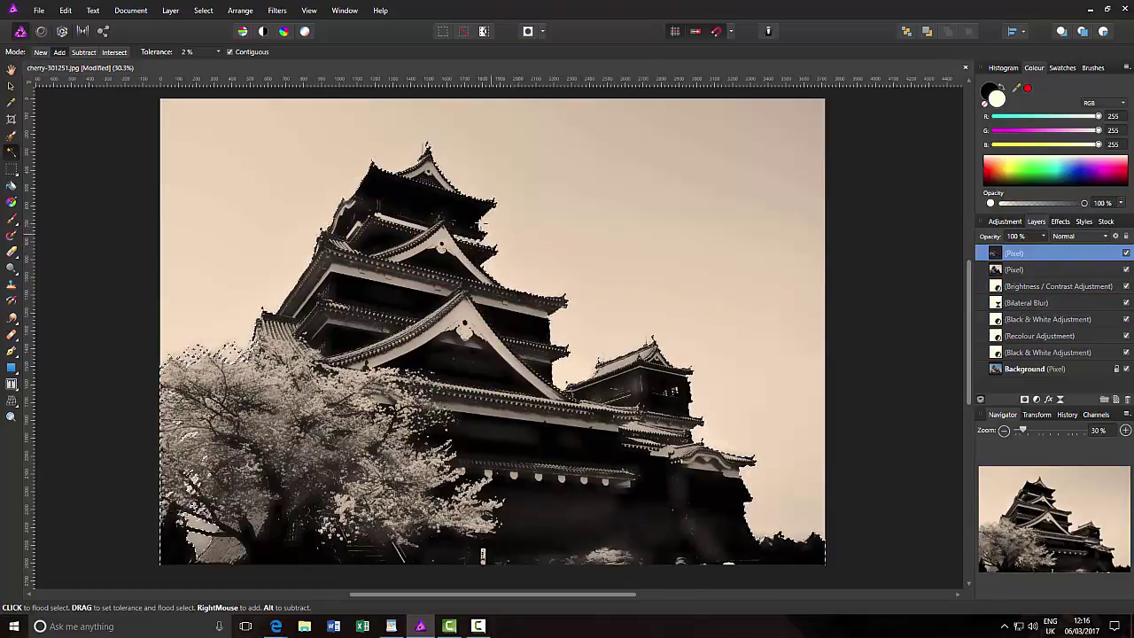
# Hide the Background, all adjustments and the Bilateral Blur, and check the cutout by toggling the merged pixel layer's visibility.
pyautogui.click(1126, 369)
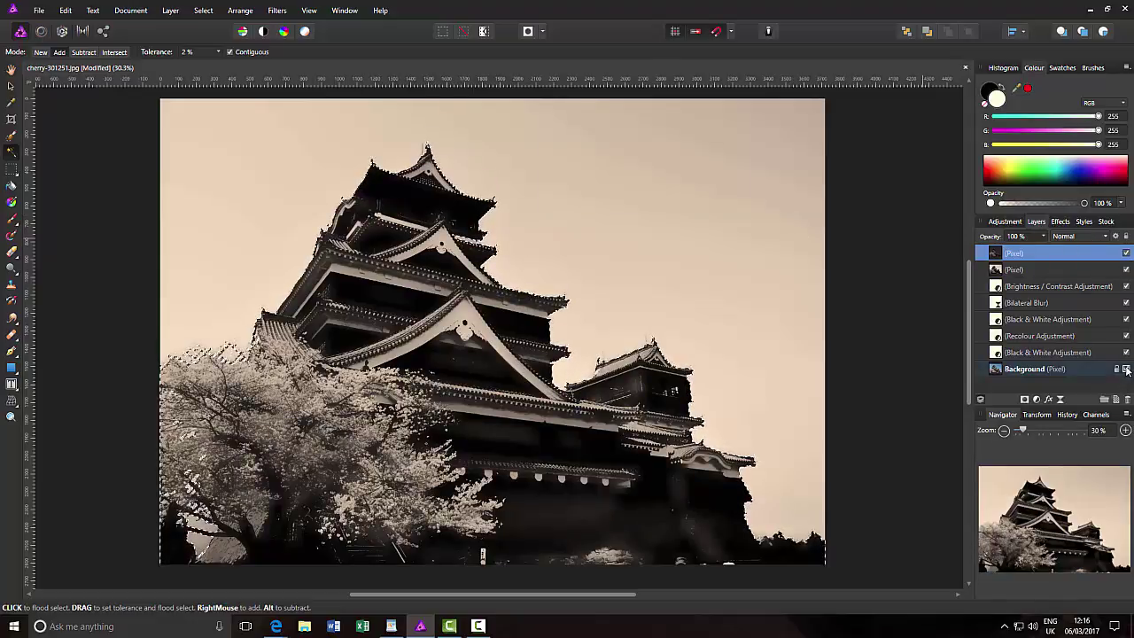
pyautogui.click(1126, 353)
pyautogui.click(1126, 319)
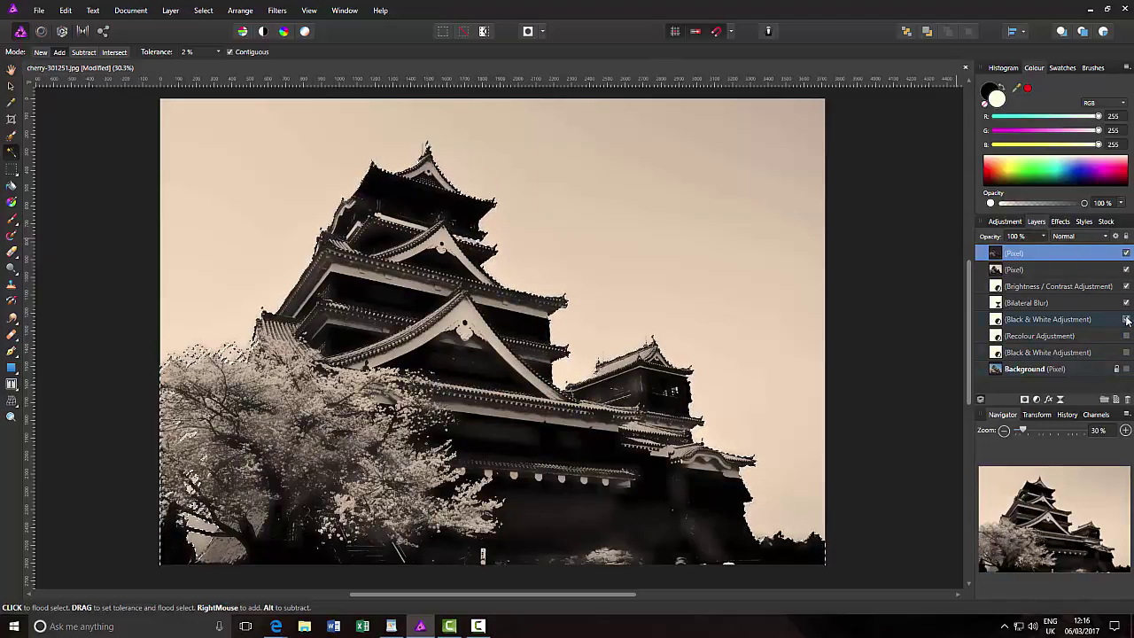
pyautogui.click(1126, 302)
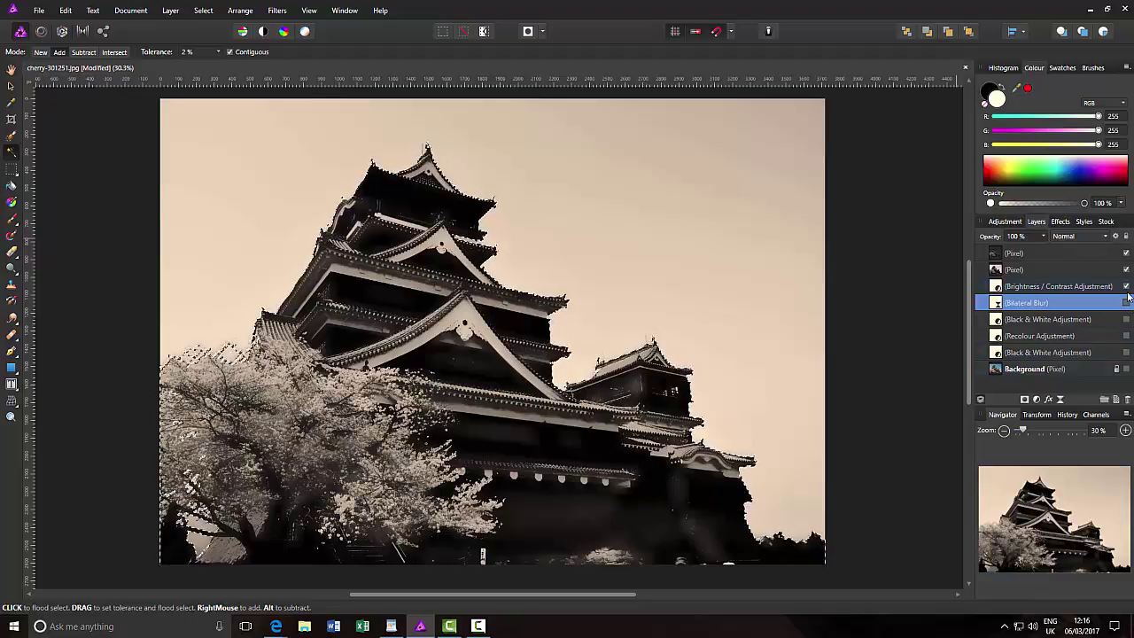
pyautogui.click(1126, 286)
pyautogui.click(1126, 269)
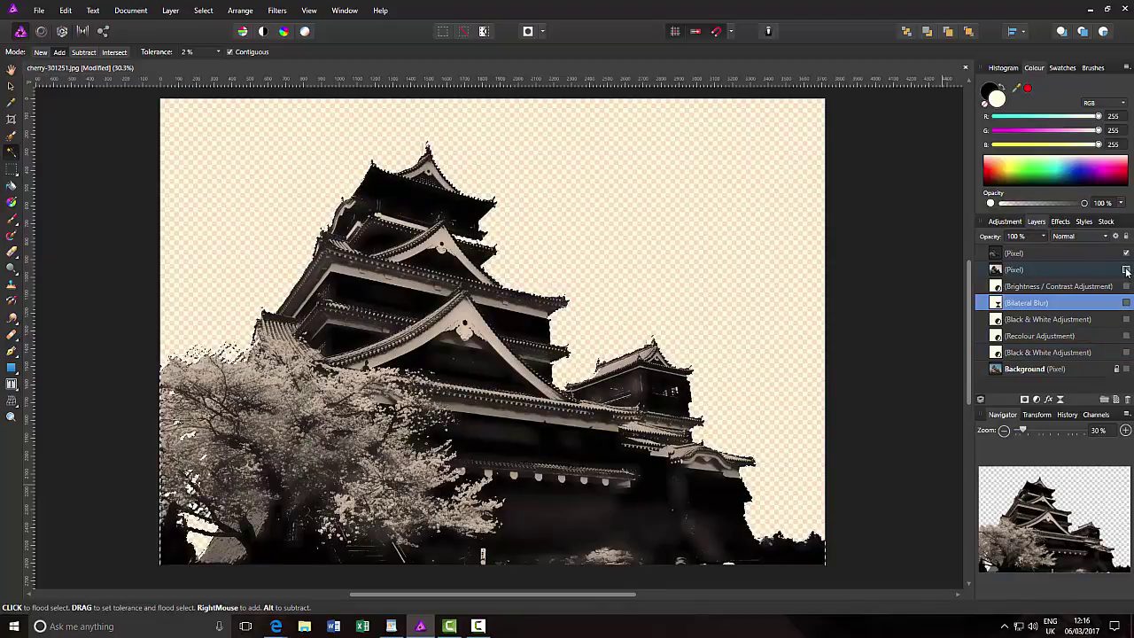
pyautogui.click(1126, 271)
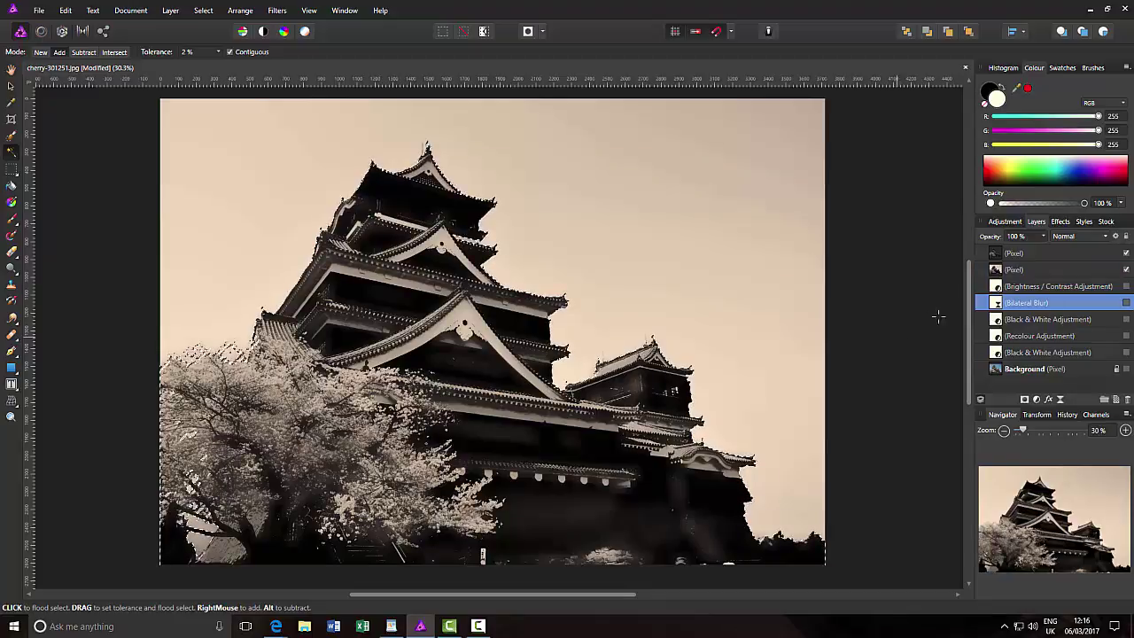
# Clear the selection on the cutout layer and ready the Paint Brush with a 2500 px brush from the BB_Watercolor_II_CS set.
pyautogui.click(1057, 255)
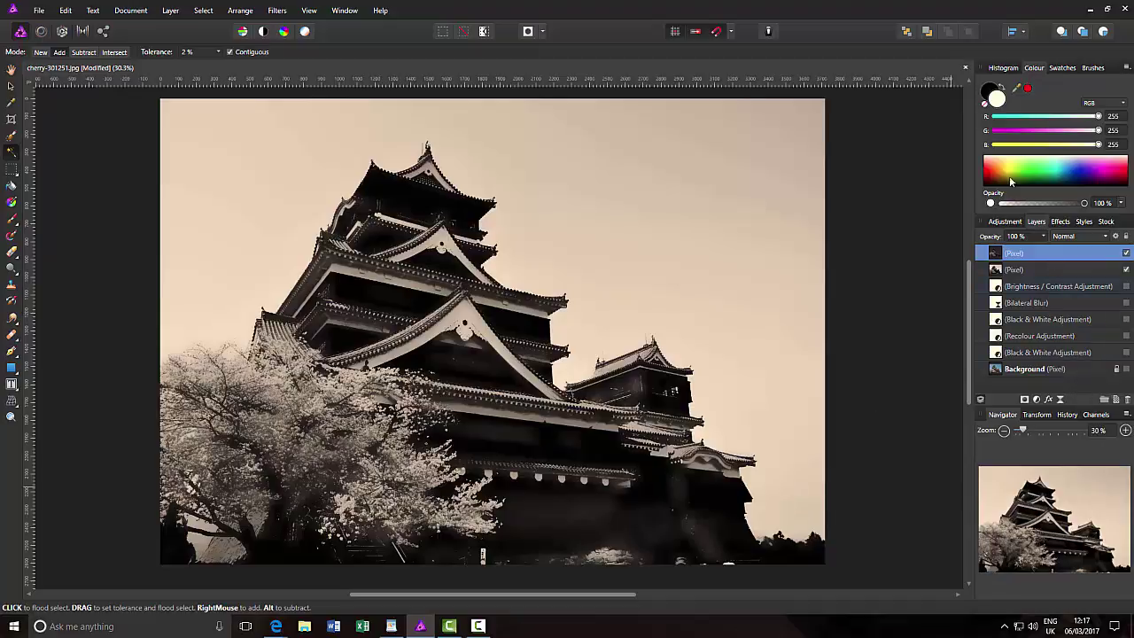
pyautogui.click(11, 221)
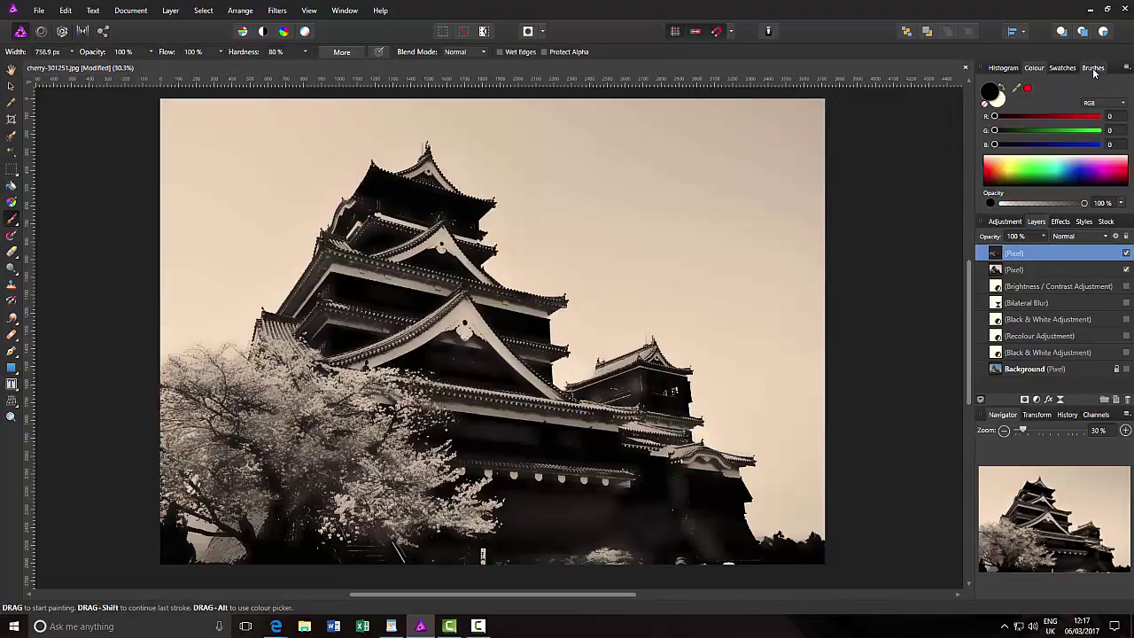
pyautogui.click(1093, 68)
pyautogui.click(1115, 82)
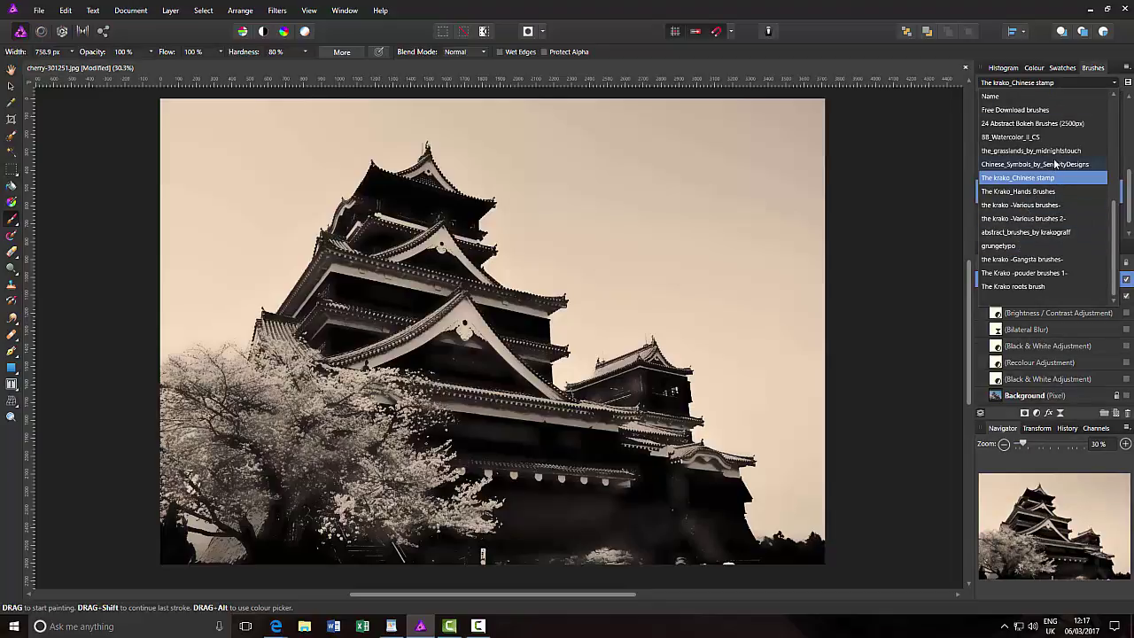
pyautogui.click(1004, 138)
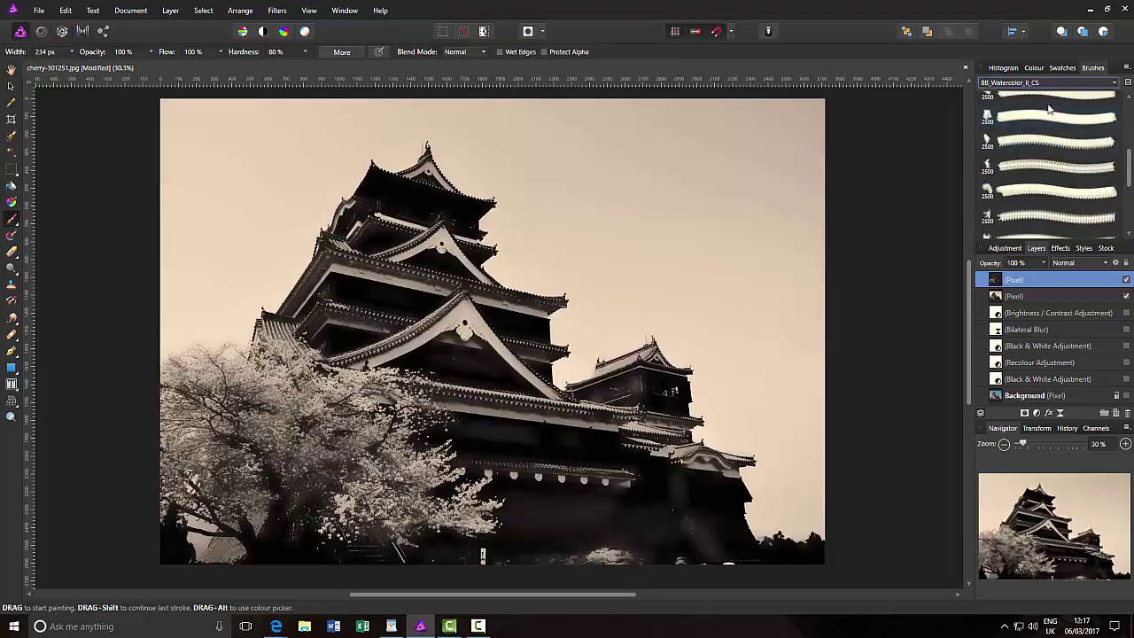
pyautogui.click(1045, 168)
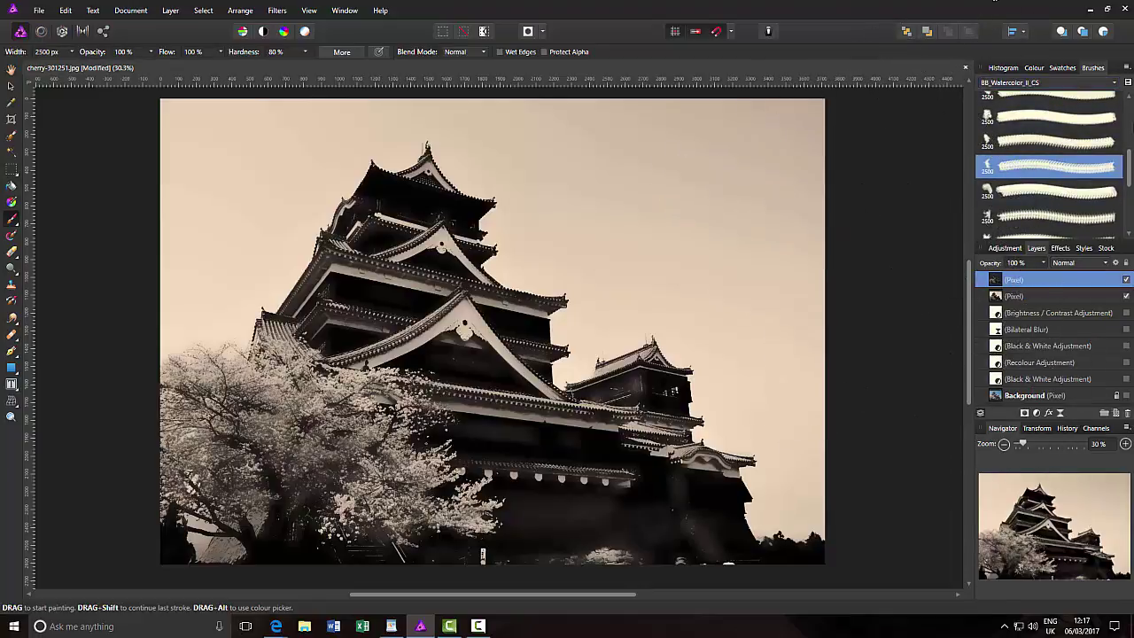
# Set the brush colour to a blue of RGB 0, 155, 231.
pyautogui.click(1034, 69)
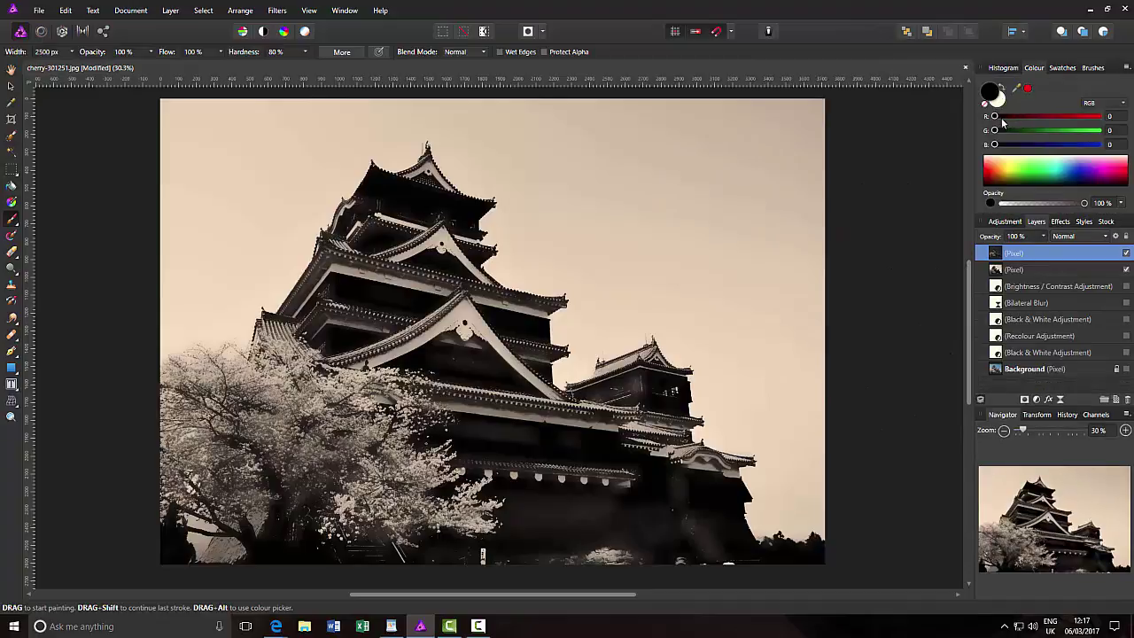
pyautogui.click(1062, 173)
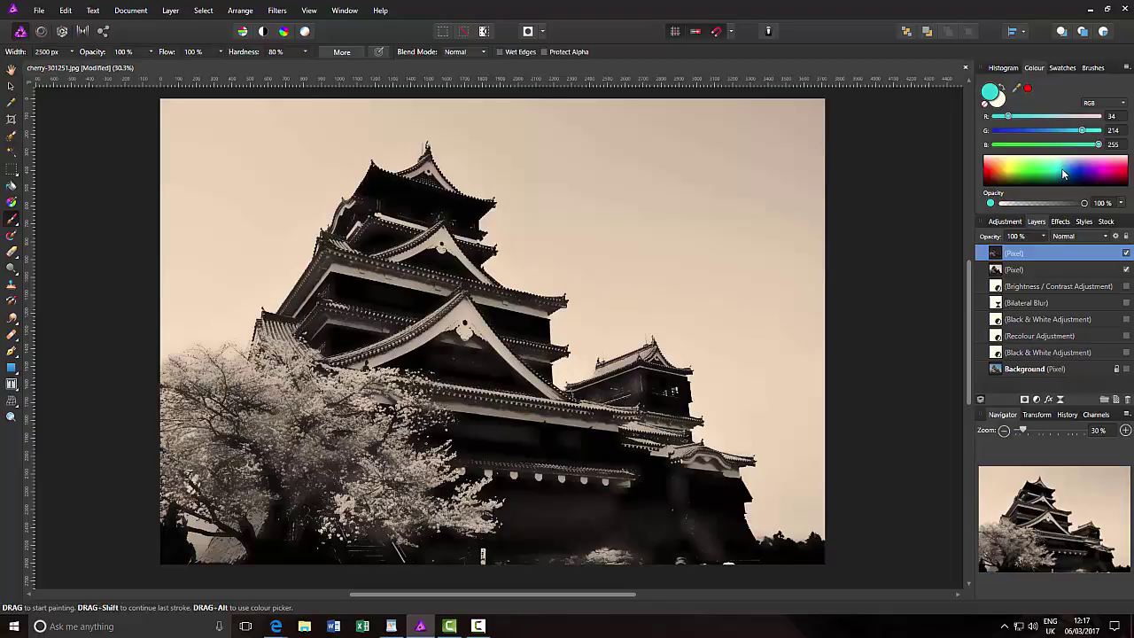
pyautogui.moveTo(1061, 169); pyautogui.dragTo(1064, 172)
pyautogui.click(726, 257)
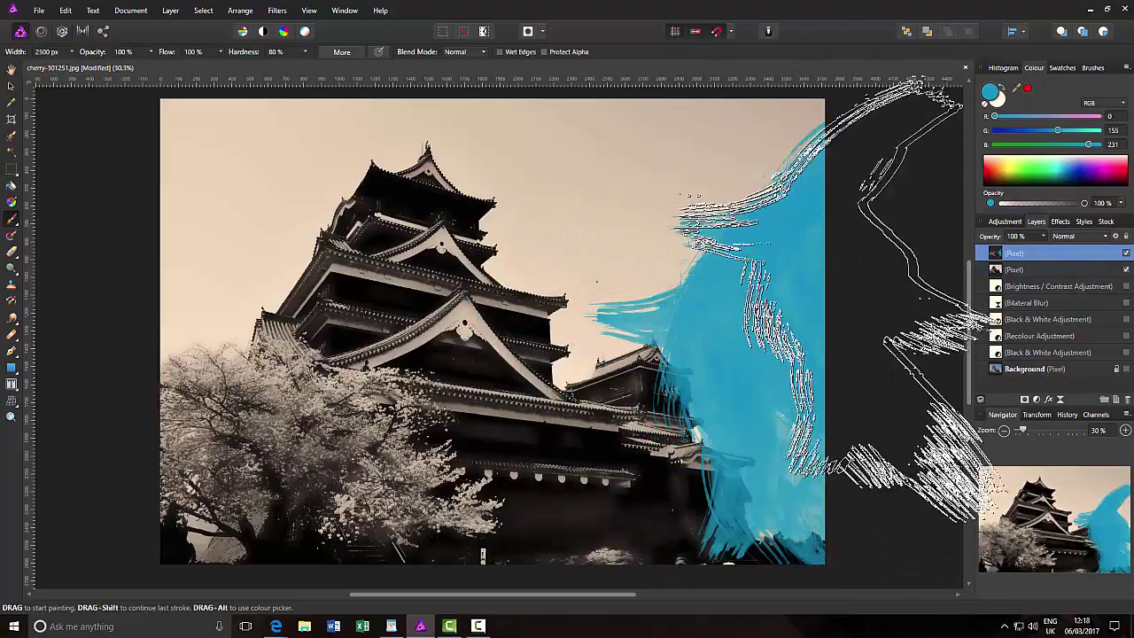
pyautogui.hotkey('ctrl', 'z')
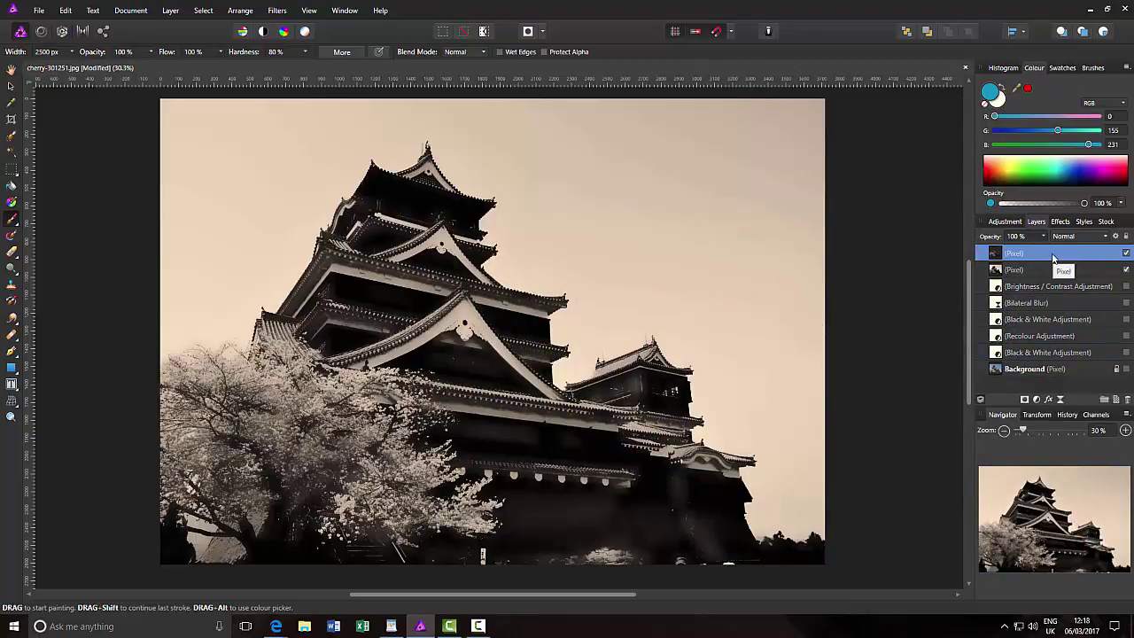
pyautogui.click(1116, 400)
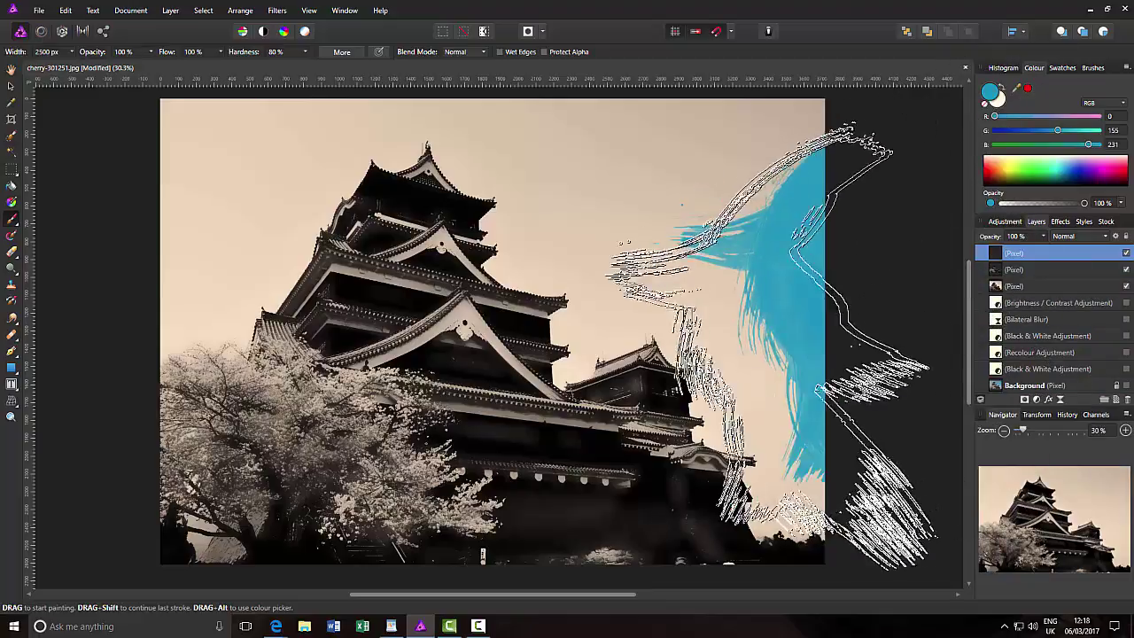
pyautogui.click(726, 381)
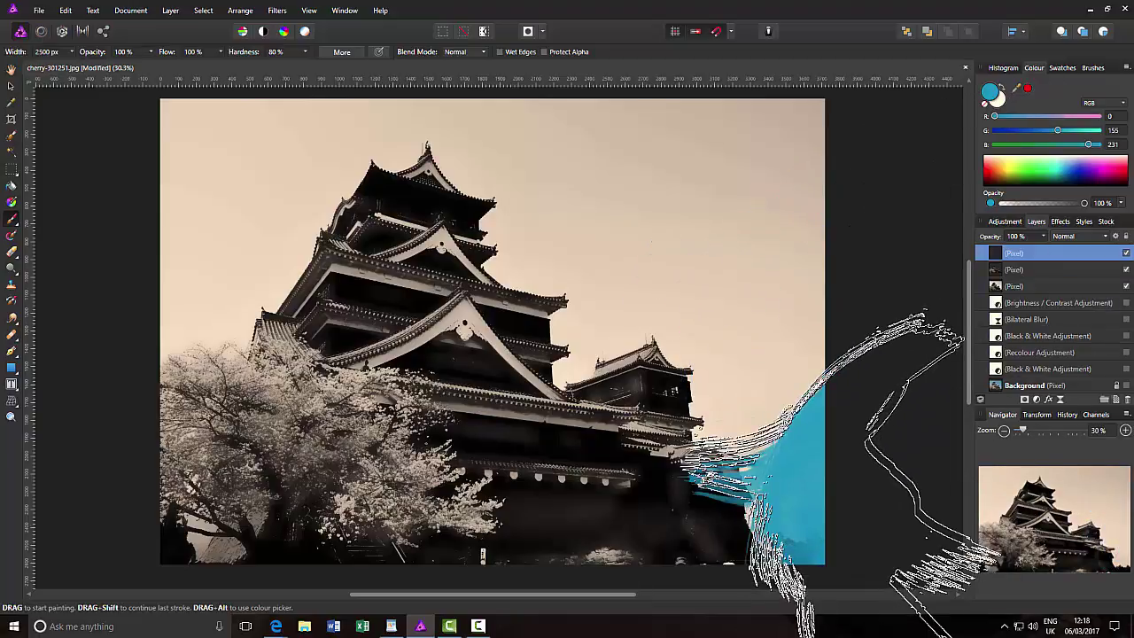
pyautogui.rightClick(1041, 255)
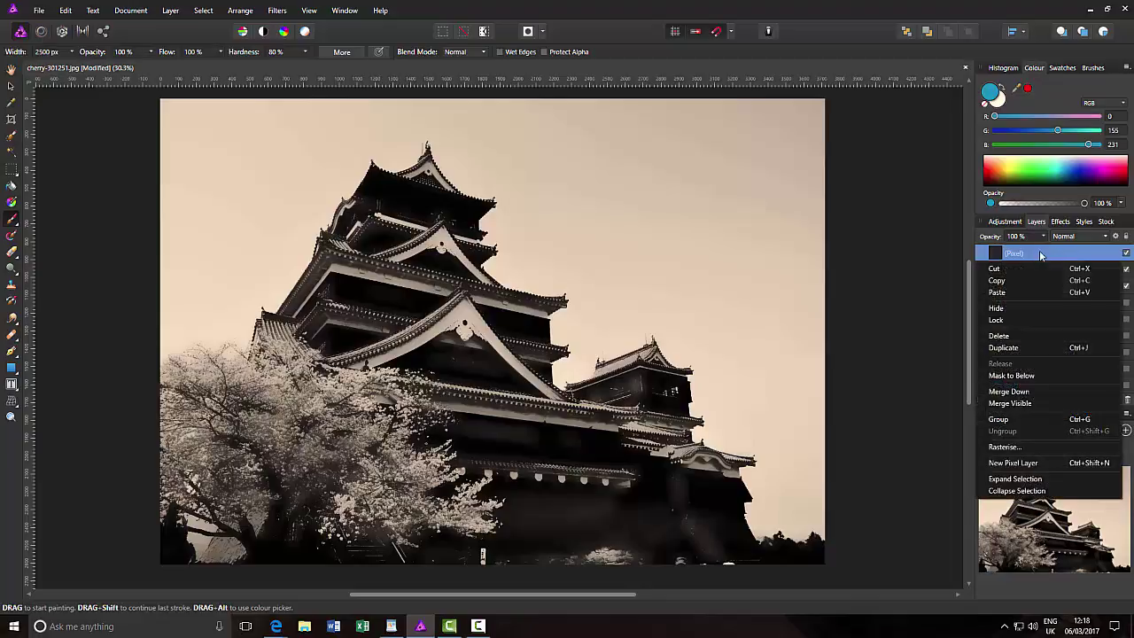
pyautogui.click(999, 336)
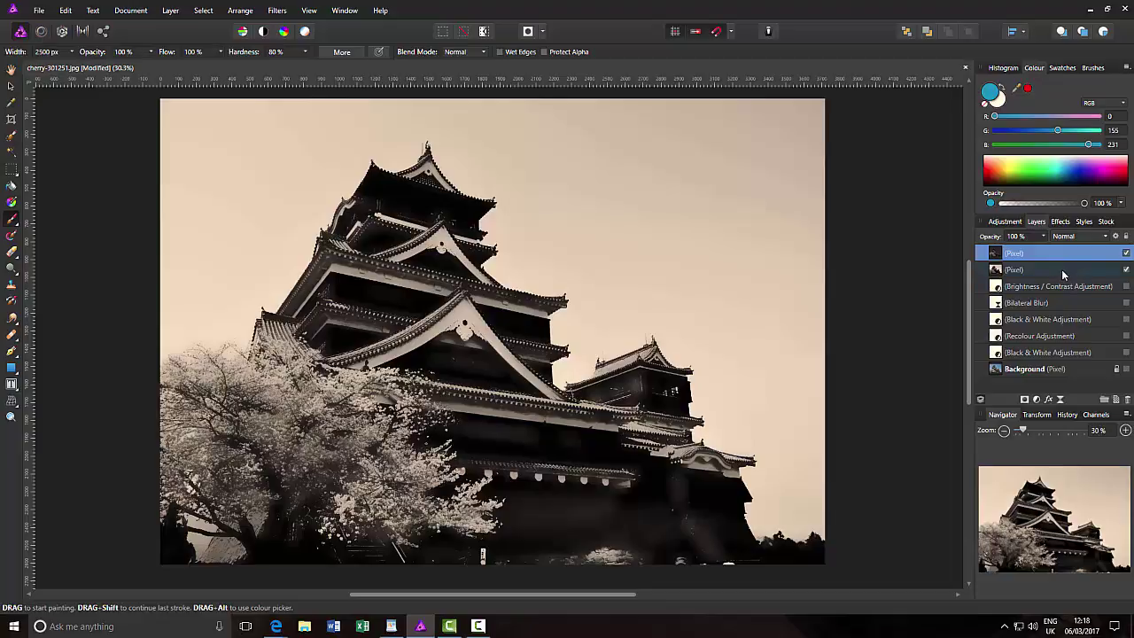
# Paint a blue watercolour stroke over the sky to the right of the castle on the merged pixel layer beneath the cutout.
pyautogui.click(1019, 271)
pyautogui.moveTo(851, 345)
pyautogui.mouseDown()
pyautogui.moveTo(708, 355)
pyautogui.moveTo(735, 372)
pyautogui.moveTo(752, 316)
pyautogui.moveTo(815, 347)
pyautogui.moveTo(733, 397)
pyautogui.mouseUp()
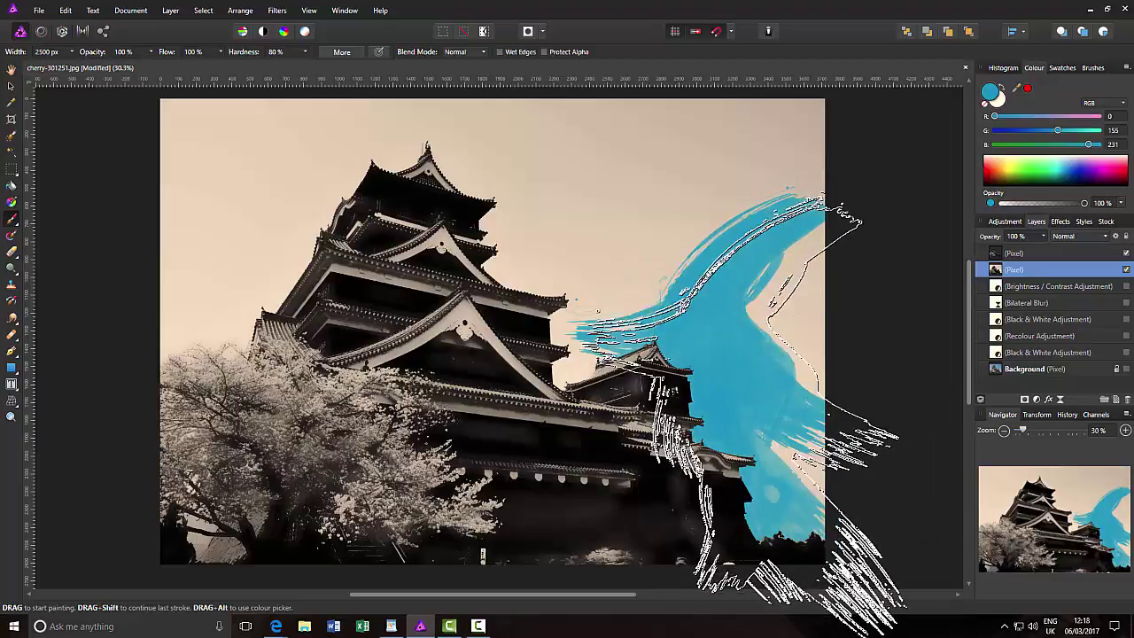
pyautogui.hotkey('ctrl', 'z')
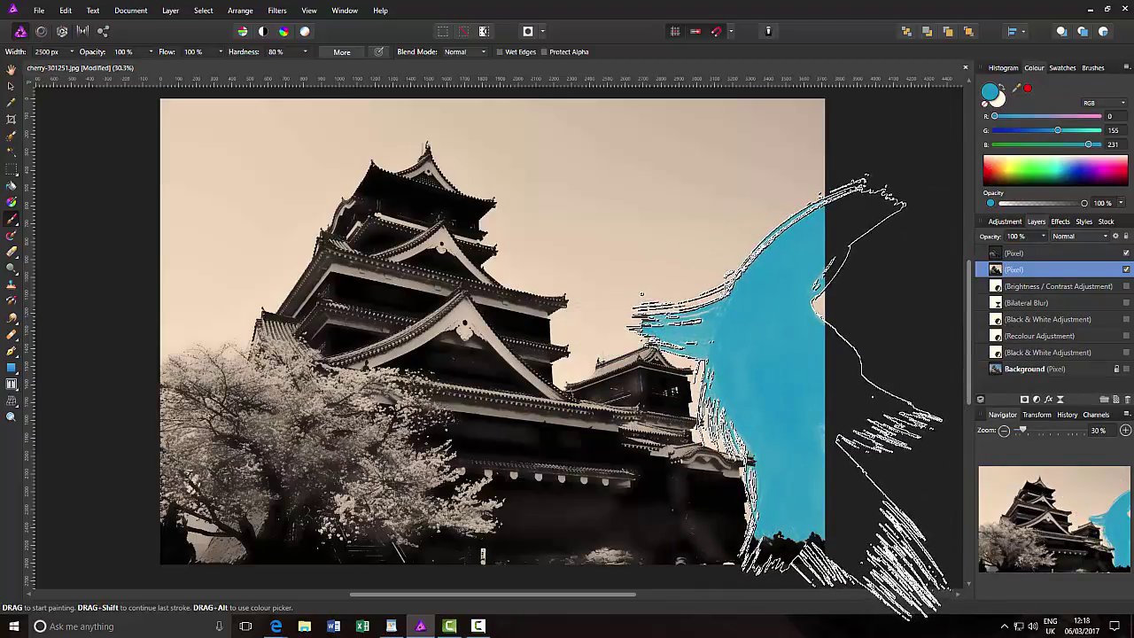
pyautogui.moveTo(842, 345)
pyautogui.mouseDown()
pyautogui.moveTo(762, 381)
pyautogui.moveTo(700, 385)
pyautogui.moveTo(718, 368)
pyautogui.moveTo(735, 372)
pyautogui.mouseUp()
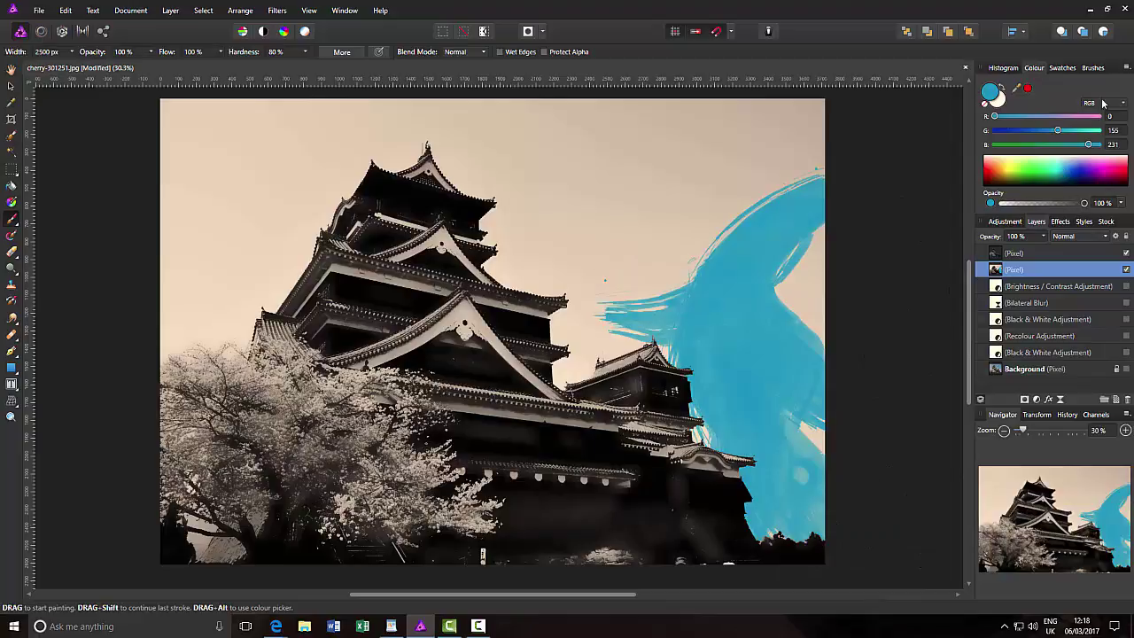
# Paint blue strokes behind the castle's upper roofs and the cherry tree with a different 2500 px brush from the watercolour set.
pyautogui.click(1094, 69)
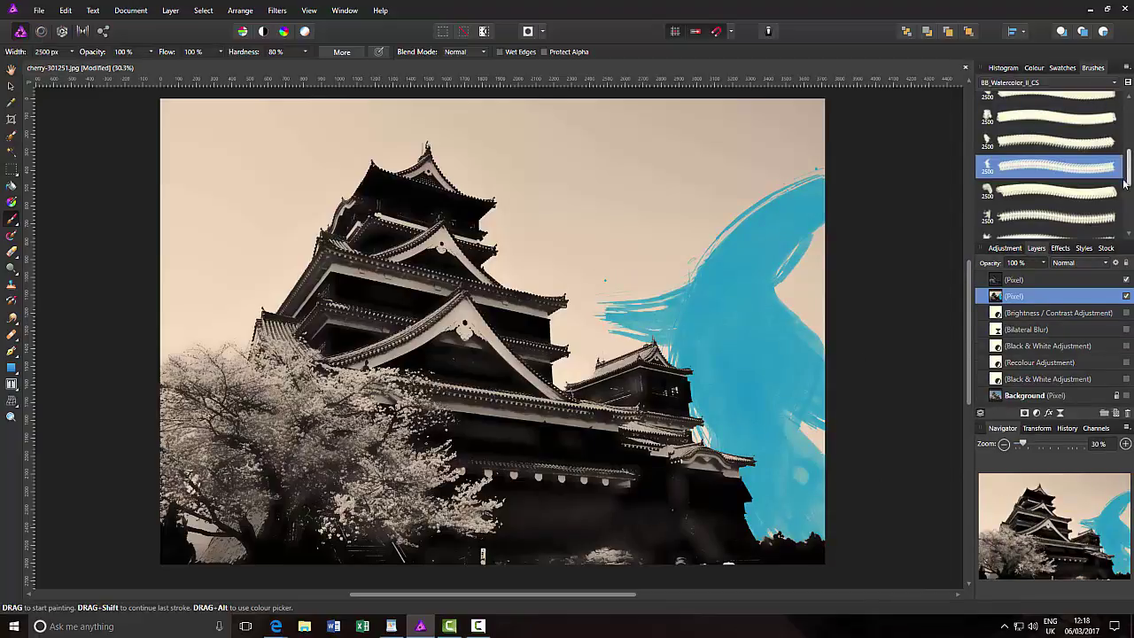
pyautogui.click(1054, 221)
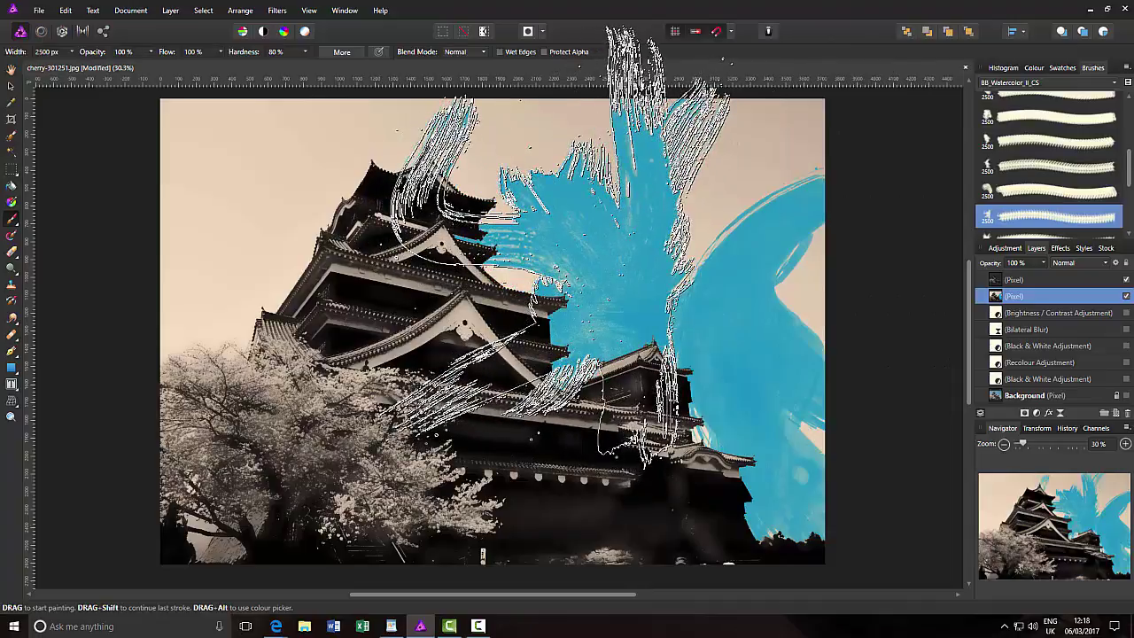
pyautogui.click(558, 248)
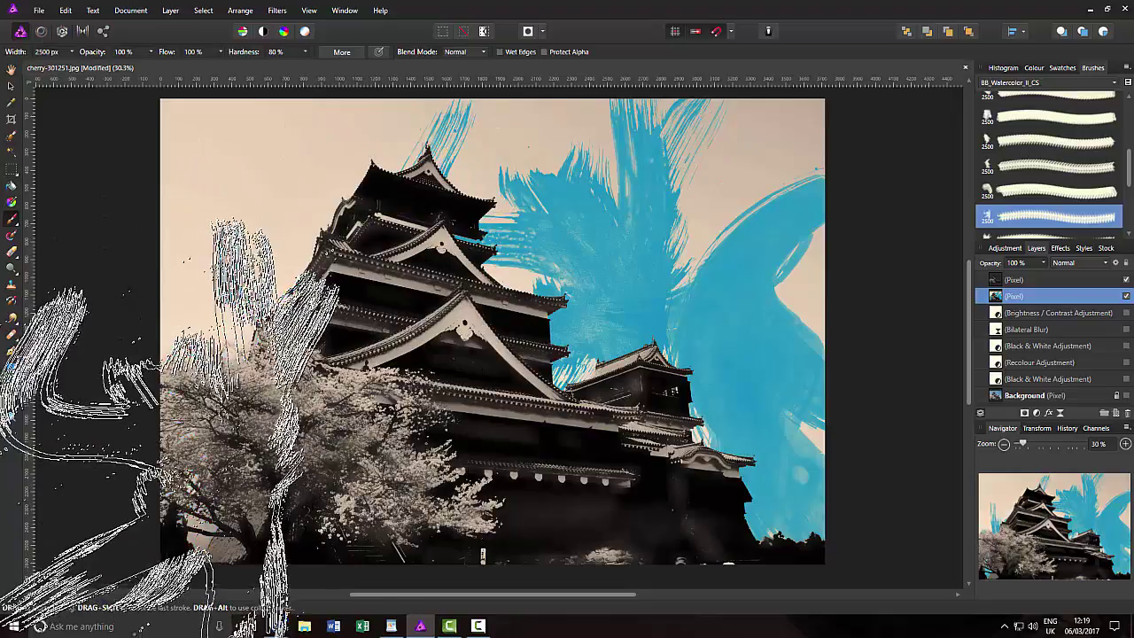
pyautogui.click(159, 450)
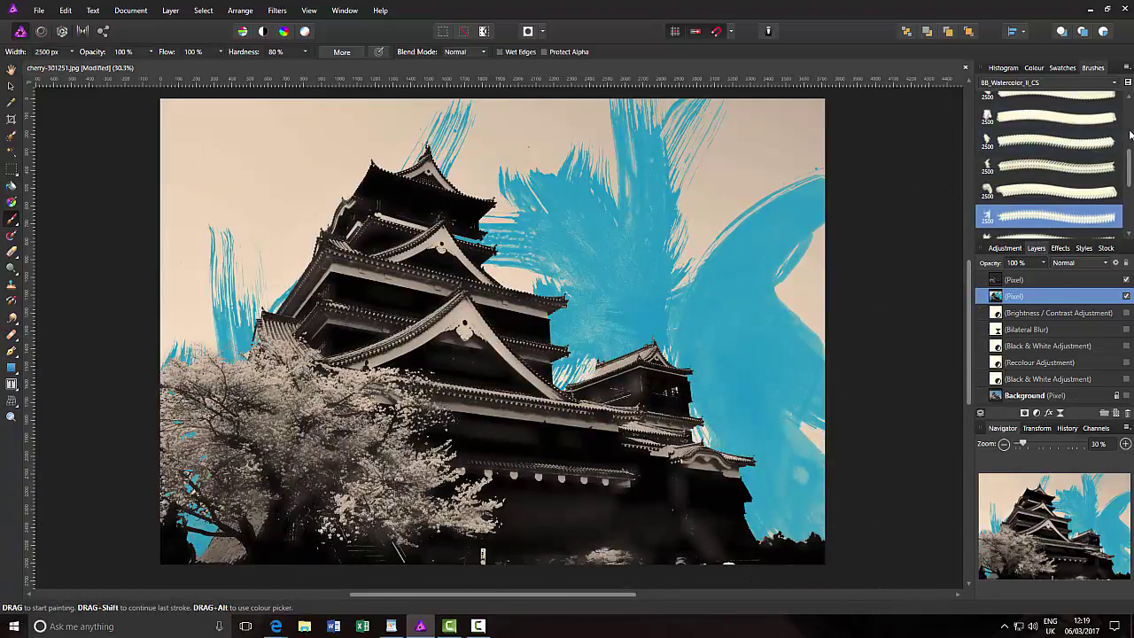
# Paint a winding blue stroke down the sky to the left of the castle with another 2500 px watercolour brush.
pyautogui.click(1130, 133)
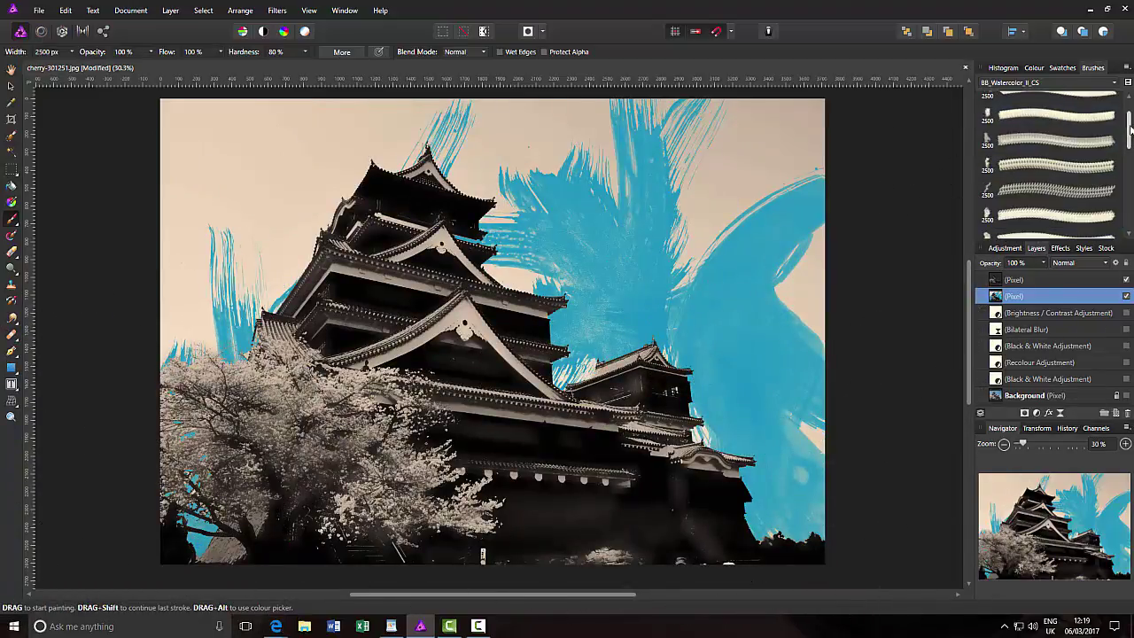
pyautogui.click(1048, 191)
pyautogui.moveTo(354, 88)
pyautogui.mouseDown()
pyautogui.moveTo(124, 416)
pyautogui.moveTo(132, 426)
pyautogui.mouseUp()
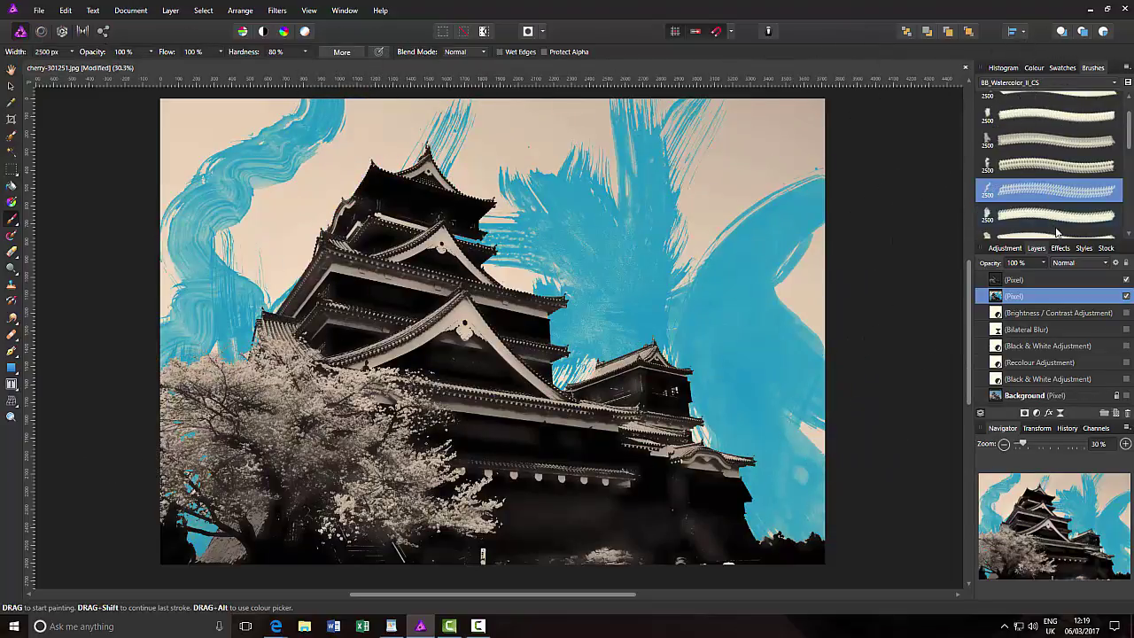
pyautogui.moveTo(1129, 131); pyautogui.dragTo(1128, 152)
pyautogui.click(1048, 170)
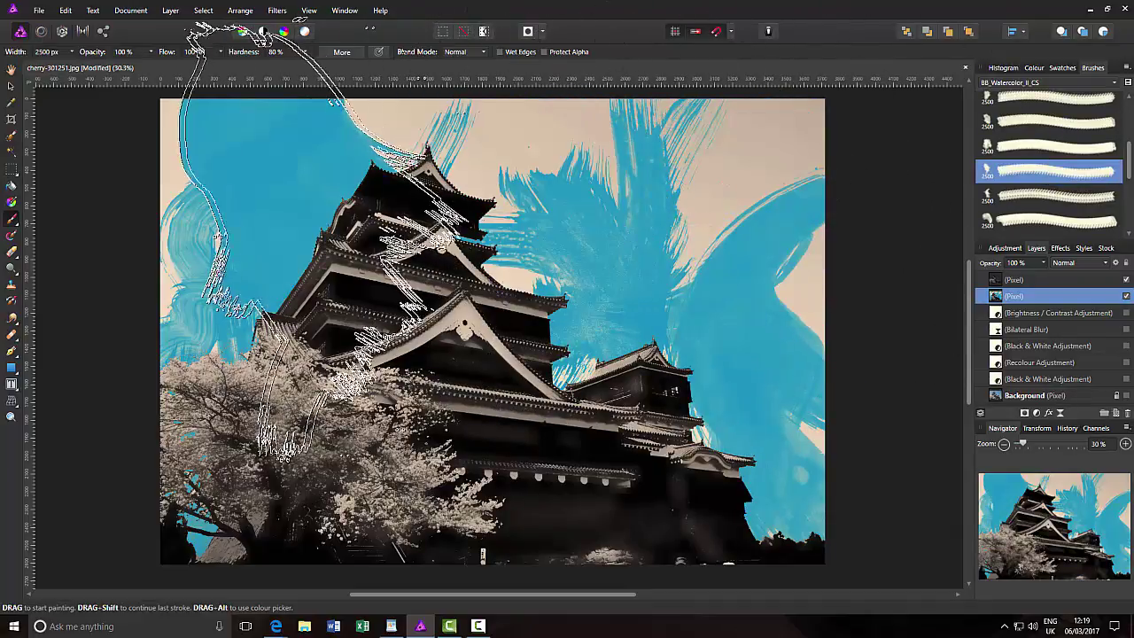
pyautogui.click(1047, 195)
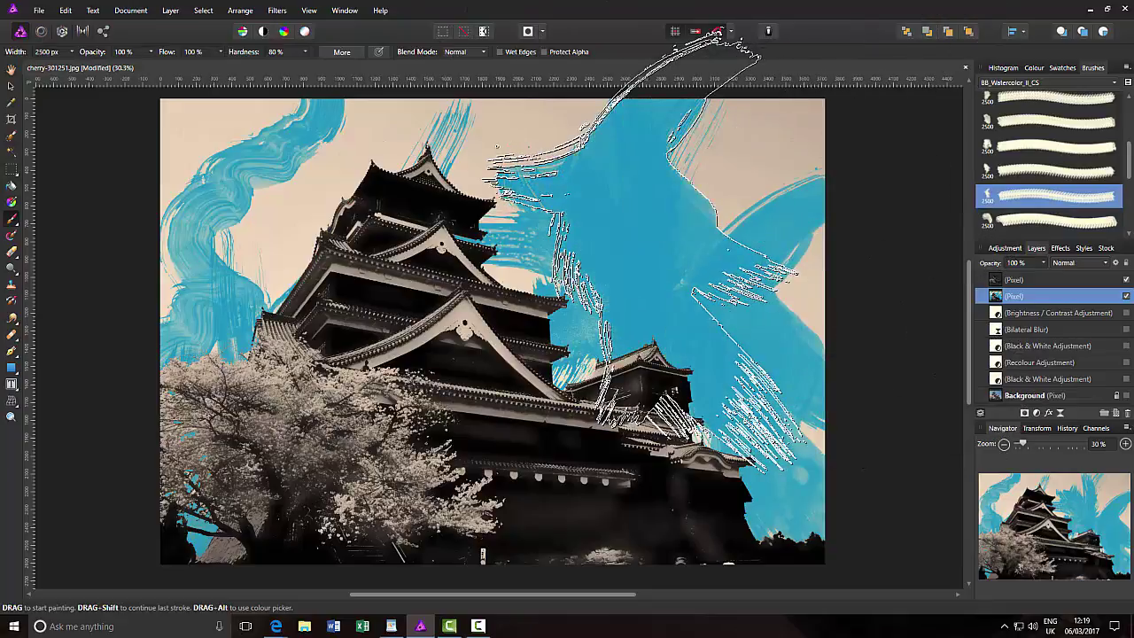
pyautogui.click(314, 226)
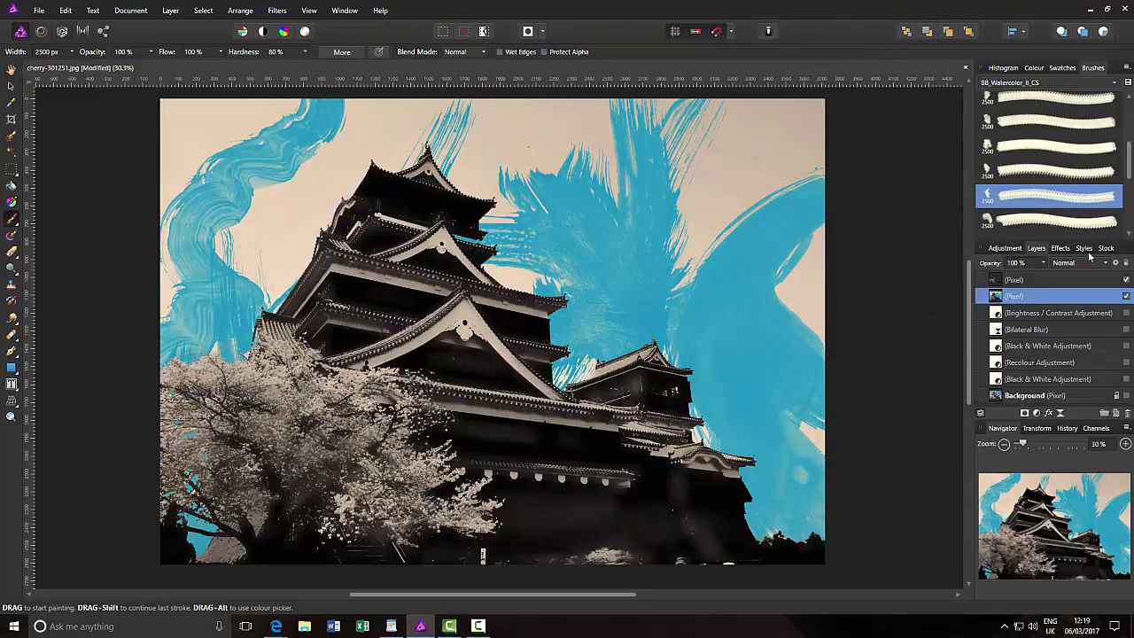
# Paint blue over the sky to the right of the castle on a new pixel layer and set that layer's opacity to 50%.
pyautogui.click(1047, 219)
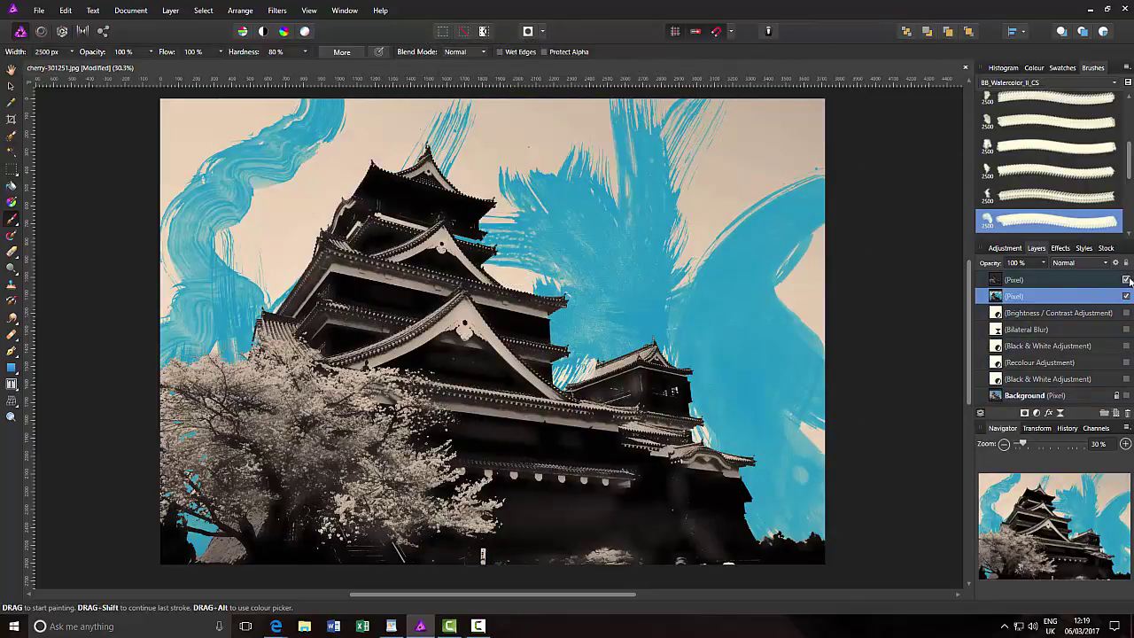
pyautogui.click(1115, 413)
pyautogui.moveTo(898, 304)
pyautogui.mouseDown()
pyautogui.moveTo(785, 303)
pyautogui.moveTo(675, 239)
pyautogui.moveTo(700, 222)
pyautogui.moveTo(690, 224)
pyautogui.mouseUp()
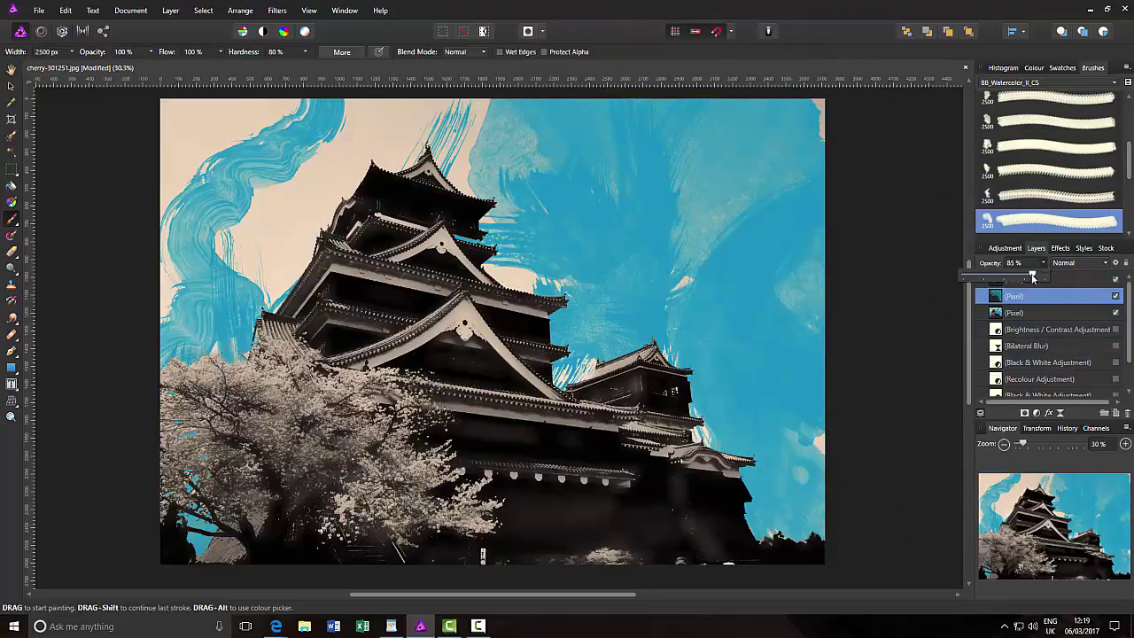
pyautogui.moveTo(1032, 277); pyautogui.dragTo(988, 278)
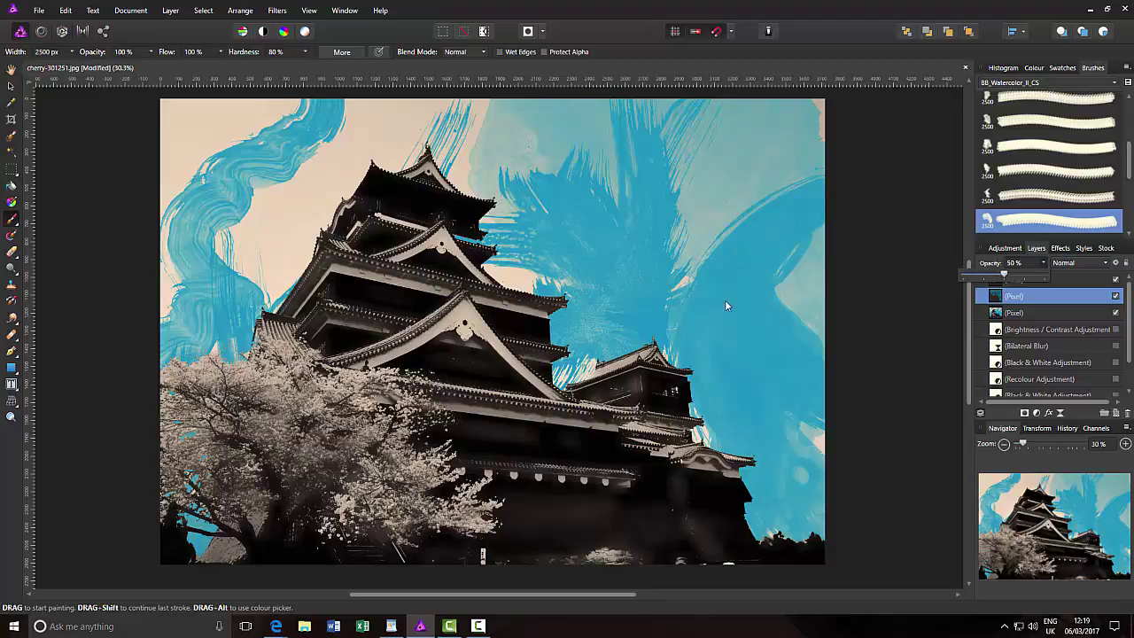
# Fill the sky to the left of the castle with blue strokes on the merged pixel layer, using two different 2500 px watercolour brushes.
pyautogui.click(1044, 310)
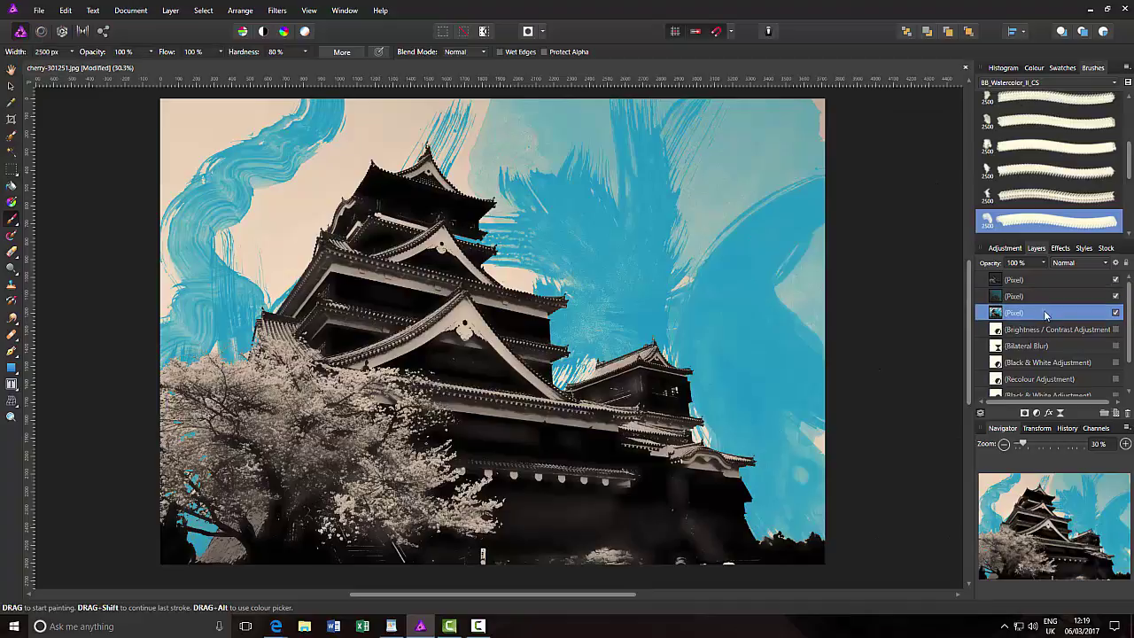
pyautogui.moveTo(1130, 153); pyautogui.dragTo(1129, 111)
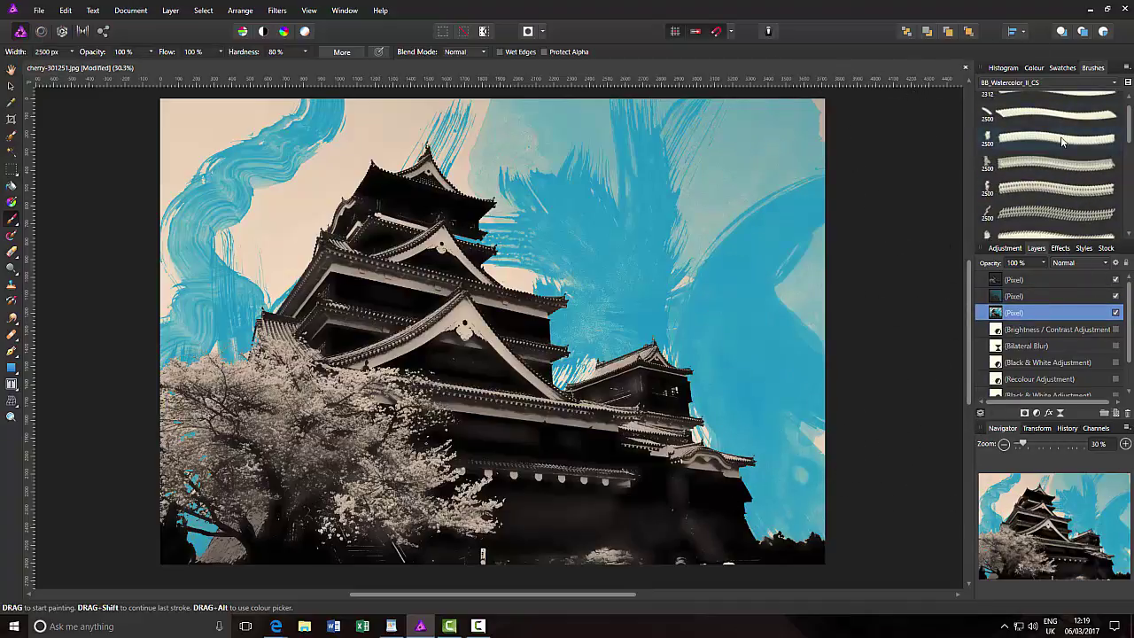
pyautogui.click(1062, 142)
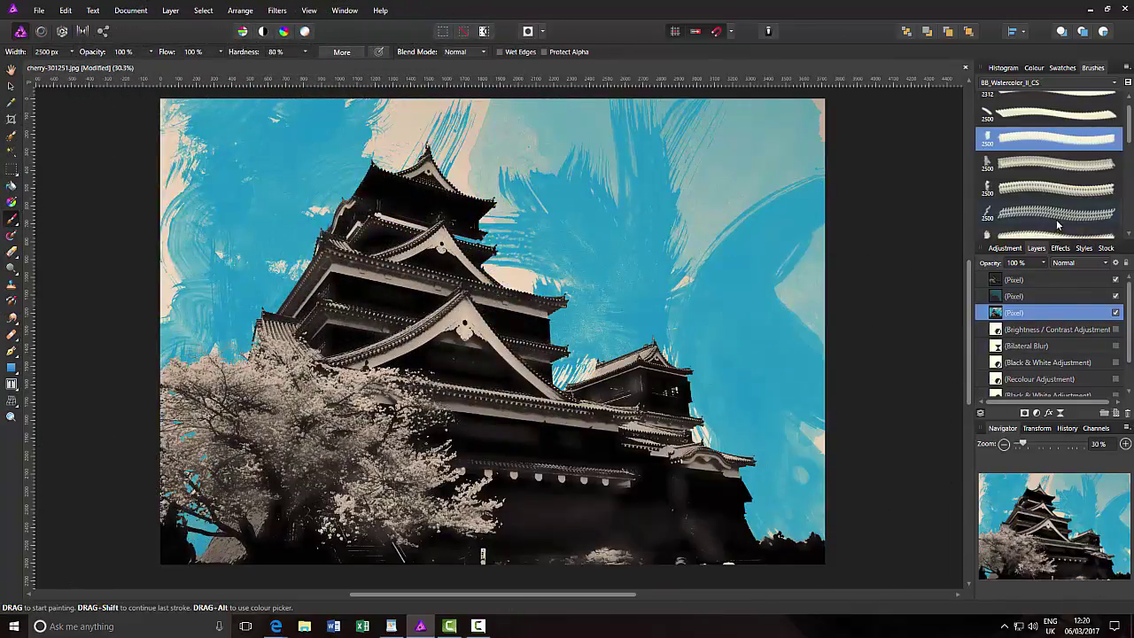
pyautogui.click(1061, 190)
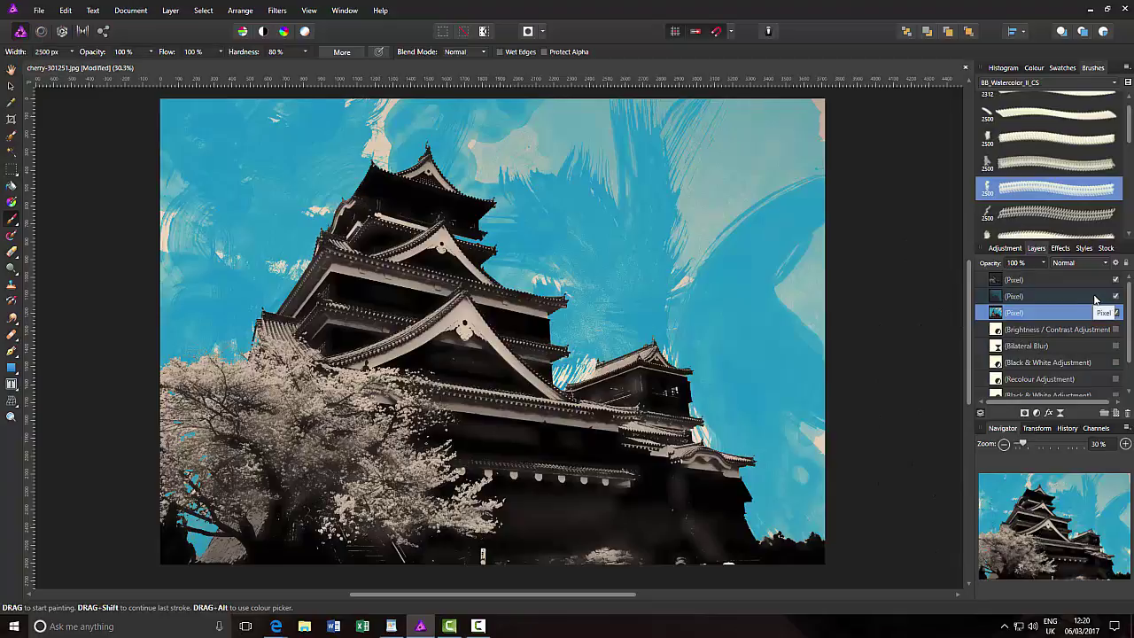
# Add a pixel layer above the semi-transparent paint layer and choose a 53 px symbol brush from the Chinese_Symbols_by_SerenityDesigns set.
pyautogui.click(1094, 297)
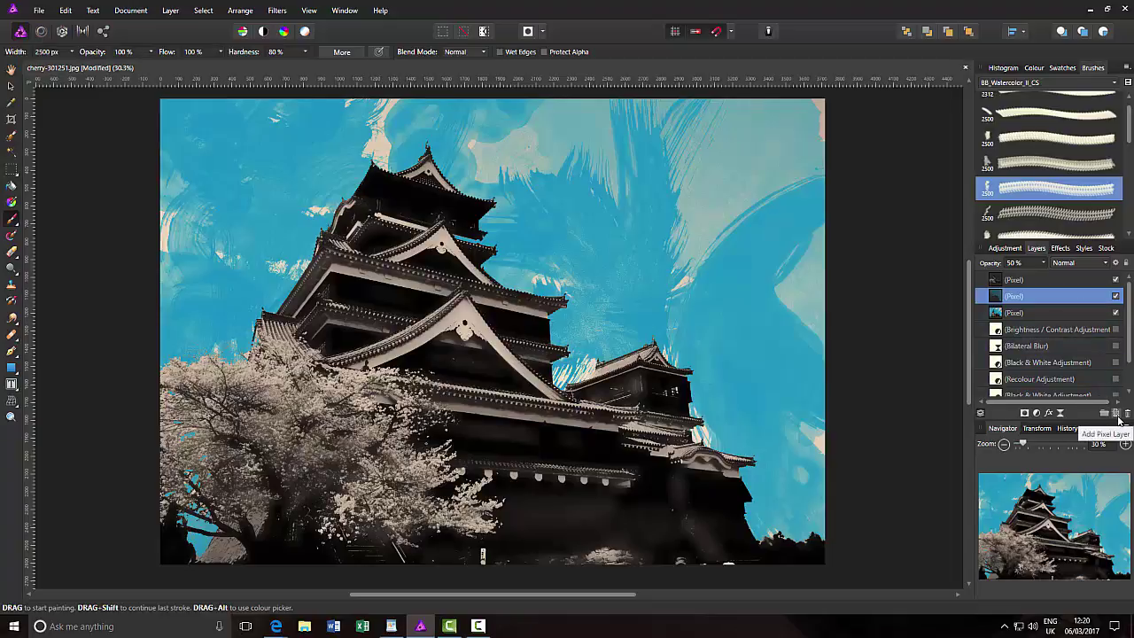
pyautogui.click(1117, 415)
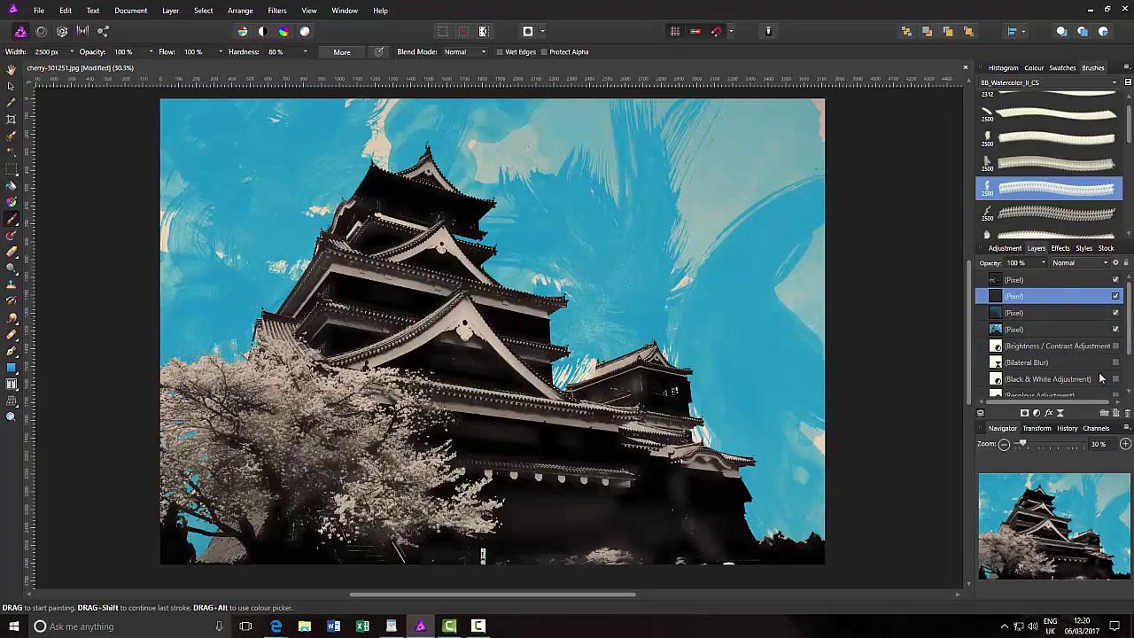
pyautogui.click(1117, 83)
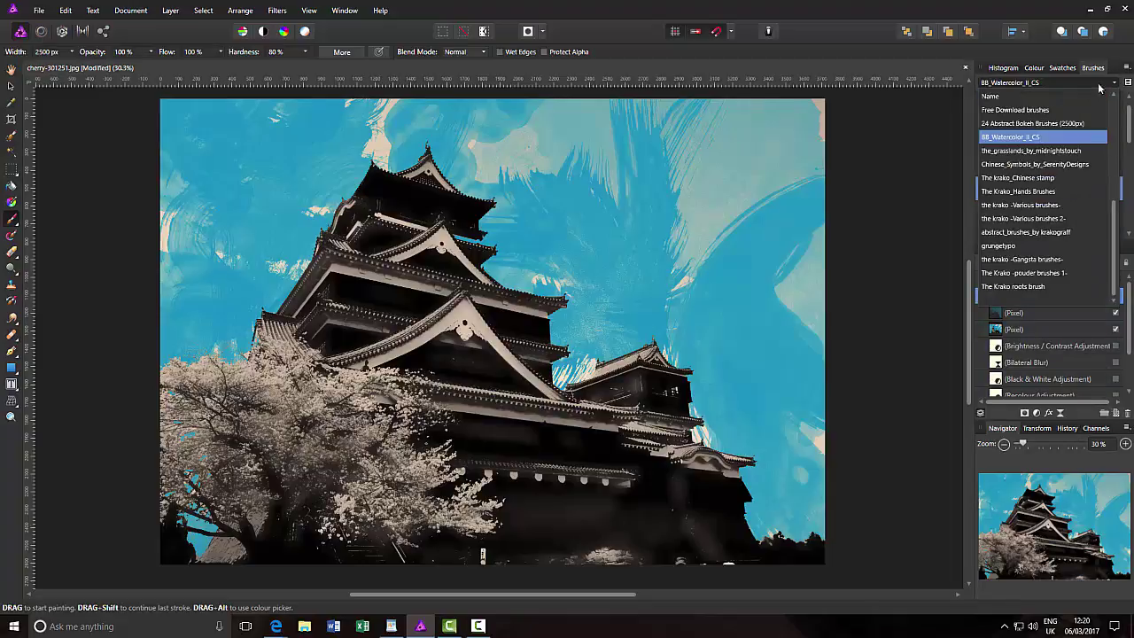
pyautogui.click(1039, 166)
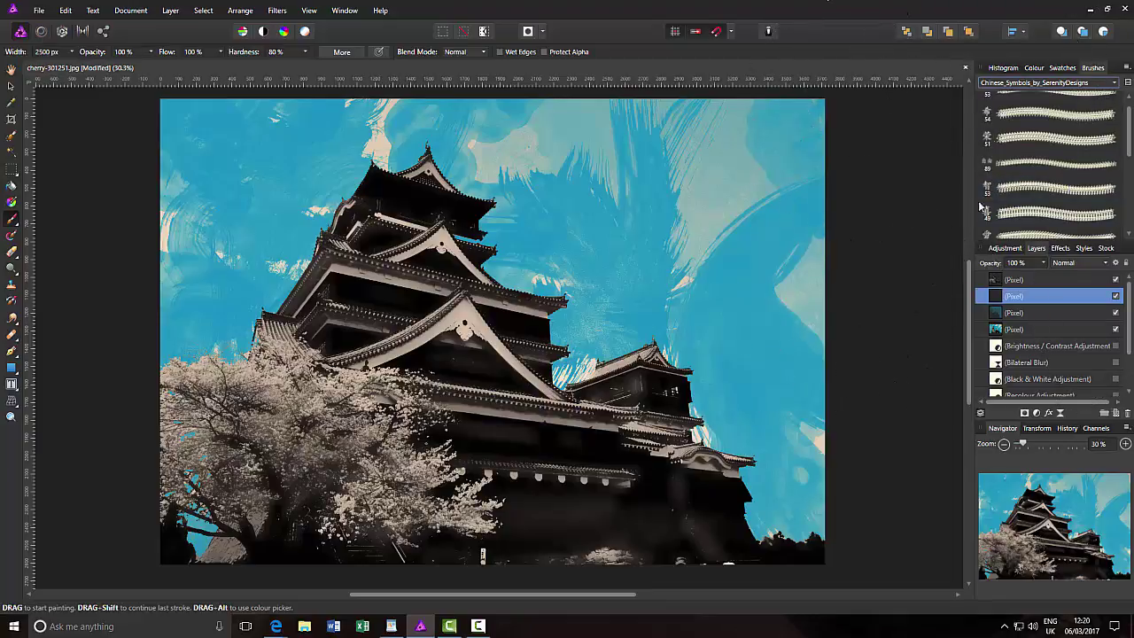
pyautogui.click(1048, 189)
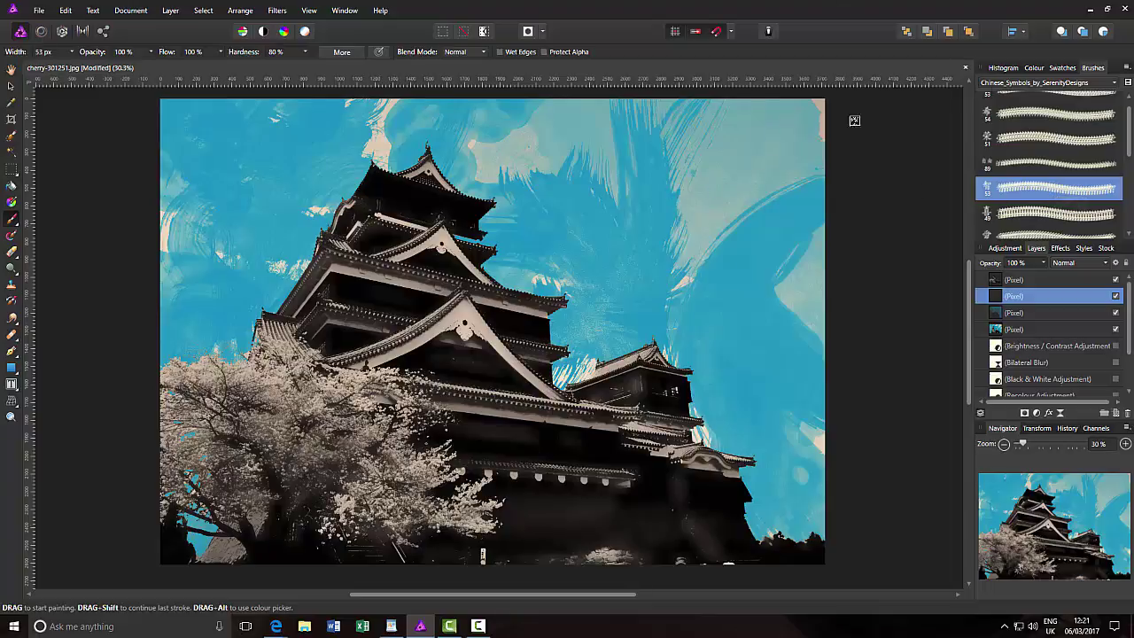
# Reset the brush colour to black and return to the Chinese symbol brushes.
pyautogui.click(1034, 69)
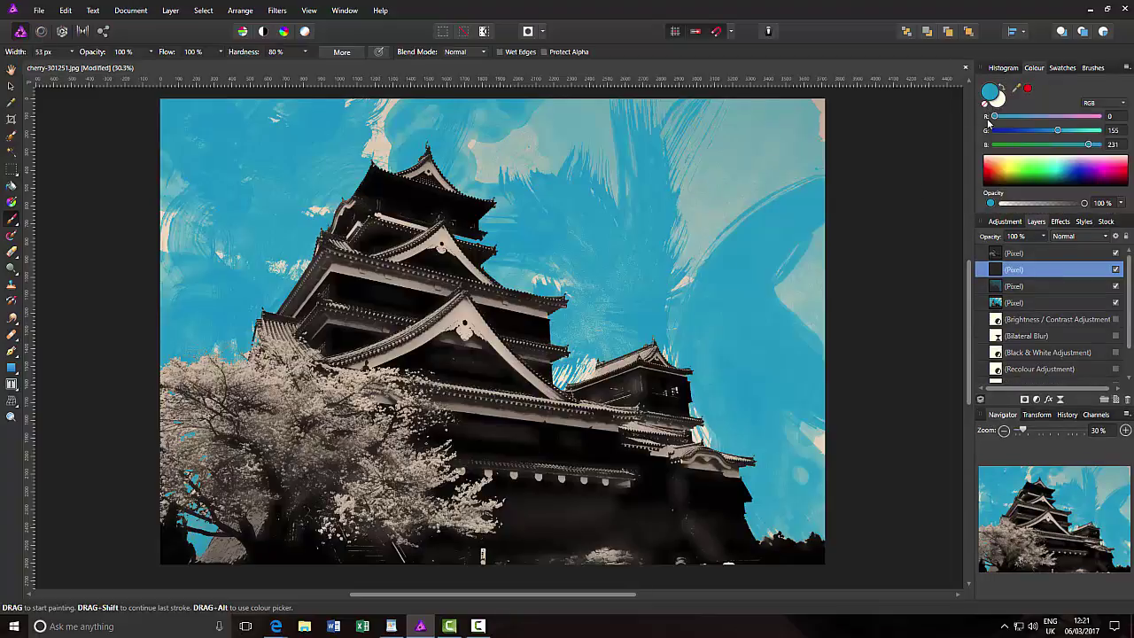
pyautogui.press('d')
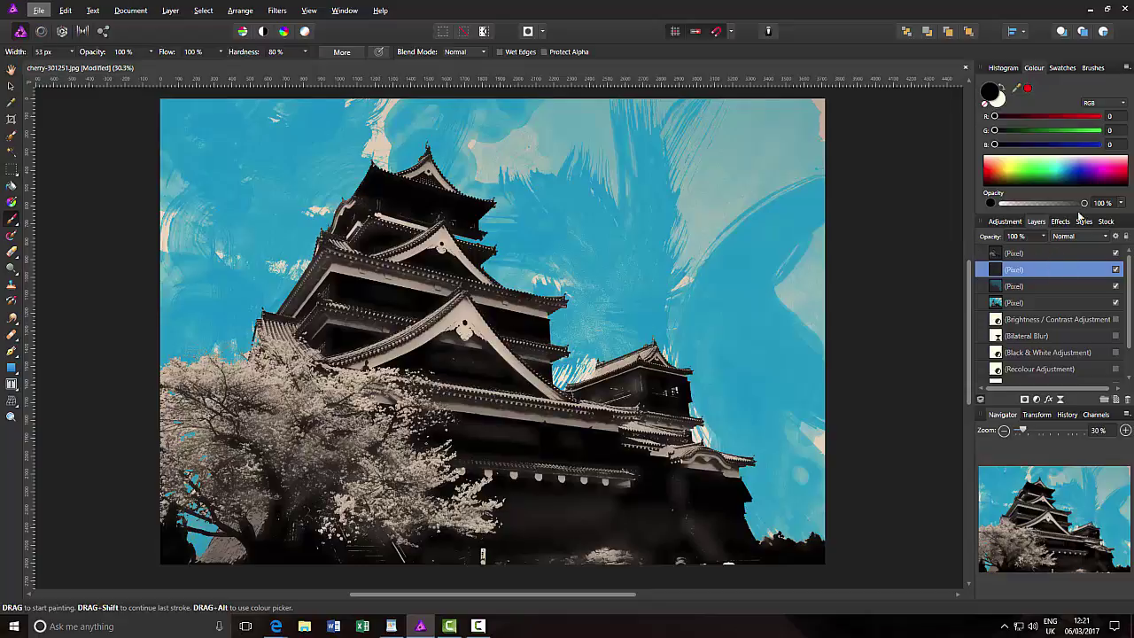
pyautogui.click(1095, 68)
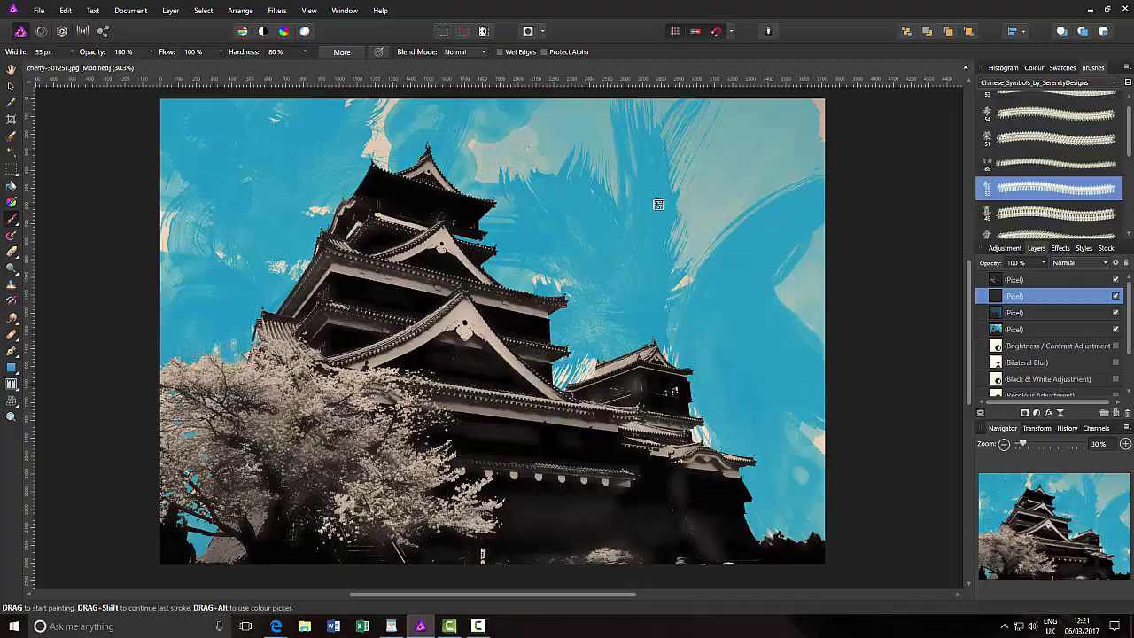
# Enlarge the symbol brush to 812.8 px and stamp one black symbol in the sky to the right of the castle.
pyautogui.press(']')
pyautogui.press(']')
pyautogui.press(']')
pyautogui.press(']')
pyautogui.press(']')
pyautogui.press(']')
pyautogui.press(']')
pyautogui.press(']')
pyautogui.press(']')
pyautogui.press(']')
pyautogui.press(']')
pyautogui.press(']')
pyautogui.press(']')
pyautogui.press(']')
pyautogui.press(']')
pyautogui.press(']')
pyautogui.press(']')
pyautogui.press(']')
pyautogui.press(']')
pyautogui.press(']')
pyautogui.press(']')
pyautogui.press(']')
pyautogui.press(']')
pyautogui.press(']')
pyautogui.press(']')
pyautogui.press(']')
pyautogui.press(']')
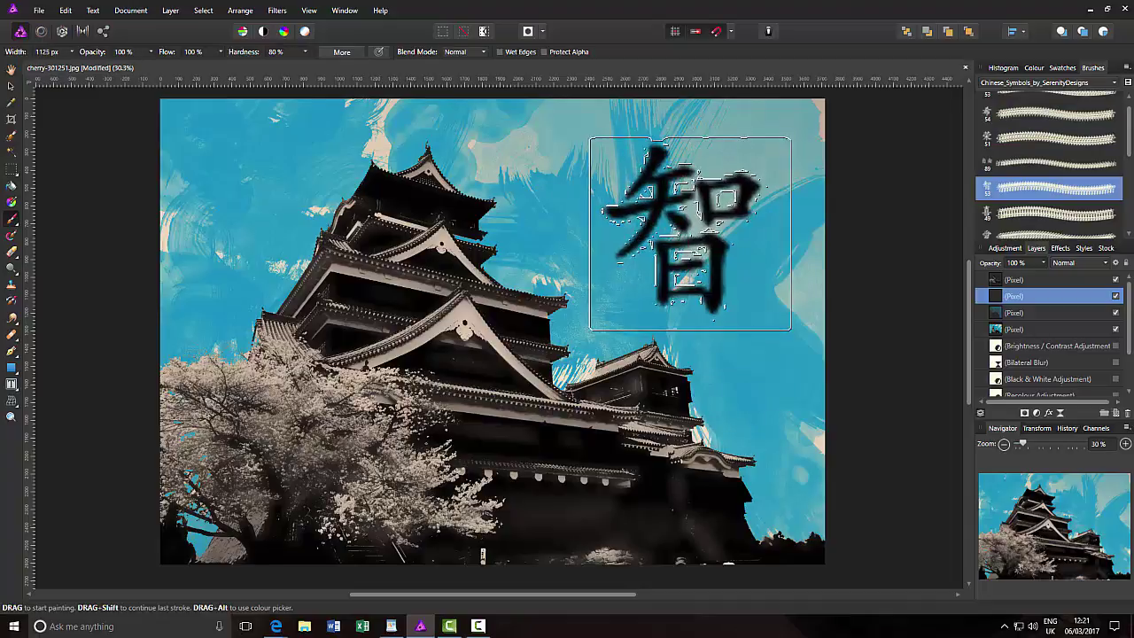
pyautogui.press('[')
pyautogui.press('[')
pyautogui.press('[')
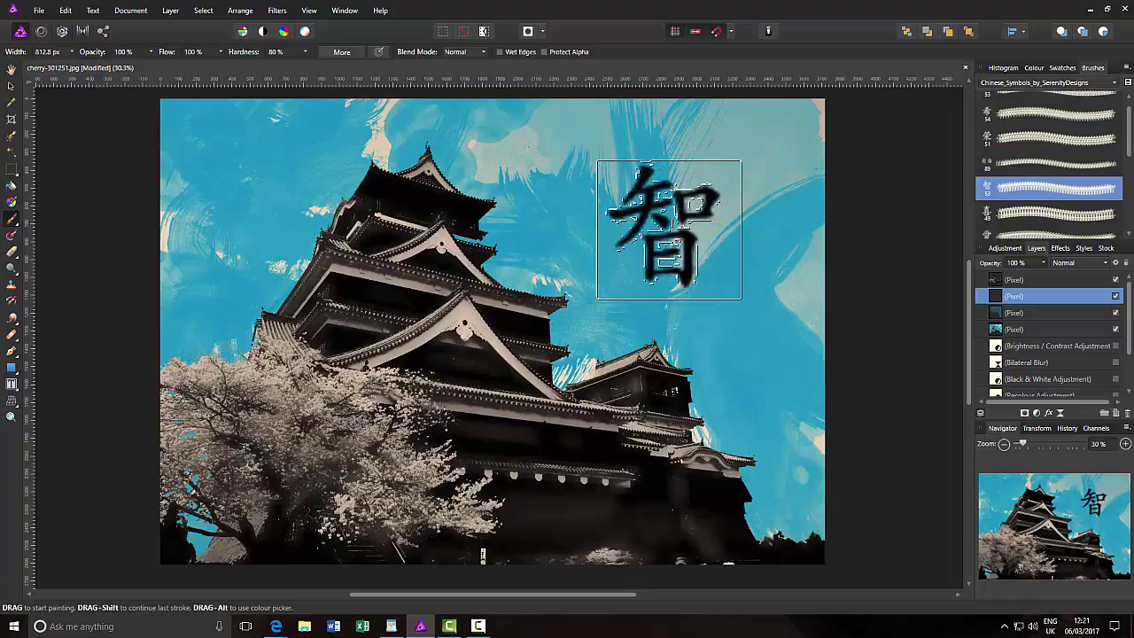
pyautogui.click(669, 229)
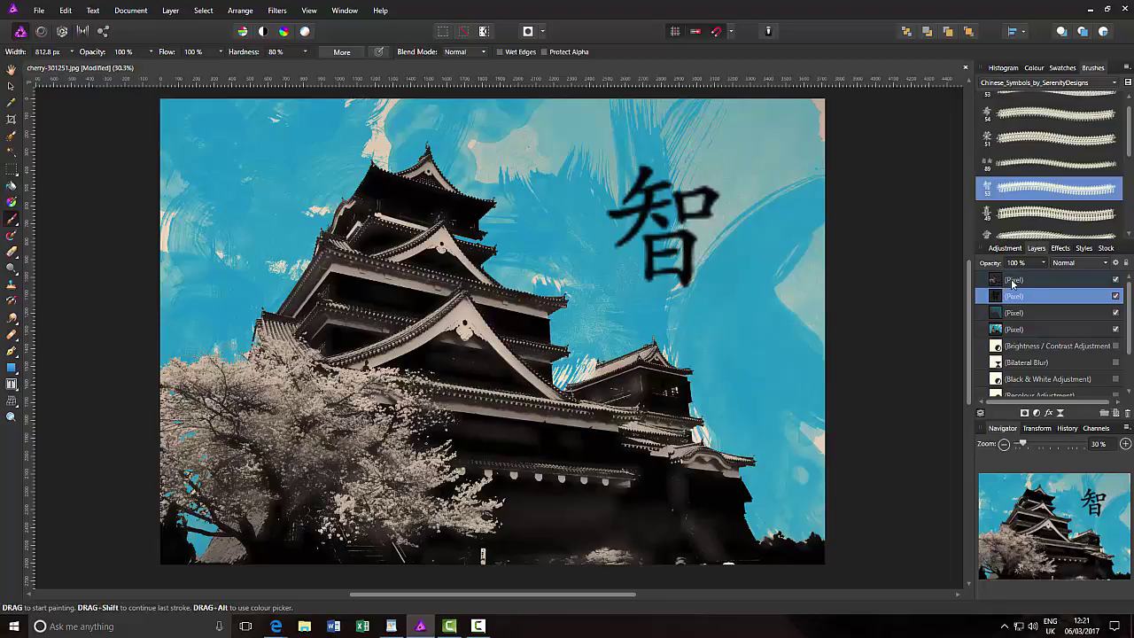
# Add a Black & White adjustment above the symbol layer with Cyan at 36% and Blue at 73%, and switch to the Pan tool.
pyautogui.click(1004, 248)
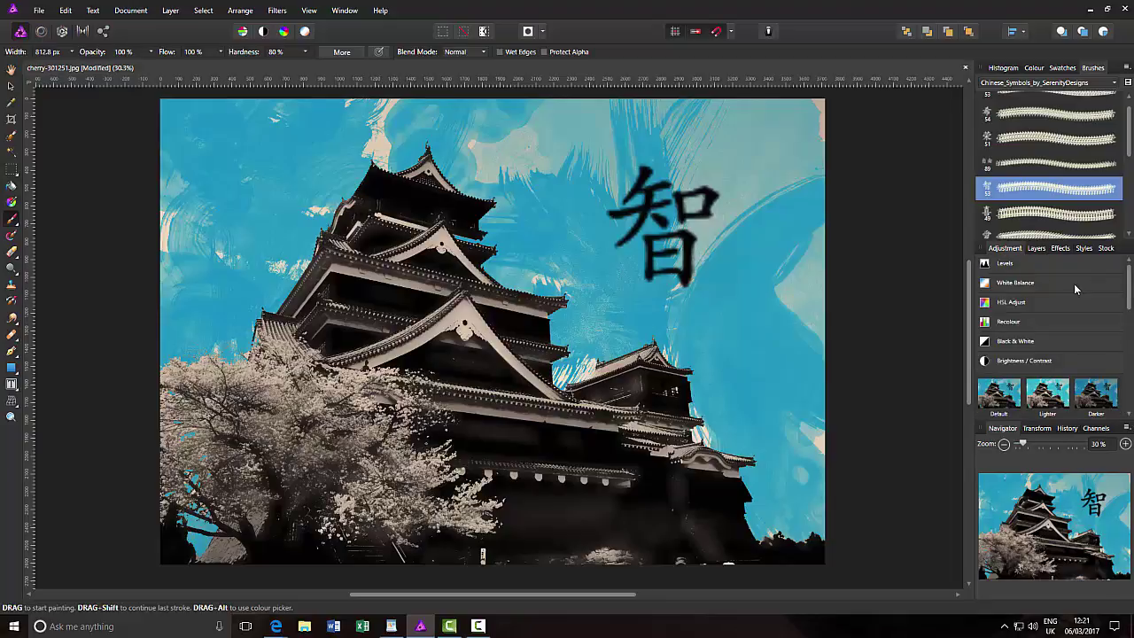
pyautogui.click(1015, 341)
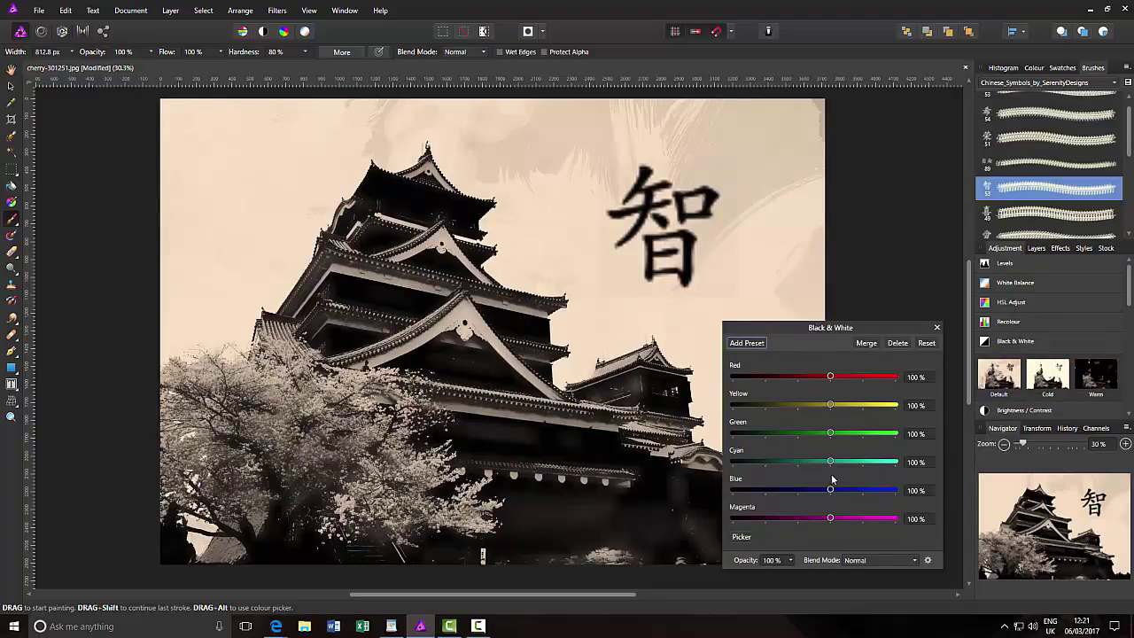
pyautogui.moveTo(830, 461)
pyautogui.mouseDown()
pyautogui.moveTo(809, 462)
pyautogui.moveTo(819, 494)
pyautogui.moveTo(809, 497)
pyautogui.mouseUp()
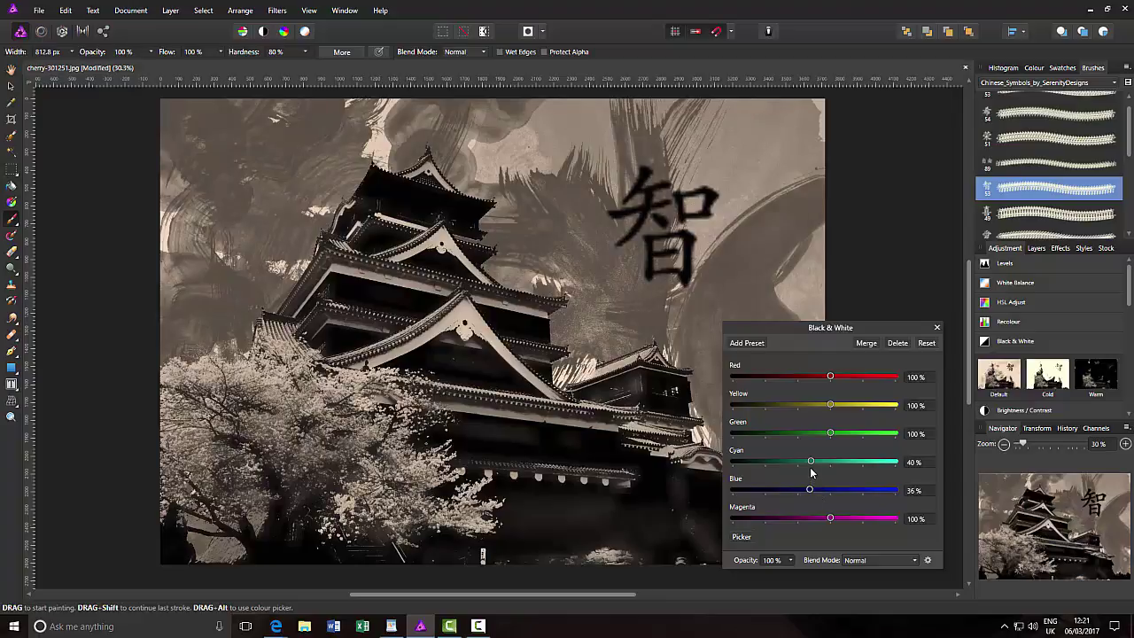
pyautogui.moveTo(811, 462); pyautogui.dragTo(810, 462)
pyautogui.moveTo(809, 490); pyautogui.dragTo(822, 497)
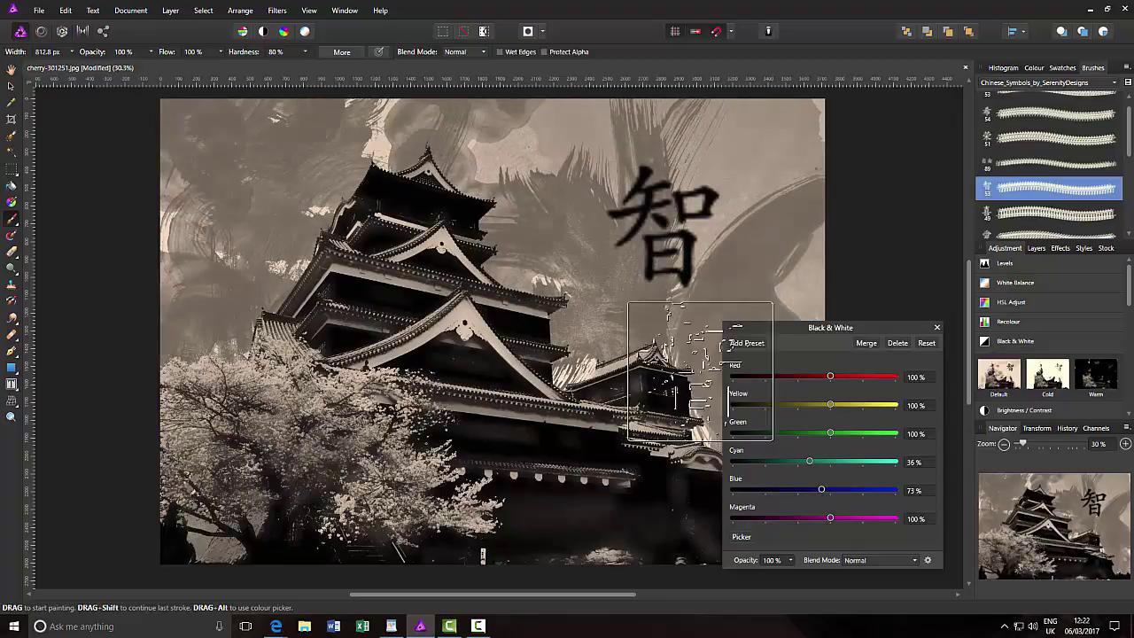
pyautogui.click(937, 327)
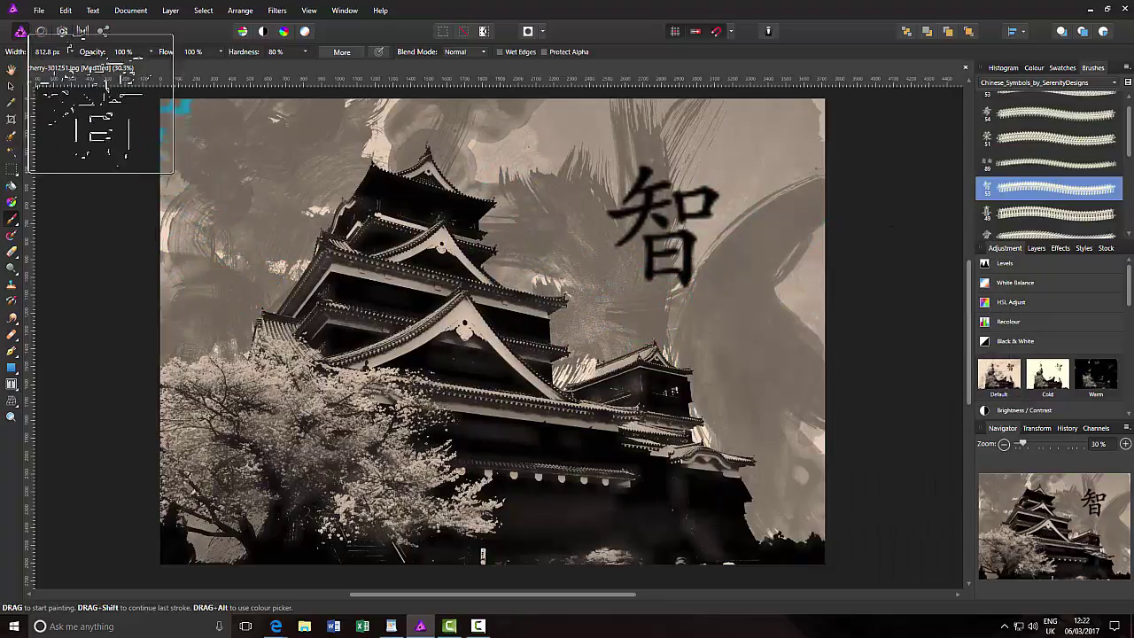
pyautogui.click(10, 69)
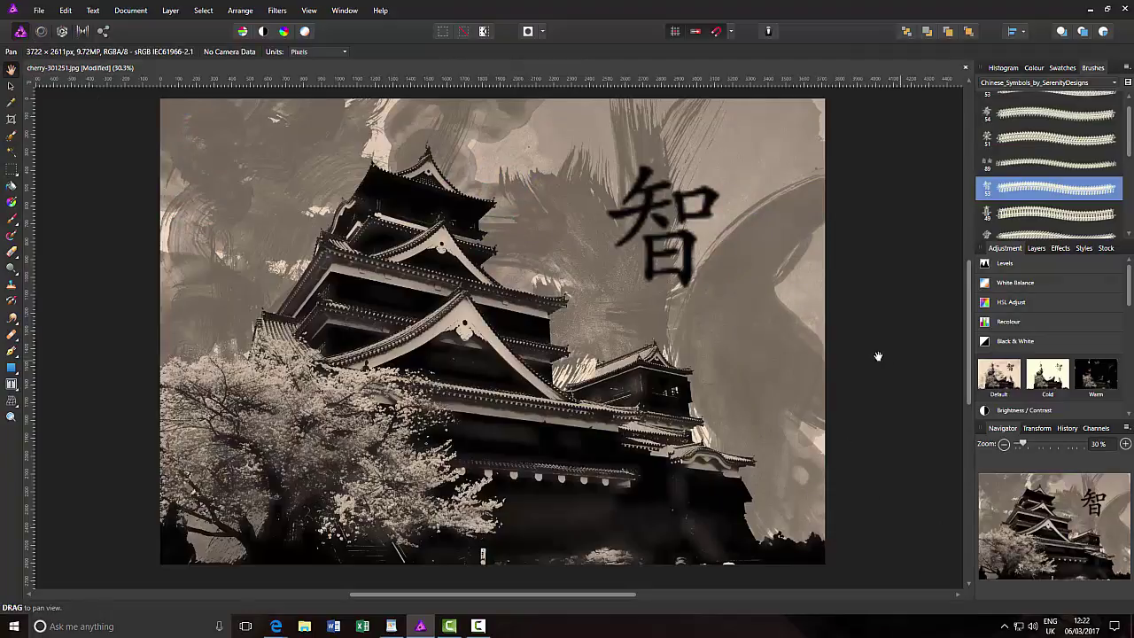